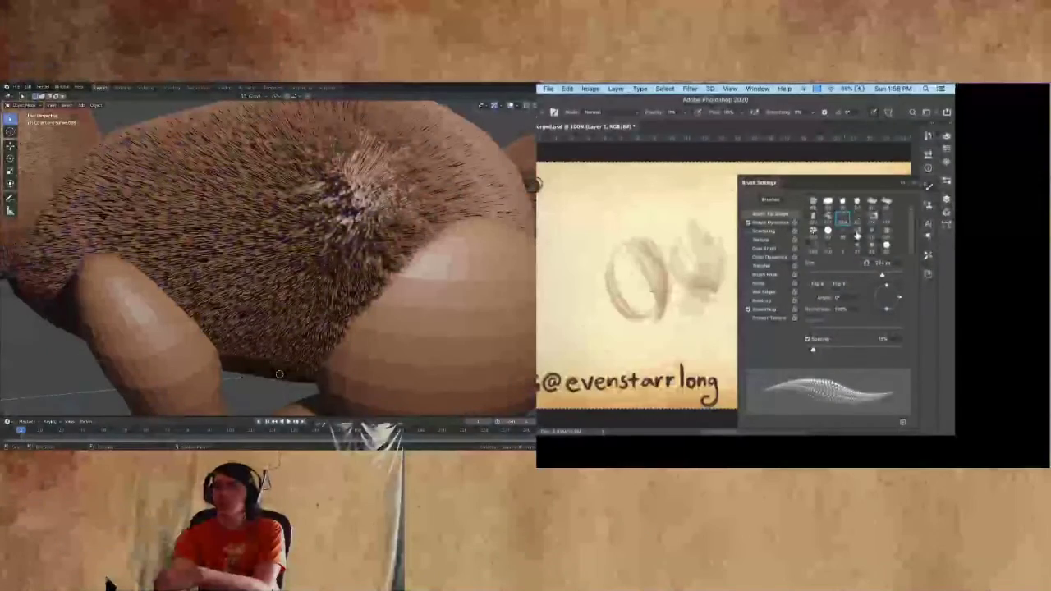
Try a different brush tip with a few test strokes above the existing scribbles on the paper
scroll(856, 234, up, 1)
click(886, 216)
drag(712, 232, 709, 273)
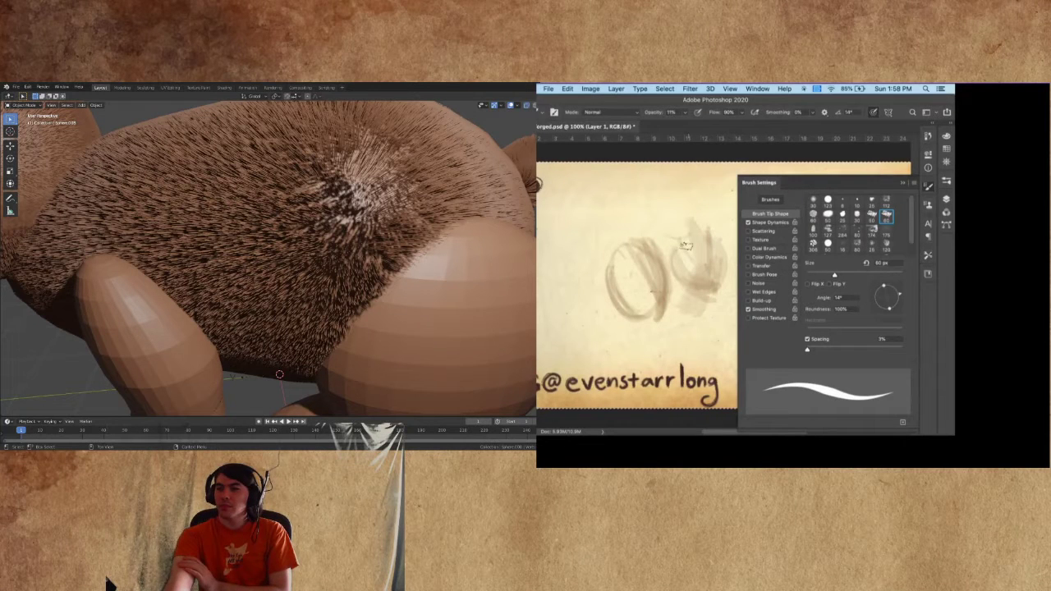
drag(635, 237, 651, 239)
mouse_move(644, 194)
mouse_down()
mouse_move(663, 269)
mouse_move(681, 215)
mouse_move(677, 271)
mouse_up()
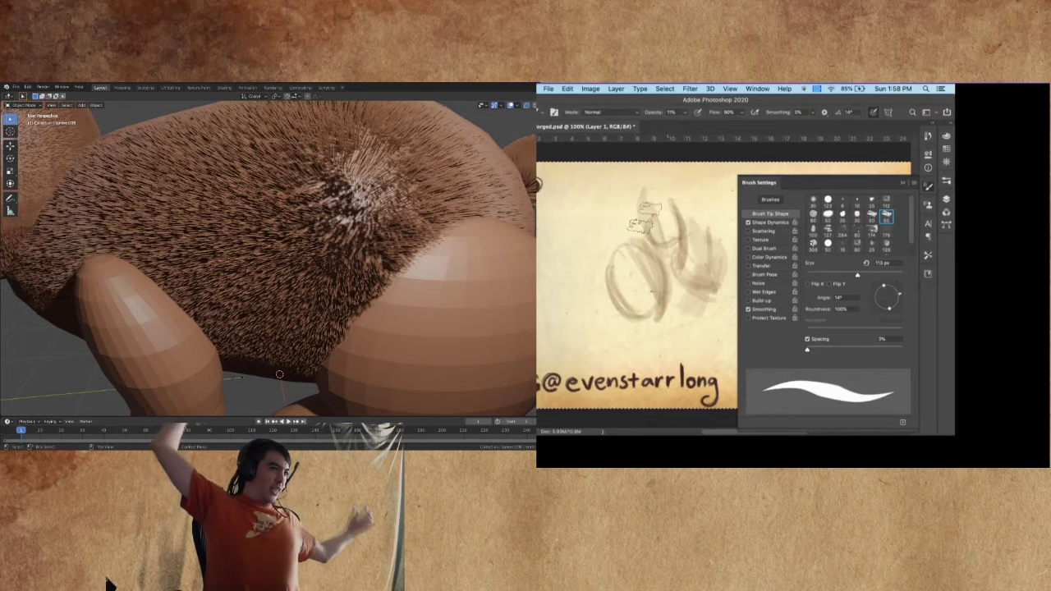
Turn off pen pressure for brush size, test a neighbouring flat tip, and clear all test strokes from Layer 1
click(873, 114)
drag(676, 230, 624, 275)
drag(624, 226, 675, 297)
mouse_move(645, 261)
mouse_down()
mouse_move(615, 269)
mouse_move(637, 296)
mouse_move(637, 248)
mouse_move(655, 266)
mouse_move(617, 261)
mouse_up()
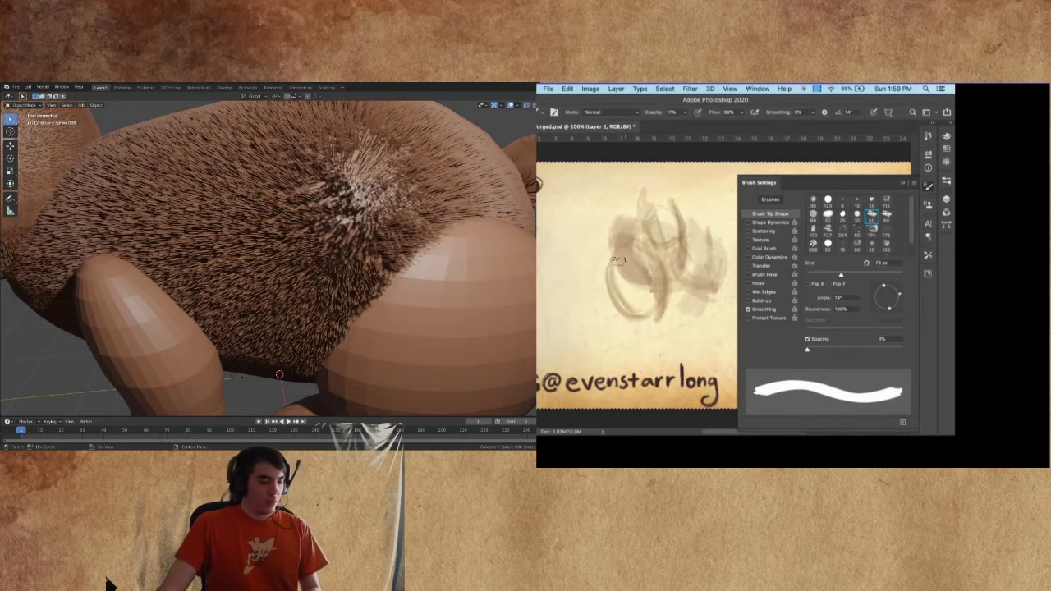
key(Delete)
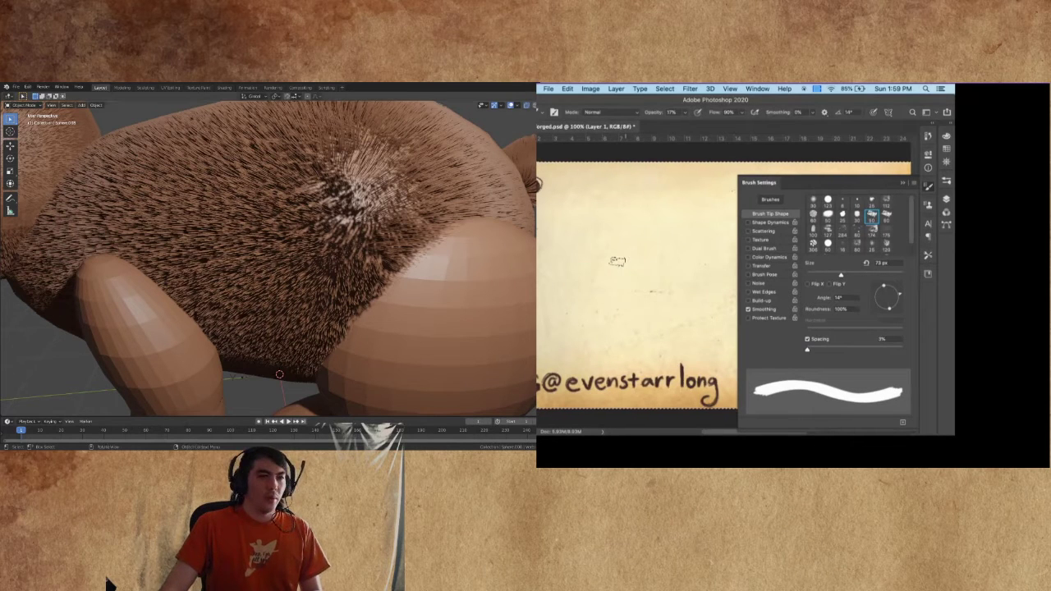
click(947, 199)
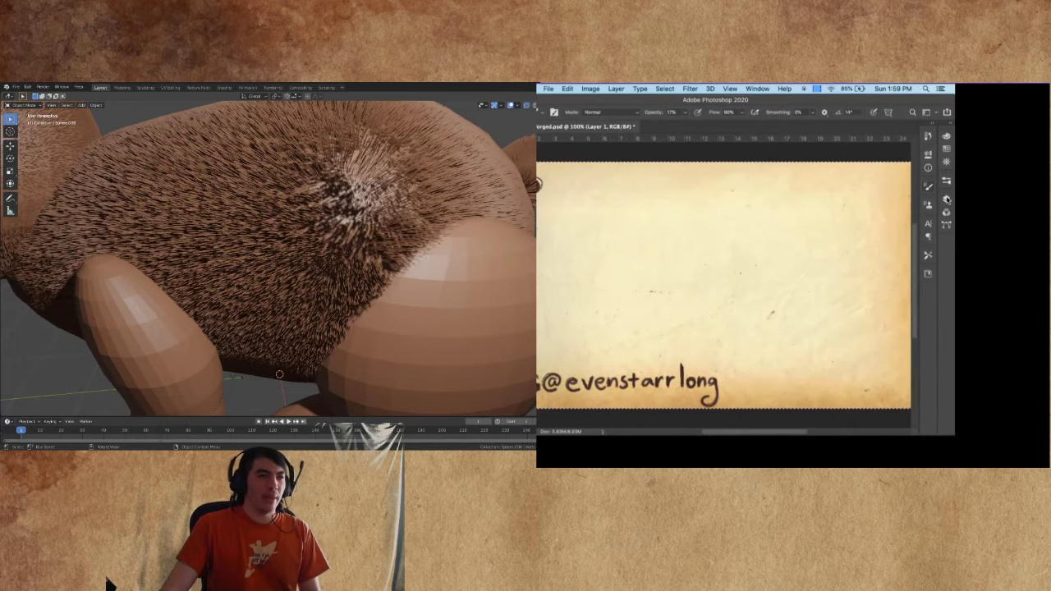
drag(528, 333, 438, 300)
scroll(436, 300, down, 3)
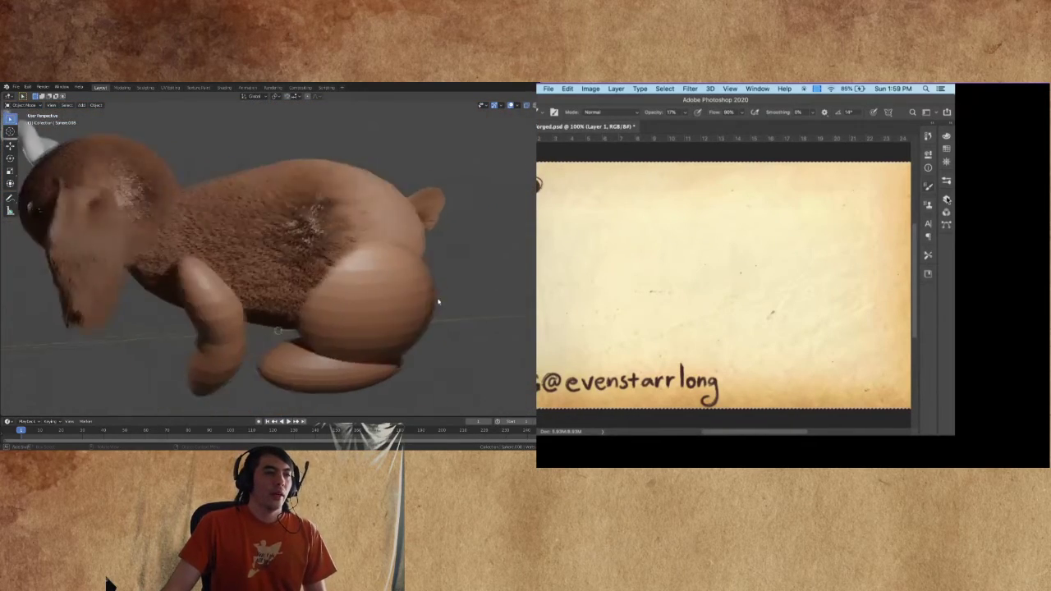
scroll(437, 300, up, 6)
scroll(436, 300, down, 3)
Undo the overly thick first letter and handwrite the title "Almiraj" in brown with a thinner brush beside the colour swatches
drag(682, 295, 684, 397)
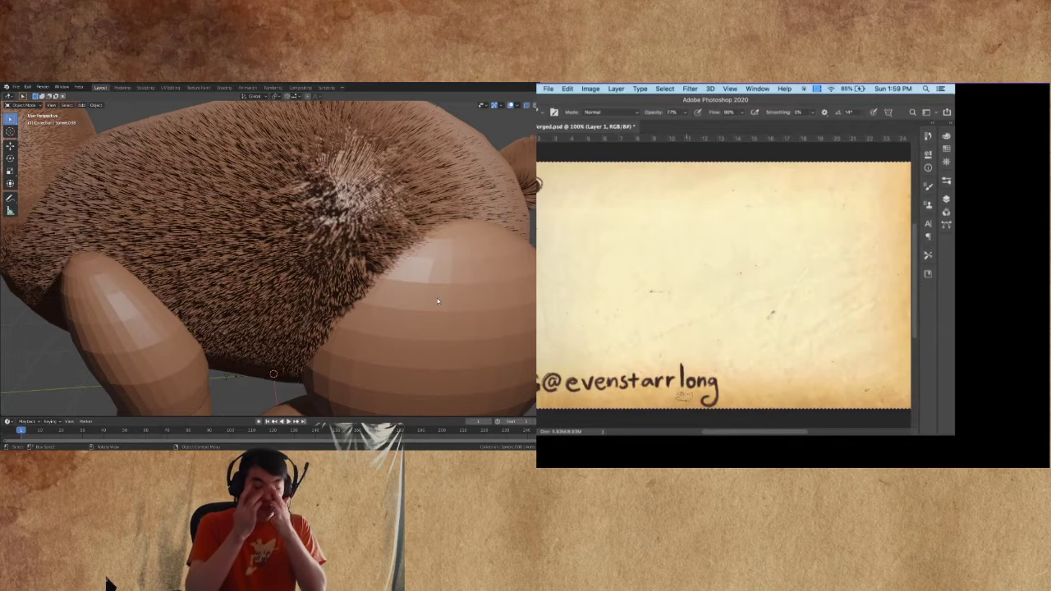
drag(544, 217, 585, 214)
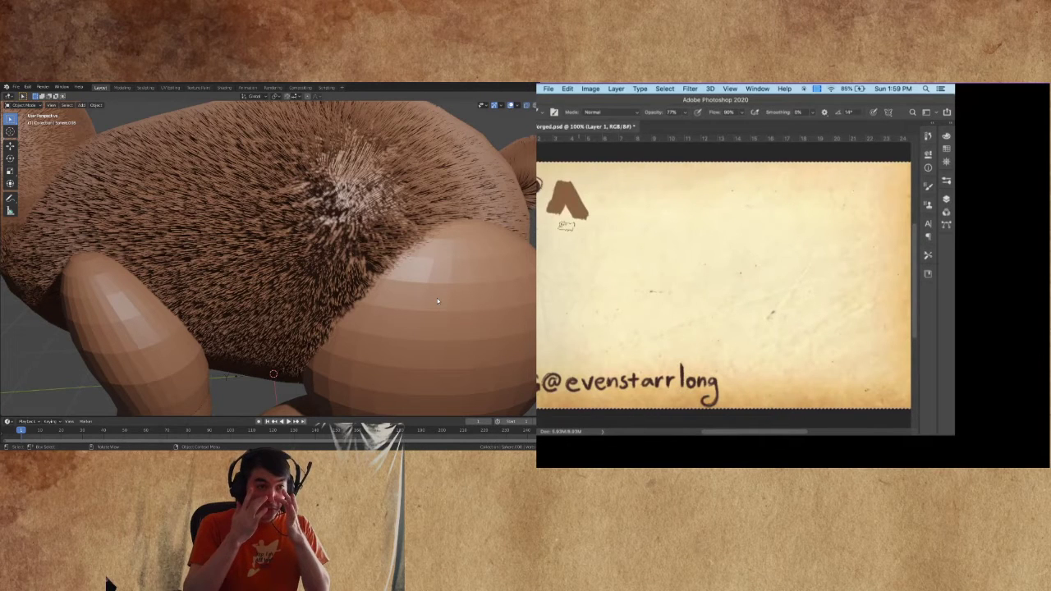
key(super+z)
drag(649, 233, 626, 253)
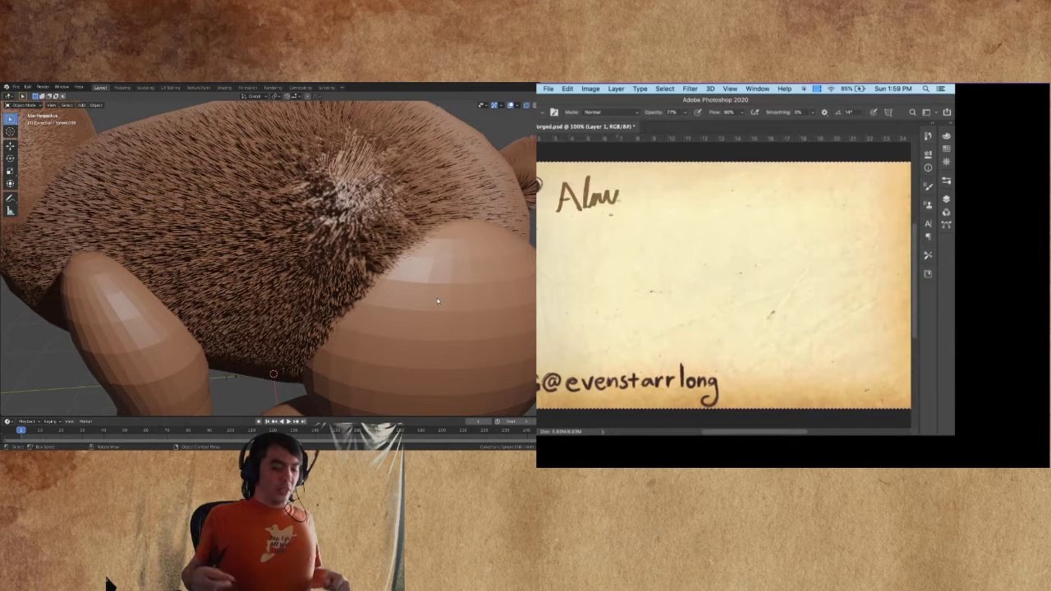
drag(649, 190, 628, 231)
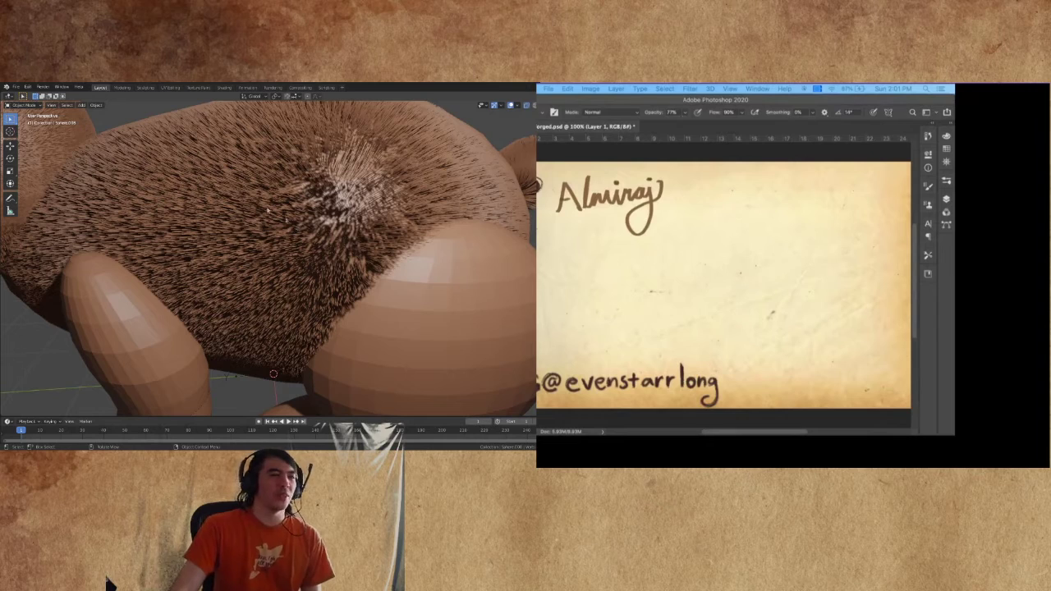
Examine the horned rabbit model in Blender from several angles and distances, checking the body fur and overall shape
mouse_move(266, 208)
mouse_down()
mouse_move(243, 212)
mouse_move(279, 212)
mouse_up()
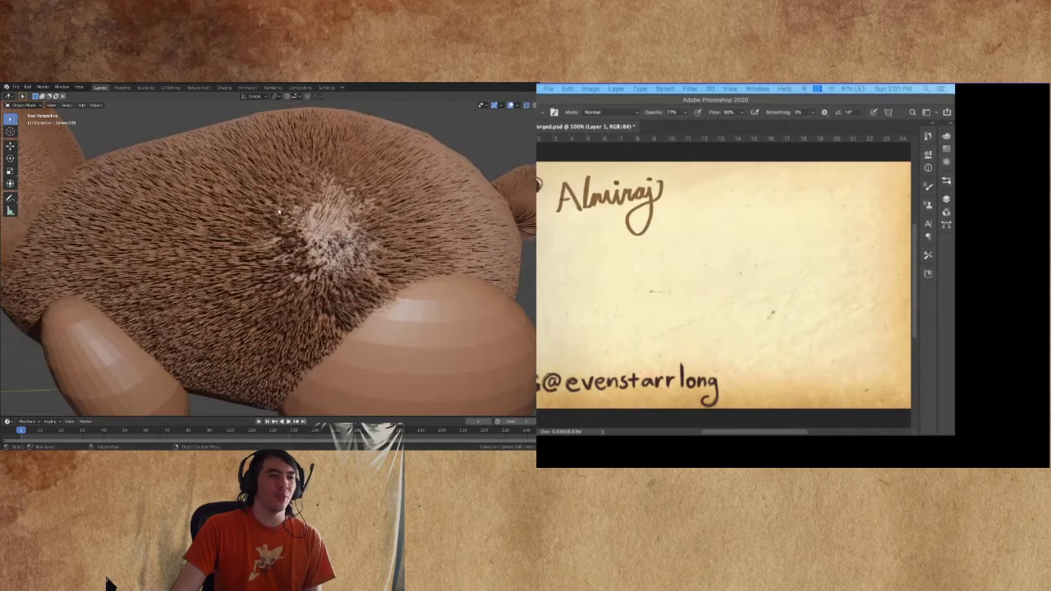
scroll(215, 244, down, 5)
drag(216, 244, 256, 232)
scroll(255, 233, up, 1)
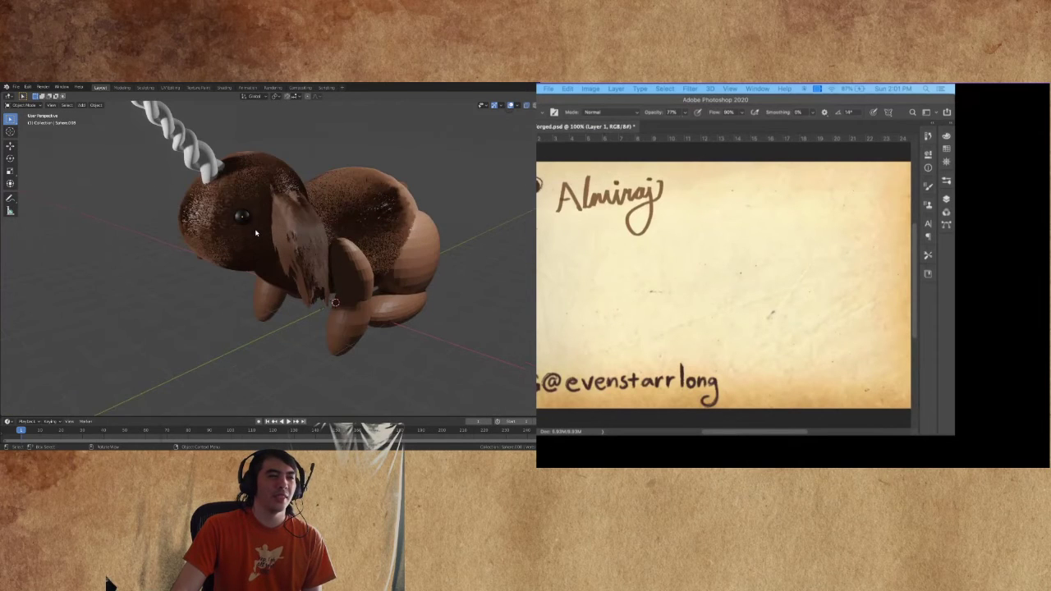
drag(256, 234, 252, 241)
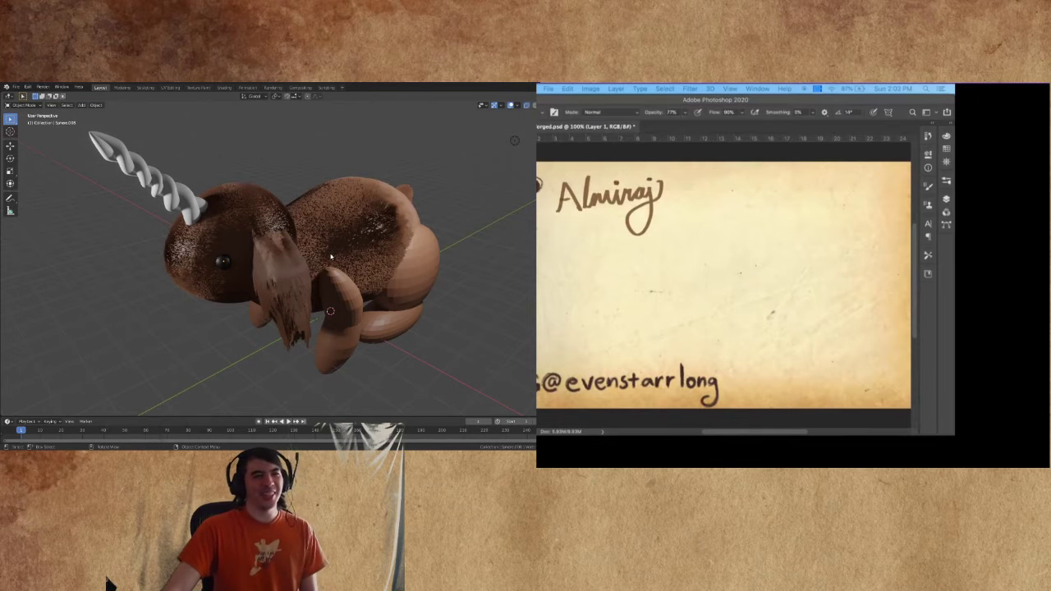
scroll(331, 256, up, 2)
mouse_move(330, 257)
mouse_down()
mouse_move(293, 250)
mouse_move(299, 278)
mouse_move(306, 265)
mouse_move(342, 267)
mouse_move(332, 252)
mouse_up()
scroll(301, 258, up, 3)
scroll(305, 264, up, 2)
scroll(305, 265, down, 3)
scroll(343, 267, down, 4)
scroll(333, 252, down, 1)
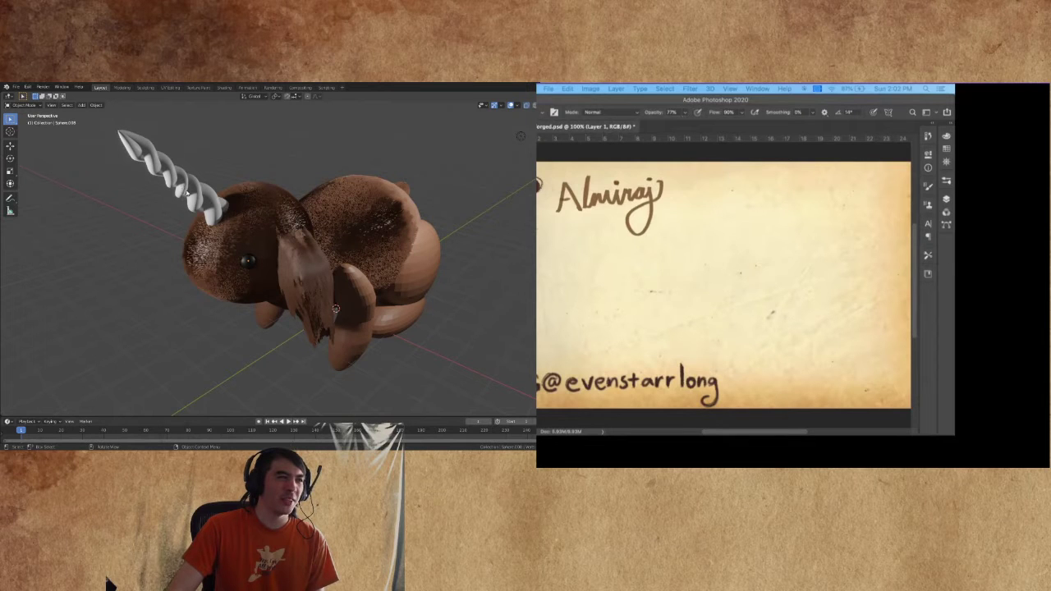
Examine the rabbit's horn, head and hanging ear one after another from the front and side
click(202, 203)
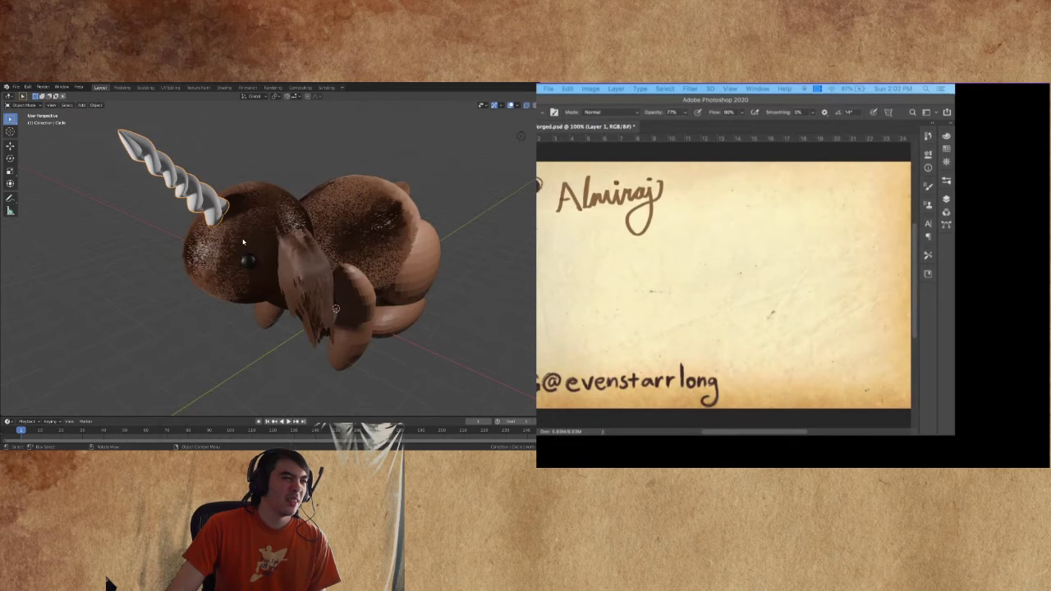
click(243, 241)
drag(244, 241, 237, 231)
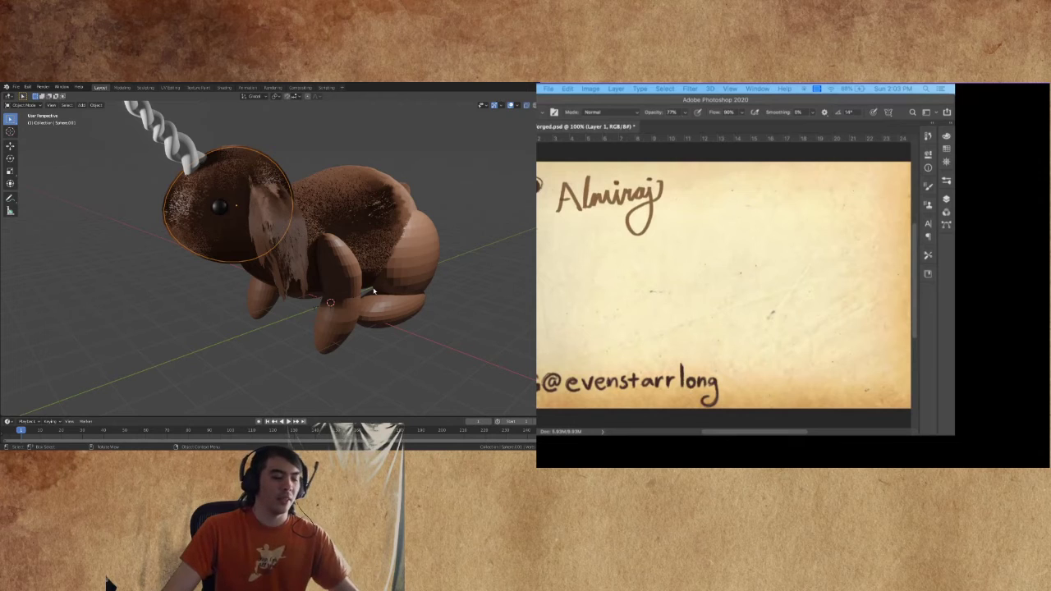
drag(374, 291, 394, 291)
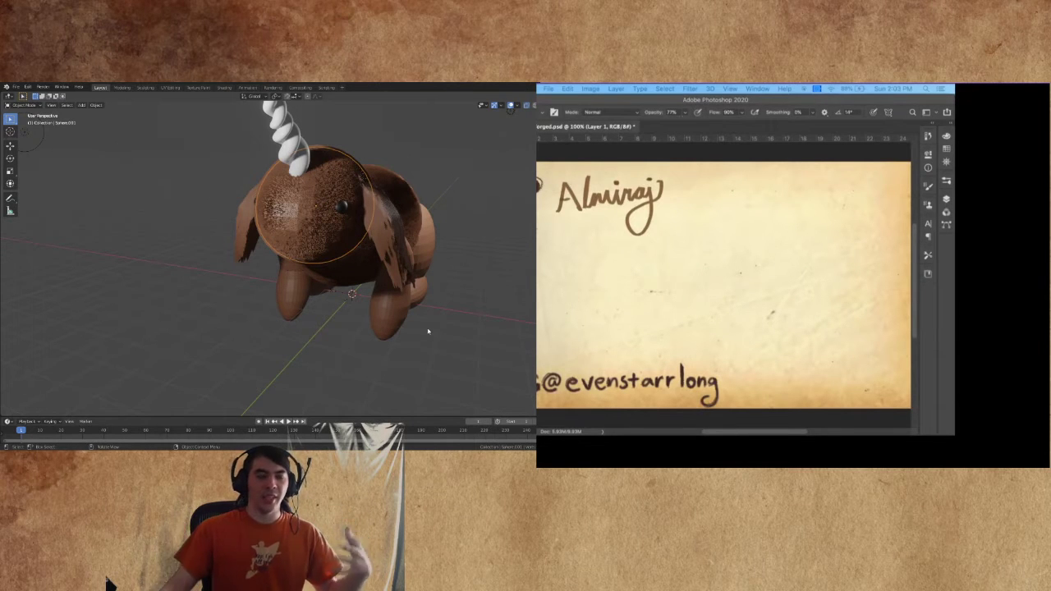
drag(410, 323, 385, 272)
scroll(378, 265, up, 7)
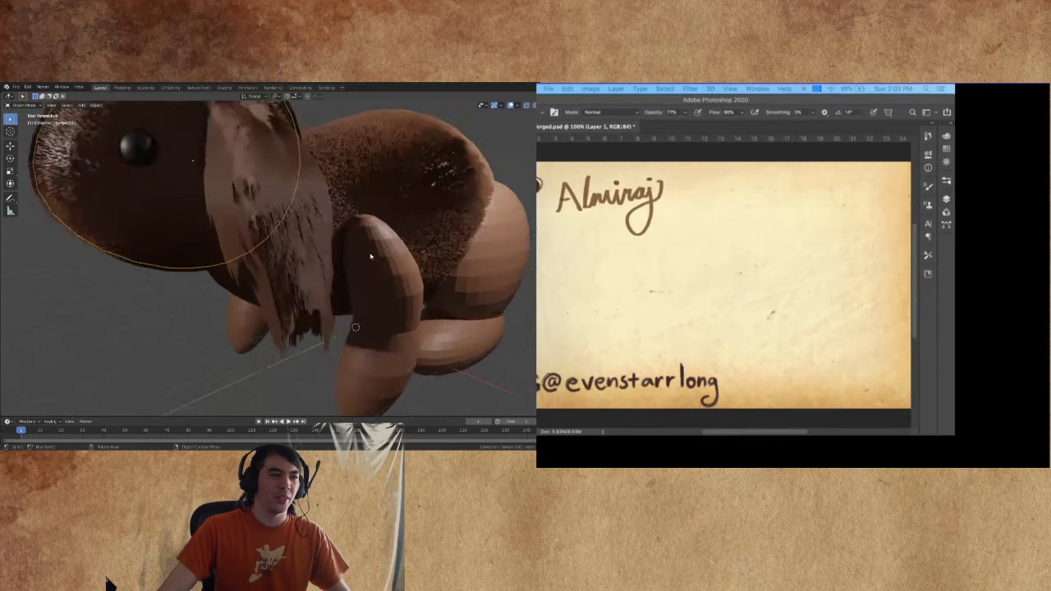
scroll(304, 250, down, 5)
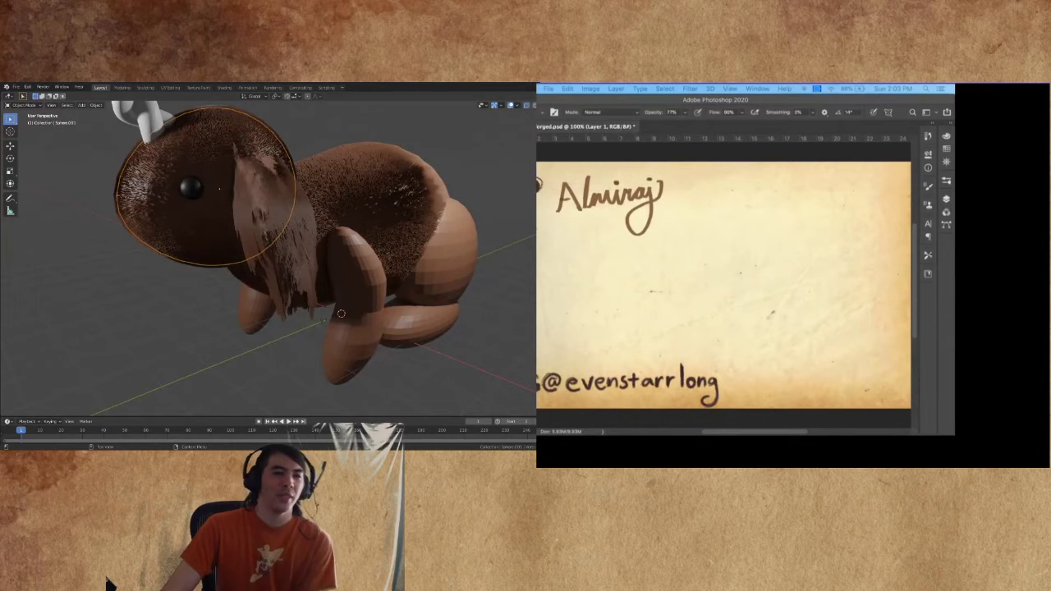
click(301, 243)
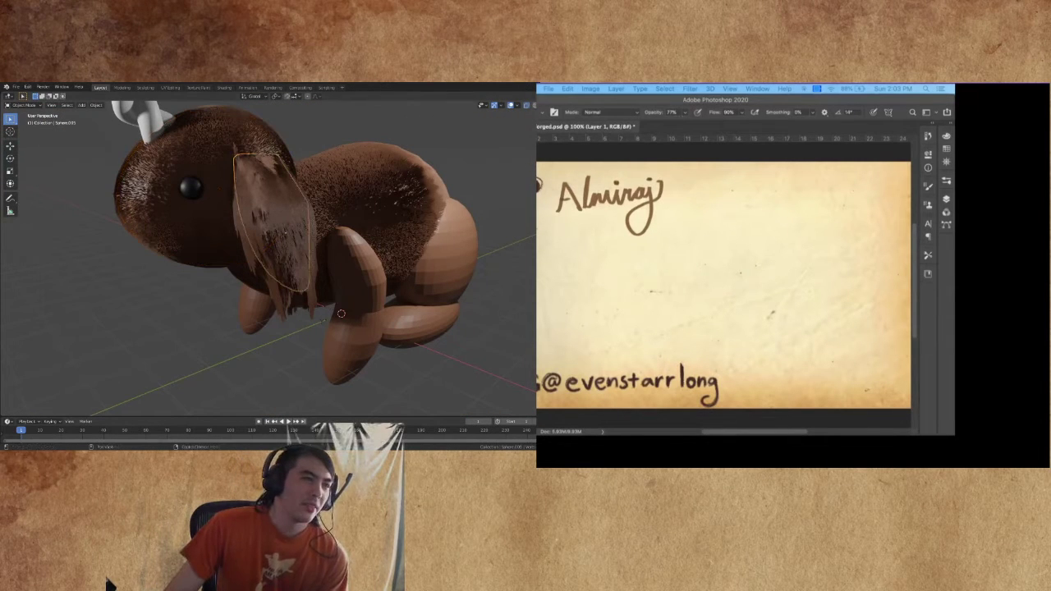
drag(505, 300, 507, 307)
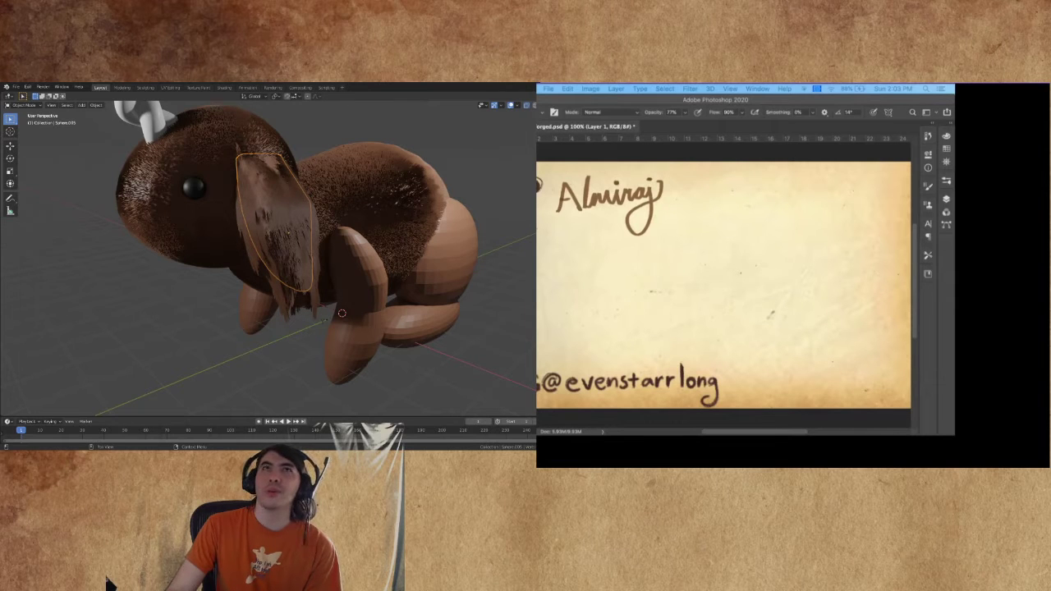
drag(372, 373, 314, 260)
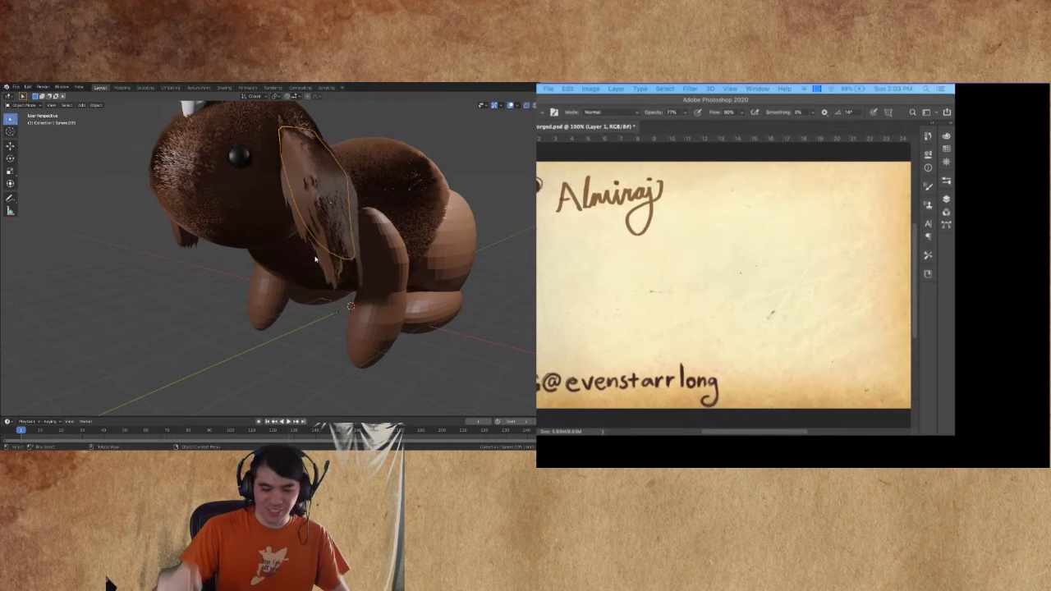
scroll(312, 250, down, 5)
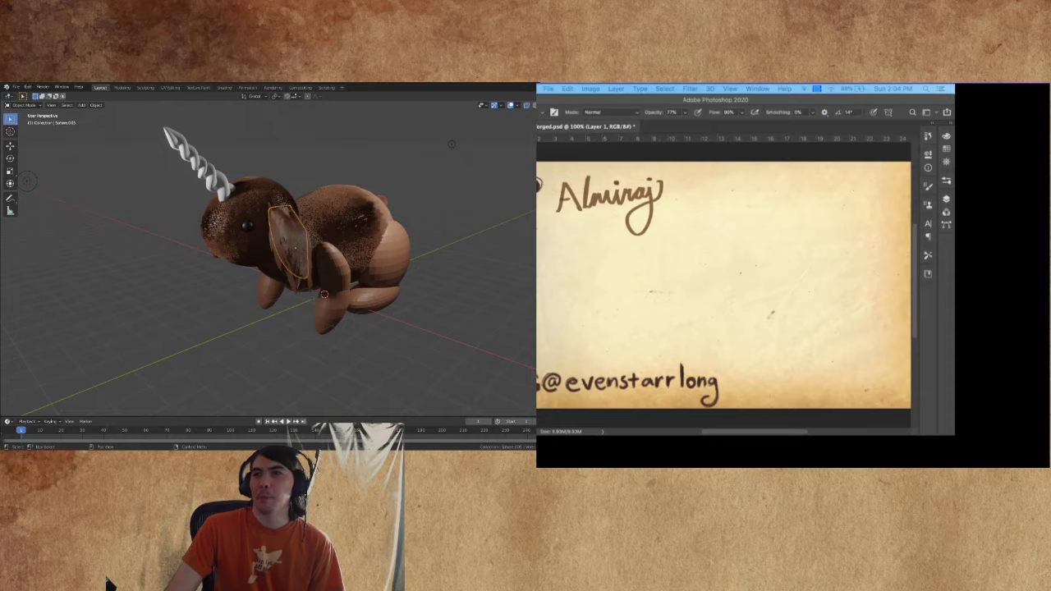
Sketch a rough brown crouching rabbit with a long horn, ear and face in Photoshop, and clear everything from Layer 1
key(super+a)
mouse_move(717, 266)
mouse_down()
mouse_move(717, 289)
mouse_move(719, 270)
mouse_move(742, 287)
mouse_up()
mouse_move(731, 287)
mouse_down()
mouse_move(770, 295)
mouse_move(747, 297)
mouse_up()
mouse_move(719, 333)
mouse_down()
mouse_move(766, 325)
mouse_move(714, 342)
mouse_move(699, 334)
mouse_up()
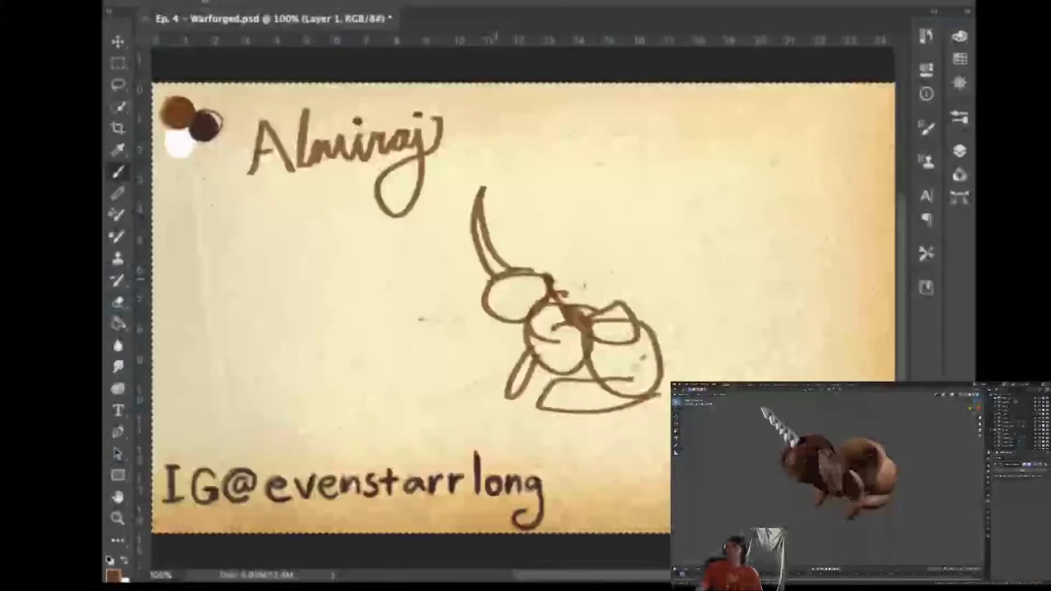
mouse_move(514, 275)
mouse_down()
mouse_move(558, 220)
mouse_move(570, 244)
mouse_move(541, 269)
mouse_up()
drag(487, 298, 497, 308)
drag(504, 294, 508, 296)
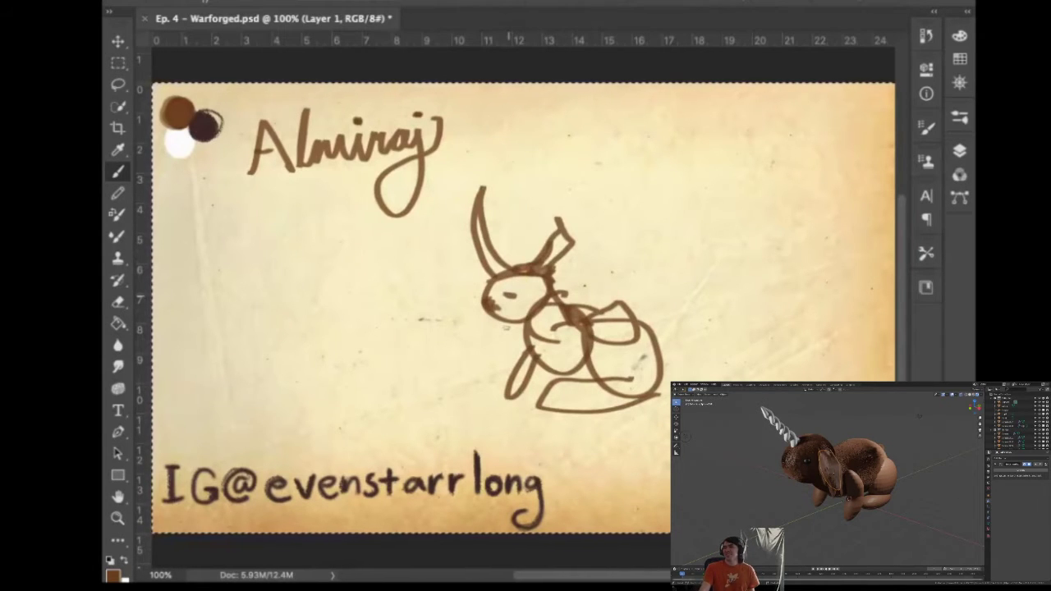
key(Delete)
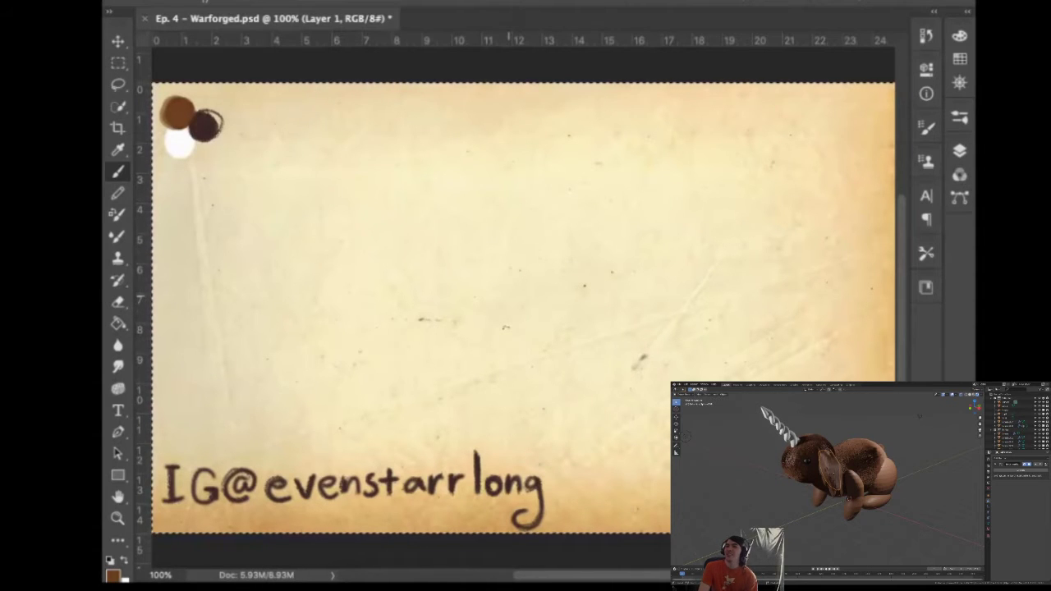
Handwrite the title "Almiraj" in brown on the cleared Layer 1 beside the colour swatches, including the dots
mouse_move(435, 322)
mouse_down()
mouse_move(434, 132)
mouse_move(453, 493)
mouse_up()
drag(450, 554, 446, 546)
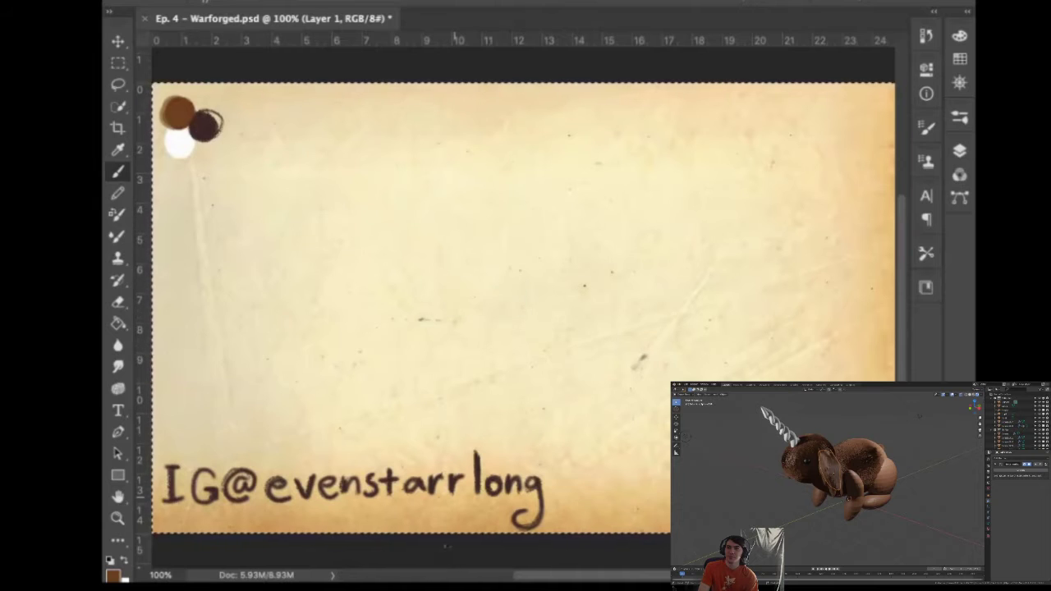
mouse_move(245, 162)
mouse_down()
mouse_move(265, 136)
mouse_move(276, 175)
mouse_up()
mouse_move(251, 152)
mouse_down()
mouse_move(281, 135)
mouse_move(301, 158)
mouse_move(320, 146)
mouse_move(346, 156)
mouse_move(388, 144)
mouse_move(398, 197)
mouse_move(422, 133)
mouse_up()
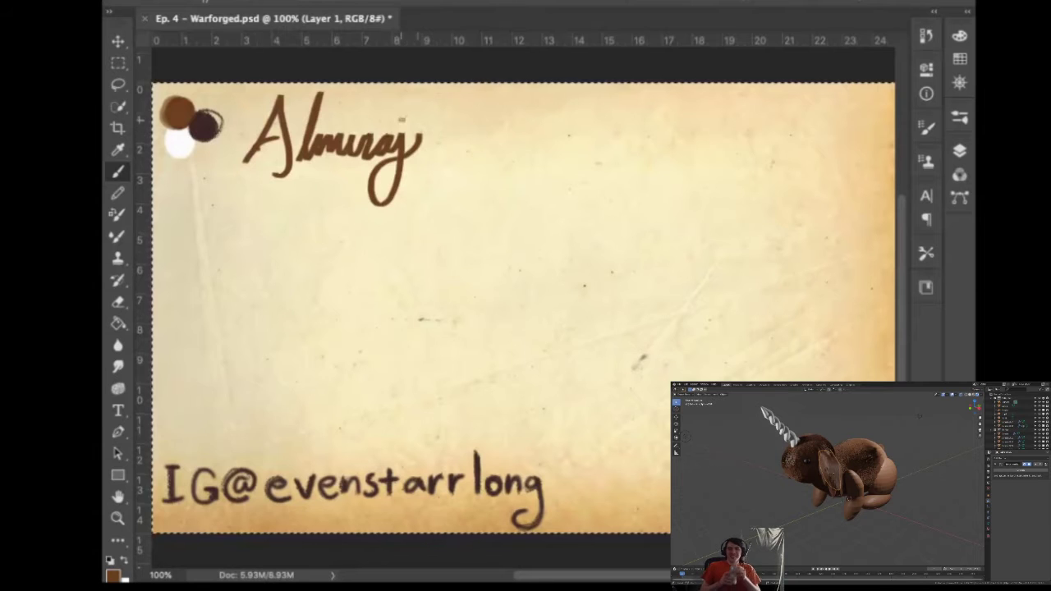
click(337, 140)
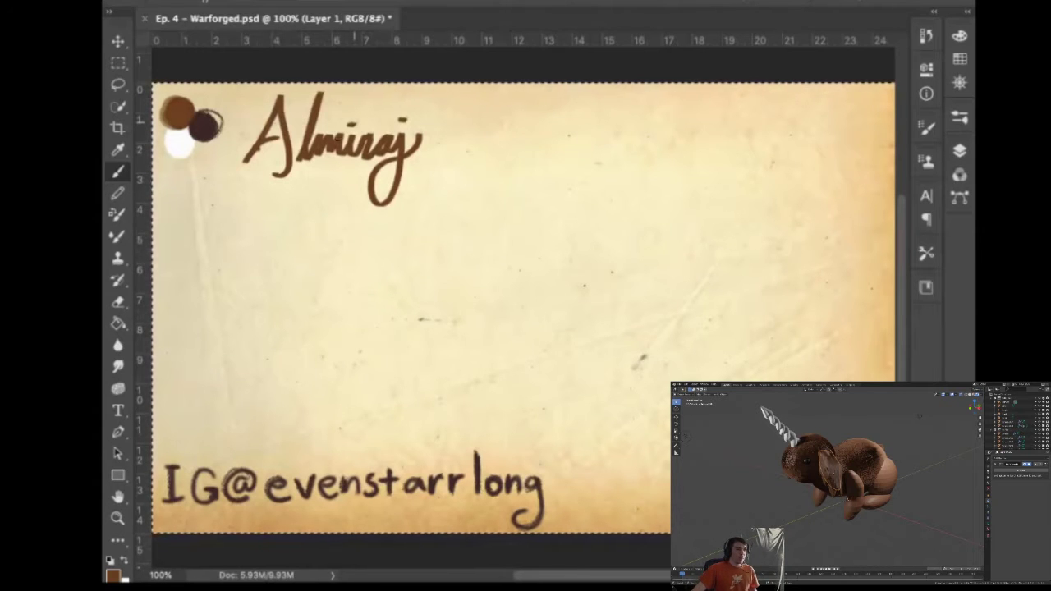
Add a new layer and move Layer 1 with the title above it
click(959, 150)
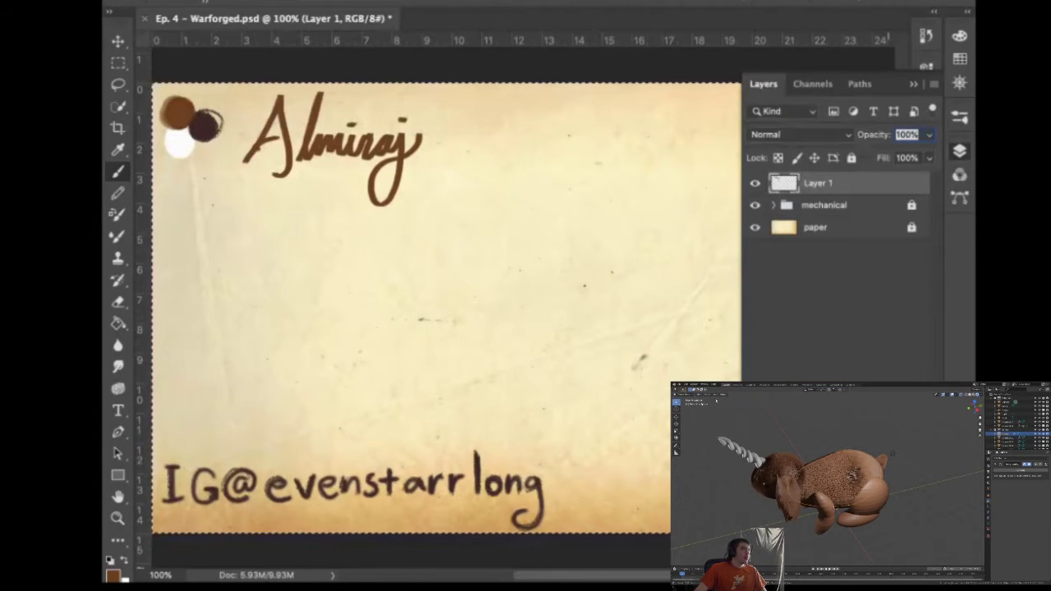
click(893, 565)
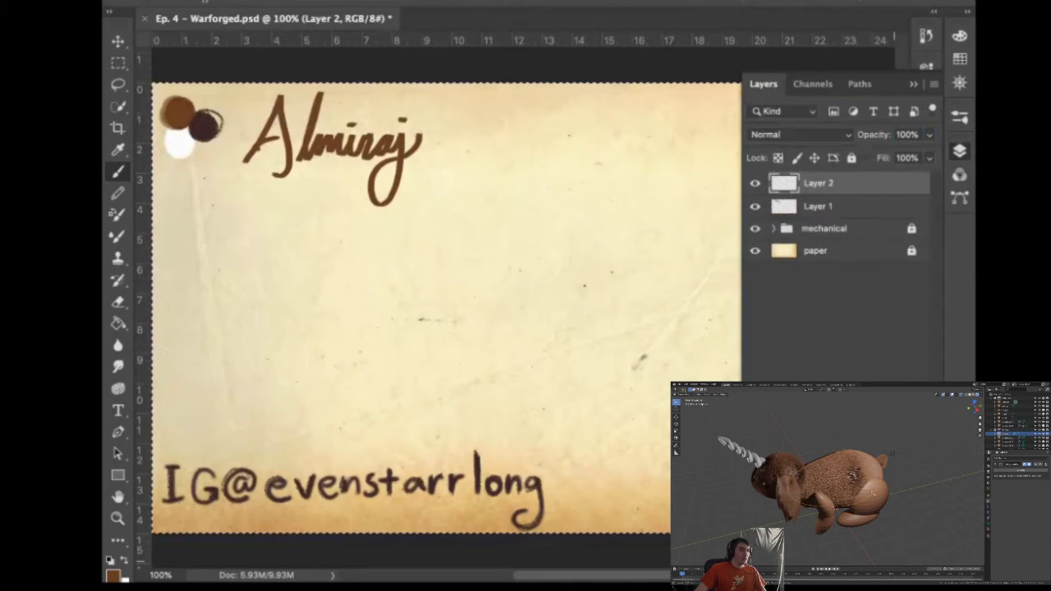
drag(821, 209, 842, 182)
click(960, 152)
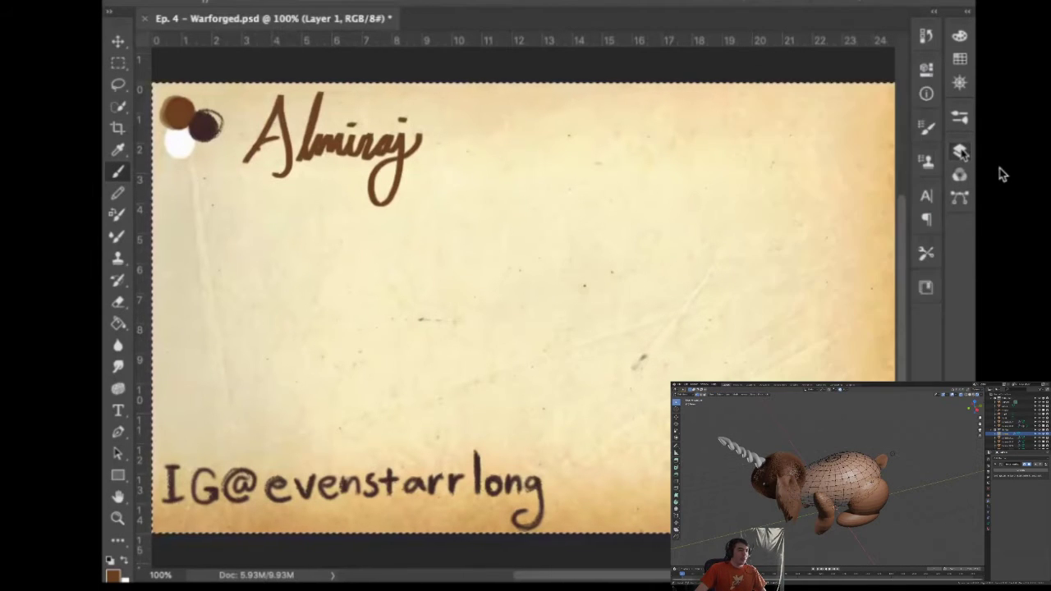
right_click(661, 210)
click(630, 246)
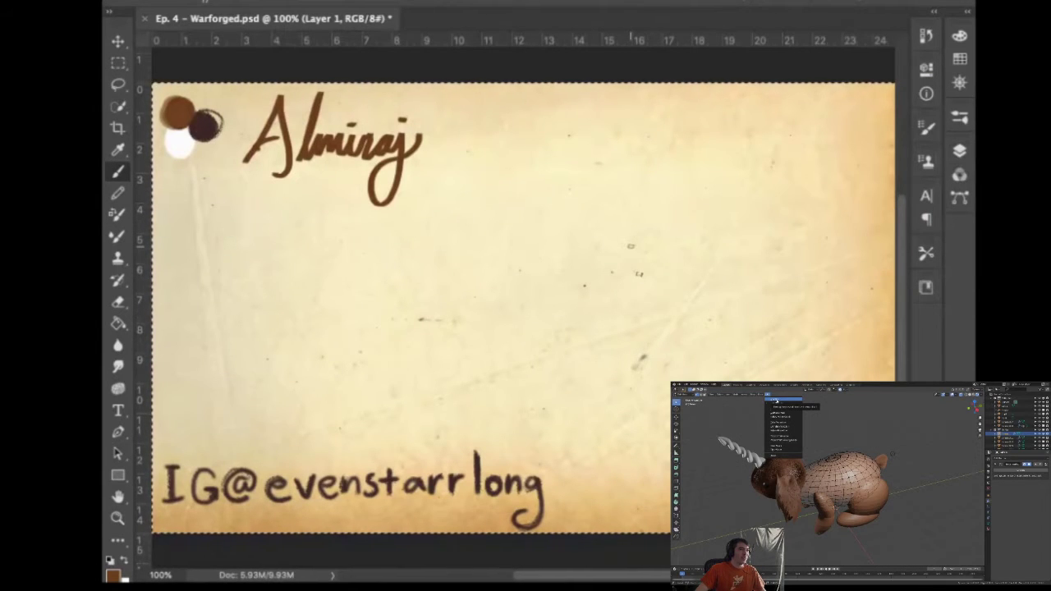
scroll(631, 246, up, 10)
scroll(631, 250, down, 3)
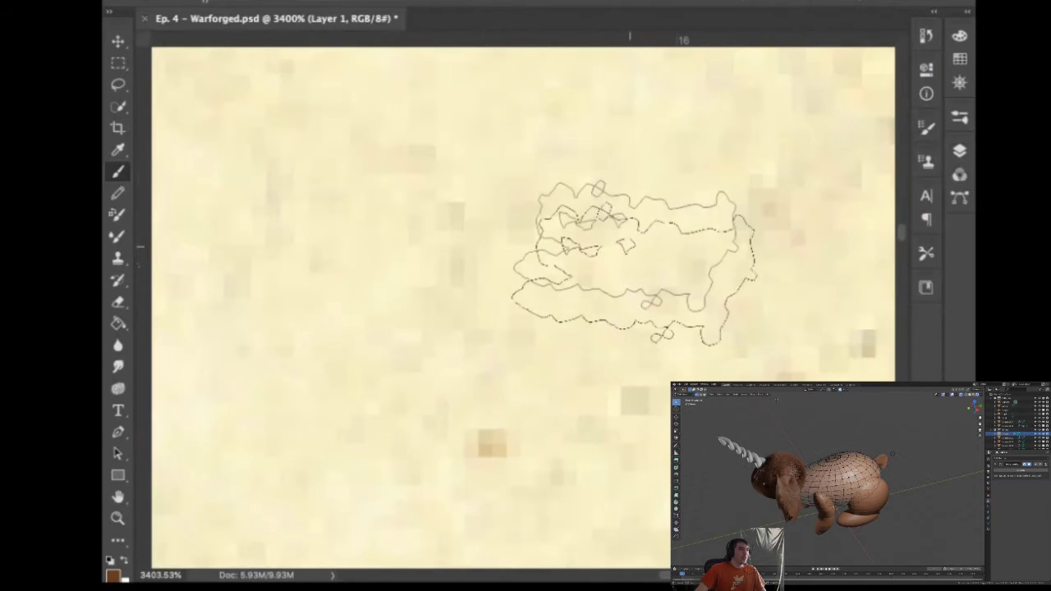
key(ctrl+0)
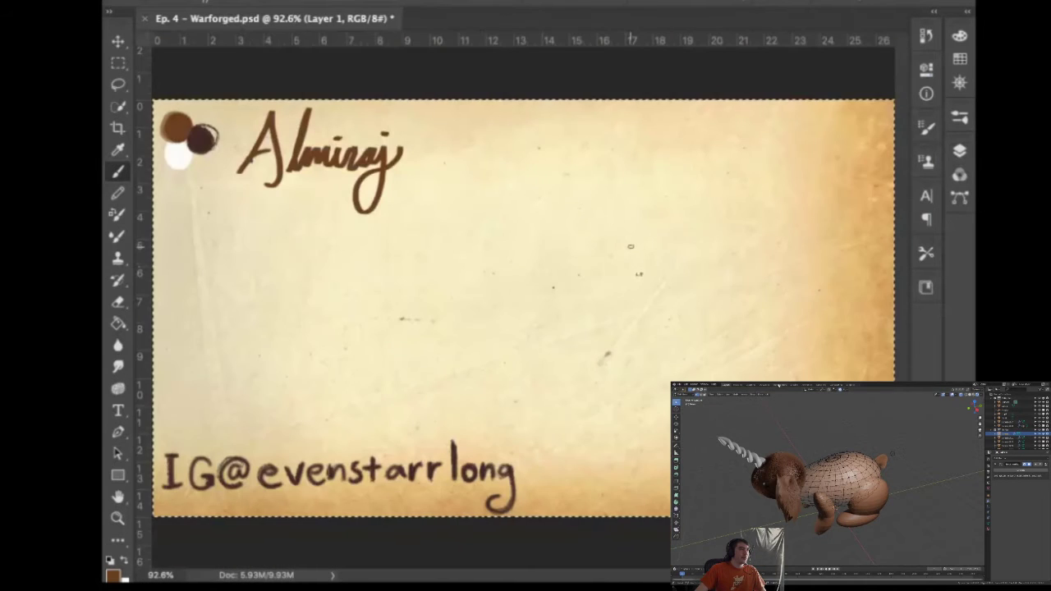
mouse_move(542, 245)
mouse_down()
mouse_move(559, 436)
mouse_move(546, 276)
mouse_up()
drag(541, 316, 550, 313)
mouse_move(561, 260)
mouse_down()
mouse_move(566, 350)
mouse_move(581, 115)
mouse_up()
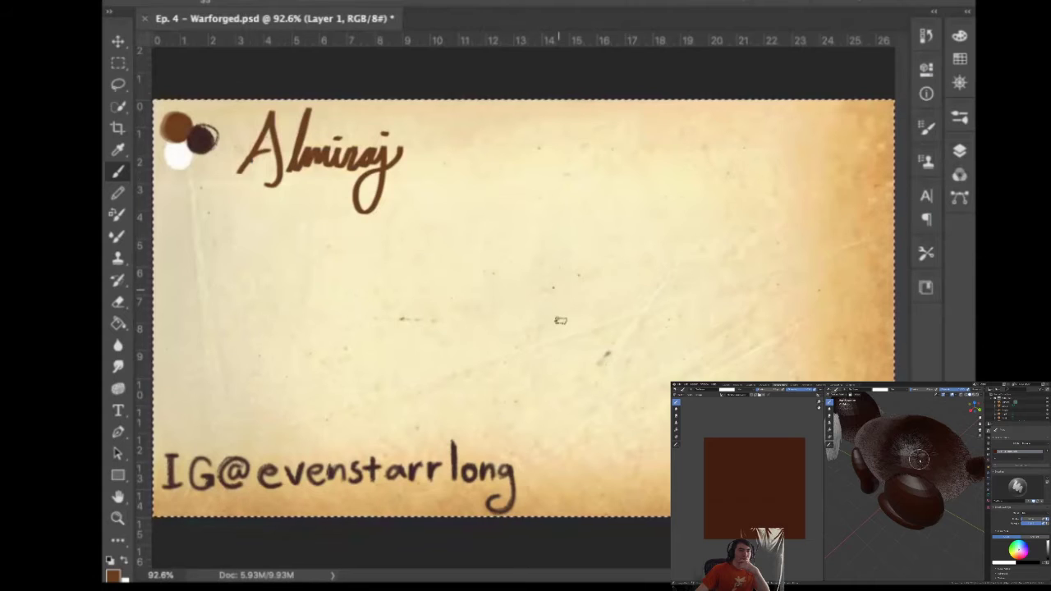
Sketch a faint brown rabbit with a rounded head, low body, legs, tail and upward-curving horn on the canvas
mouse_move(536, 323)
mouse_down()
mouse_move(543, 297)
mouse_move(538, 345)
mouse_move(583, 299)
mouse_move(573, 286)
mouse_move(565, 334)
mouse_up()
drag(585, 269, 567, 320)
mouse_move(590, 272)
mouse_down()
mouse_move(586, 302)
mouse_move(543, 328)
mouse_move(537, 304)
mouse_up()
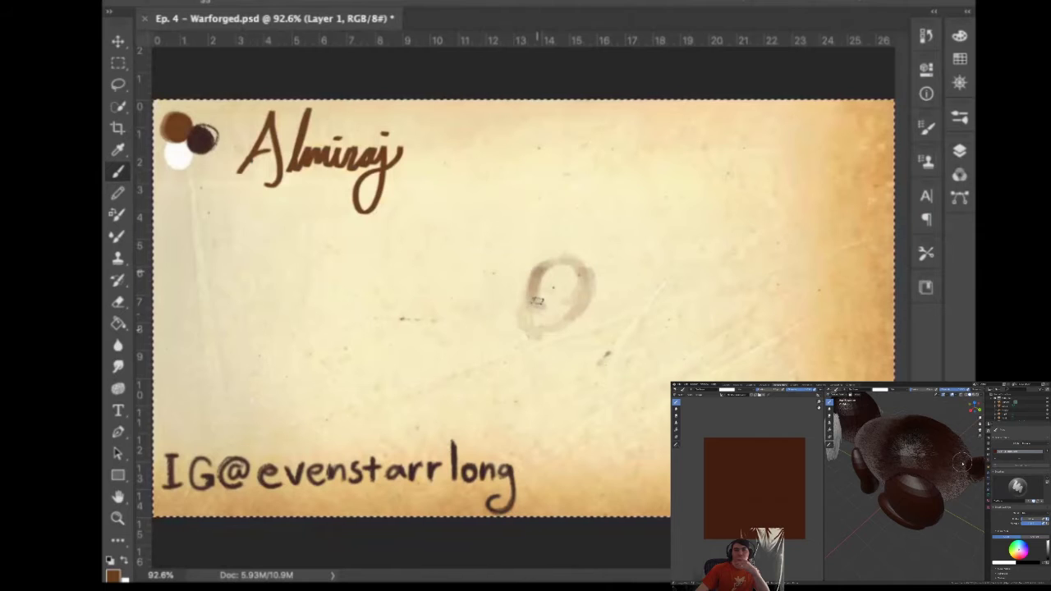
mouse_move(537, 301)
mouse_down()
mouse_move(514, 347)
mouse_move(528, 358)
mouse_up()
mouse_move(535, 308)
mouse_down()
mouse_move(521, 339)
mouse_move(533, 302)
mouse_move(573, 265)
mouse_move(584, 294)
mouse_move(599, 296)
mouse_move(608, 352)
mouse_move(583, 352)
mouse_move(625, 379)
mouse_move(662, 306)
mouse_move(711, 297)
mouse_move(686, 369)
mouse_move(656, 362)
mouse_move(680, 338)
mouse_move(660, 375)
mouse_move(698, 376)
mouse_move(705, 360)
mouse_up()
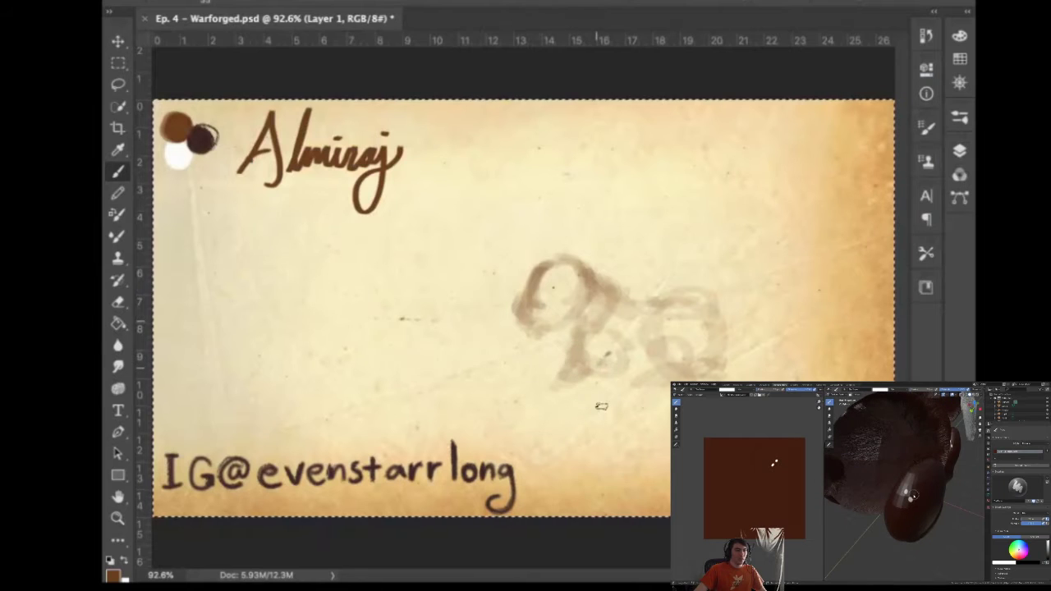
mouse_move(557, 266)
mouse_down()
mouse_move(529, 215)
mouse_move(550, 278)
mouse_move(523, 179)
mouse_move(549, 285)
mouse_move(535, 312)
mouse_move(519, 175)
mouse_move(559, 302)
mouse_move(511, 215)
mouse_up()
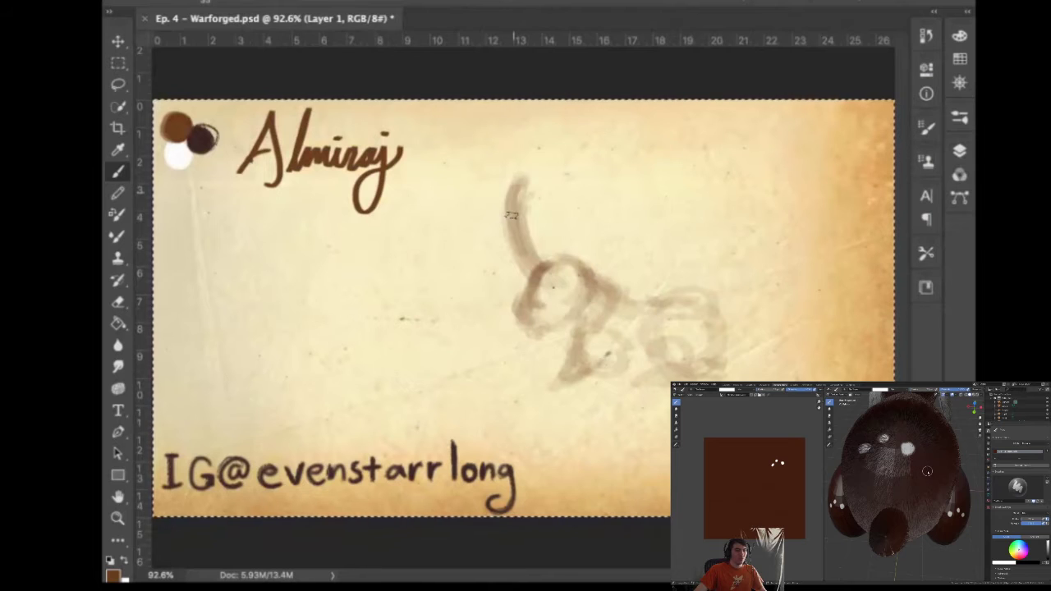
drag(511, 215, 542, 298)
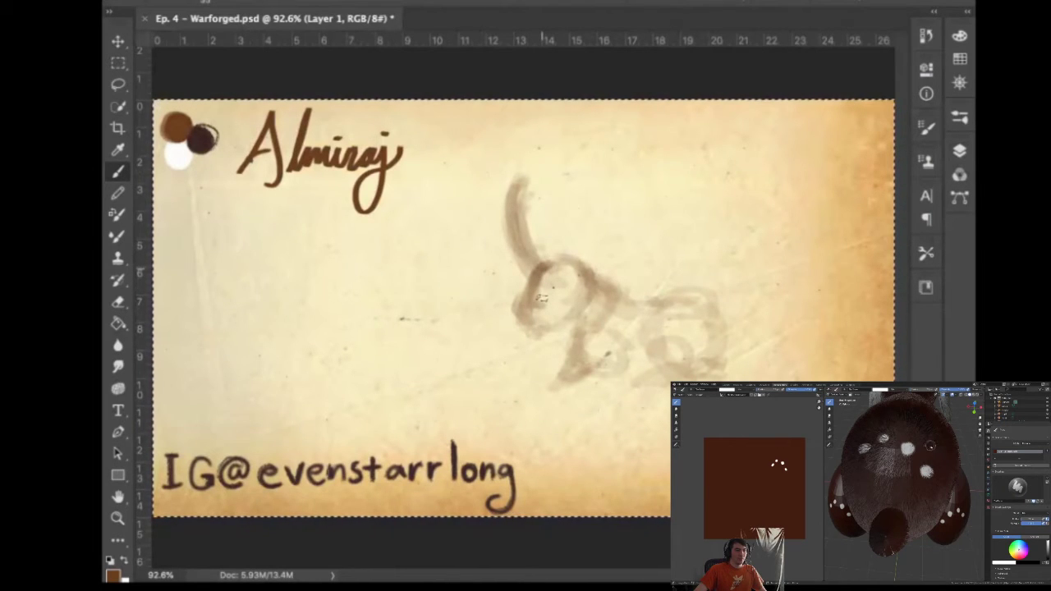
mouse_move(730, 371)
mouse_down()
mouse_move(727, 287)
mouse_move(731, 351)
mouse_move(742, 319)
mouse_up()
mouse_move(614, 312)
mouse_down()
mouse_move(594, 255)
mouse_move(614, 290)
mouse_up()
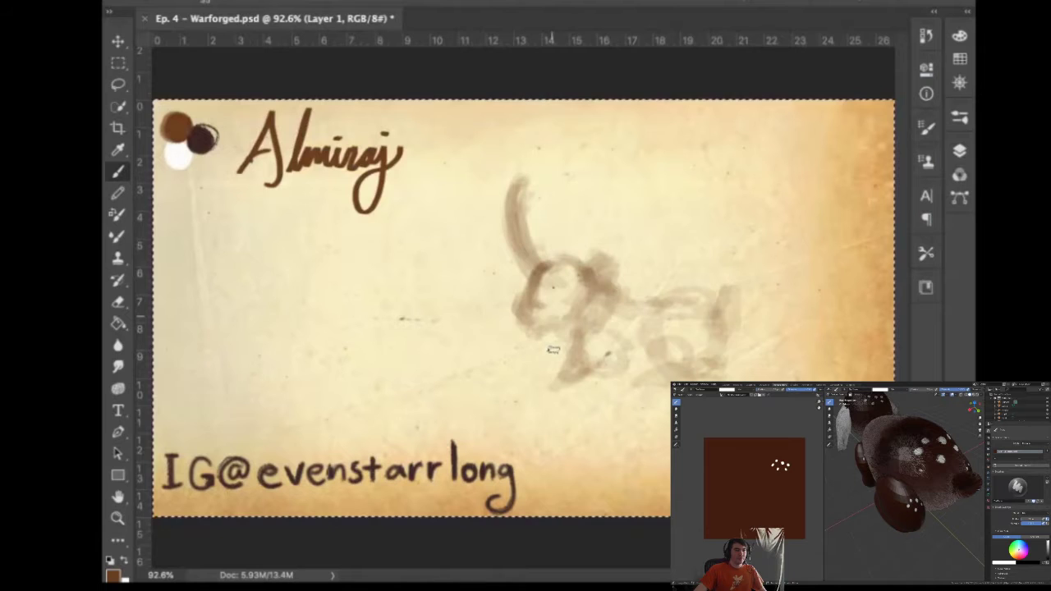
key(Delete)
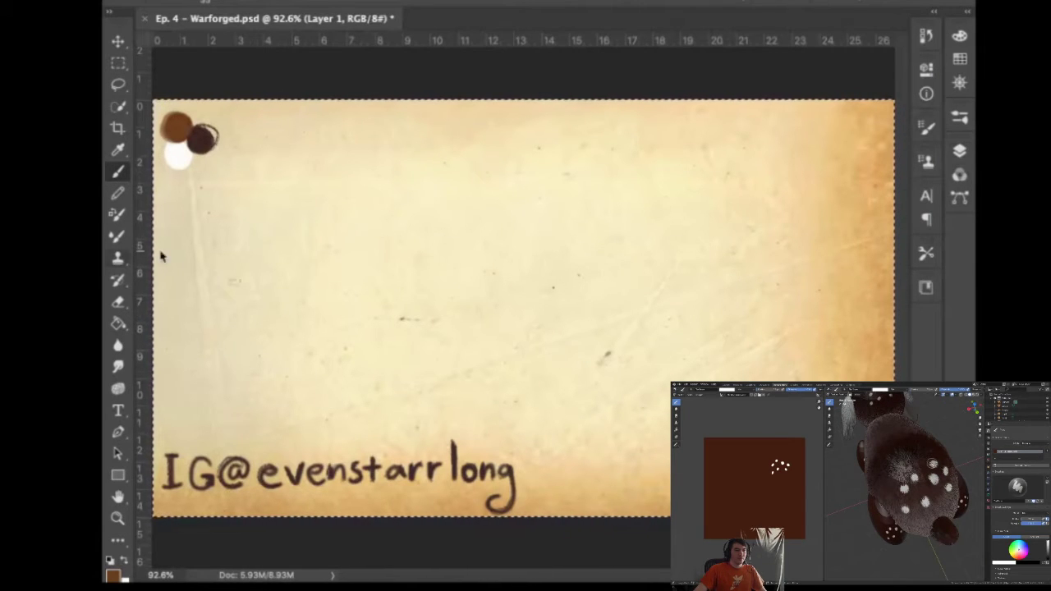
key(ctrl+d)
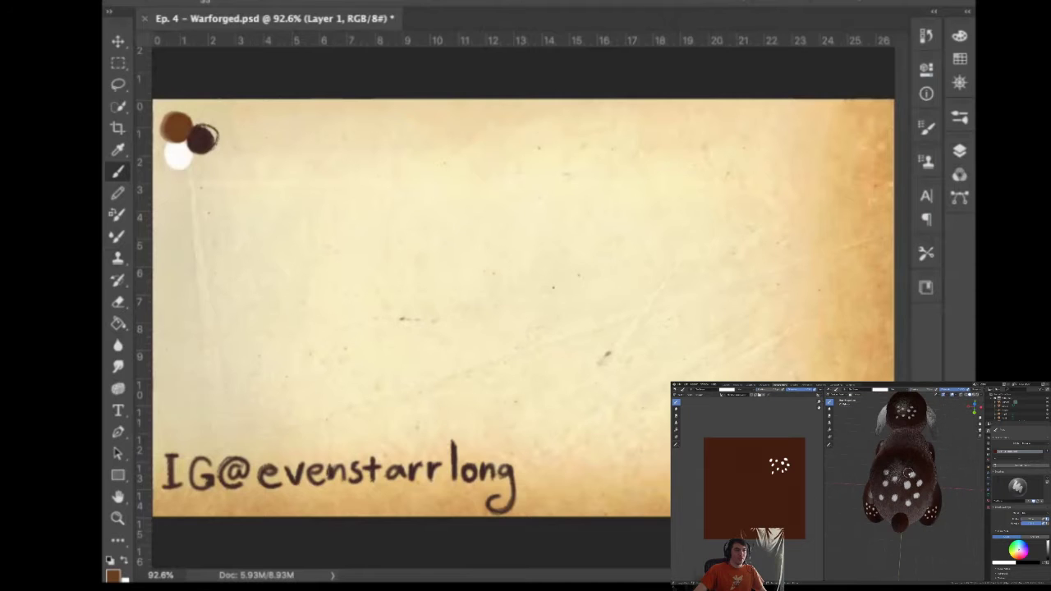
key(ctrl+a)
key(F7)
key(F7)
key(F7)
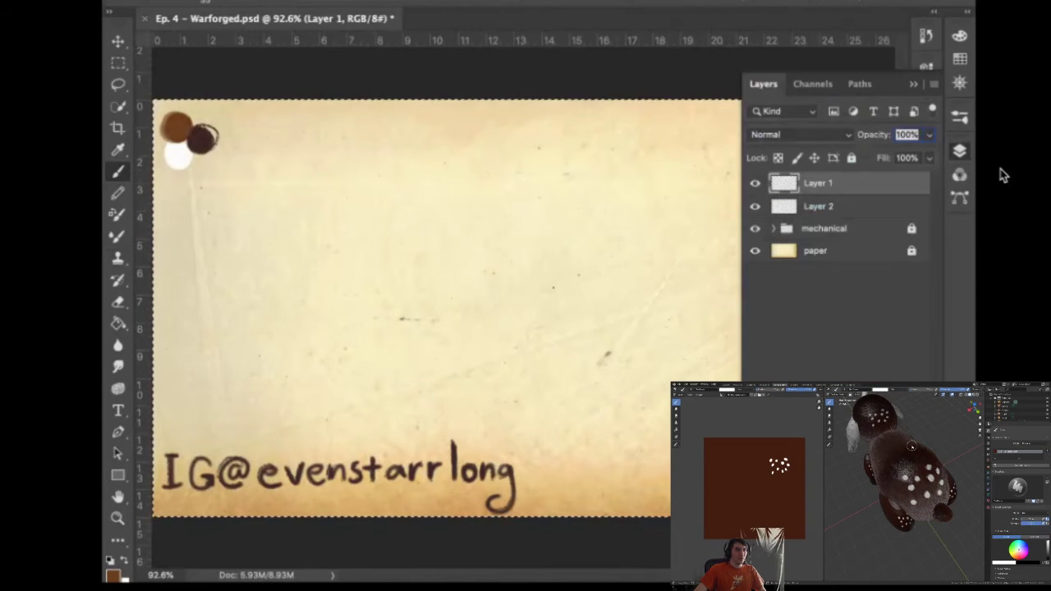
key(ctrl+z)
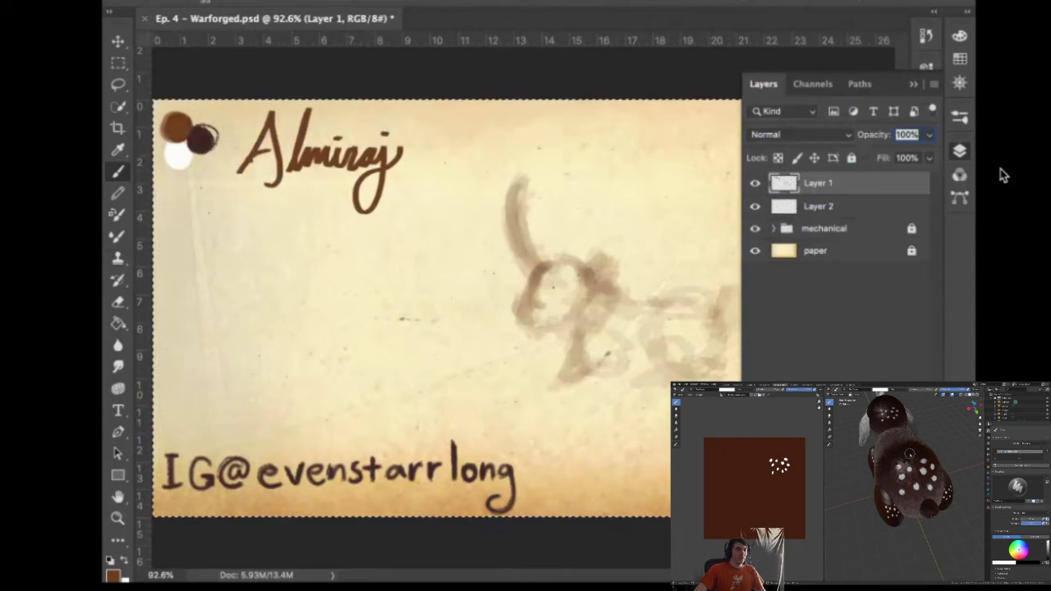
Delete only the rough rabbit sketch from Layer 1 with the Lasso, keeping the title, and make Layer 2 active
key(l)
mouse_move(592, 128)
mouse_down()
mouse_move(682, 450)
mouse_move(681, 140)
mouse_move(638, 140)
mouse_up()
key(Delete)
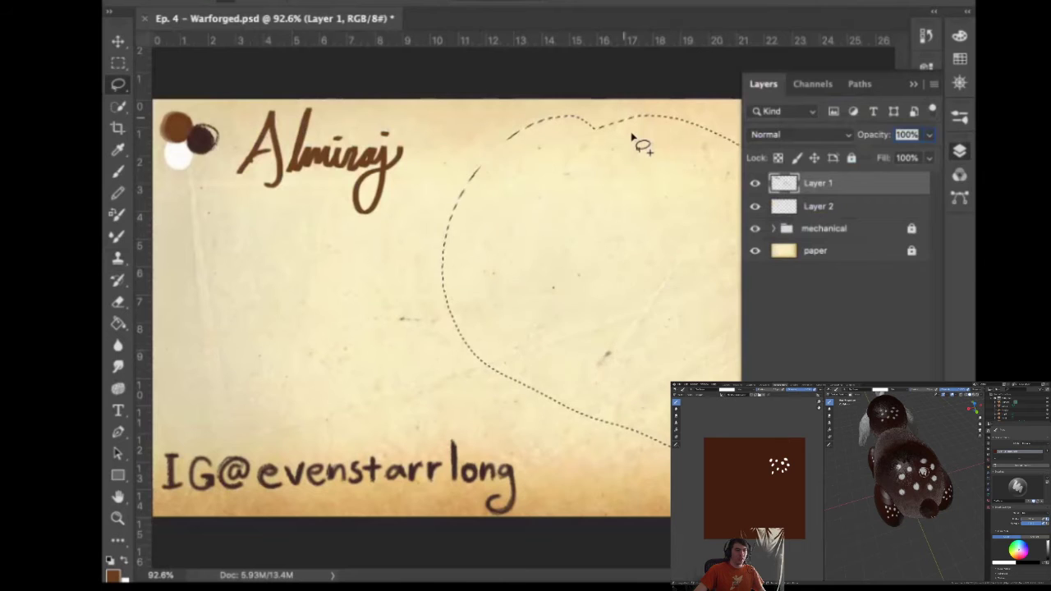
drag(824, 211, 850, 236)
key(super+d)
key(super+a)
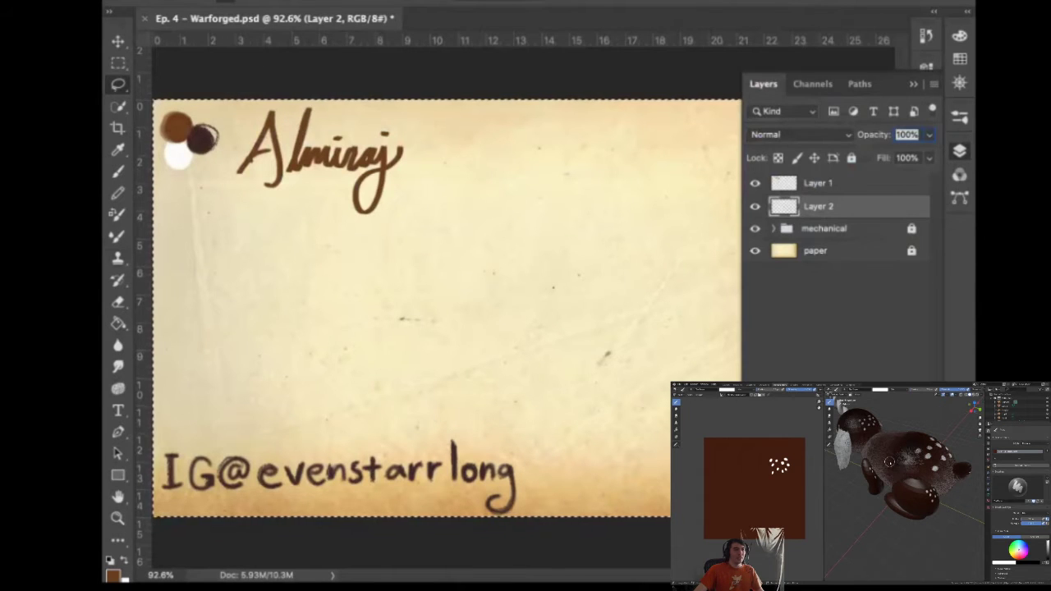
click(525, 246)
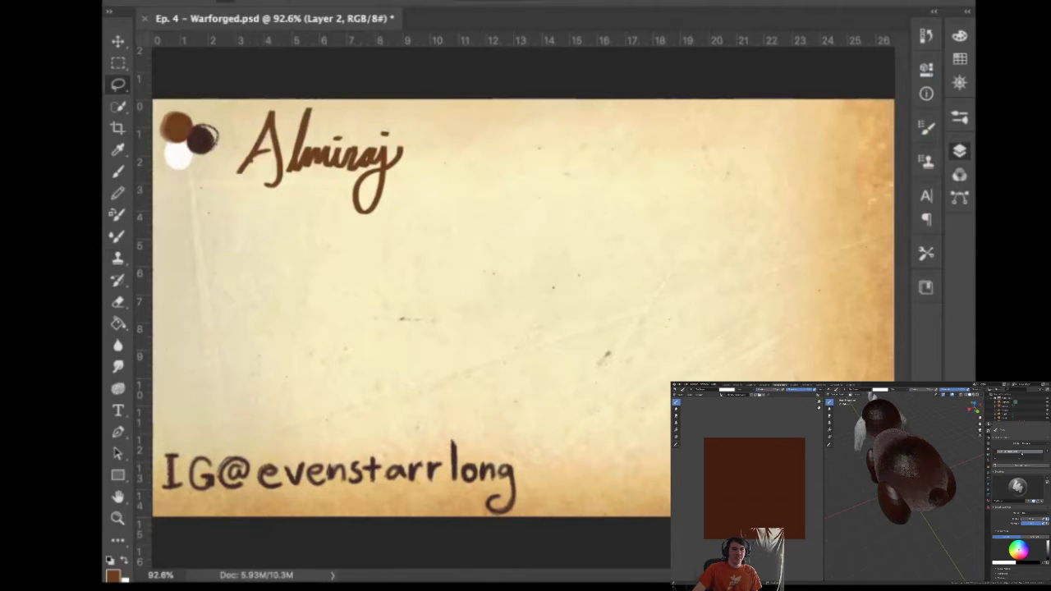
In Blender, return to the Layout workspace, select the rabbit's body and open its material properties
drag(928, 483, 887, 487)
scroll(917, 483, up, 3)
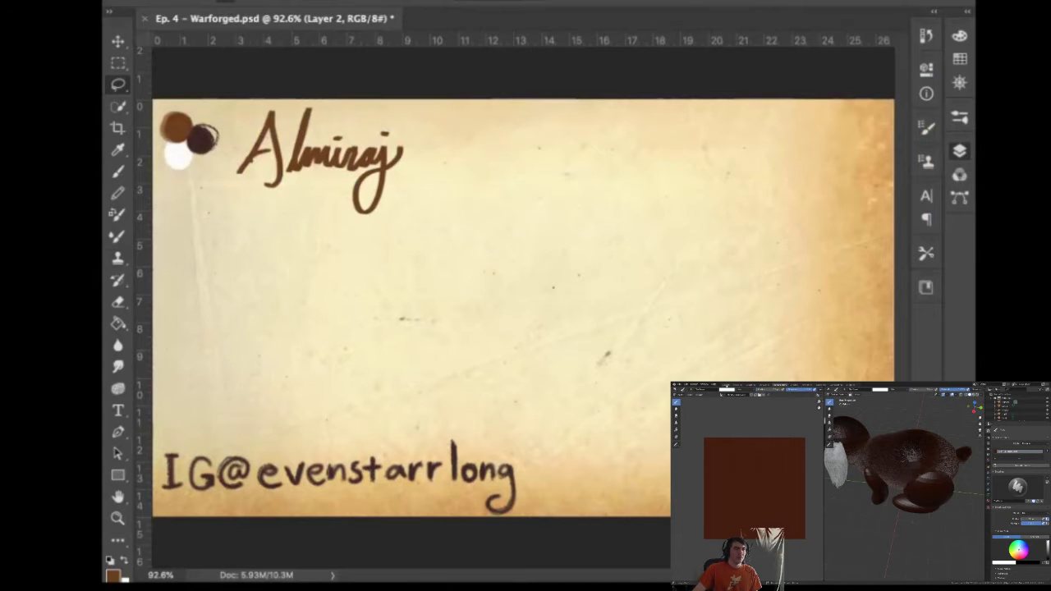
click(725, 385)
drag(856, 480, 830, 466)
click(835, 476)
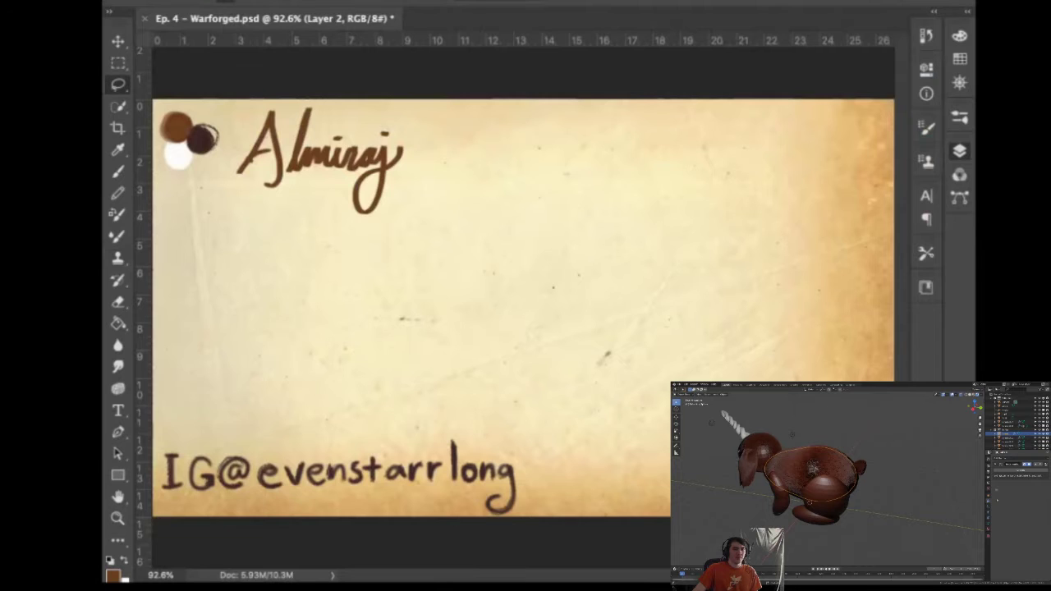
click(988, 530)
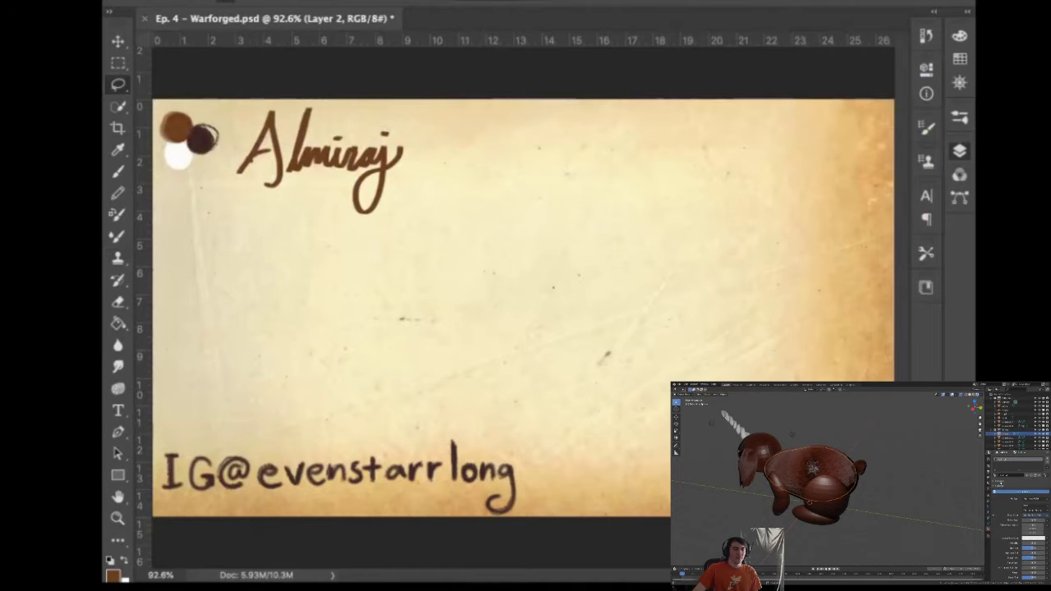
mouse_move(913, 481)
mouse_down()
mouse_move(893, 482)
mouse_move(931, 481)
mouse_move(922, 479)
mouse_up()
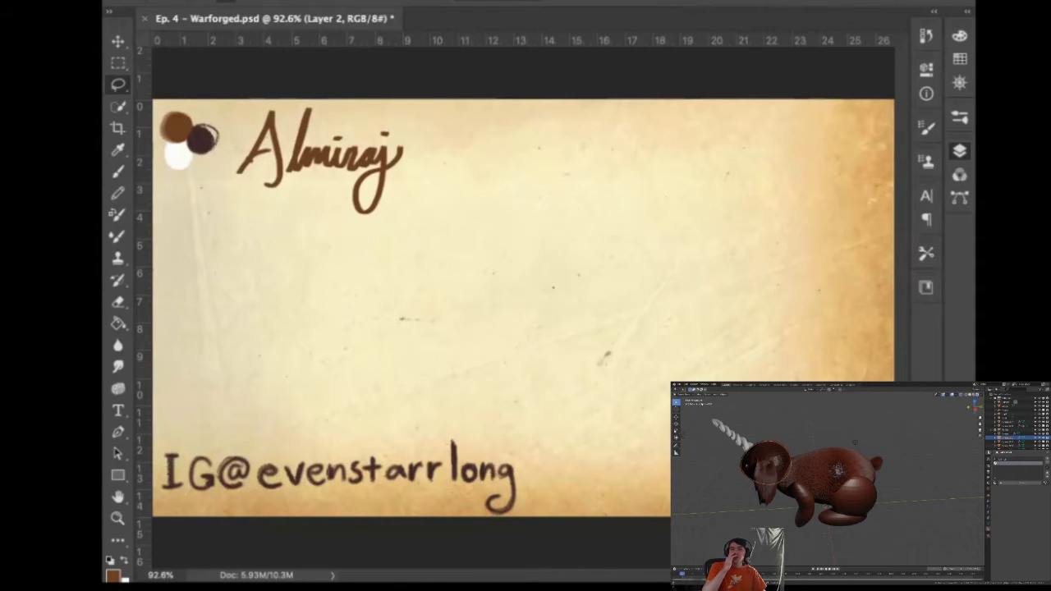
In Photoshop, sketch the rabbit's head and shoulder circles in light brown brush strokes on Layer 2
click(571, 271)
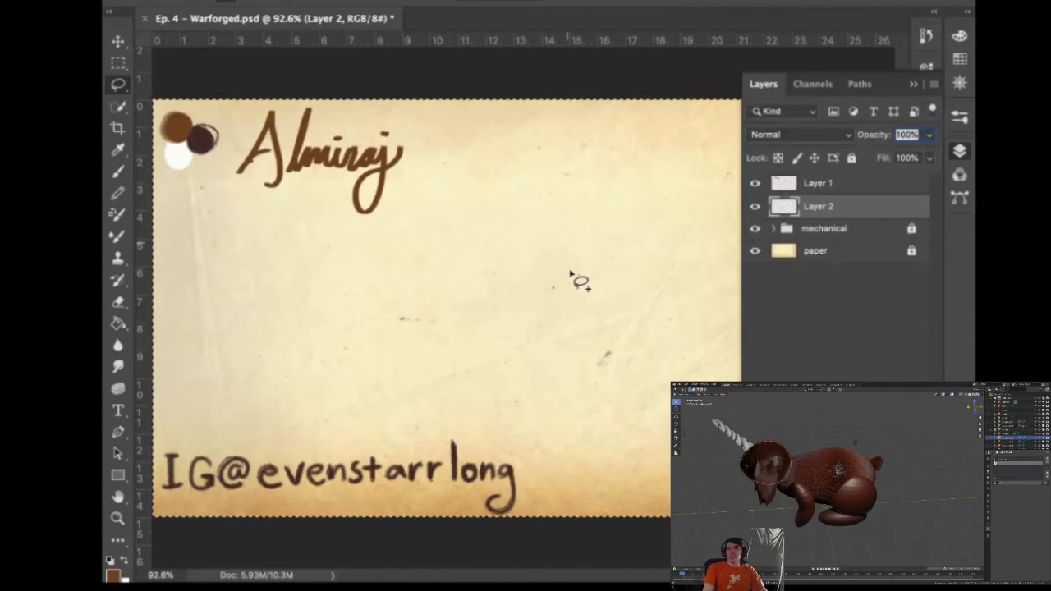
key(b)
key(F7)
drag(629, 289, 622, 340)
drag(519, 248, 567, 349)
key(ctrl+z)
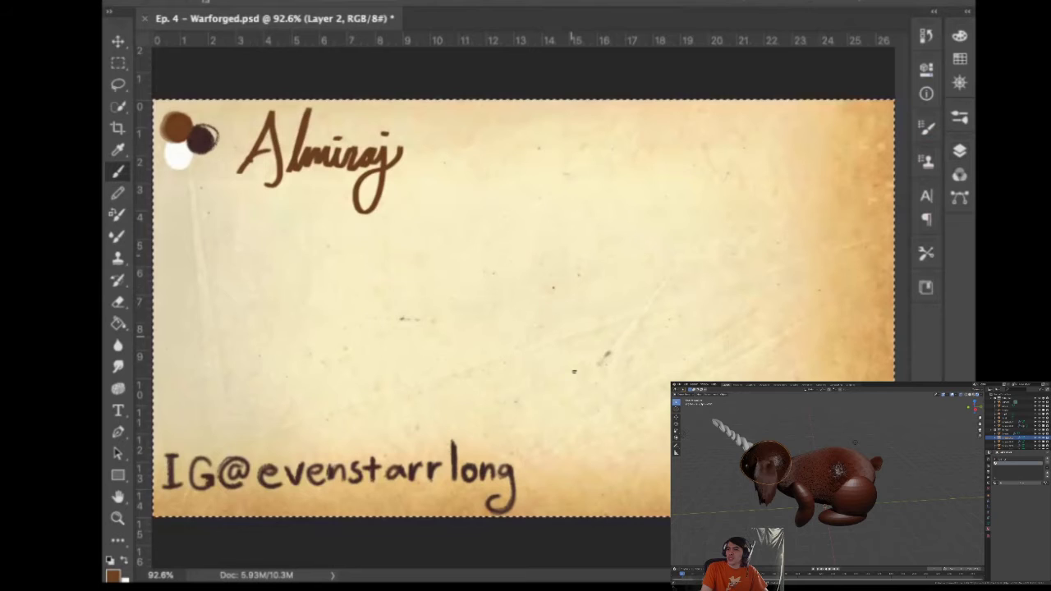
mouse_move(564, 266)
mouse_down()
mouse_move(582, 268)
mouse_move(584, 301)
mouse_move(580, 284)
mouse_move(560, 303)
mouse_move(581, 304)
mouse_up()
mouse_move(572, 247)
mouse_down()
mouse_move(593, 274)
mouse_move(639, 268)
mouse_move(605, 287)
mouse_up()
mouse_move(562, 246)
mouse_down()
mouse_move(612, 220)
mouse_move(657, 256)
mouse_move(669, 223)
mouse_up()
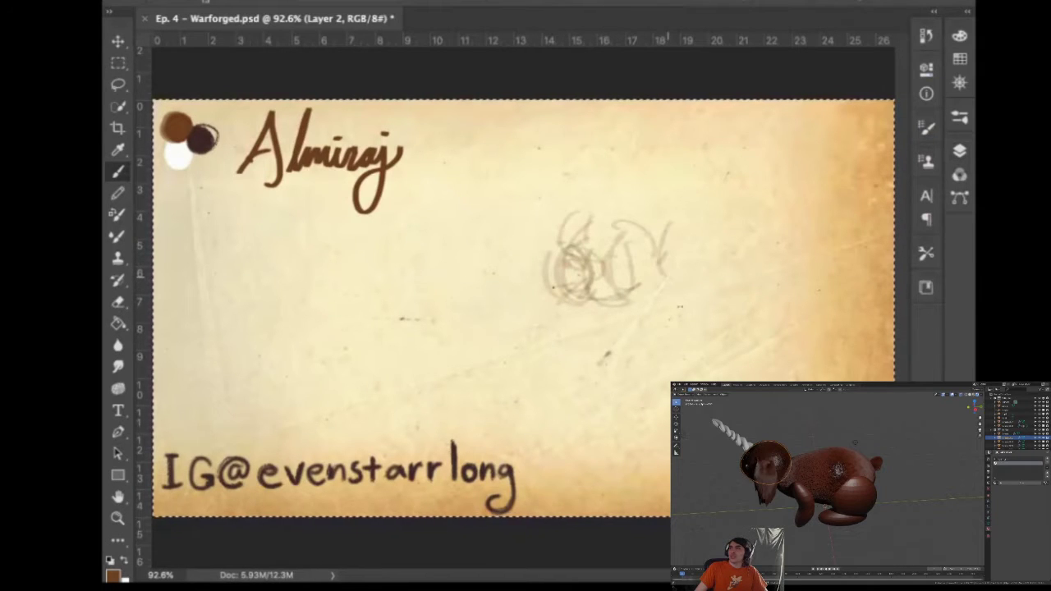
Sketch the torso curving upward from the shoulders, with raised hindquarters, a small tail and a hind leg kicked outward
drag(661, 275, 692, 201)
mouse_move(628, 171)
mouse_down()
mouse_move(611, 237)
mouse_move(628, 226)
mouse_move(649, 163)
mouse_move(696, 242)
mouse_up()
mouse_move(647, 141)
mouse_down()
mouse_move(614, 167)
mouse_move(584, 162)
mouse_up()
drag(583, 152, 693, 203)
mouse_move(694, 132)
mouse_down()
mouse_move(691, 163)
mouse_move(702, 153)
mouse_move(681, 144)
mouse_move(700, 153)
mouse_move(687, 148)
mouse_move(687, 128)
mouse_move(735, 130)
mouse_move(702, 120)
mouse_move(744, 149)
mouse_move(776, 119)
mouse_move(778, 172)
mouse_move(744, 170)
mouse_up()
mouse_move(685, 134)
mouse_down()
mouse_move(702, 152)
mouse_move(698, 215)
mouse_move(716, 198)
mouse_move(709, 158)
mouse_move(745, 149)
mouse_move(776, 133)
mouse_up()
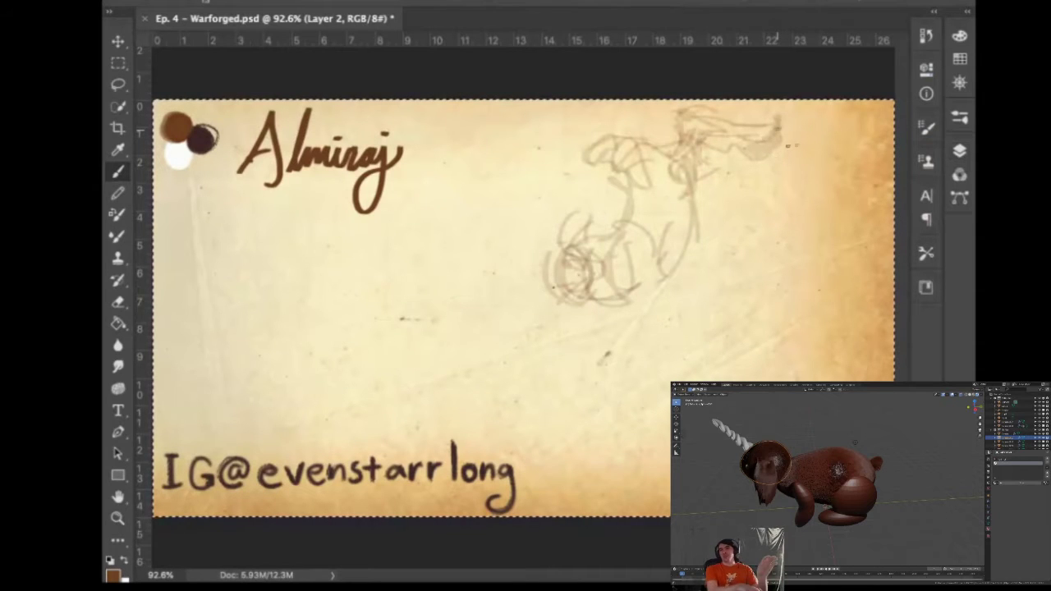
Sketch both front legs below the shoulders, with the nearer one planted on a rounded paw
drag(653, 299, 652, 320)
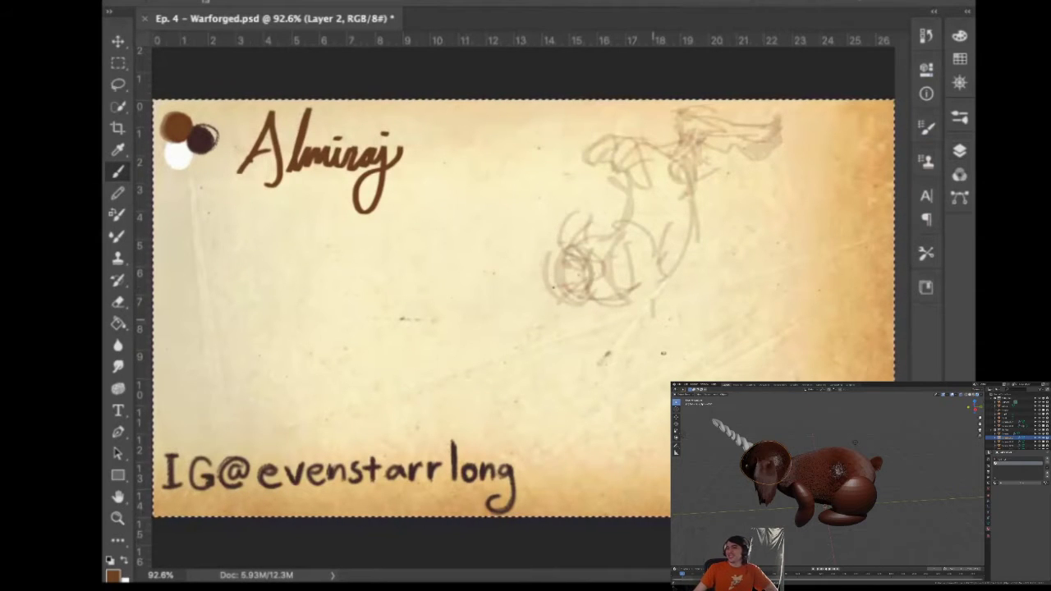
mouse_move(662, 244)
mouse_down()
mouse_move(654, 276)
mouse_move(670, 318)
mouse_move(637, 363)
mouse_up()
mouse_move(665, 309)
mouse_down()
mouse_move(641, 355)
mouse_move(648, 348)
mouse_up()
mouse_move(682, 287)
mouse_down()
mouse_move(637, 374)
mouse_move(660, 363)
mouse_move(649, 374)
mouse_up()
drag(651, 336, 659, 358)
mouse_move(605, 304)
mouse_down()
mouse_move(564, 340)
mouse_move(580, 352)
mouse_up()
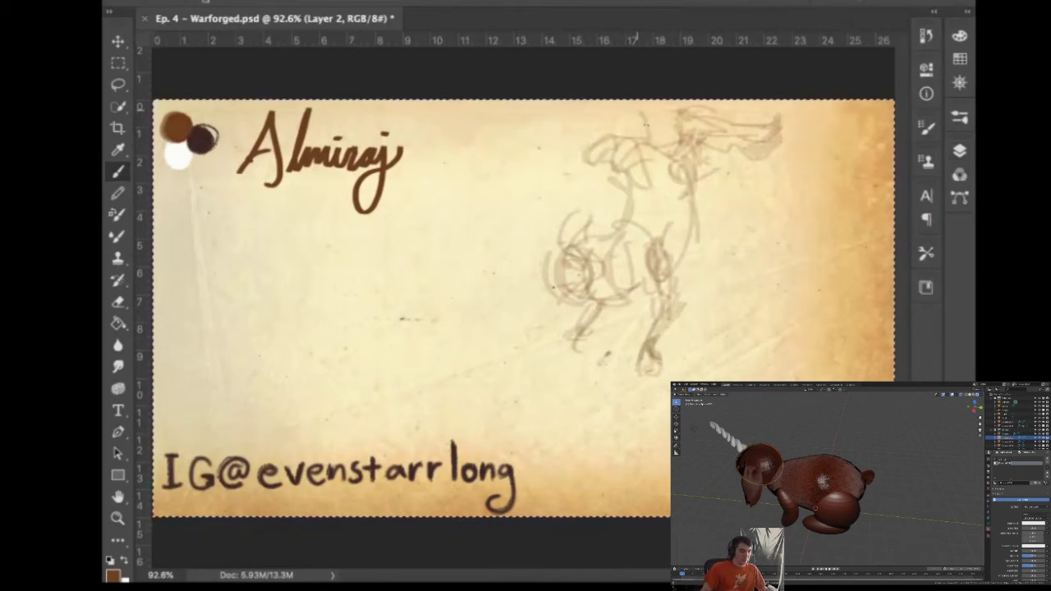
Move the rabbit sketch down and left towards the canvas centre, and select the whole canvas again
key(v)
mouse_move(664, 217)
mouse_down()
mouse_move(633, 274)
mouse_move(562, 275)
mouse_move(629, 274)
mouse_move(638, 328)
mouse_up()
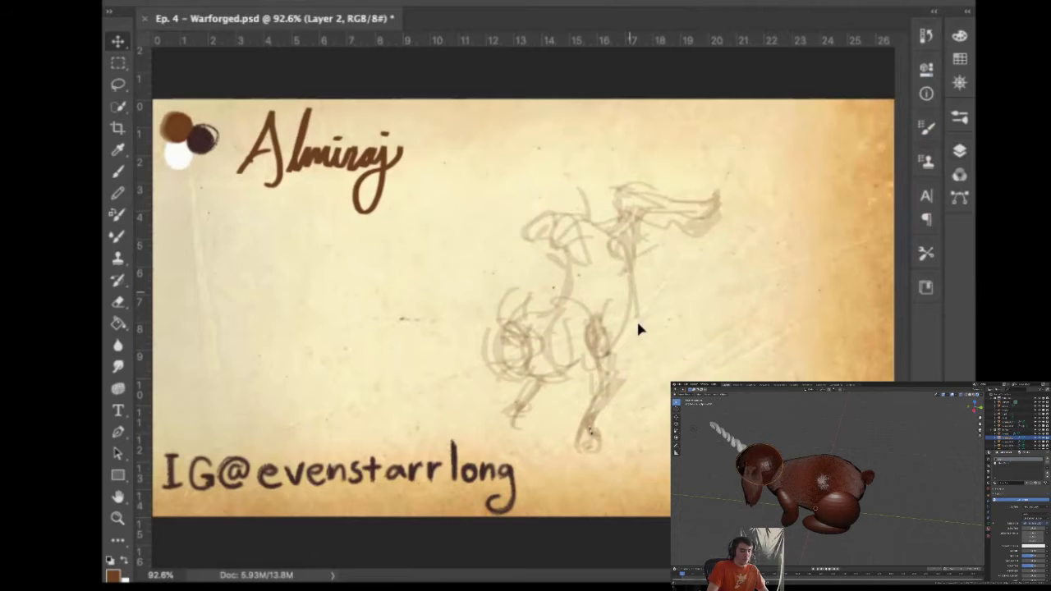
key(ctrl+a)
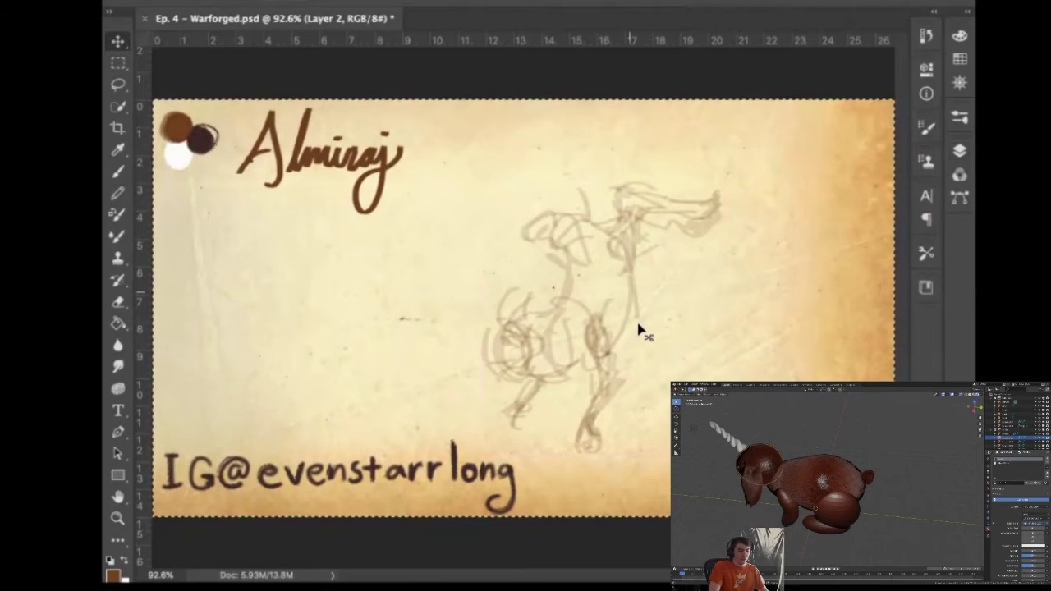
Sketch a larger round head with a pointed muzzle in front of the rabbit's shoulders
key(b)
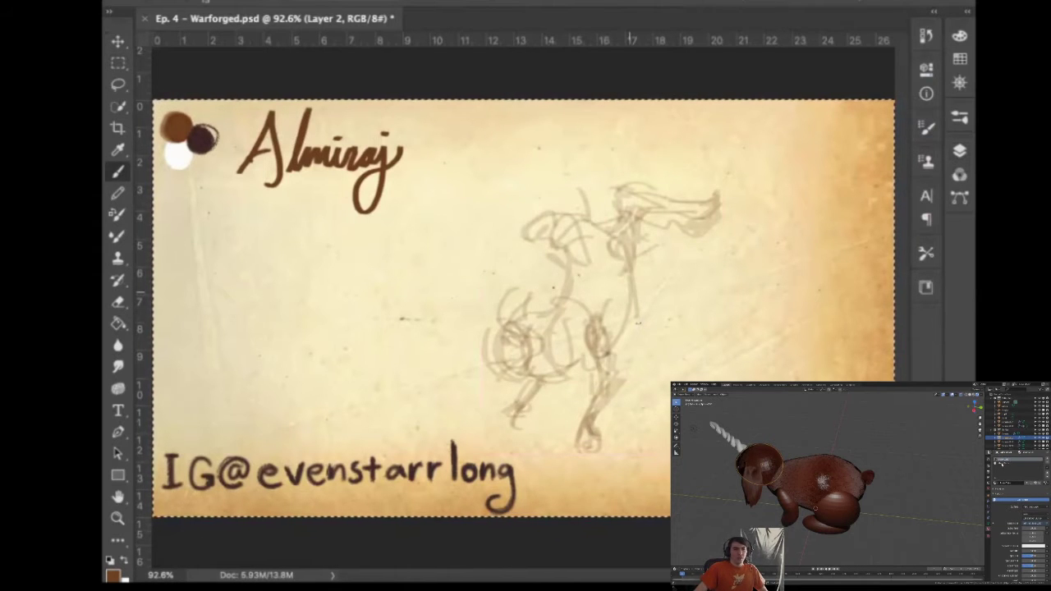
mouse_move(491, 314)
mouse_down()
mouse_move(462, 371)
mouse_move(503, 374)
mouse_up()
mouse_move(485, 333)
mouse_down()
mouse_move(519, 312)
mouse_move(467, 332)
mouse_move(438, 393)
mouse_up()
drag(440, 395, 502, 384)
mouse_move(465, 330)
mouse_down()
mouse_move(421, 353)
mouse_move(471, 382)
mouse_move(506, 358)
mouse_move(517, 329)
mouse_up()
Sketch a long curved horn tapering upward from the rabbit's forehead, and darken it with repeated strokes
mouse_move(454, 261)
mouse_down()
mouse_move(496, 330)
mouse_move(484, 331)
mouse_up()
mouse_move(449, 238)
mouse_down()
mouse_move(481, 326)
mouse_move(461, 314)
mouse_move(491, 336)
mouse_up()
mouse_move(450, 235)
mouse_down()
mouse_move(451, 262)
mouse_move(463, 339)
mouse_up()
drag(439, 284, 468, 347)
drag(441, 263, 458, 332)
drag(448, 240, 471, 342)
mouse_move(444, 287)
mouse_down()
mouse_move(467, 343)
mouse_move(465, 331)
mouse_up()
drag(446, 292, 452, 246)
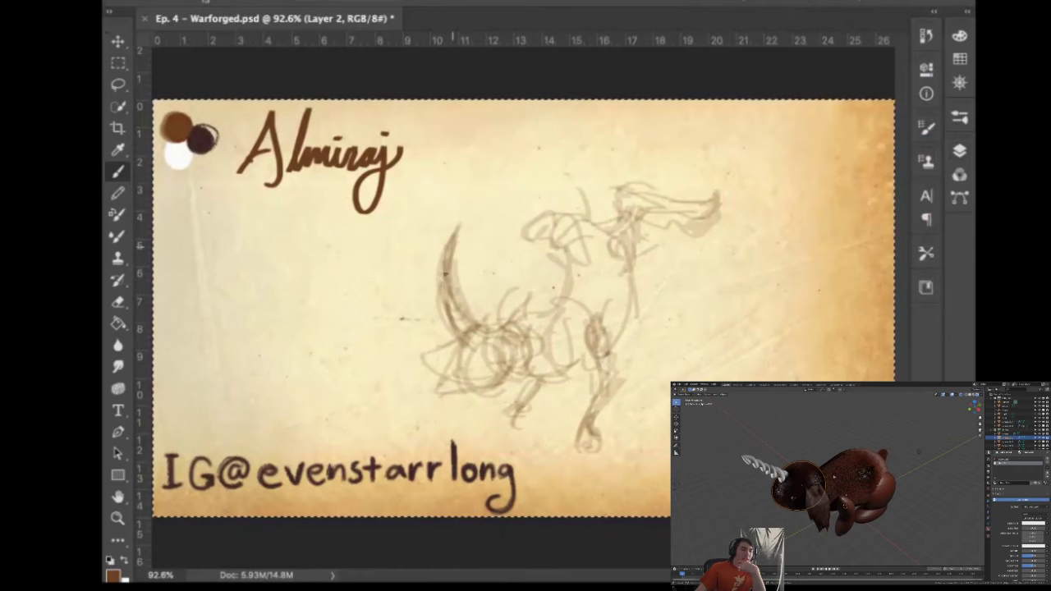
Rework the rabbit's tail, rump and waist with rounded construction lines, and darken the contour of the back
drag(547, 230, 527, 238)
mouse_move(525, 235)
mouse_down()
mouse_move(552, 213)
mouse_move(593, 221)
mouse_up()
drag(593, 273, 598, 298)
drag(610, 300, 606, 315)
click(1028, 523)
mouse_move(585, 243)
mouse_down()
mouse_move(606, 279)
mouse_move(568, 274)
mouse_move(571, 305)
mouse_move(534, 325)
mouse_up()
click(1041, 507)
mouse_move(561, 307)
mouse_down()
mouse_move(582, 307)
mouse_move(566, 303)
mouse_up()
drag(555, 250, 567, 276)
mouse_move(553, 239)
mouse_down()
mouse_move(564, 283)
mouse_move(563, 271)
mouse_up()
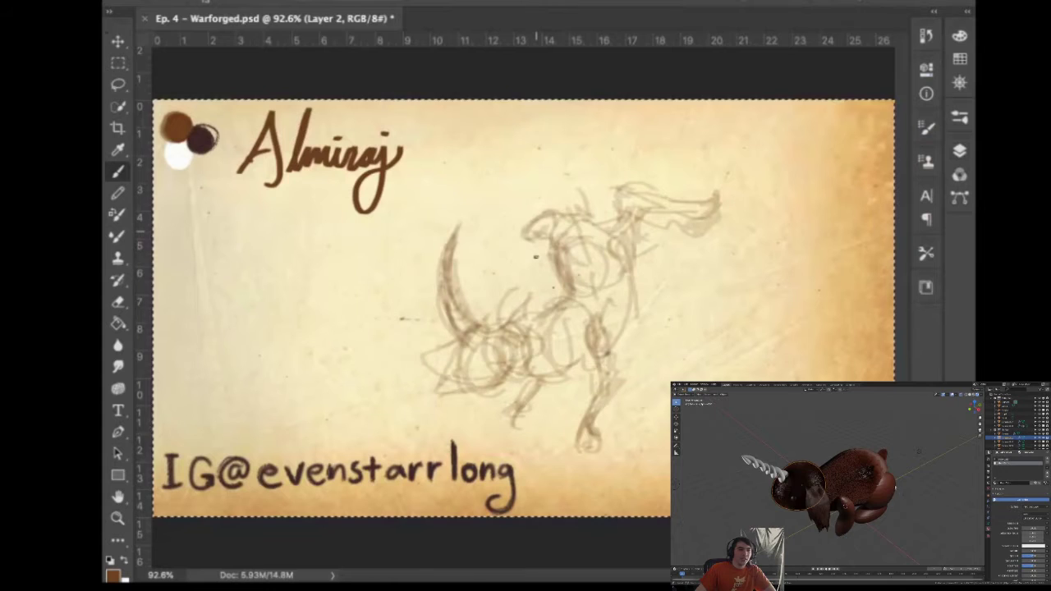
Strengthen the thigh and belly contour on the outer side of the rabbit's raised hindquarters
mouse_move(643, 228)
mouse_down()
mouse_move(622, 288)
mouse_move(639, 253)
mouse_up()
drag(637, 261, 619, 284)
drag(634, 220, 640, 250)
drag(642, 253, 622, 283)
drag(647, 220, 629, 284)
mouse_move(625, 193)
mouse_down()
mouse_move(620, 223)
mouse_move(640, 231)
mouse_move(625, 235)
mouse_up()
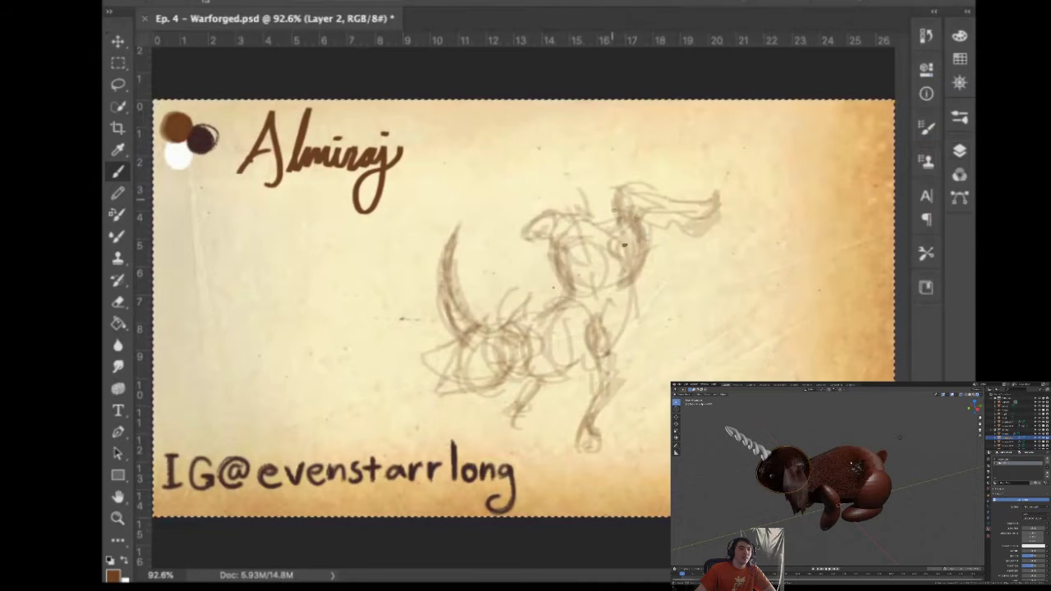
Sketch two raised hind legs ending in feet, and give the head's material in Blender a reddish-brown base color
mouse_move(624, 194)
mouse_down()
mouse_move(697, 177)
mouse_move(687, 172)
mouse_up()
mouse_move(641, 210)
mouse_down()
mouse_move(652, 217)
mouse_move(691, 192)
mouse_move(647, 204)
mouse_move(688, 190)
mouse_move(693, 157)
mouse_move(690, 217)
mouse_up()
drag(578, 197, 593, 160)
mouse_move(591, 199)
mouse_down()
mouse_move(576, 179)
mouse_move(620, 138)
mouse_move(629, 146)
mouse_move(606, 212)
mouse_move(617, 233)
mouse_move(617, 159)
mouse_move(629, 135)
mouse_move(581, 179)
mouse_move(593, 192)
mouse_up()
click(1032, 524)
drag(616, 141, 603, 154)
drag(1016, 514, 1036, 513)
drag(601, 146, 617, 138)
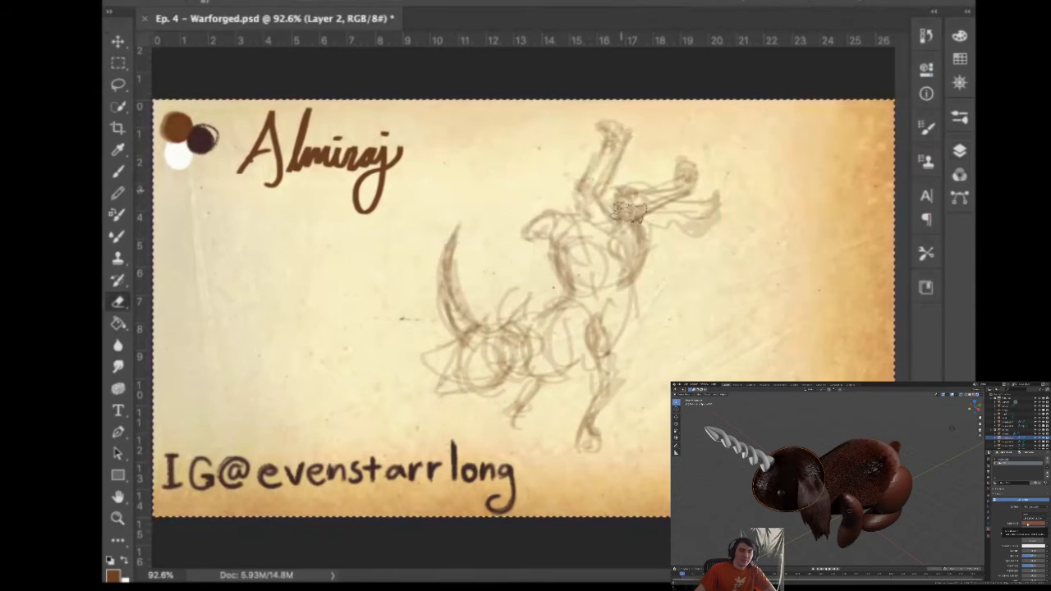
Erase the stray lines around the muzzle, horn and ear, and remove the old outstretched hind leg
key(e)
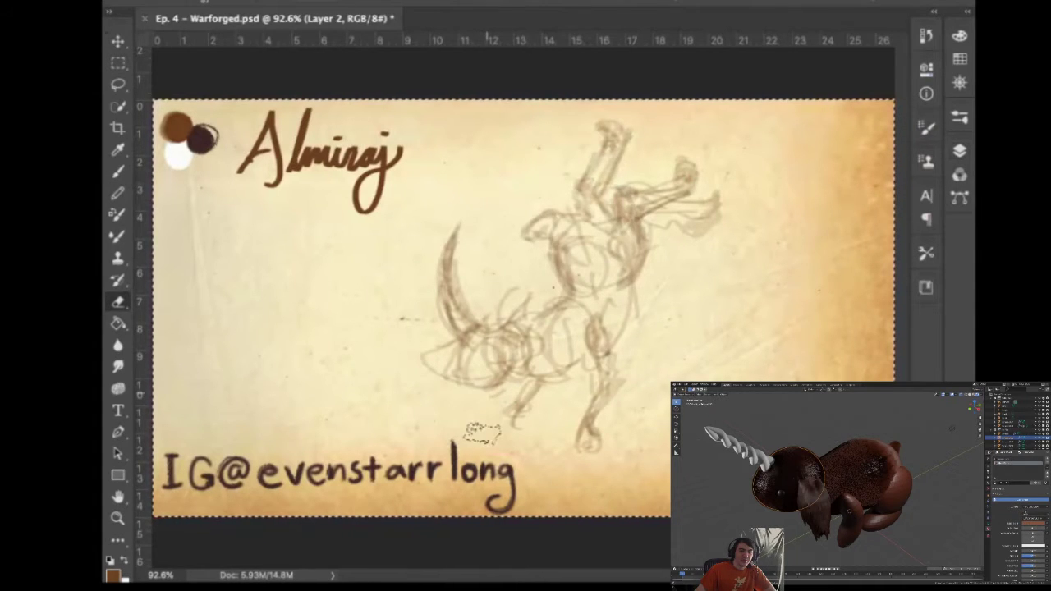
drag(467, 308, 471, 248)
mouse_move(430, 351)
mouse_down()
mouse_move(439, 238)
mouse_move(439, 375)
mouse_move(437, 246)
mouse_move(443, 257)
mouse_up()
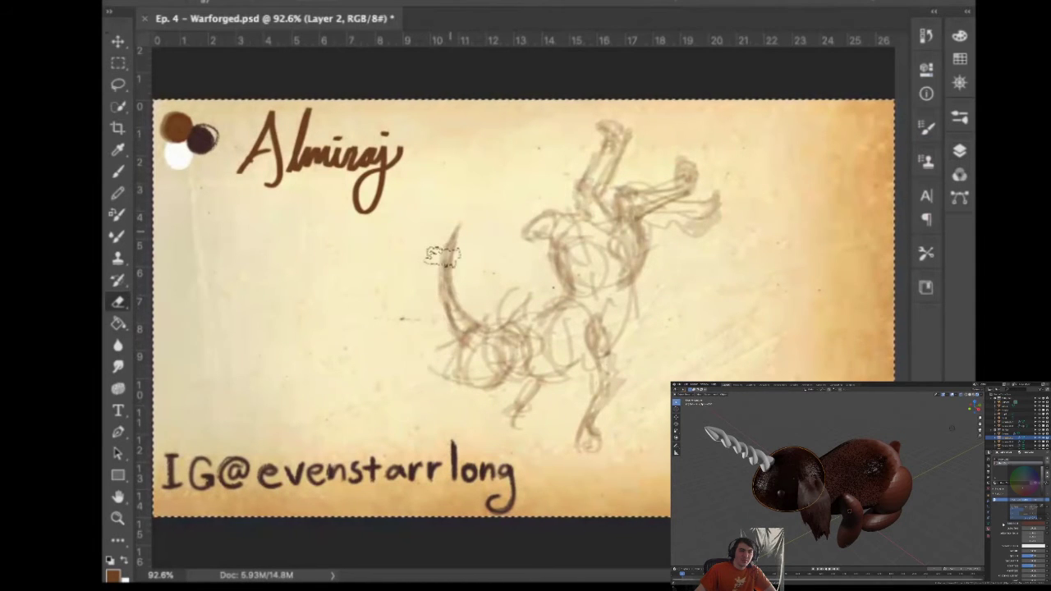
mouse_move(513, 334)
mouse_down()
mouse_move(534, 325)
mouse_move(522, 352)
mouse_move(520, 319)
mouse_move(506, 307)
mouse_up()
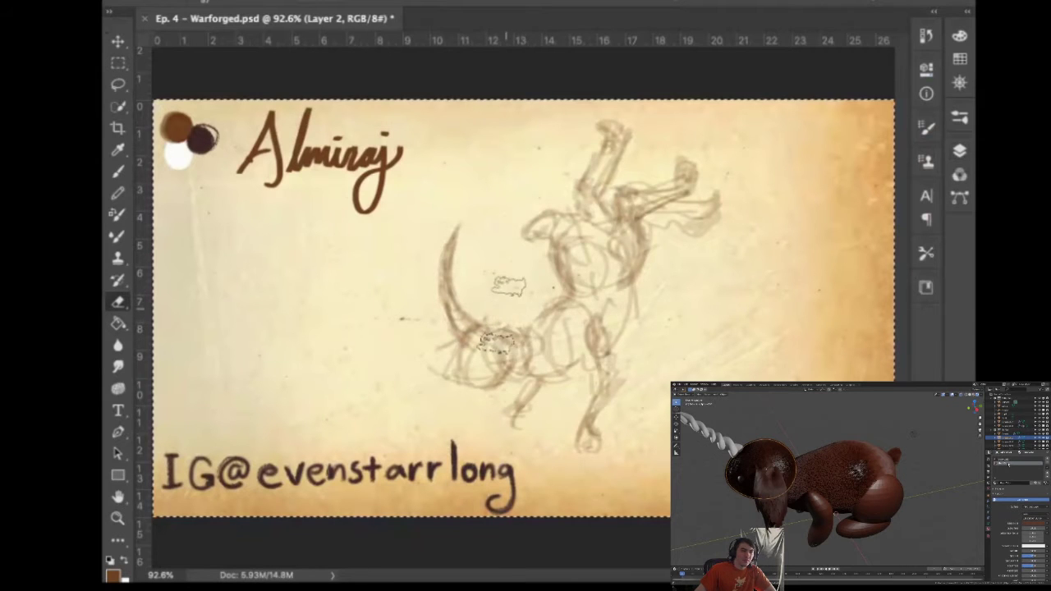
mouse_move(673, 243)
mouse_down()
mouse_move(728, 206)
mouse_move(689, 253)
mouse_move(708, 228)
mouse_up()
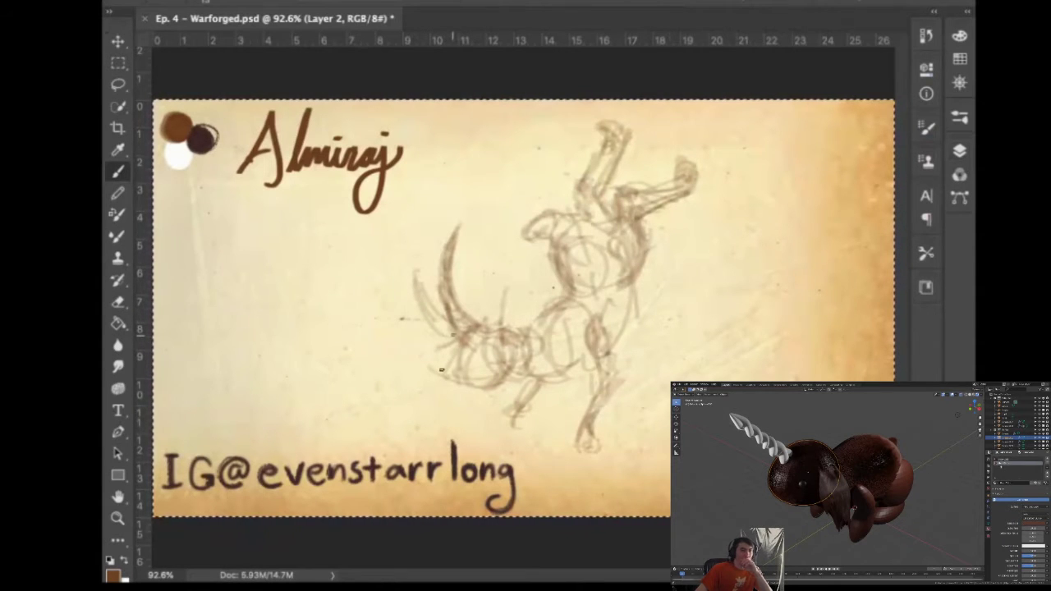
Sketch two long rounded ears on either side of the bucking rabbit's horn and redraw the muzzle line
mouse_move(440, 309)
mouse_down()
mouse_move(395, 277)
mouse_move(452, 332)
mouse_up()
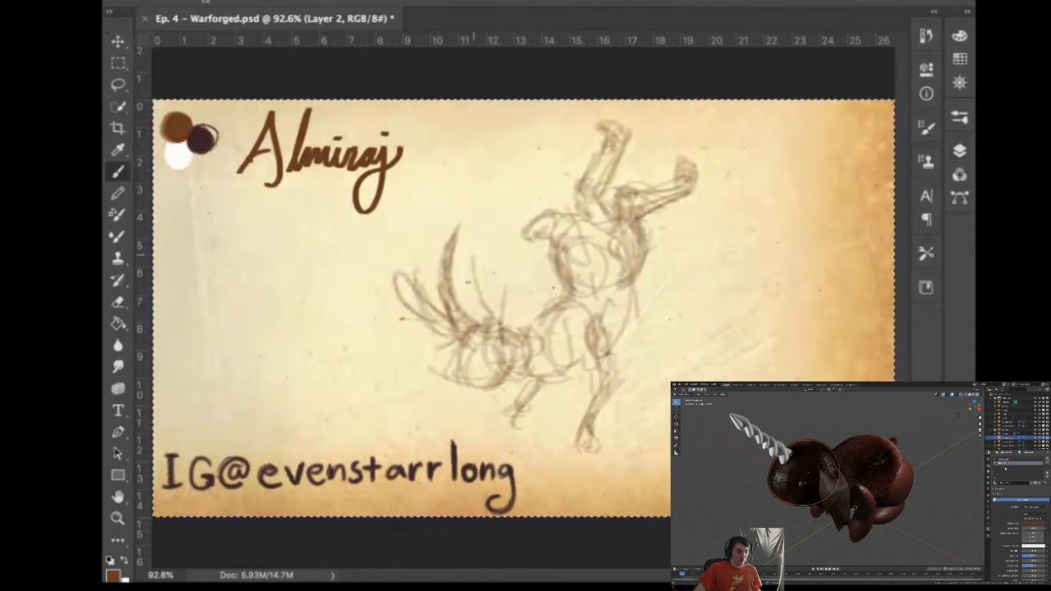
drag(494, 249, 502, 315)
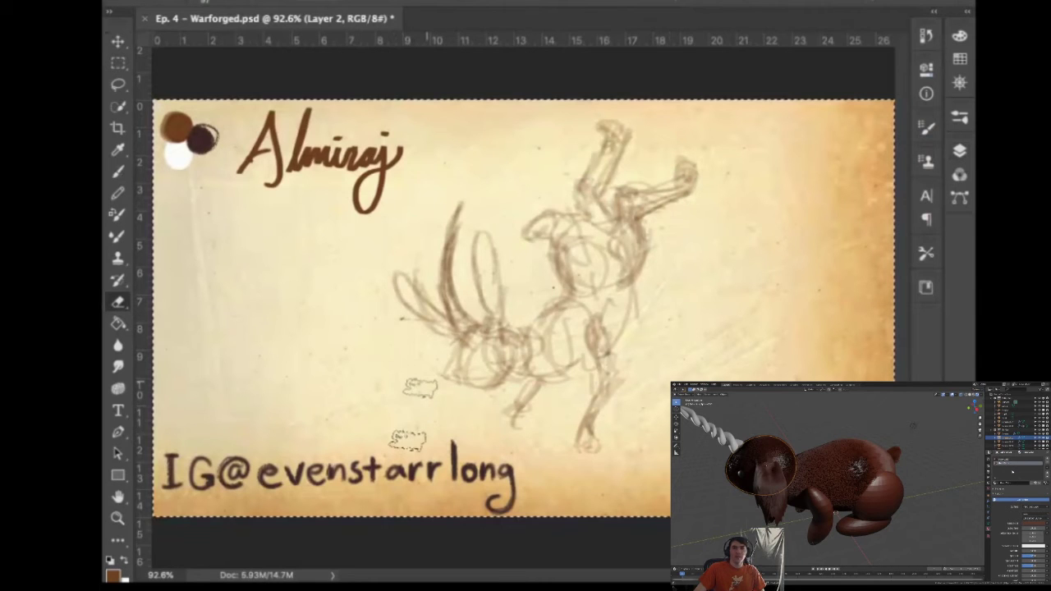
key(b)
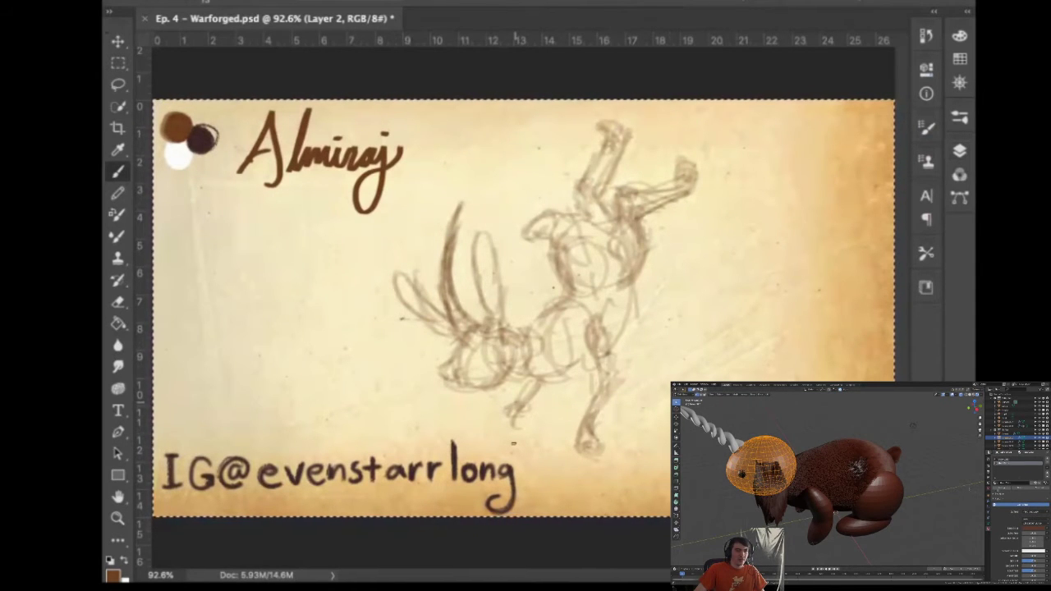
Move the bucking rabbit sketch to the parchment's upper-right corner at a much smaller size, and select the whole canvas
key(v)
mouse_move(669, 300)
mouse_down()
mouse_move(856, 234)
mouse_move(797, 312)
mouse_up()
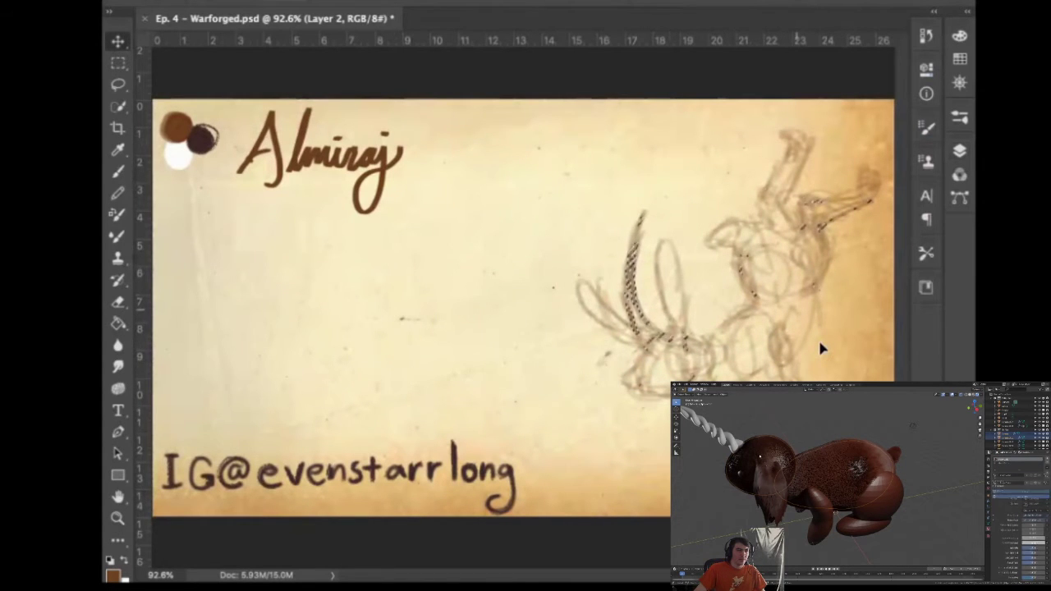
key(ctrl+t)
drag(576, 471, 706, 315)
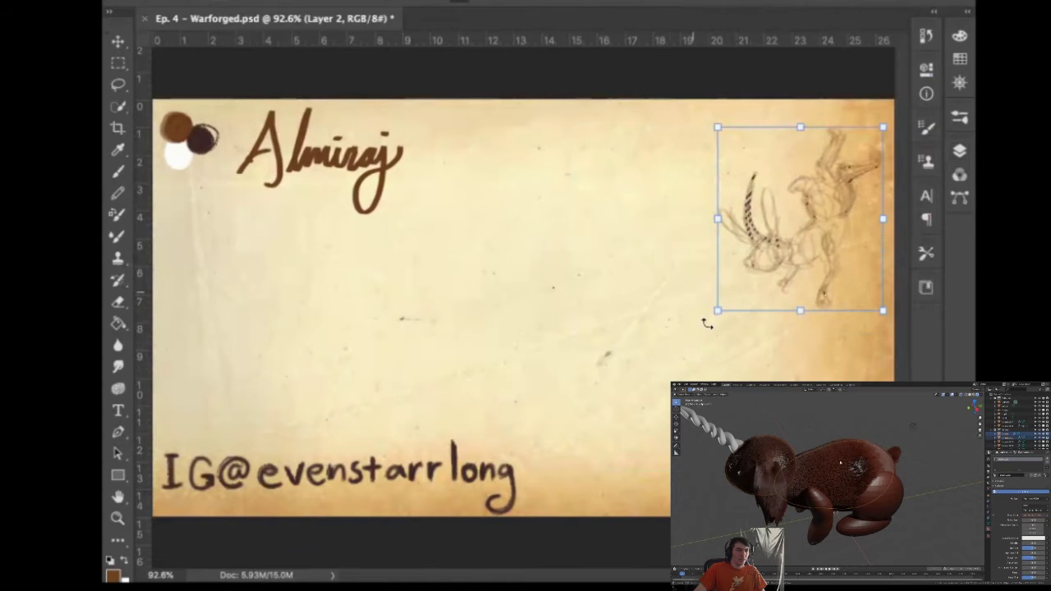
key(Return)
key(b)
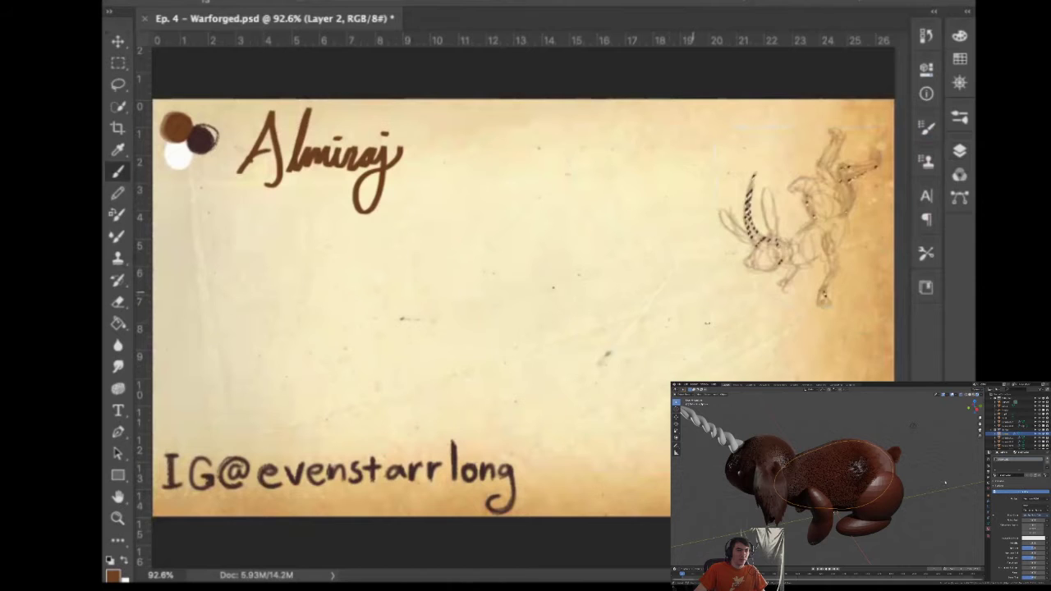
key(ctrl+z)
key(ctrl+z)
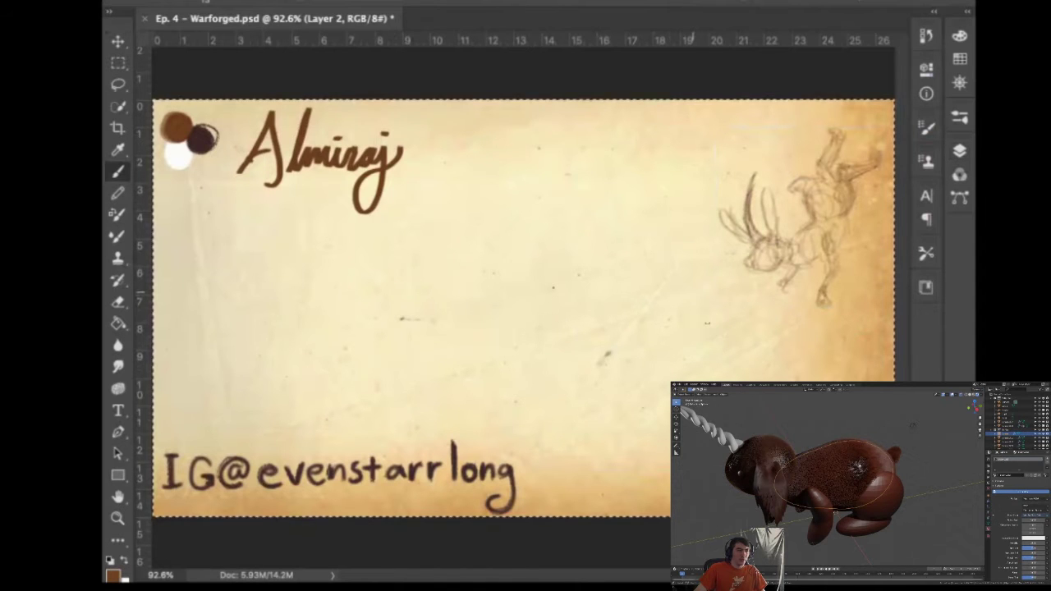
key(ctrl+a)
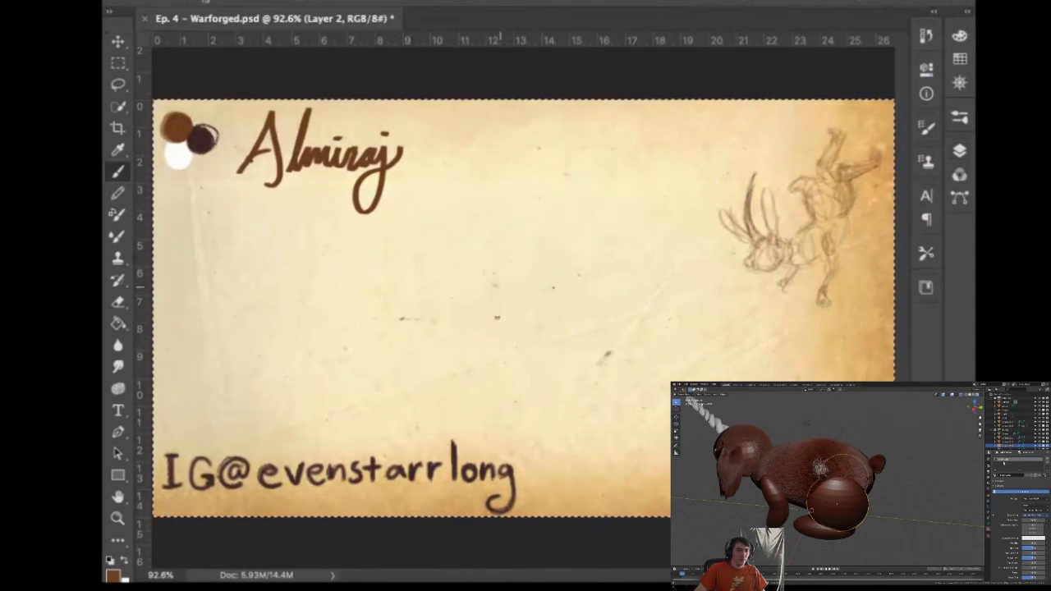
drag(504, 183, 492, 231)
mouse_move(494, 192)
mouse_down()
mouse_move(555, 190)
mouse_move(537, 286)
mouse_up()
drag(486, 210, 510, 280)
drag(510, 282, 545, 272)
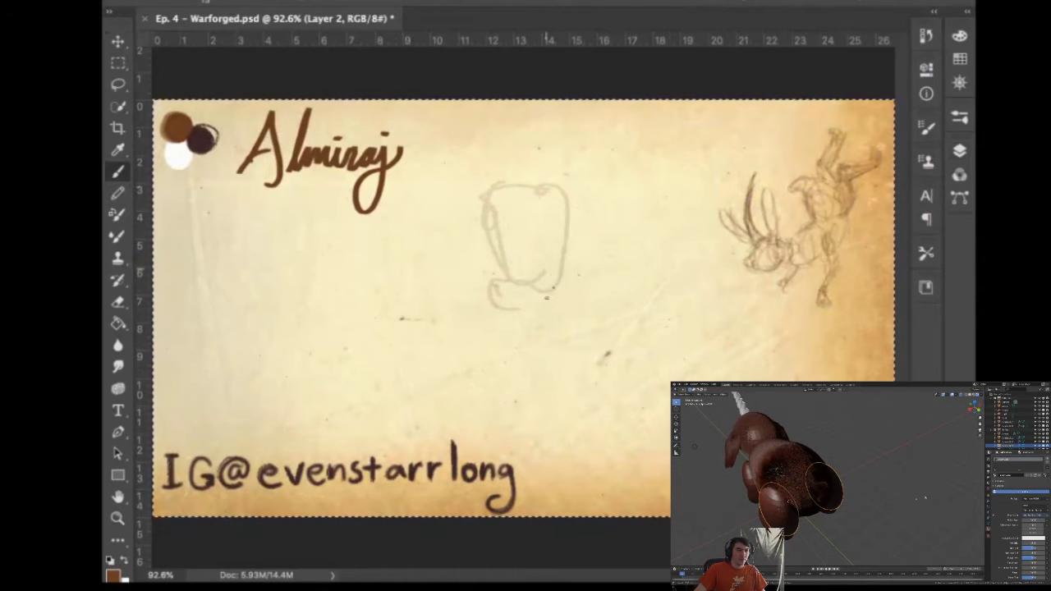
drag(502, 184, 516, 231)
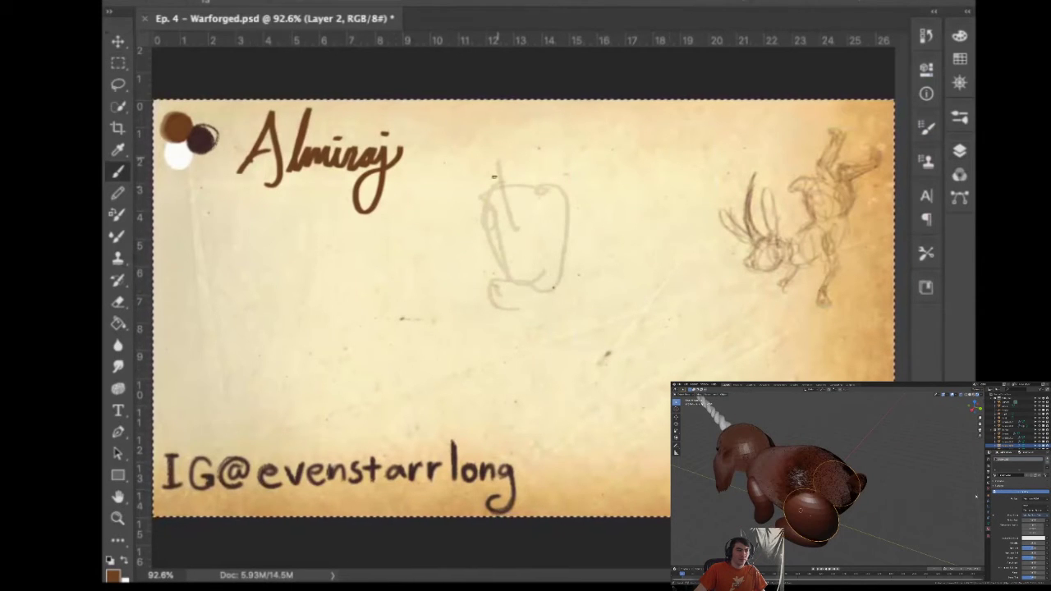
key(super+z)
key(super+z)
key(super+z)
key(super+z)
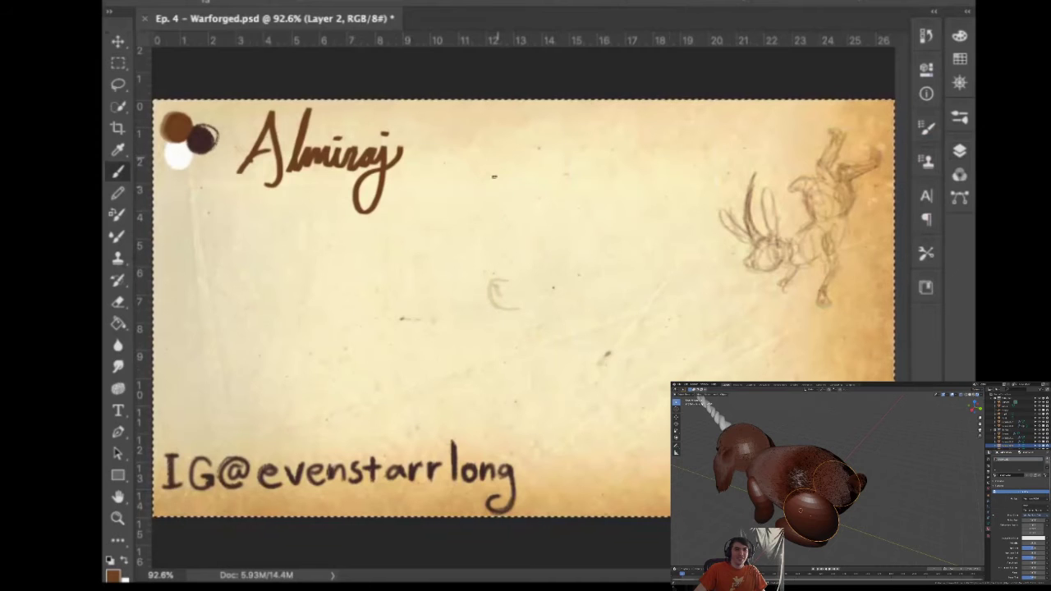
Sketch a front-facing rabbit's round head with two upright ears, muzzle and chest lines, and adjust the hind leg's material slots in Blender
mouse_move(509, 302)
mouse_down()
mouse_move(438, 176)
mouse_move(513, 321)
mouse_move(578, 264)
mouse_move(555, 300)
mouse_move(511, 310)
mouse_up()
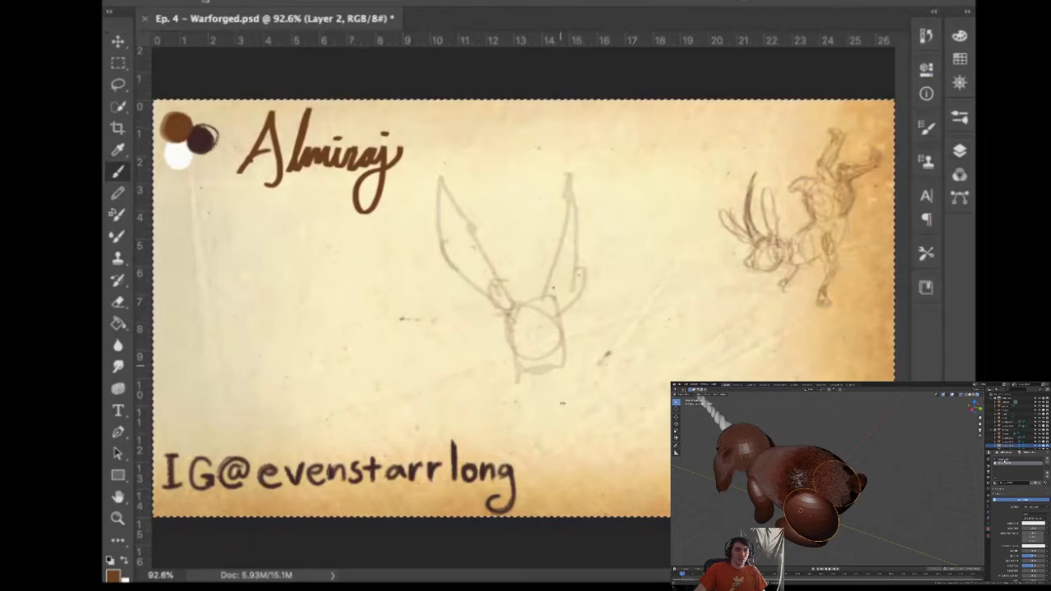
click(1006, 460)
mouse_move(513, 330)
mouse_down()
mouse_move(502, 361)
mouse_move(545, 376)
mouse_move(532, 406)
mouse_up()
click(1048, 463)
right_click(1003, 461)
drag(563, 364, 558, 417)
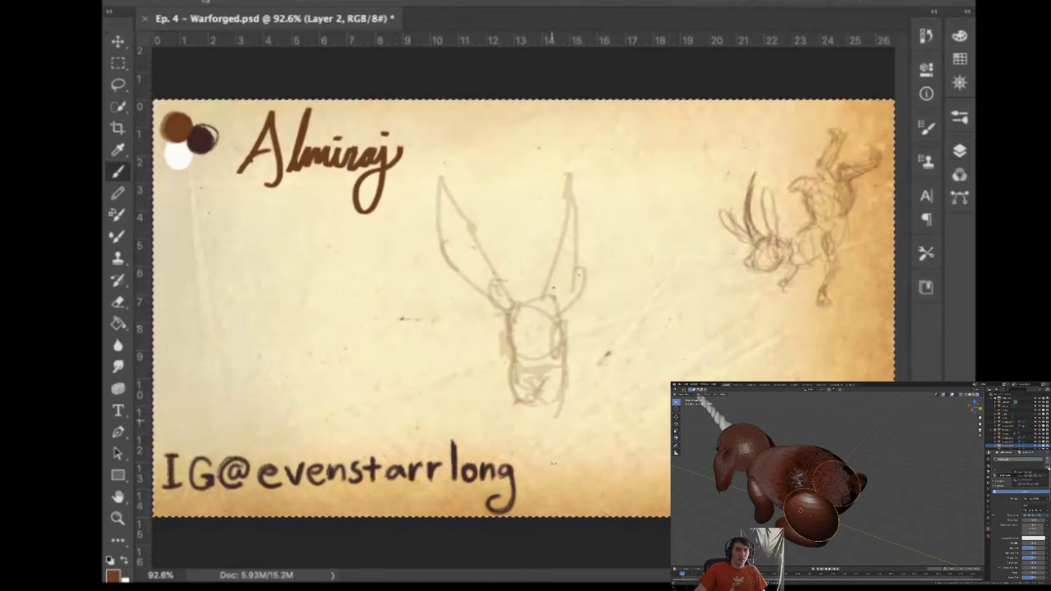
Sketch the front-facing rabbit's curved shoulder, body side and lower chest line between the front legs
drag(575, 322, 585, 324)
drag(615, 368, 597, 410)
drag(583, 333, 591, 429)
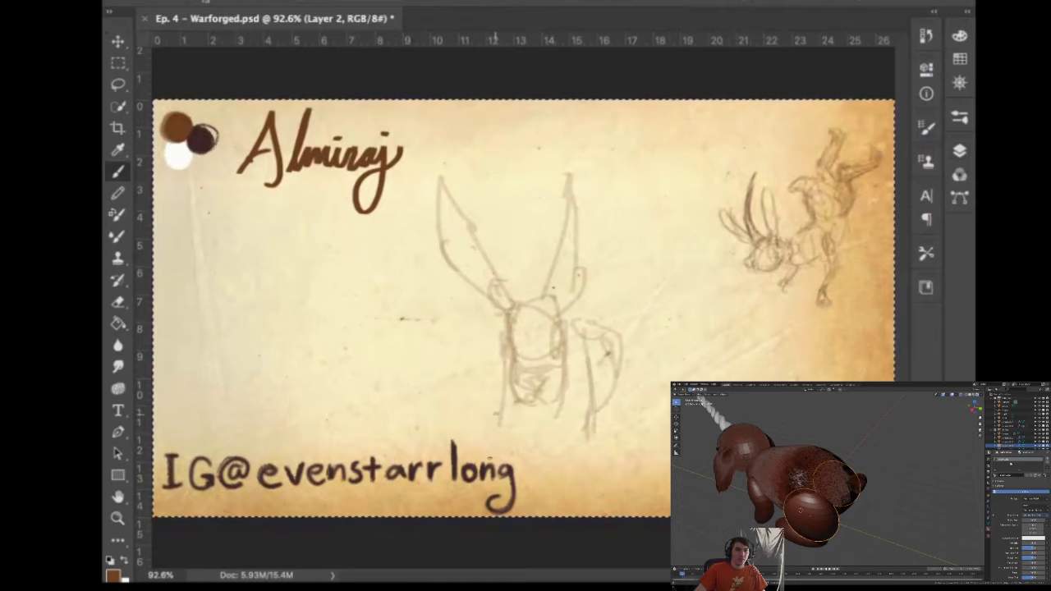
mouse_move(517, 425)
mouse_down()
mouse_move(573, 441)
mouse_move(594, 435)
mouse_up()
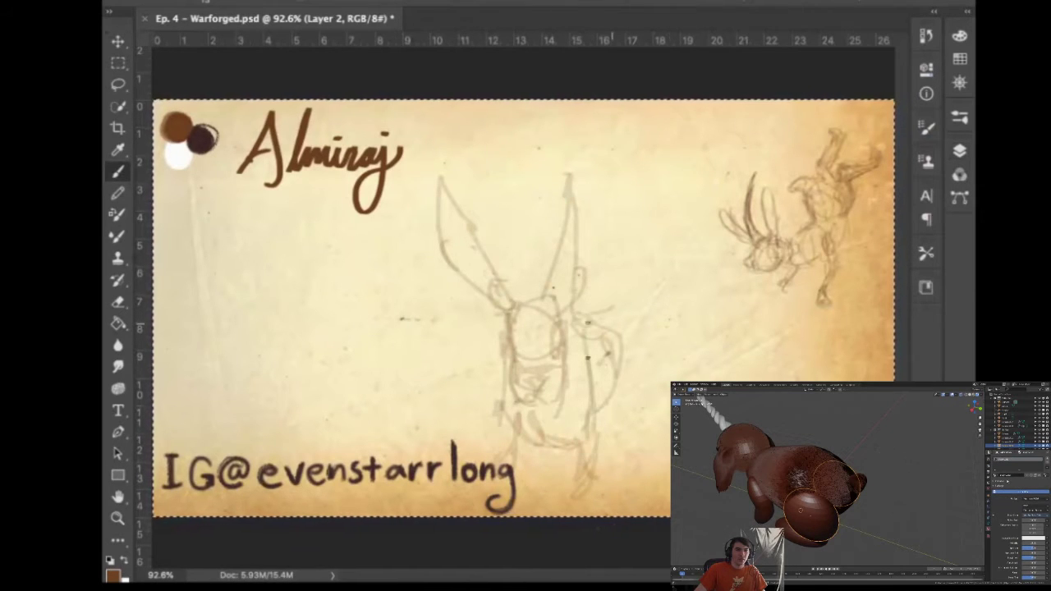
Sketch the large rounded haunch behind the rabbit's shoulder, ending in a round hind foot
drag(622, 299, 620, 424)
drag(621, 306, 642, 363)
mouse_move(645, 319)
mouse_down()
mouse_move(612, 462)
mouse_move(648, 450)
mouse_move(639, 466)
mouse_up()
drag(617, 431, 642, 418)
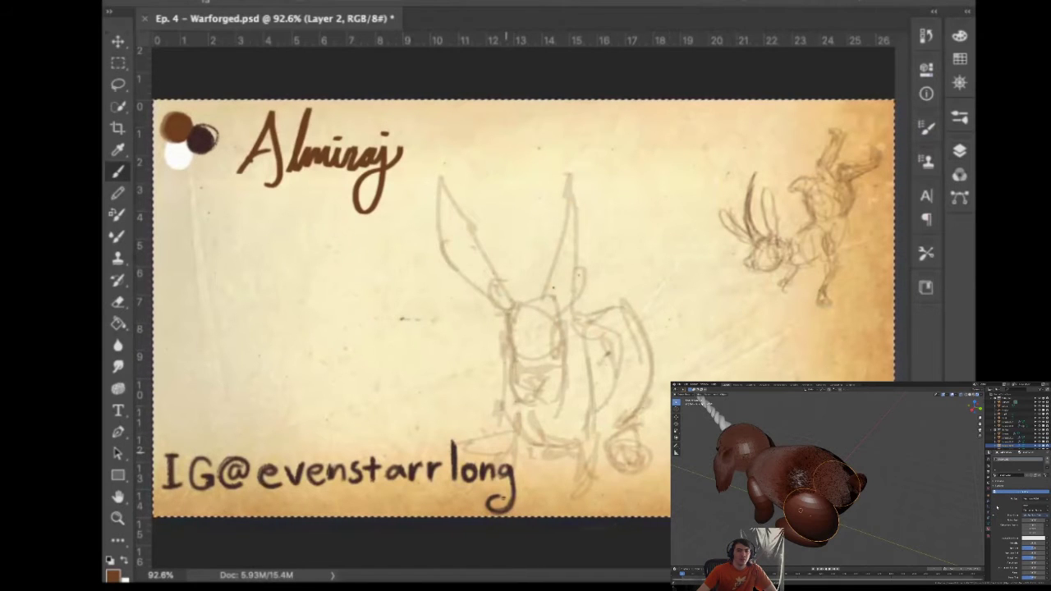
Draw a long, curved, pointed horn rising from the rabbit's forehead between the two ears
mouse_move(534, 315)
mouse_down()
mouse_move(518, 374)
mouse_move(538, 372)
mouse_move(509, 314)
mouse_move(498, 234)
mouse_up()
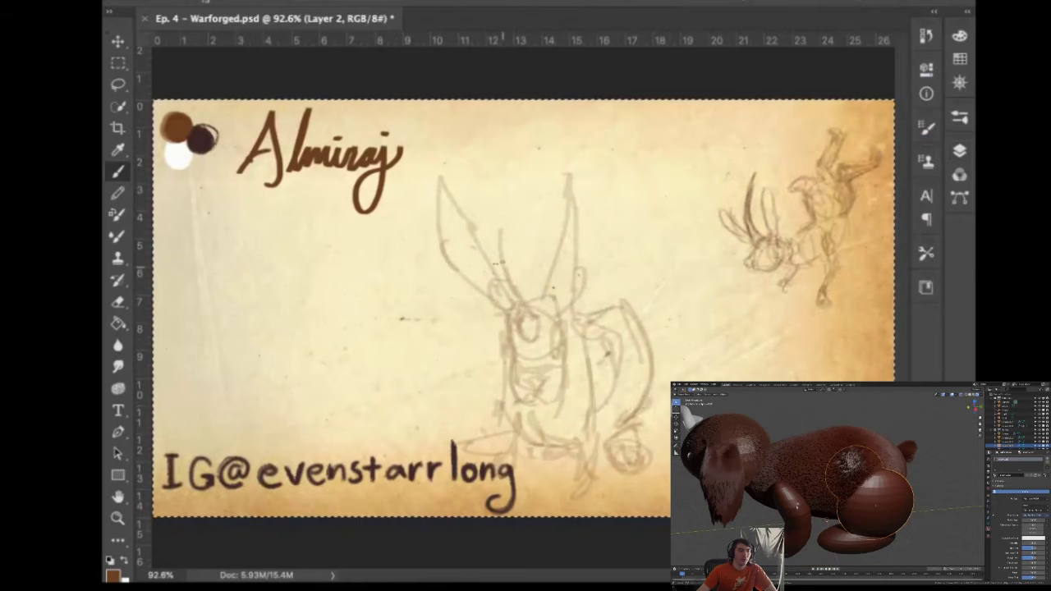
drag(501, 279, 497, 174)
mouse_move(499, 278)
mouse_down()
mouse_move(527, 335)
mouse_move(486, 243)
mouse_move(486, 175)
mouse_move(511, 318)
mouse_up()
drag(486, 170, 519, 298)
mouse_move(495, 232)
mouse_down()
mouse_move(538, 327)
mouse_move(488, 219)
mouse_up()
Erase the overlapping lines inside the horn and around its base, and set the eraser diameter to about 97 px
mouse_move(535, 323)
mouse_down()
mouse_move(492, 192)
mouse_move(509, 274)
mouse_move(534, 316)
mouse_up()
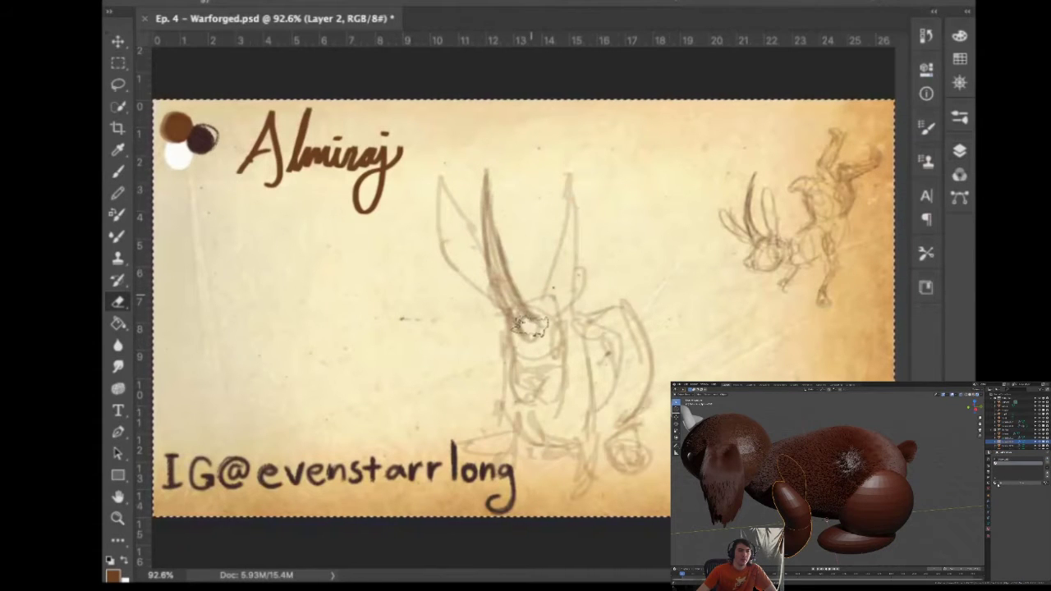
mouse_move(491, 252)
mouse_down()
mouse_move(507, 341)
mouse_move(523, 349)
mouse_move(479, 260)
mouse_up()
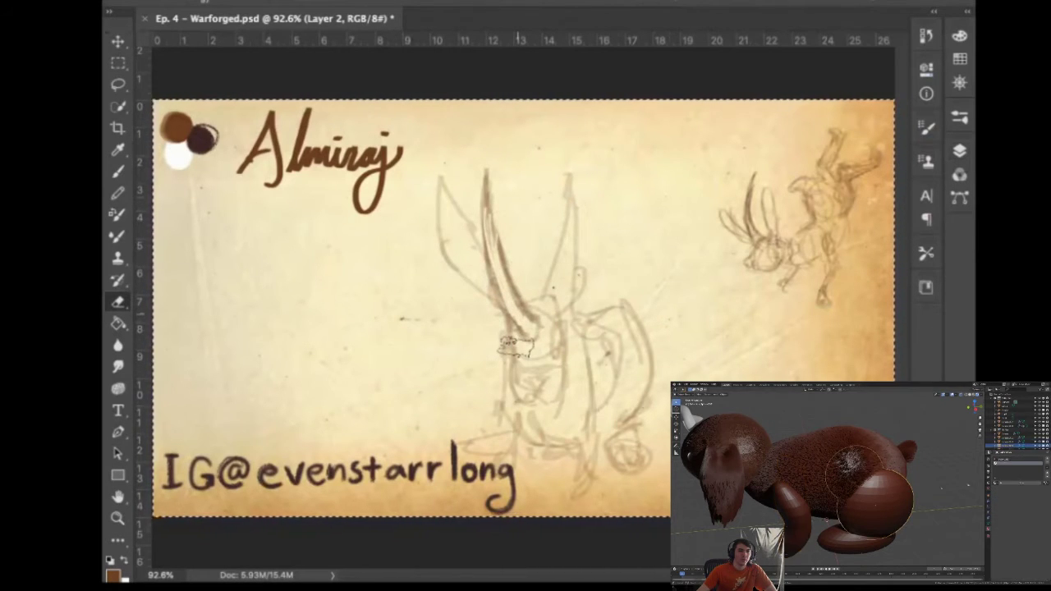
mouse_move(543, 192)
mouse_down()
mouse_move(555, 327)
mouse_move(547, 141)
mouse_up()
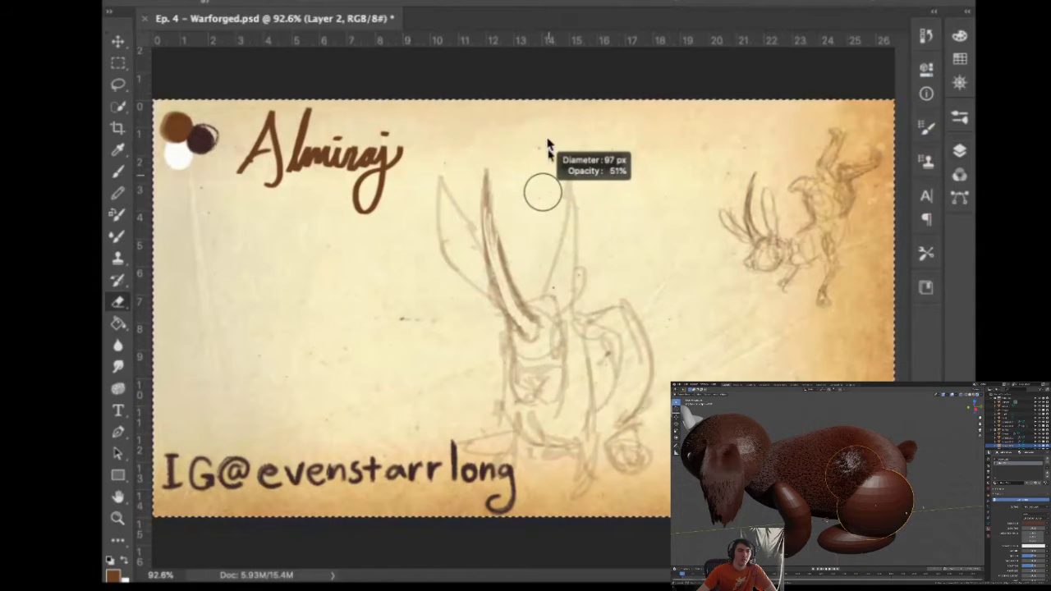
Lasso the front-facing rabbit sketch, move it slightly up the parchment, and select the whole canvas again
key(b)
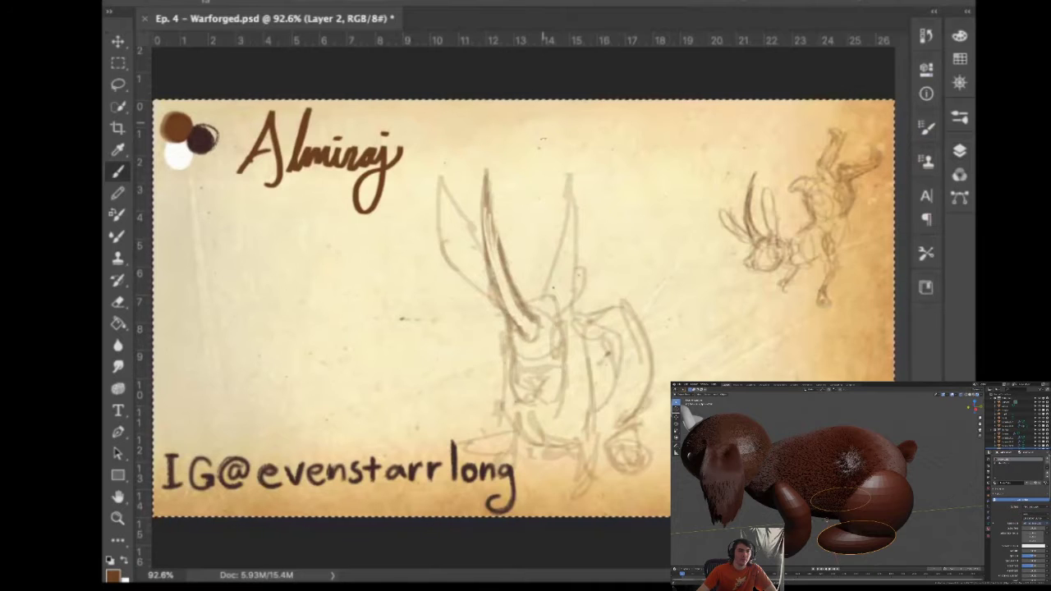
key(l)
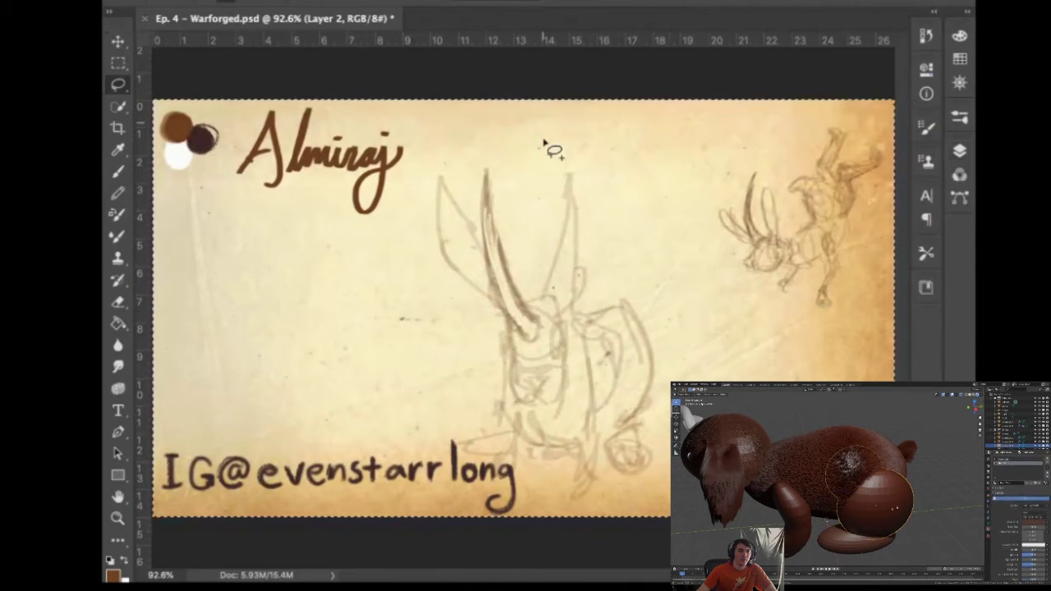
mouse_move(545, 144)
mouse_down()
mouse_move(703, 300)
mouse_move(692, 377)
mouse_move(386, 204)
mouse_move(553, 144)
mouse_up()
key(ctrl+t)
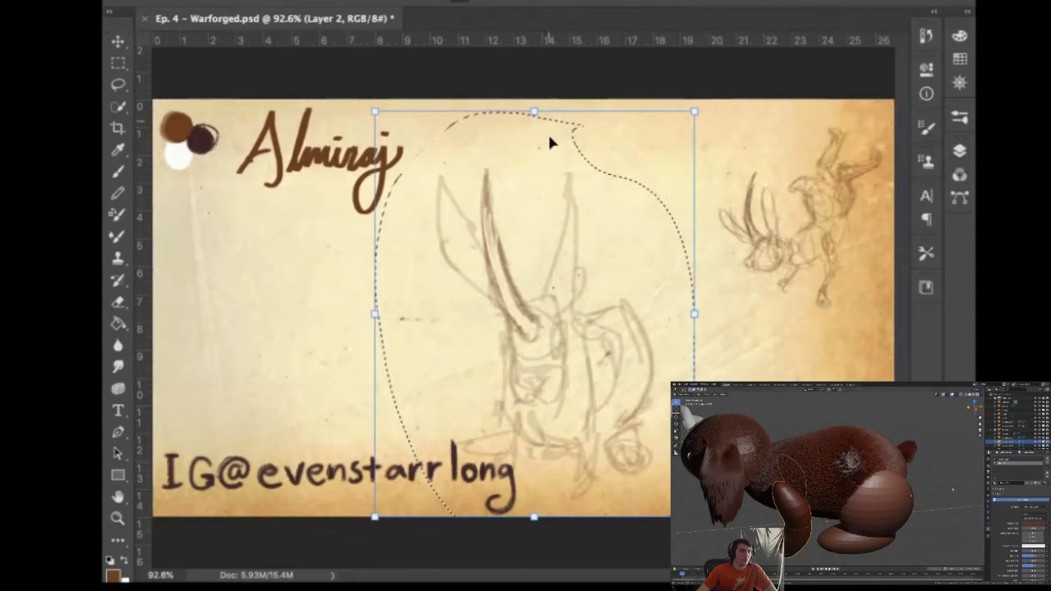
drag(557, 289, 572, 334)
key(Return)
key(ctrl+d)
key(ctrl+a)
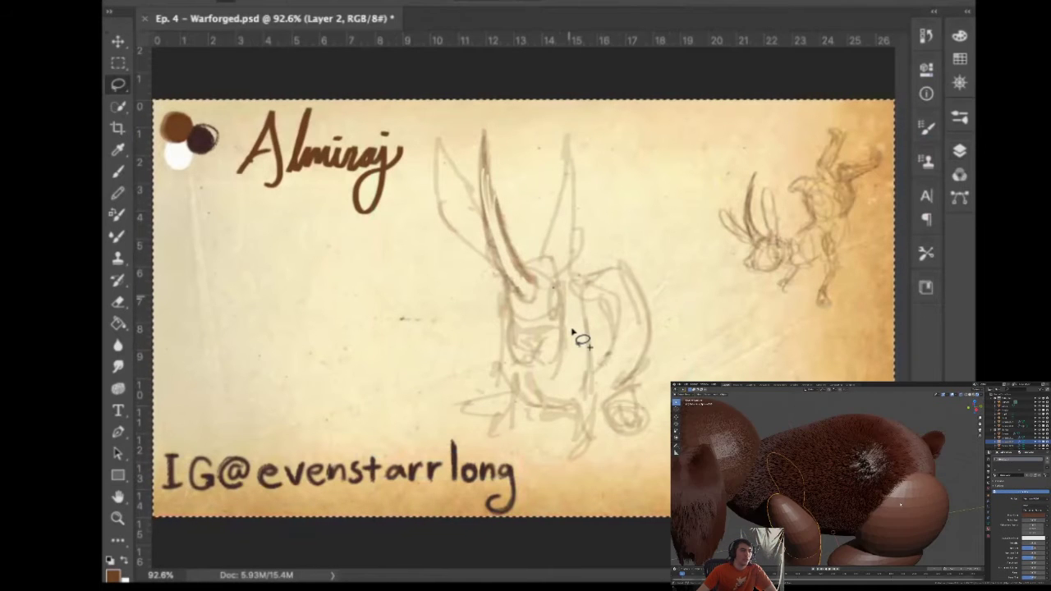
Shade both ears, the head and the chest of the front-facing rabbit with broad translucent brown strokes
key(b)
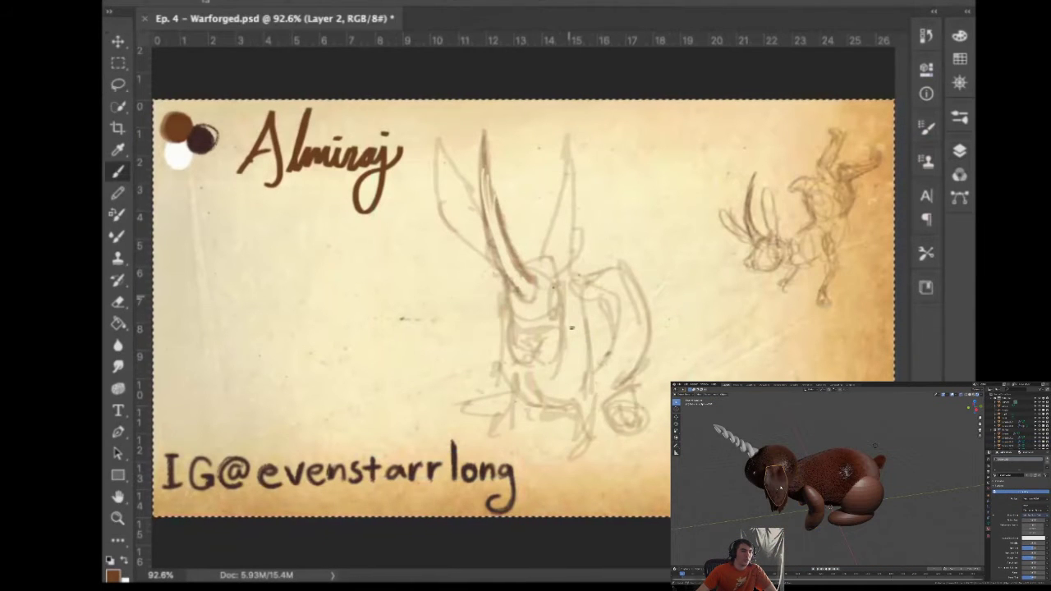
mouse_move(543, 259)
mouse_down()
mouse_move(580, 273)
mouse_move(559, 252)
mouse_move(565, 290)
mouse_move(549, 258)
mouse_move(565, 223)
mouse_move(565, 146)
mouse_move(567, 283)
mouse_move(567, 189)
mouse_move(575, 204)
mouse_move(556, 294)
mouse_up()
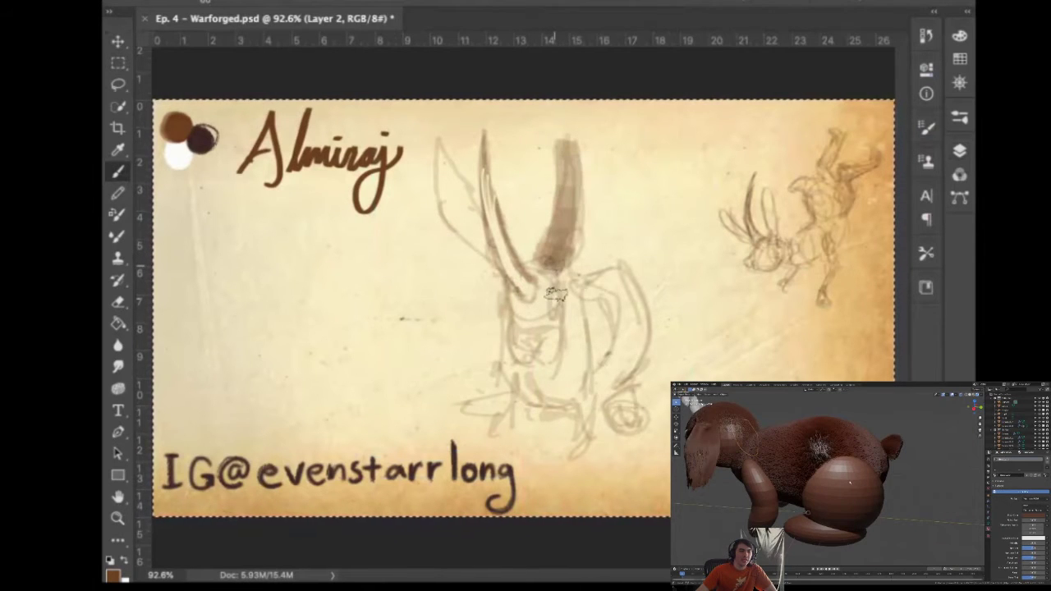
mouse_move(496, 262)
mouse_down()
mouse_move(439, 160)
mouse_move(485, 282)
mouse_move(545, 356)
mouse_move(543, 283)
mouse_move(517, 305)
mouse_move(542, 355)
mouse_move(544, 324)
mouse_move(550, 373)
mouse_up()
mouse_move(553, 413)
mouse_down()
mouse_move(573, 447)
mouse_move(580, 374)
mouse_move(541, 442)
mouse_move(511, 405)
mouse_move(509, 343)
mouse_move(532, 433)
mouse_up()
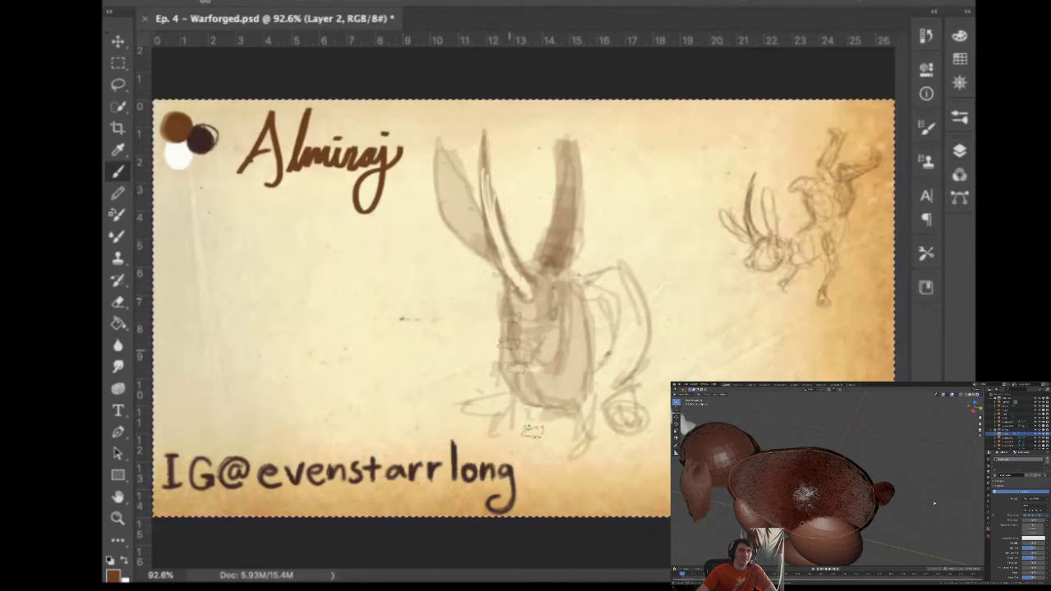
Shade the rabbit's flank, haunch, hind foot and front legs with translucent brown, building up darker tone along the underside
drag(596, 299, 611, 430)
mouse_move(622, 279)
mouse_down()
mouse_move(632, 374)
mouse_move(637, 324)
mouse_move(624, 427)
mouse_move(609, 415)
mouse_move(622, 373)
mouse_move(636, 394)
mouse_move(625, 448)
mouse_up()
drag(625, 403, 637, 420)
mouse_move(503, 401)
mouse_down()
mouse_move(468, 399)
mouse_move(548, 408)
mouse_move(570, 398)
mouse_move(514, 370)
mouse_move(576, 404)
mouse_move(580, 451)
mouse_up()
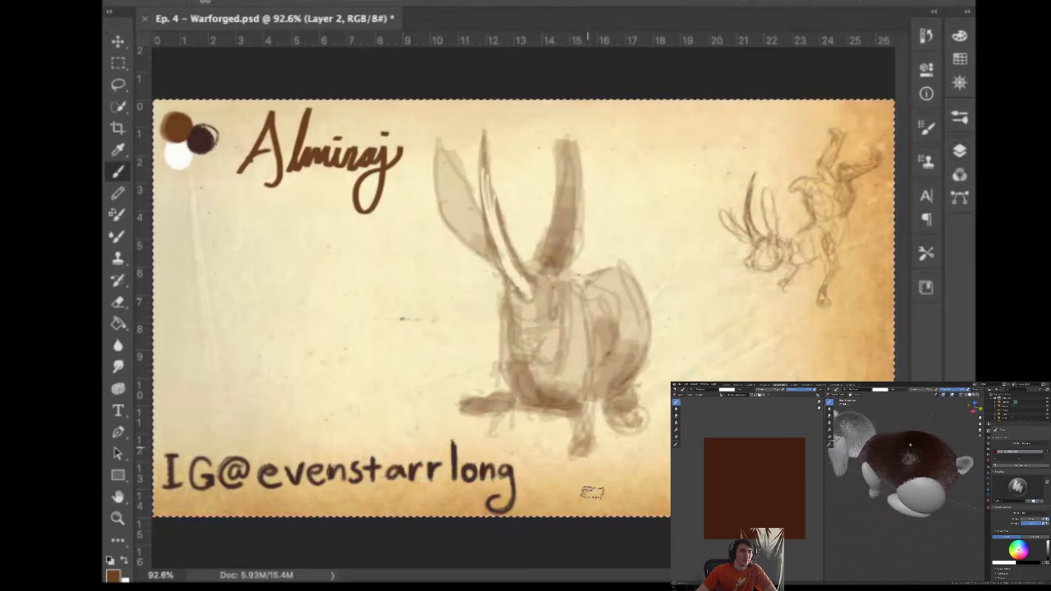
drag(505, 410, 496, 437)
drag(506, 358, 495, 442)
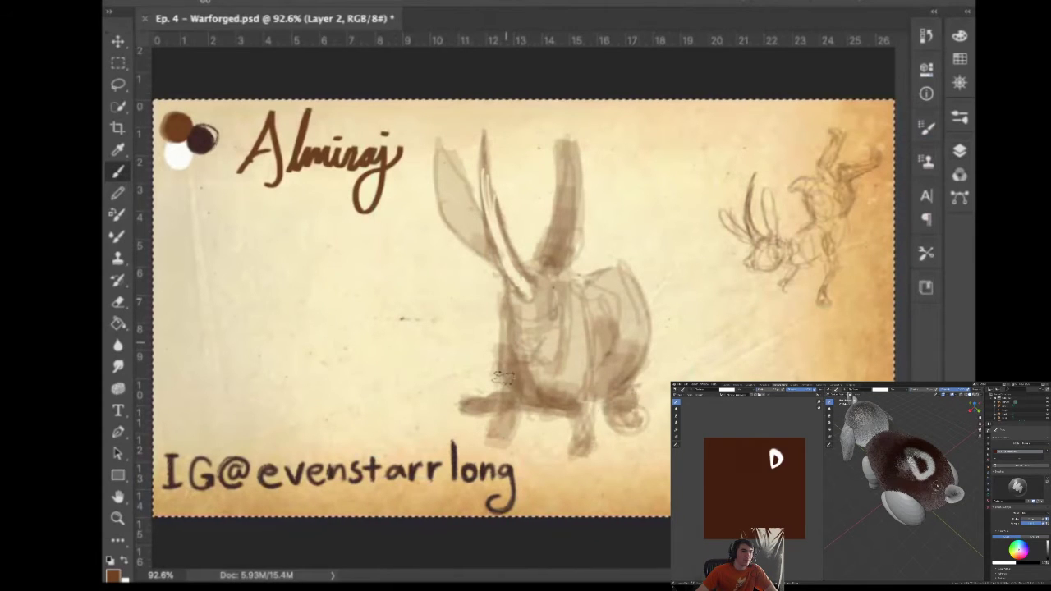
Reduce the brush to about 28 px and darken the horn, both eyes and the nose of the front-facing rabbit
drag(585, 256, 569, 257)
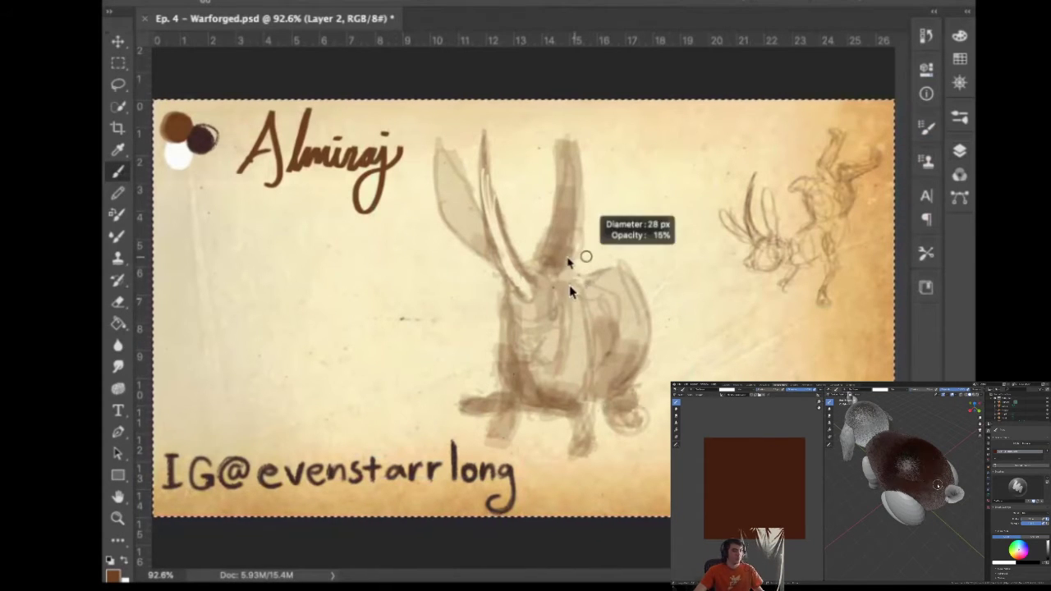
mouse_move(505, 266)
mouse_down()
mouse_move(500, 256)
mouse_move(522, 281)
mouse_move(497, 258)
mouse_move(488, 216)
mouse_up()
mouse_move(505, 257)
mouse_down()
mouse_move(472, 159)
mouse_move(489, 227)
mouse_move(484, 190)
mouse_up()
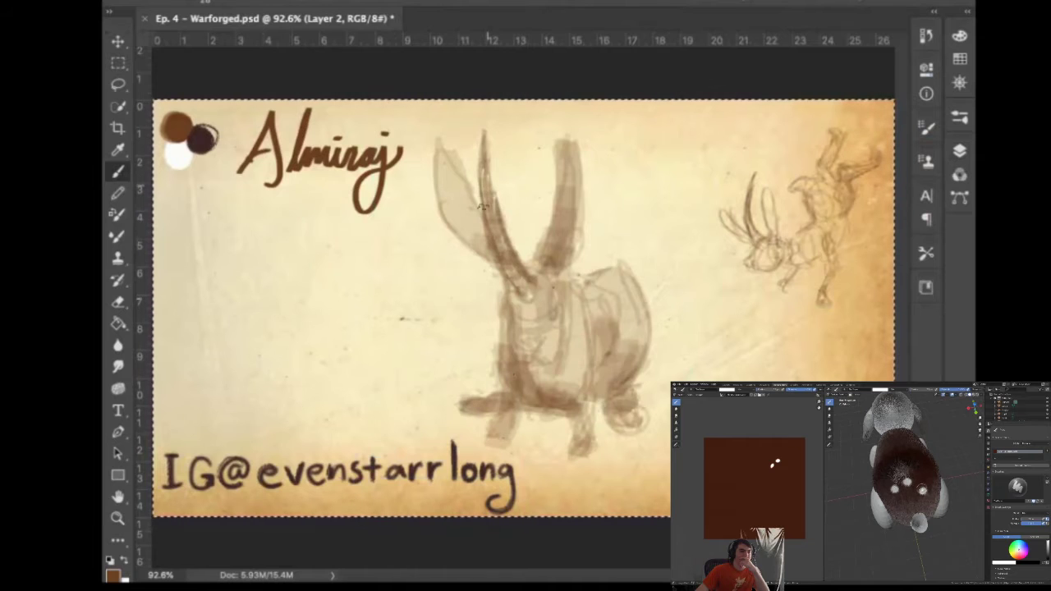
mouse_move(512, 281)
mouse_down()
mouse_move(555, 316)
mouse_move(507, 318)
mouse_up()
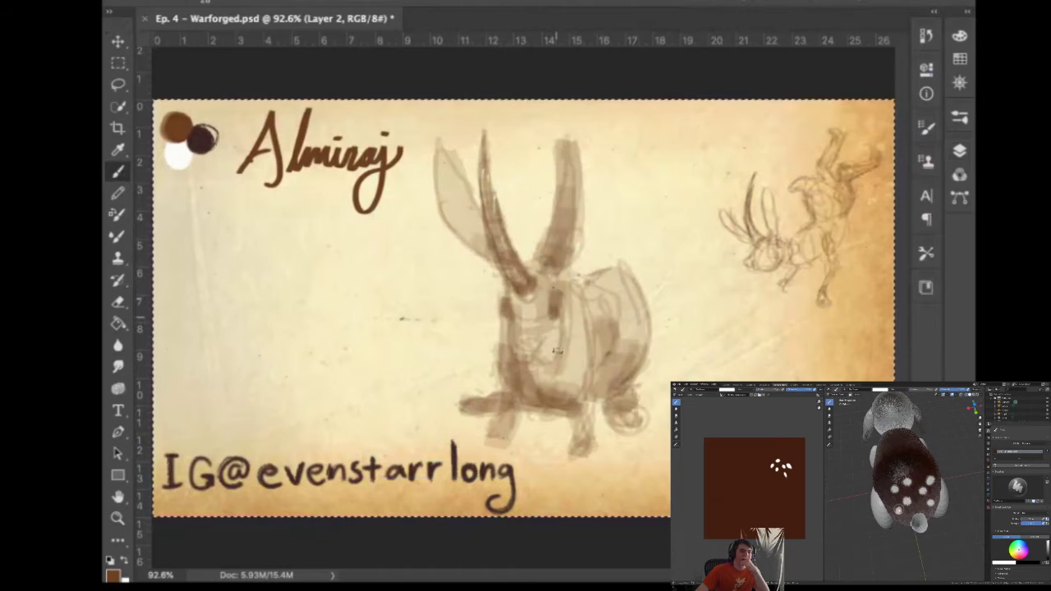
drag(521, 345, 531, 347)
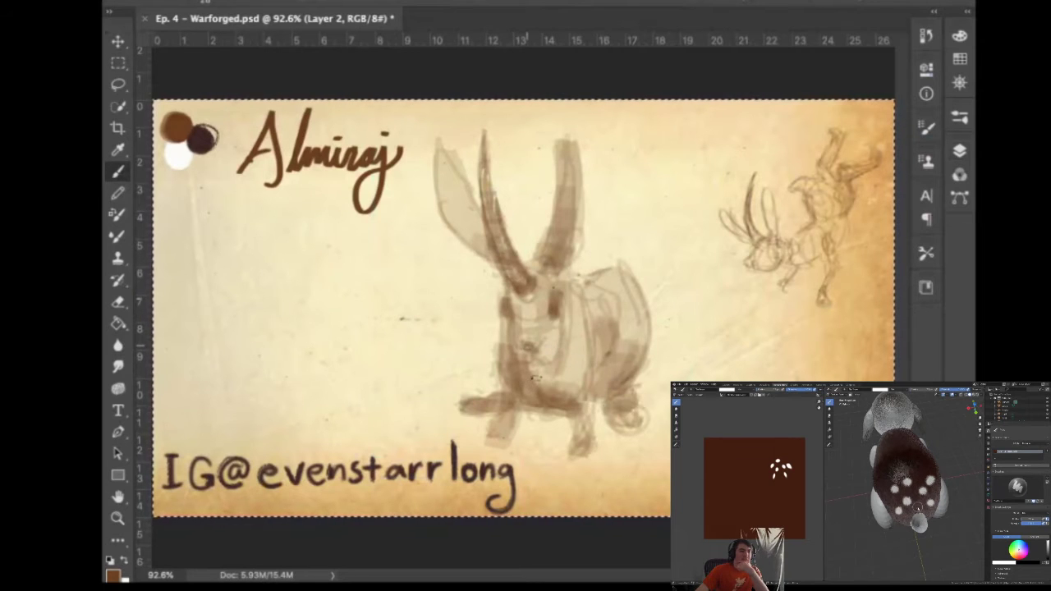
Layer darker brown shading down the inside of both ears to give them depth
mouse_move(568, 169)
mouse_down()
mouse_move(562, 243)
mouse_move(577, 194)
mouse_up()
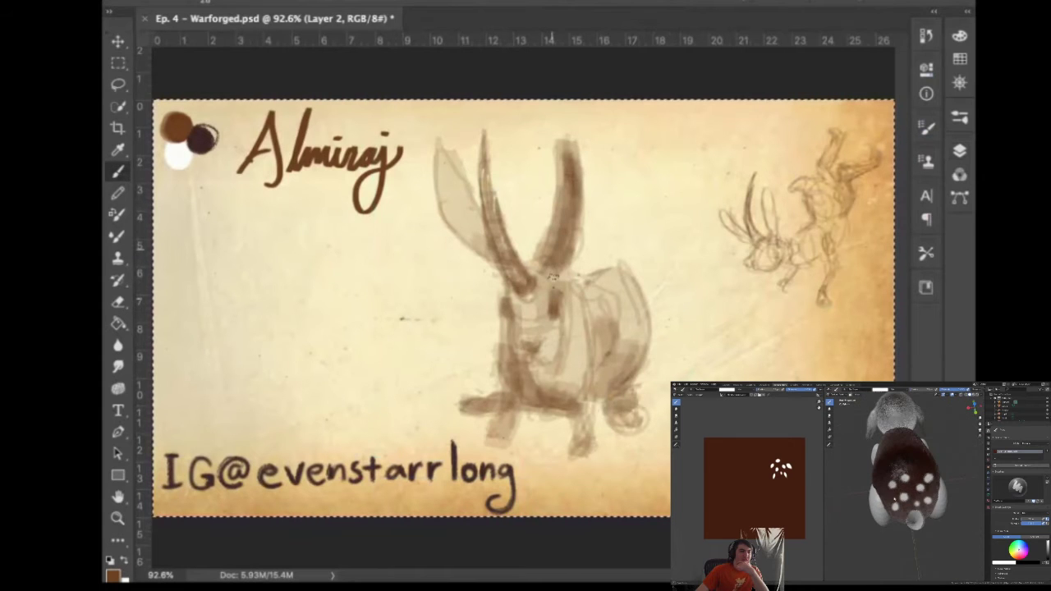
drag(442, 179, 469, 223)
drag(437, 174, 464, 242)
drag(451, 204, 485, 256)
mouse_move(443, 189)
mouse_down()
mouse_move(513, 283)
mouse_move(464, 220)
mouse_up()
drag(433, 162, 483, 245)
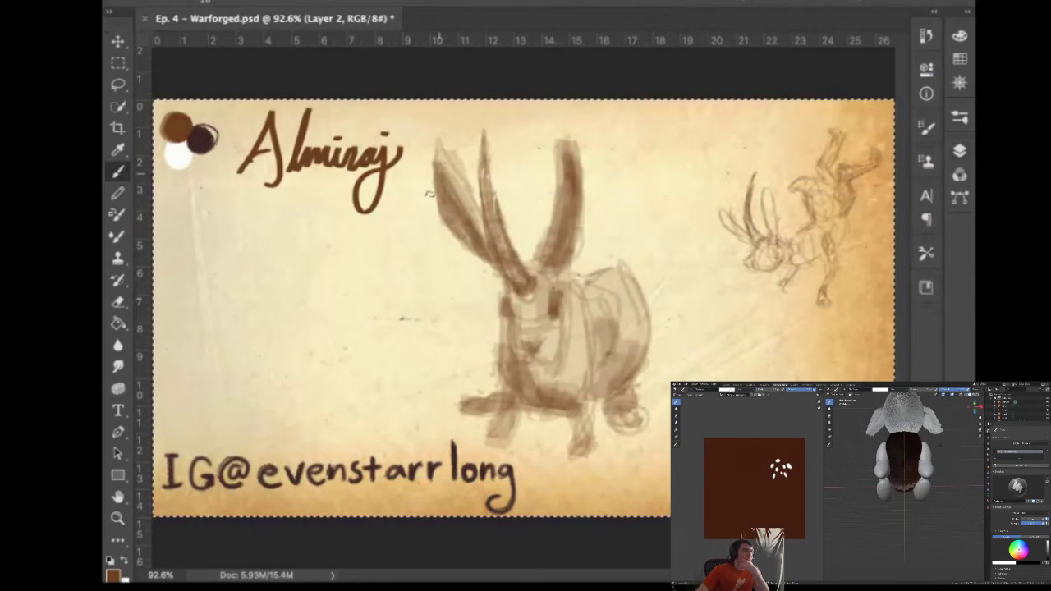
Deepen the brown shading inside the front-facing rabbit's ear beside the horn and along its lower haunch
mouse_move(439, 169)
mouse_down()
mouse_move(479, 245)
mouse_move(468, 205)
mouse_move(470, 243)
mouse_up()
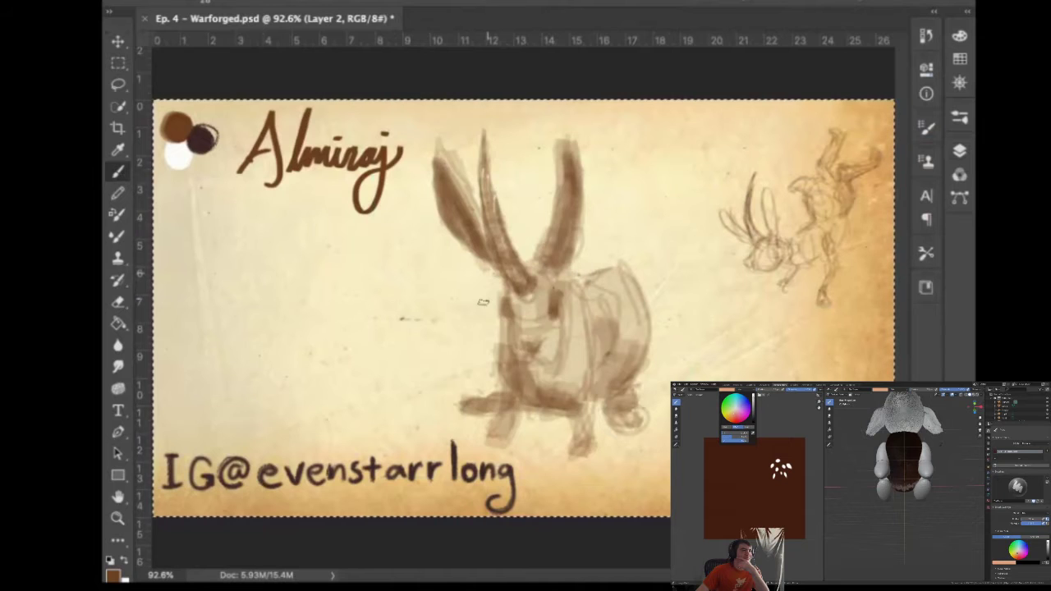
mouse_move(627, 343)
mouse_down()
mouse_move(600, 396)
mouse_move(606, 388)
mouse_up()
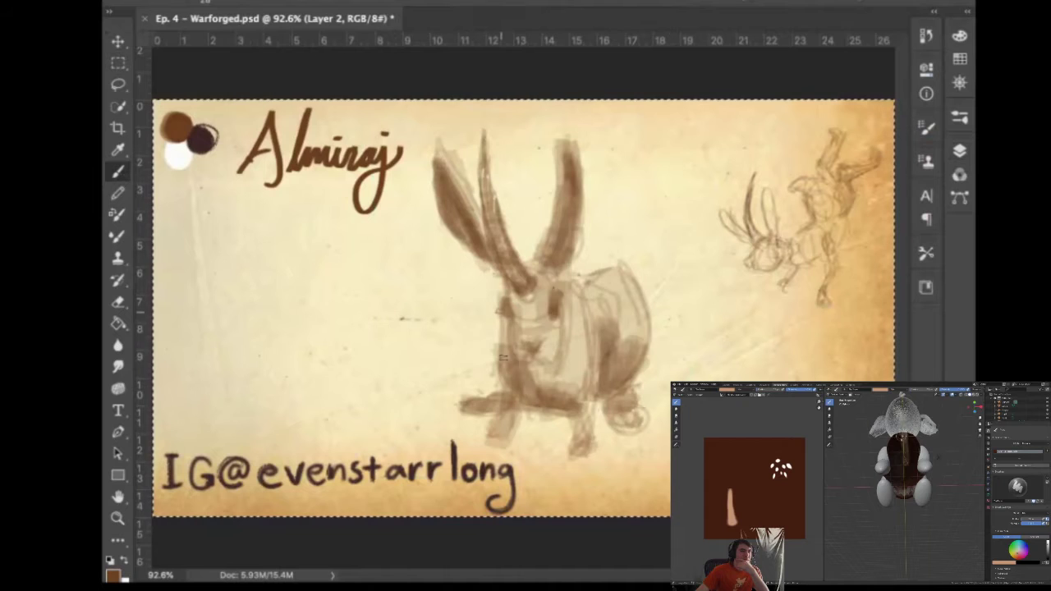
Lighten both ears, the horn, flank, muzzle and front leg of the front-facing rabbit with soft eraser strokes
key(e)
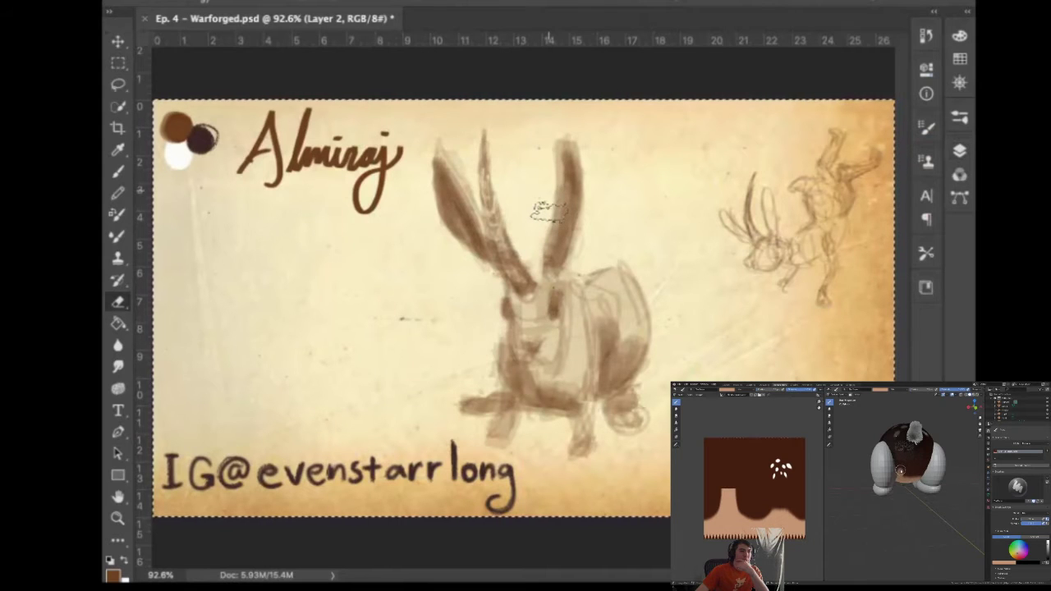
mouse_move(563, 228)
mouse_down()
mouse_move(565, 189)
mouse_move(575, 229)
mouse_move(585, 187)
mouse_move(578, 194)
mouse_move(563, 171)
mouse_move(564, 245)
mouse_move(578, 235)
mouse_move(564, 274)
mouse_move(585, 190)
mouse_up()
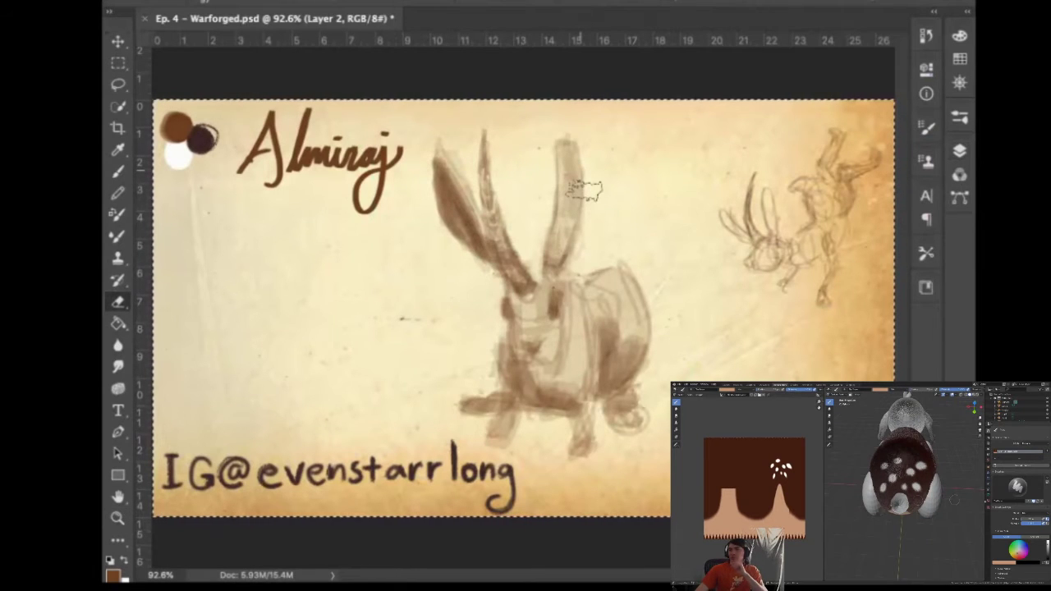
mouse_move(427, 232)
mouse_down()
mouse_move(443, 189)
mouse_move(452, 215)
mouse_move(460, 203)
mouse_move(449, 162)
mouse_move(455, 270)
mouse_move(439, 223)
mouse_move(459, 261)
mouse_move(493, 238)
mouse_move(482, 131)
mouse_move(509, 252)
mouse_up()
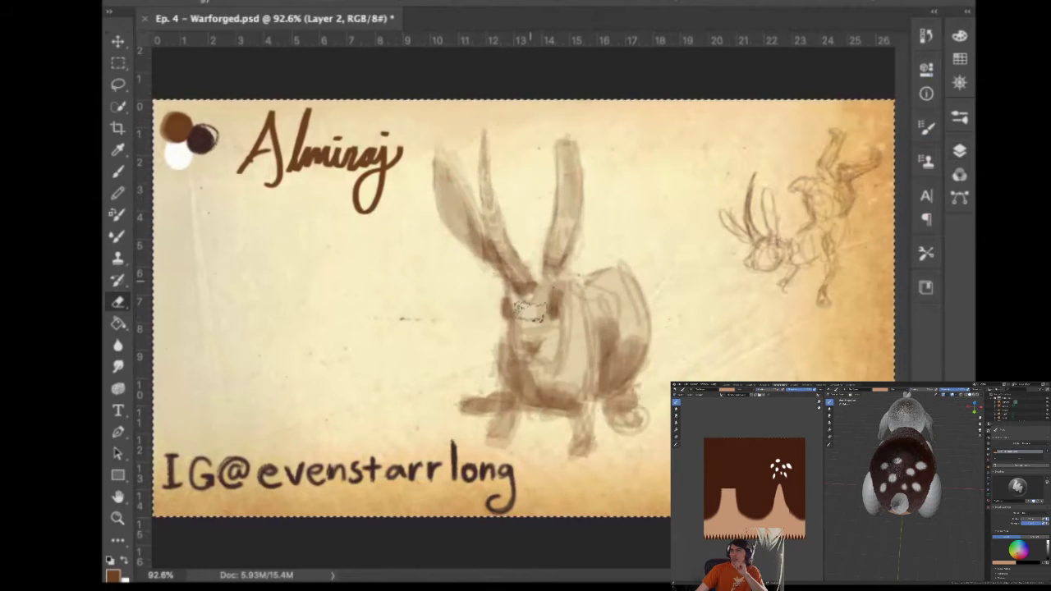
mouse_move(596, 284)
mouse_down()
mouse_move(608, 316)
mouse_move(624, 288)
mouse_move(628, 299)
mouse_move(579, 341)
mouse_move(580, 381)
mouse_move(579, 328)
mouse_move(579, 382)
mouse_move(578, 302)
mouse_move(585, 367)
mouse_up()
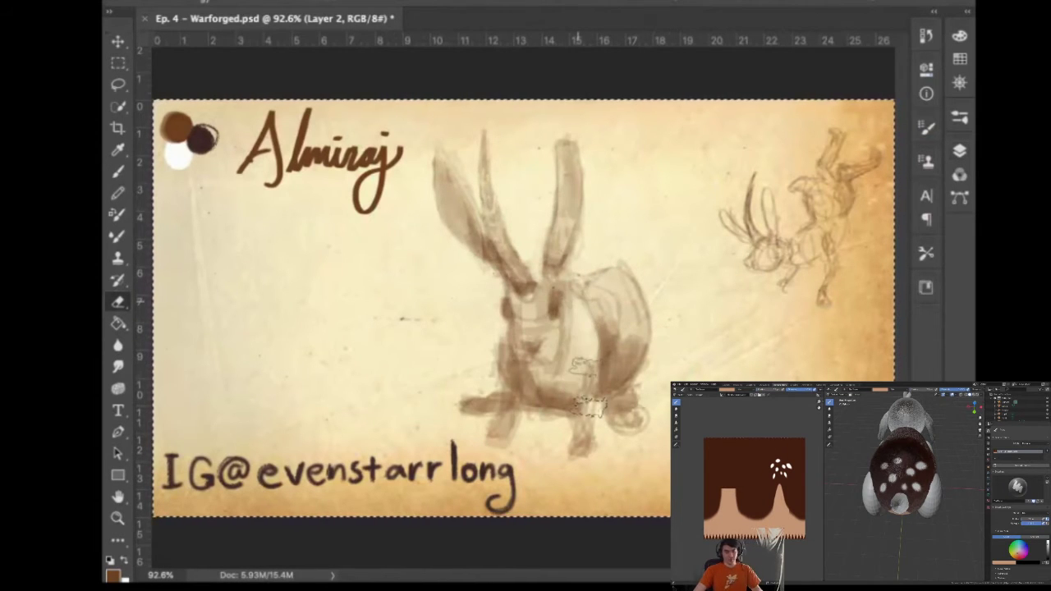
mouse_move(539, 333)
mouse_down()
mouse_move(537, 344)
mouse_move(538, 313)
mouse_move(532, 363)
mouse_move(521, 317)
mouse_up()
drag(502, 424, 499, 441)
mouse_move(497, 400)
mouse_down()
mouse_move(484, 357)
mouse_move(489, 380)
mouse_move(496, 345)
mouse_up()
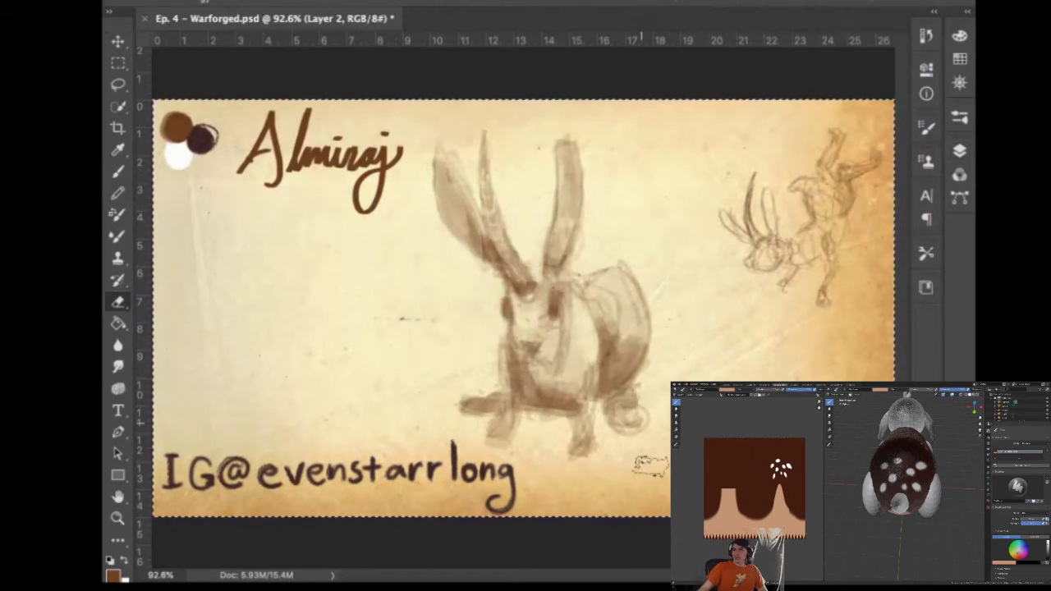
Examine the shading of the front-facing rabbit at closer range
scroll(651, 466, up, 3)
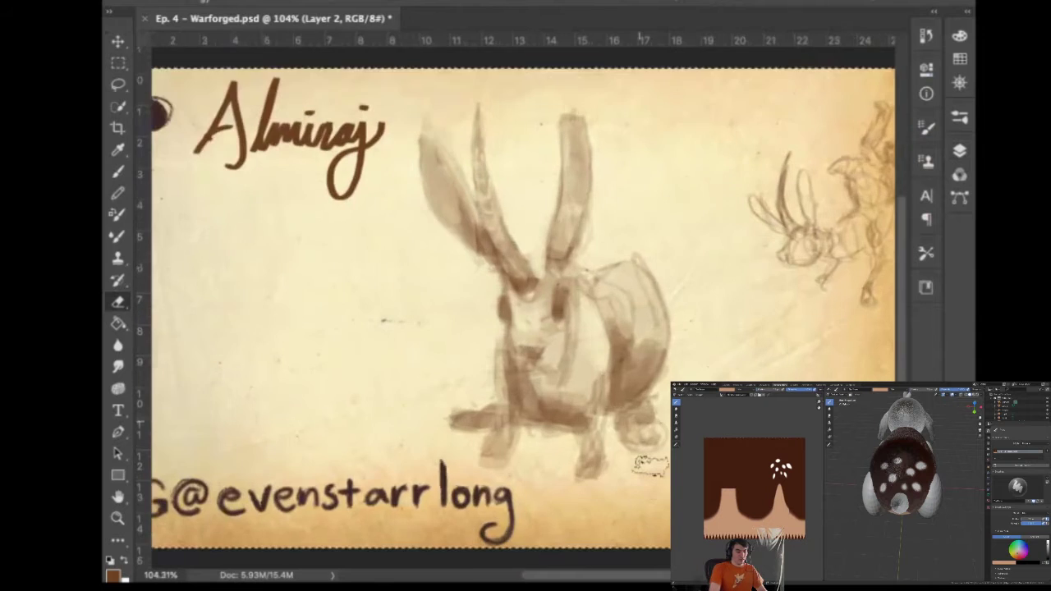
scroll(649, 464, up, 1)
scroll(649, 466, left, 1)
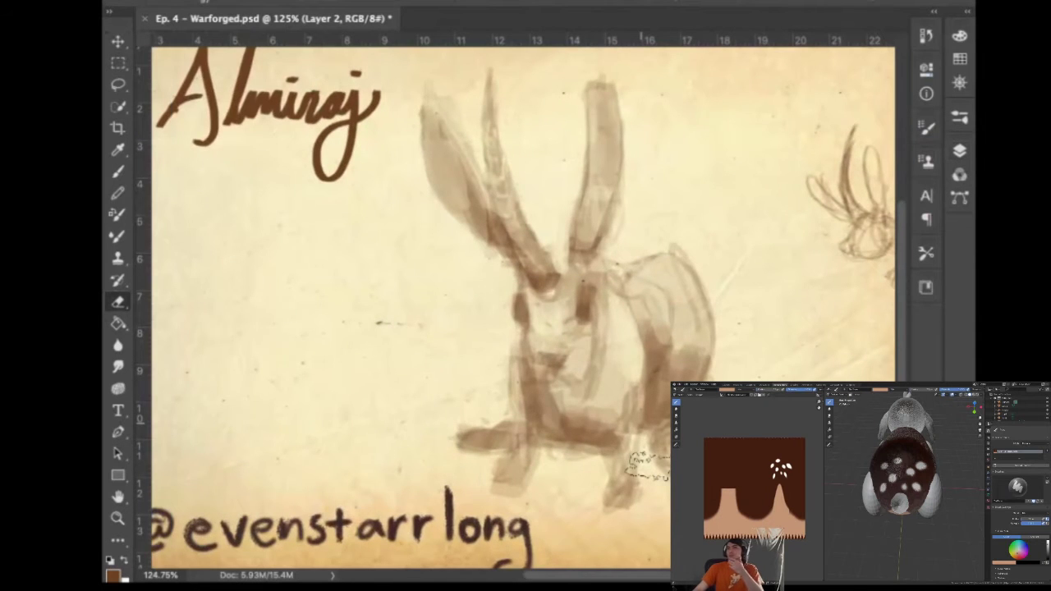
scroll(648, 466, right, 3)
scroll(649, 466, left, 10)
scroll(649, 466, down, 5)
scroll(649, 465, right, 15)
scroll(649, 465, up, 10)
scroll(648, 465, left, 14)
scroll(648, 465, down, 6)
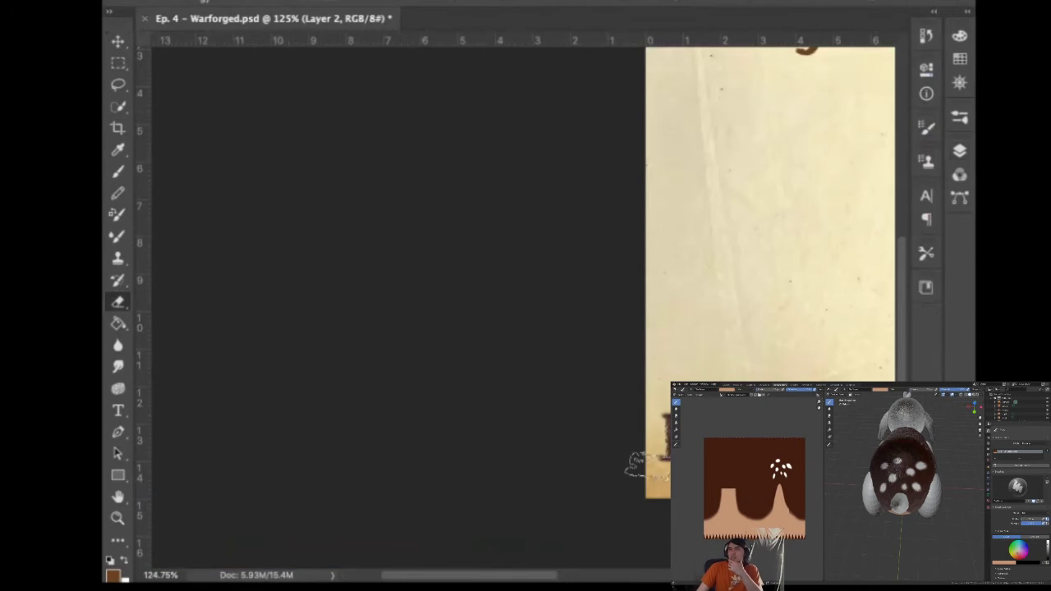
scroll(648, 465, right, 8)
scroll(649, 465, up, 5)
scroll(648, 465, down, 3)
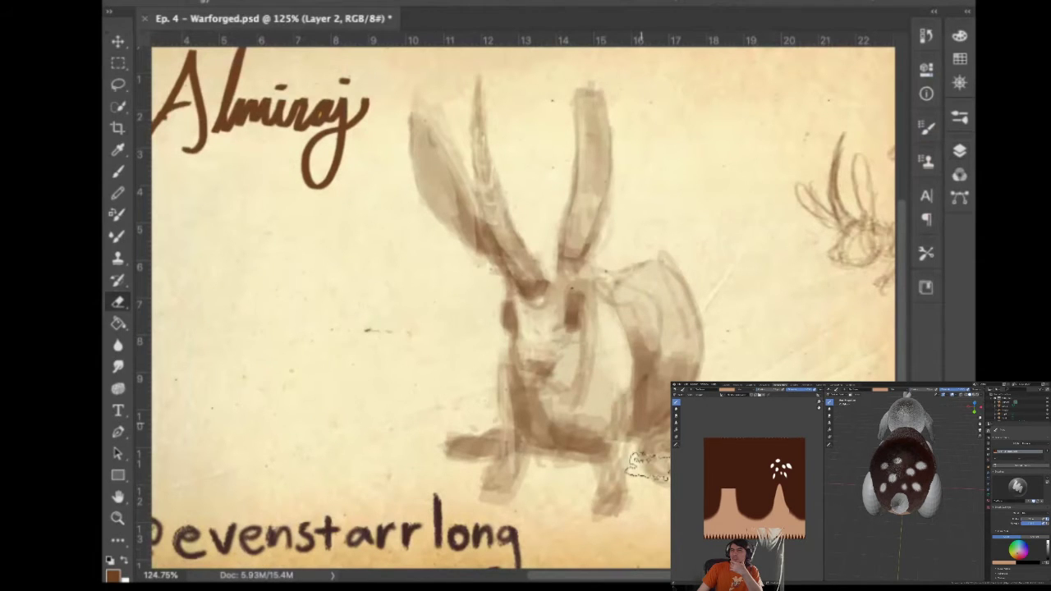
scroll(524, 307, right, 6)
scroll(524, 308, down, 1)
scroll(523, 307, left, 3)
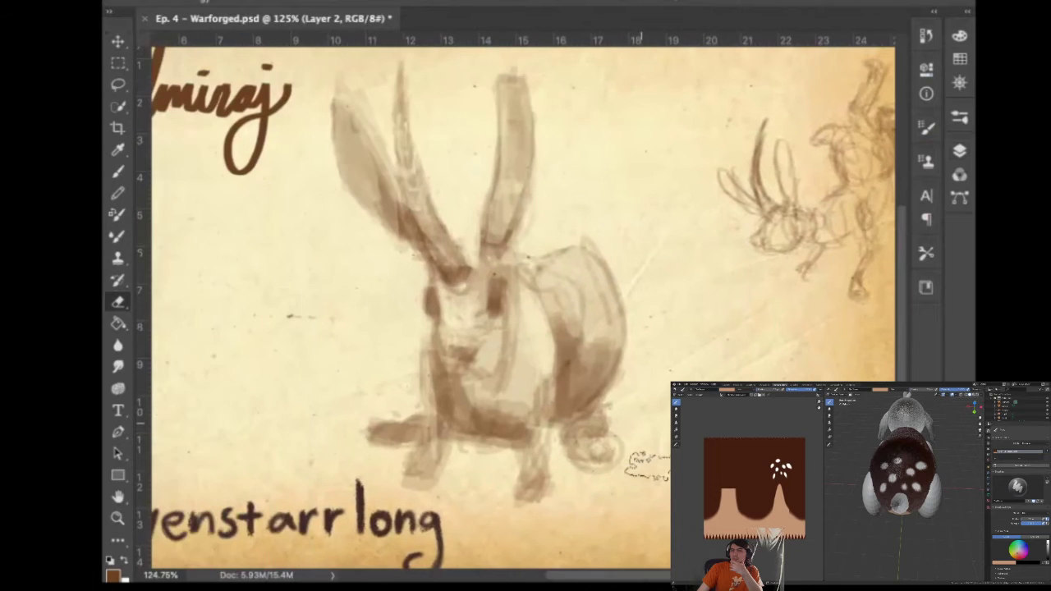
scroll(649, 464, left, 1)
scroll(648, 465, up, 1)
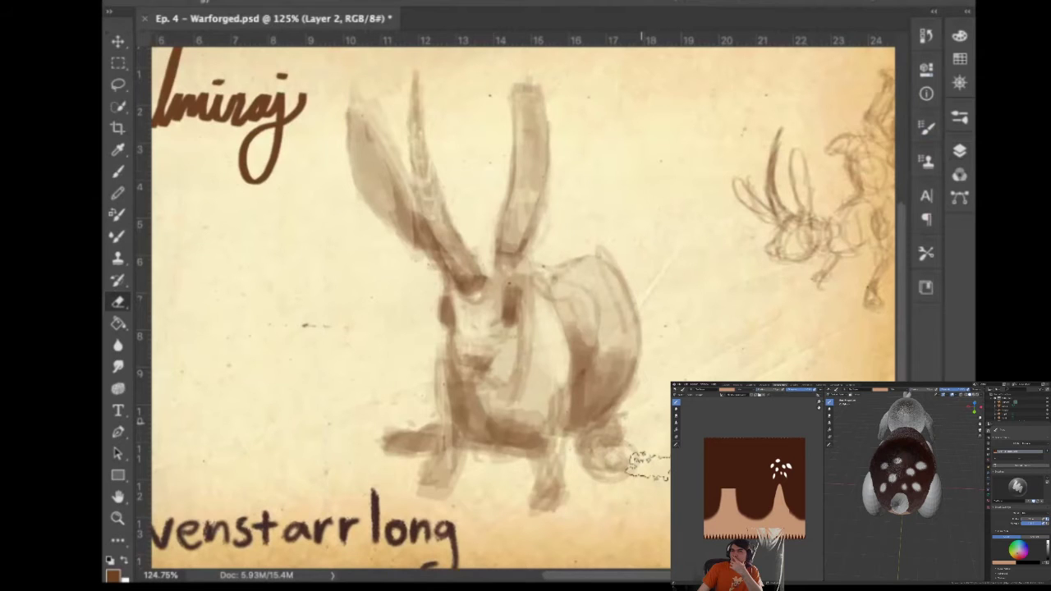
Brush darker brown along the front-facing rabbit's rump and back edge, then across its chest, underside and shoulder
key(b)
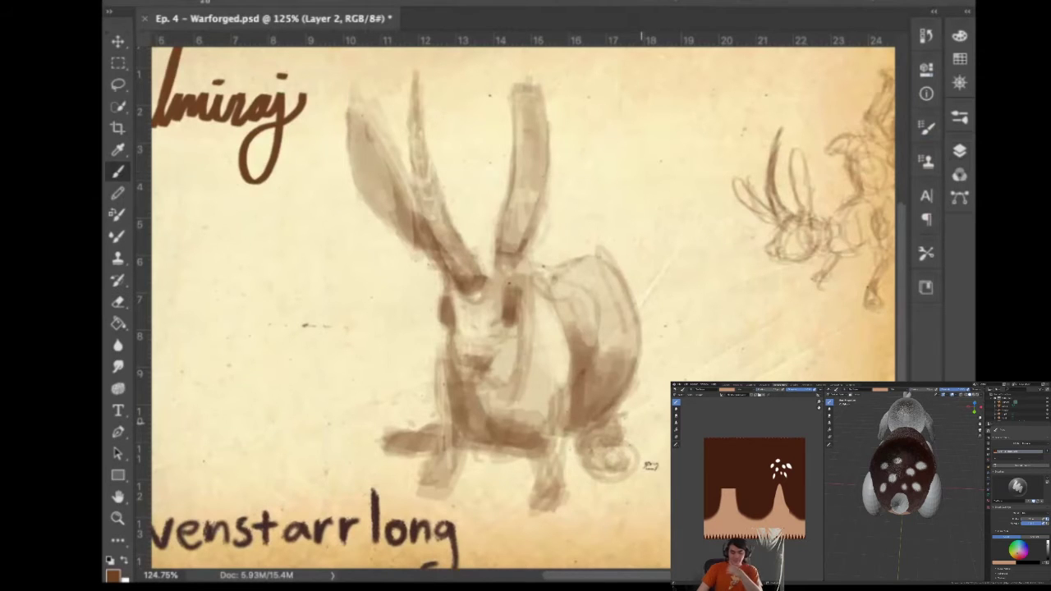
mouse_move(582, 272)
mouse_down()
mouse_move(584, 243)
mouse_move(596, 241)
mouse_move(631, 291)
mouse_move(592, 245)
mouse_move(584, 252)
mouse_up()
mouse_move(609, 293)
mouse_down()
mouse_move(601, 269)
mouse_move(629, 351)
mouse_move(622, 374)
mouse_up()
drag(629, 300, 606, 427)
drag(604, 370, 597, 437)
mouse_move(568, 348)
mouse_down()
mouse_move(573, 383)
mouse_move(558, 414)
mouse_move(483, 446)
mouse_up()
drag(494, 392, 498, 429)
mouse_move(556, 349)
mouse_down()
mouse_move(554, 397)
mouse_move(525, 452)
mouse_move(509, 447)
mouse_move(525, 411)
mouse_move(482, 443)
mouse_move(520, 412)
mouse_move(514, 383)
mouse_move(529, 386)
mouse_move(487, 491)
mouse_up()
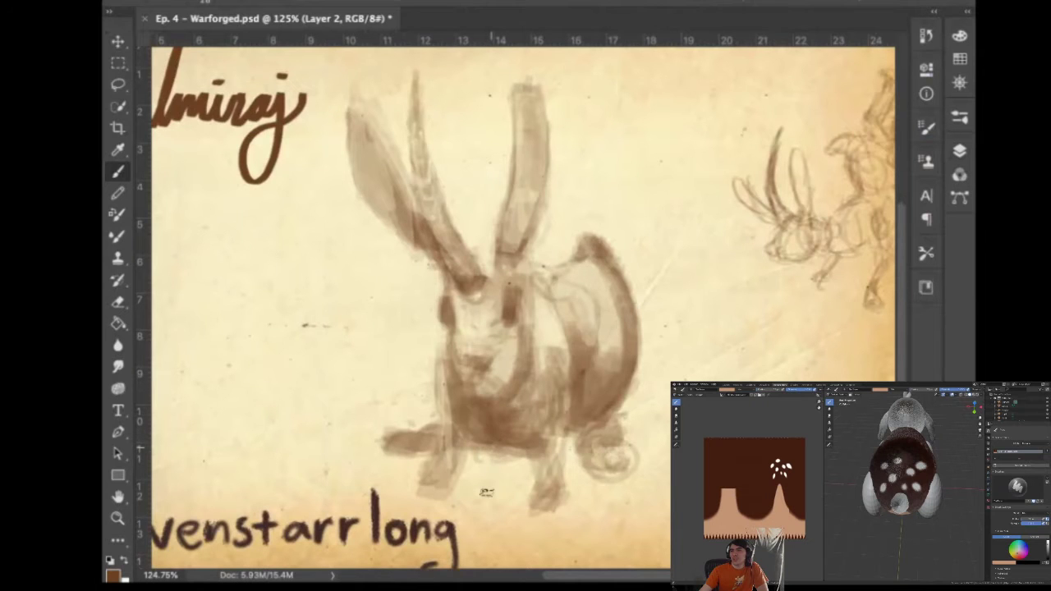
Soften the new shading on the front-facing rabbit's chest, front legs and haunch with a larger eraser
key(e)
mouse_move(486, 493)
mouse_down()
mouse_move(477, 444)
mouse_move(509, 498)
mouse_up()
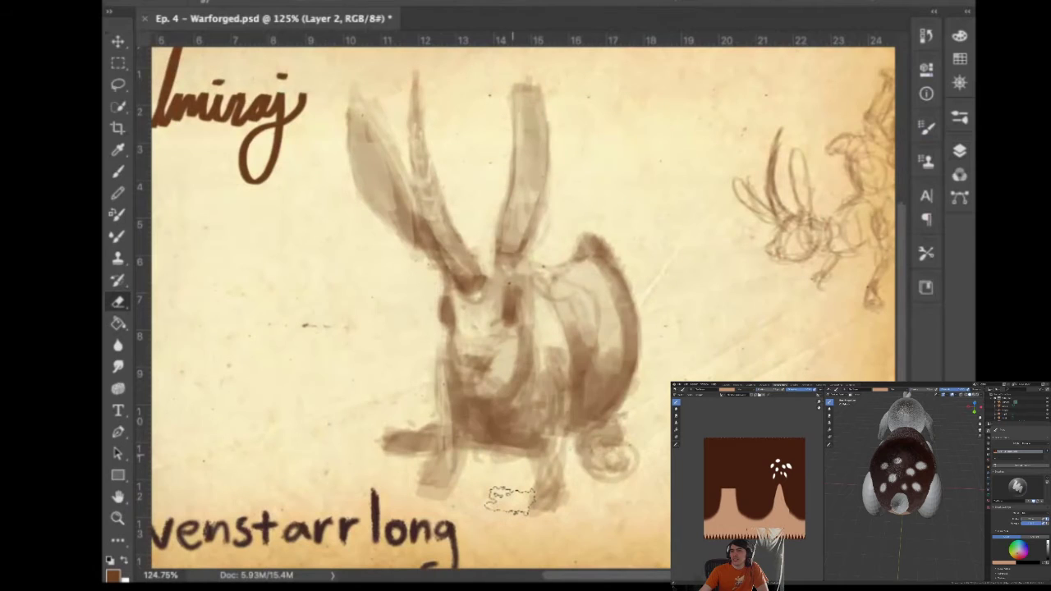
mouse_move(424, 370)
mouse_down()
mouse_move(437, 411)
mouse_move(428, 416)
mouse_move(507, 488)
mouse_move(492, 439)
mouse_move(479, 486)
mouse_up()
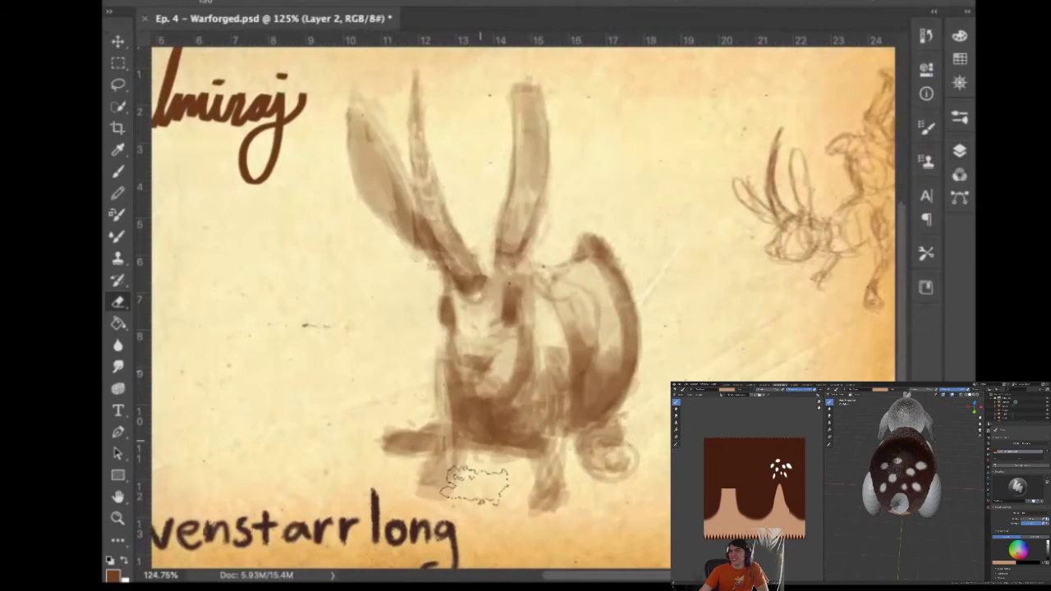
mouse_move(405, 309)
mouse_down()
mouse_move(399, 399)
mouse_move(398, 252)
mouse_move(418, 331)
mouse_up()
drag(516, 460, 505, 499)
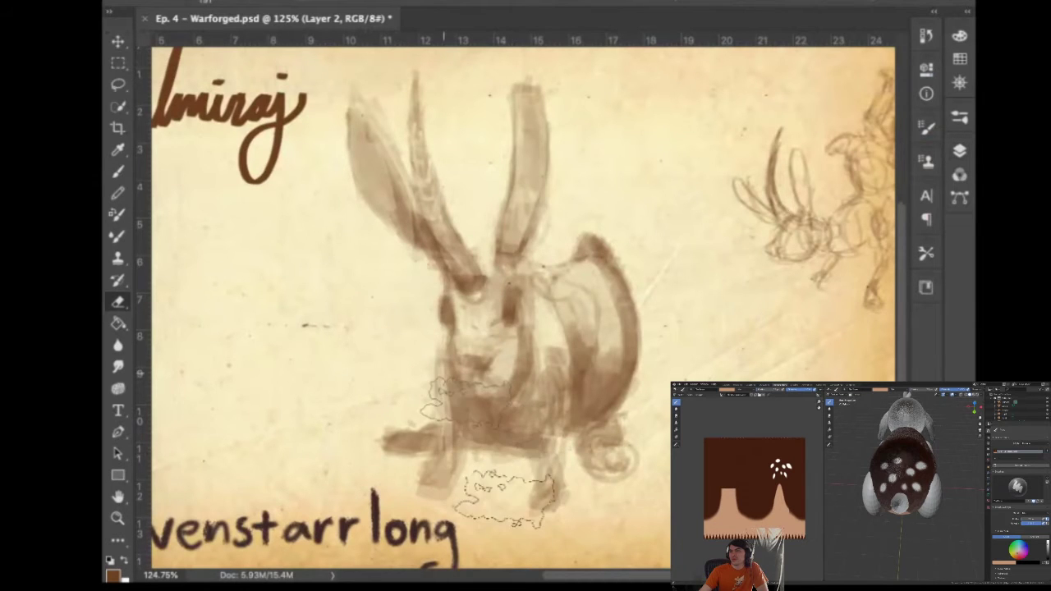
mouse_move(468, 404)
mouse_down()
mouse_move(511, 401)
mouse_move(471, 406)
mouse_move(469, 393)
mouse_move(502, 399)
mouse_up()
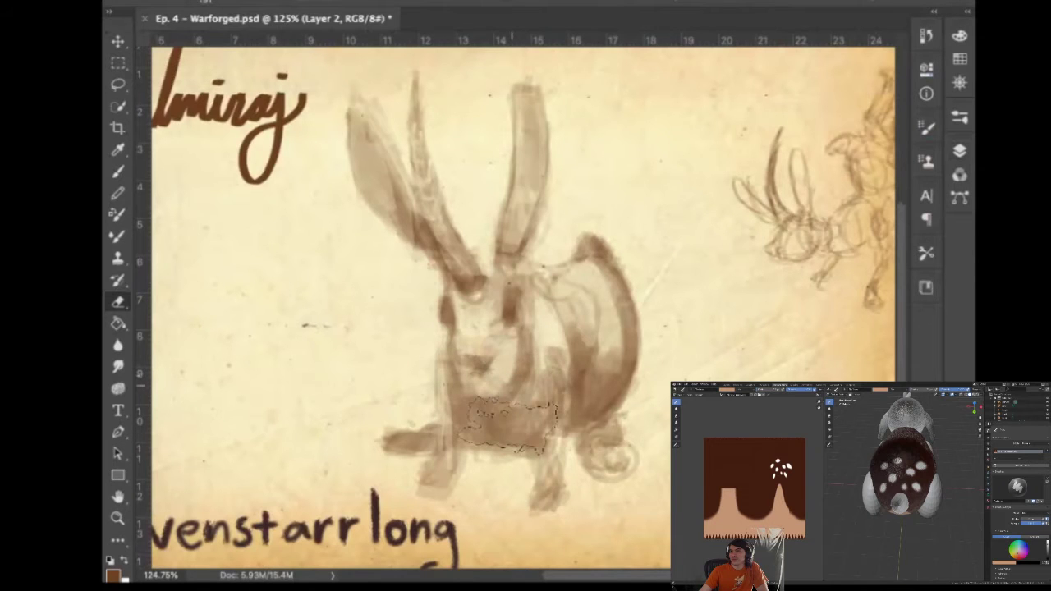
drag(549, 375, 582, 335)
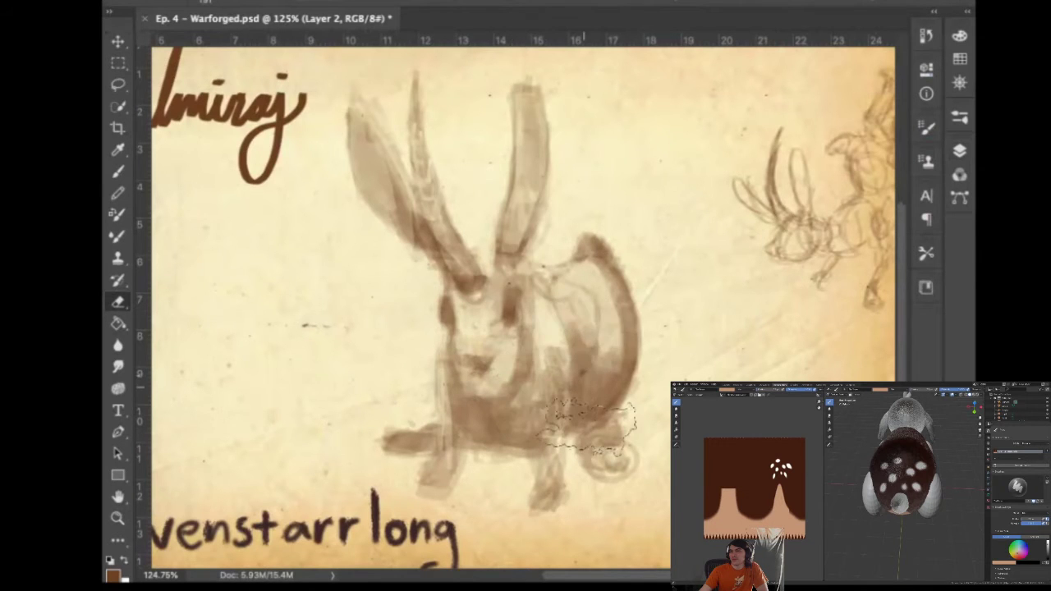
mouse_move(628, 373)
mouse_down()
mouse_move(629, 356)
mouse_move(580, 283)
mouse_up()
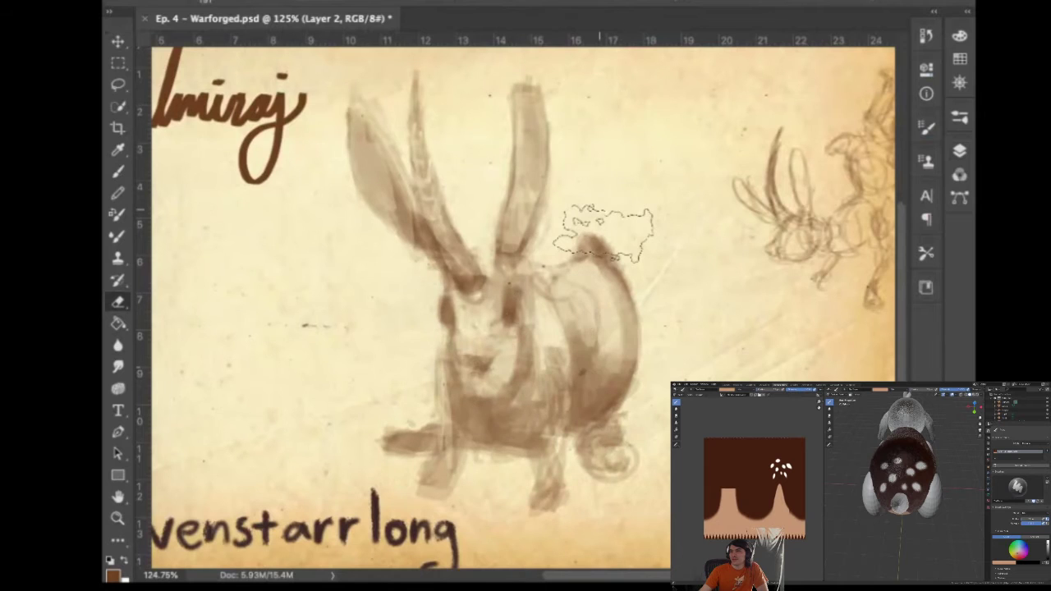
Select the colors layer inside the mechanical group and activate the Move tool
key(b)
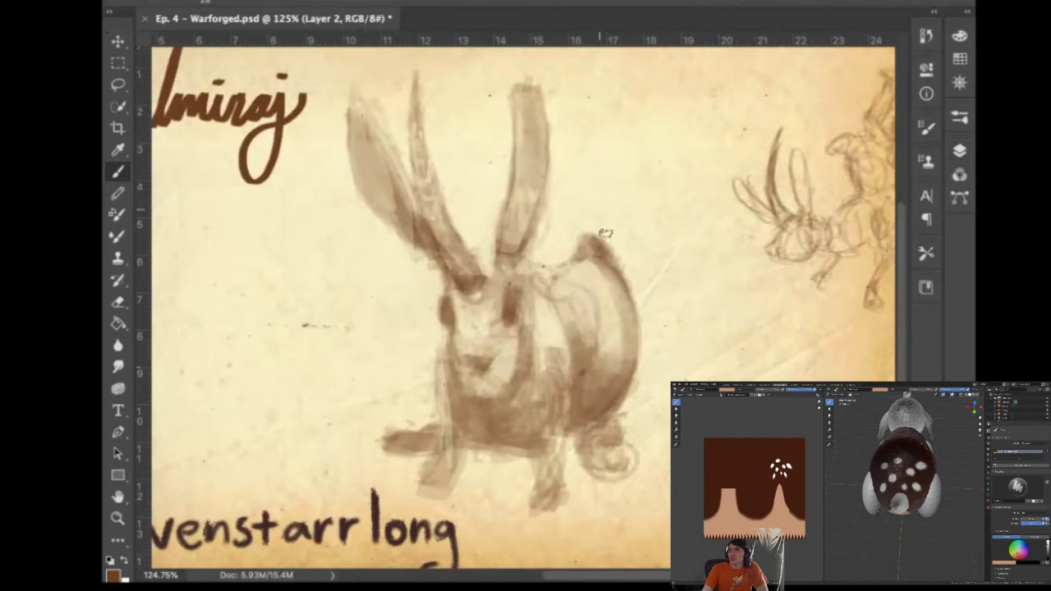
click(959, 150)
click(773, 228)
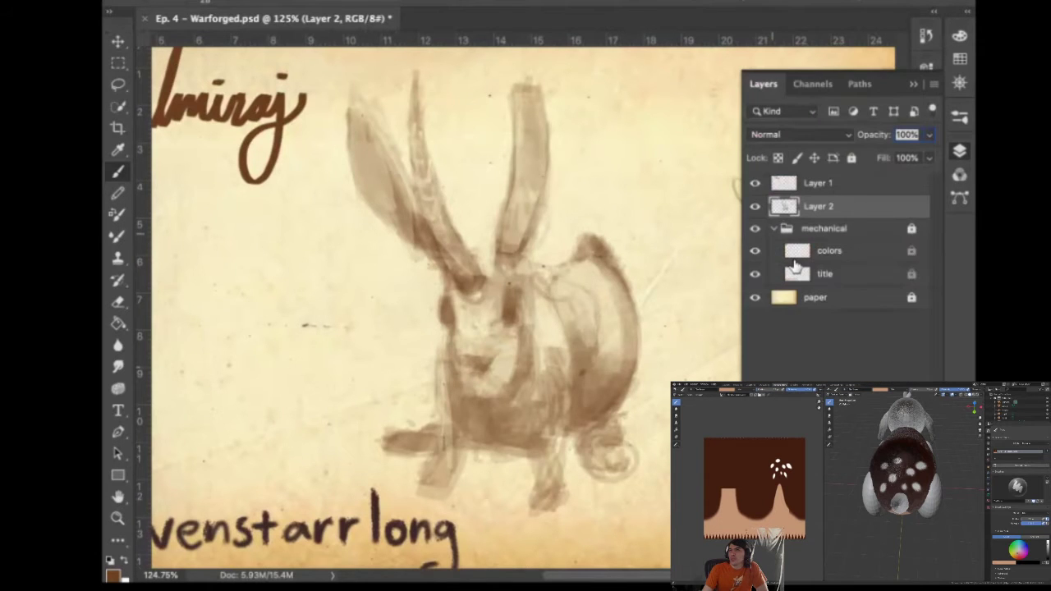
click(793, 259)
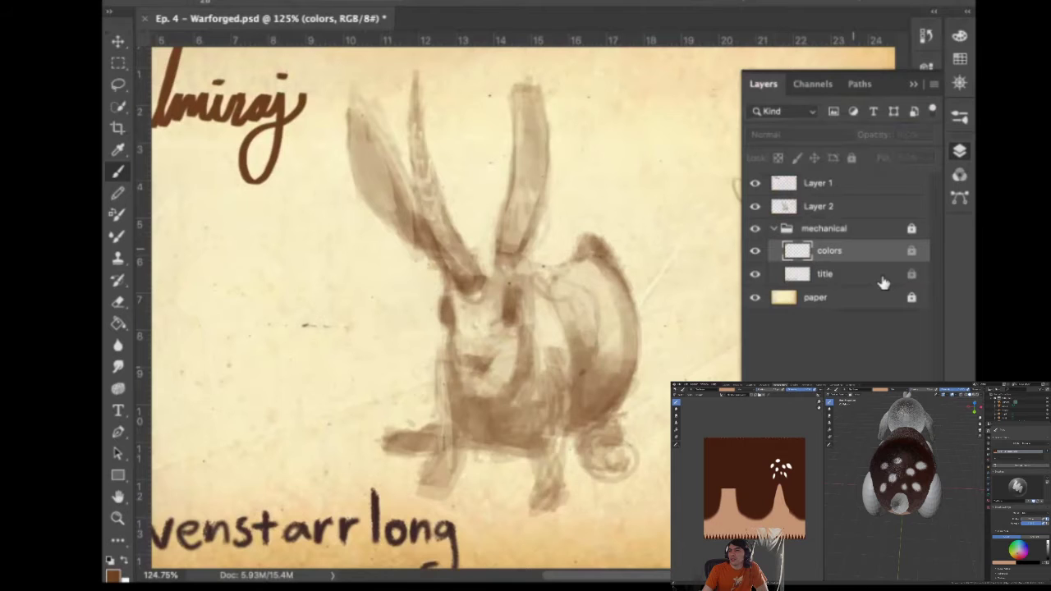
key(v)
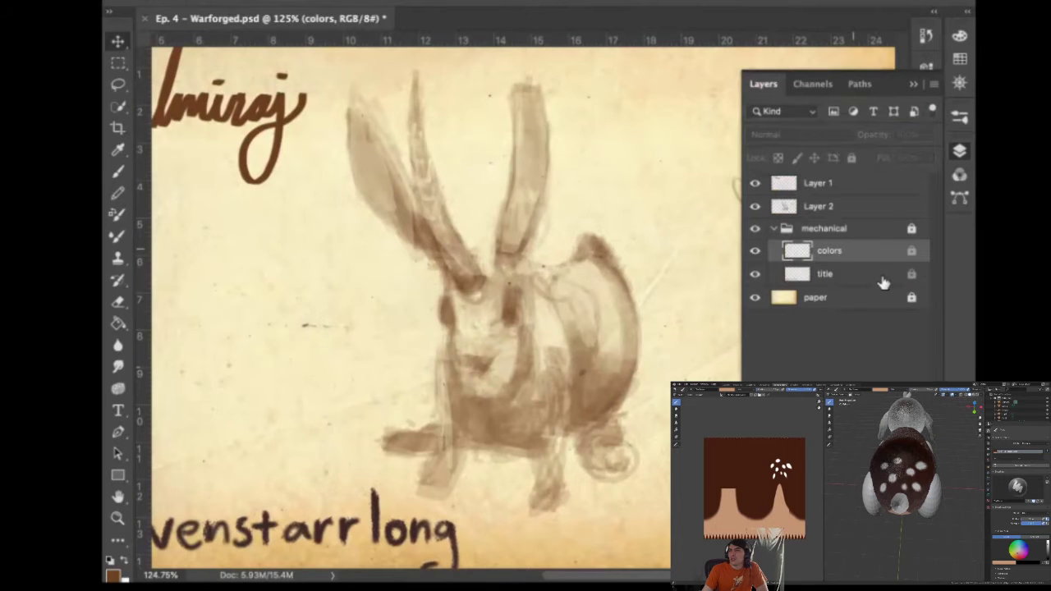
Try to move the colour swatches on the colors layer, with the whole canvas in view
click(528, 434)
click(664, 185)
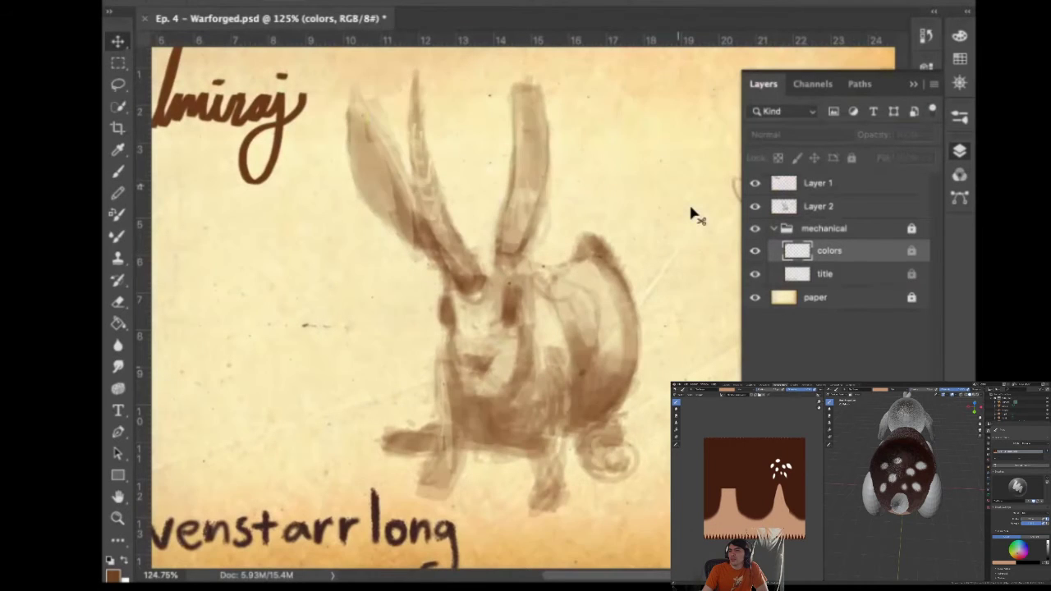
click(318, 306)
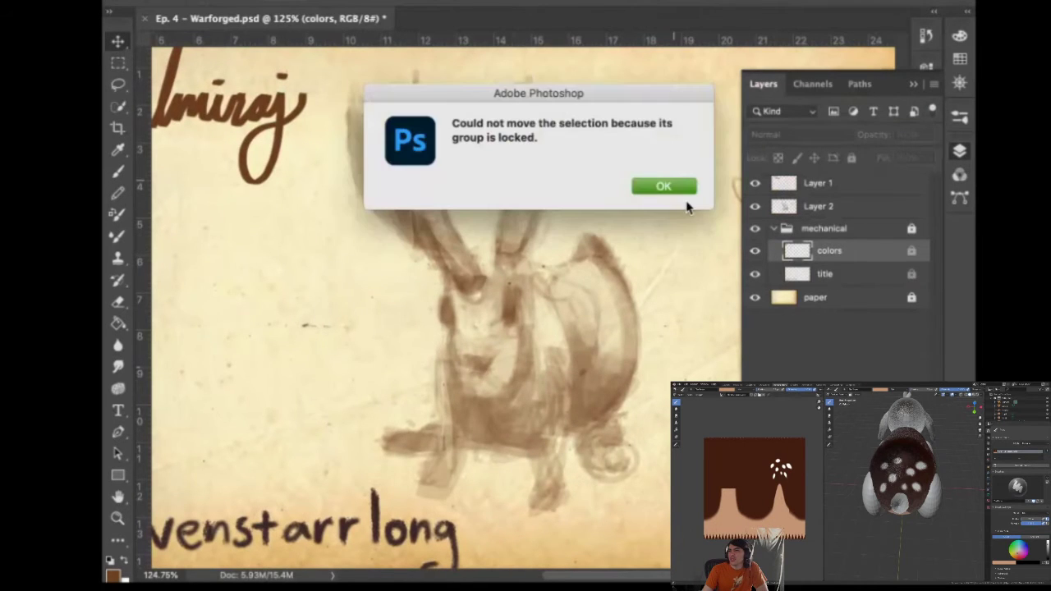
click(664, 188)
click(959, 151)
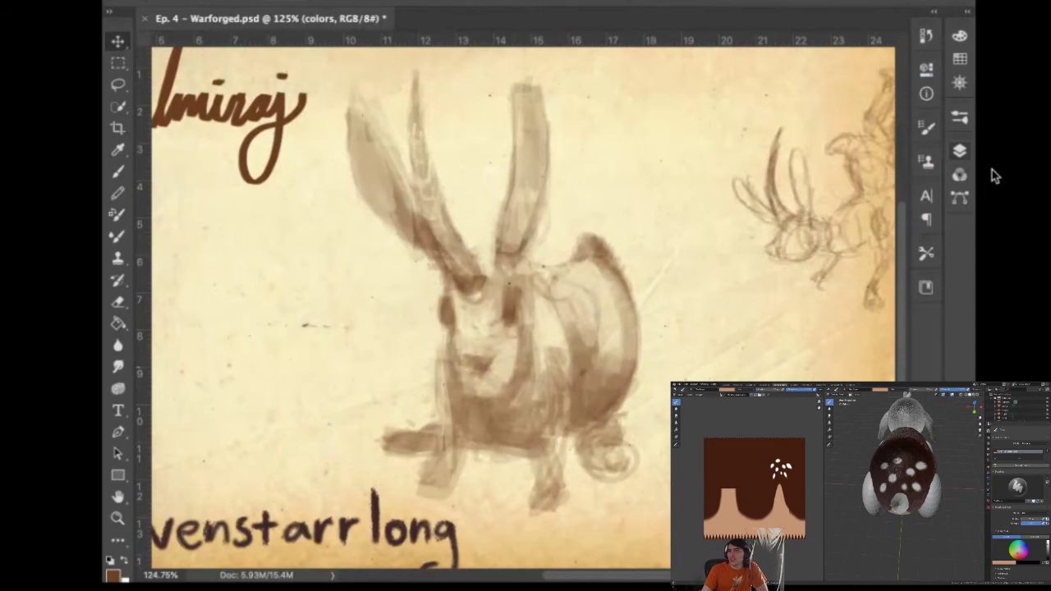
key(ctrl+0)
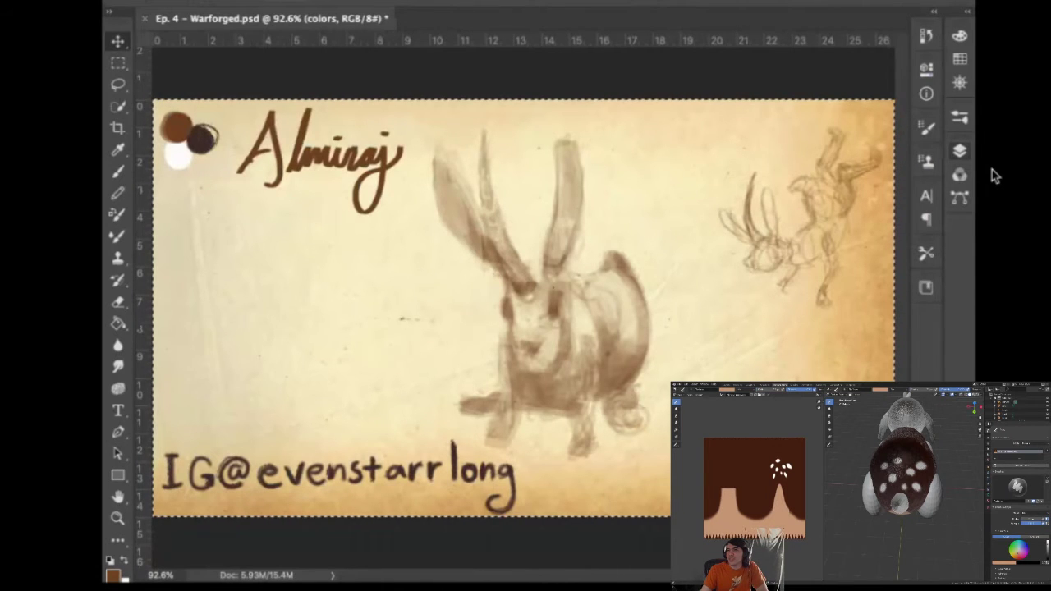
drag(227, 207, 507, 384)
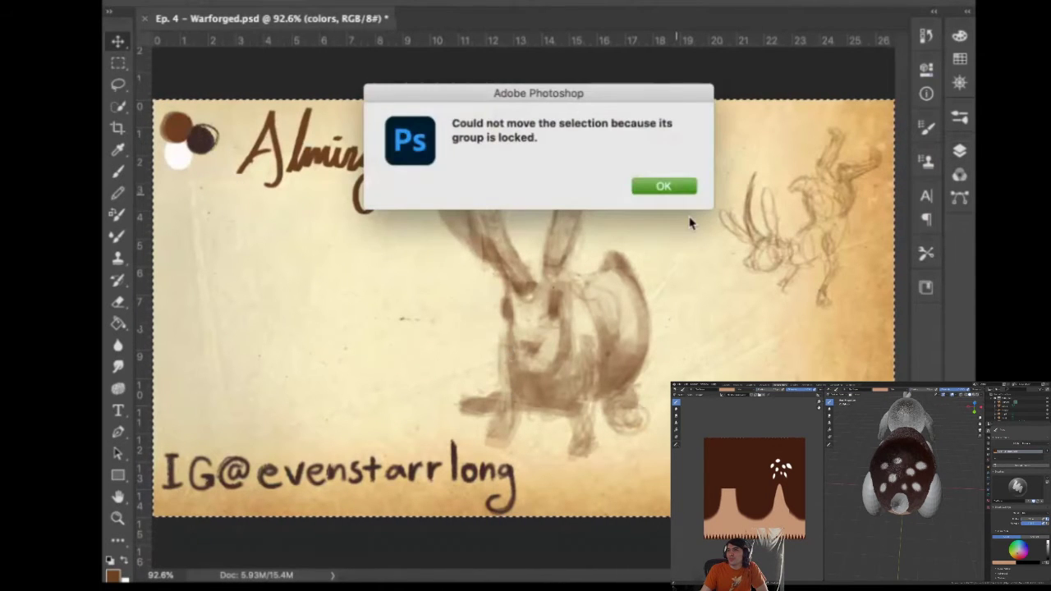
key(Return)
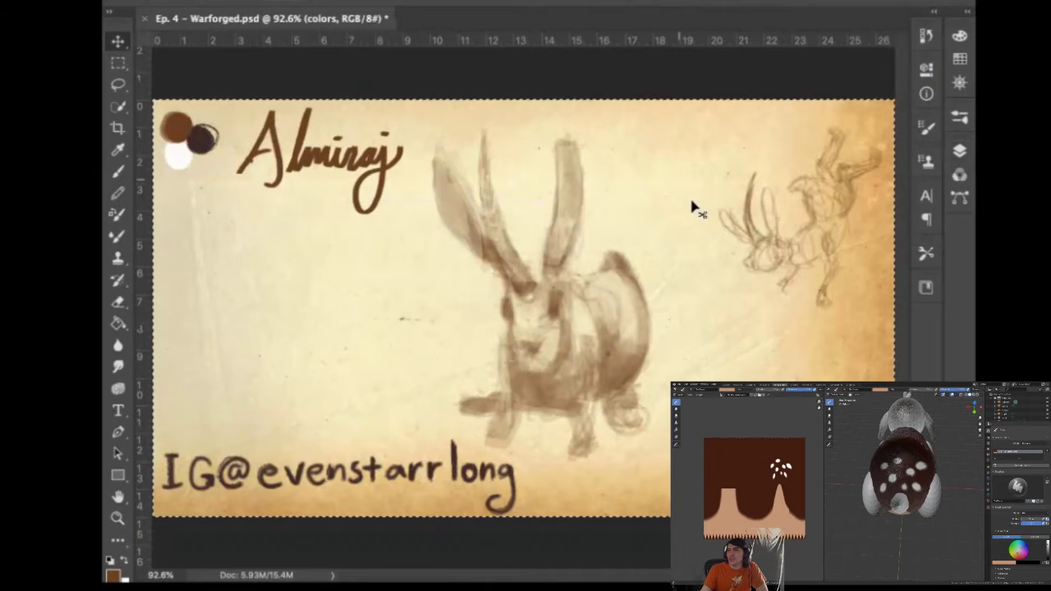
Identify the colors layer by toggling its visibility, and unlock the mechanical group that contains it
click(959, 150)
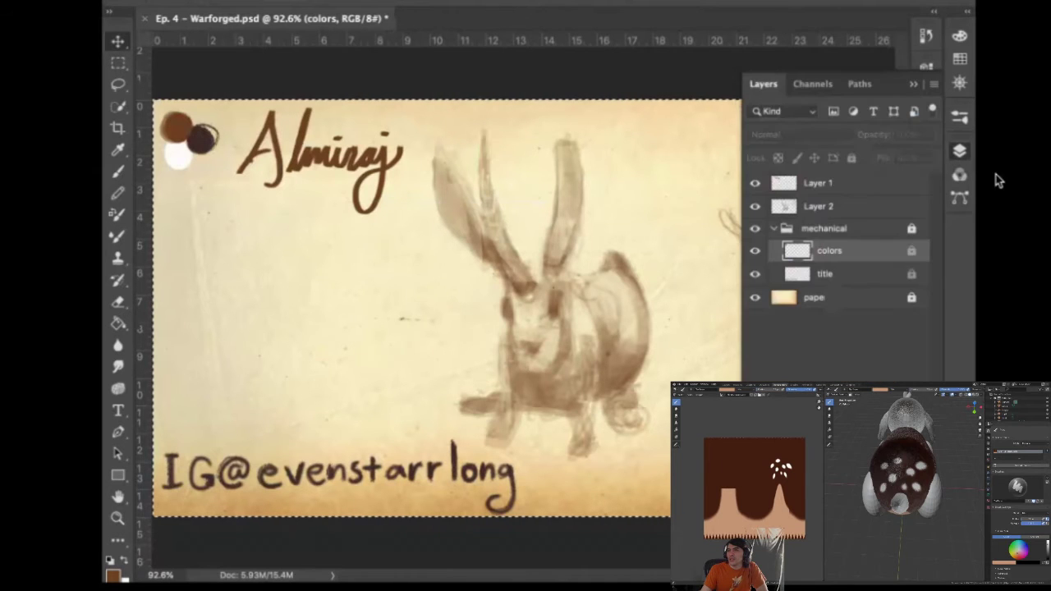
click(754, 250)
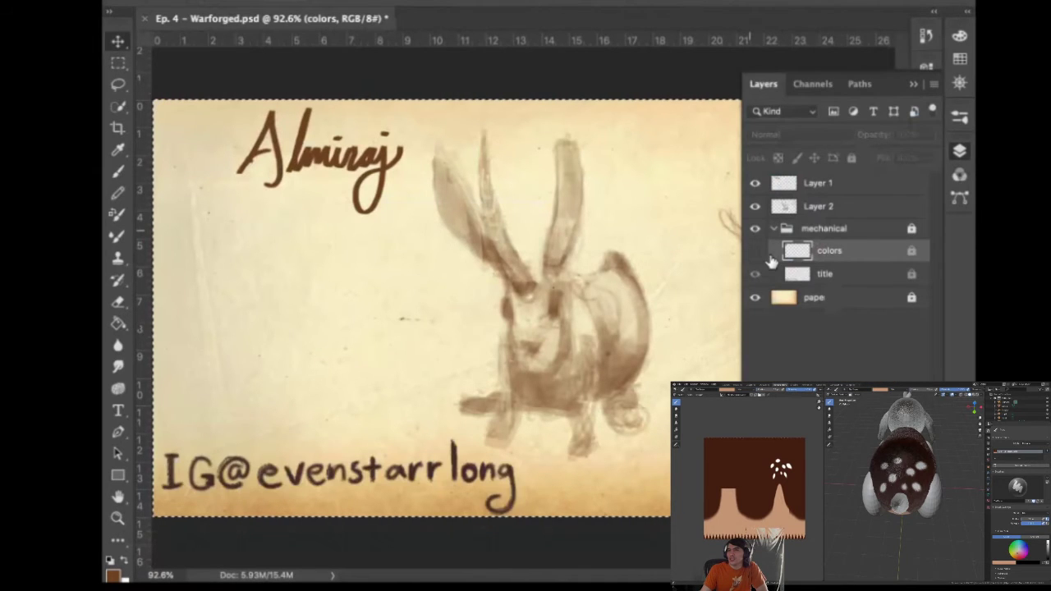
click(755, 252)
click(911, 251)
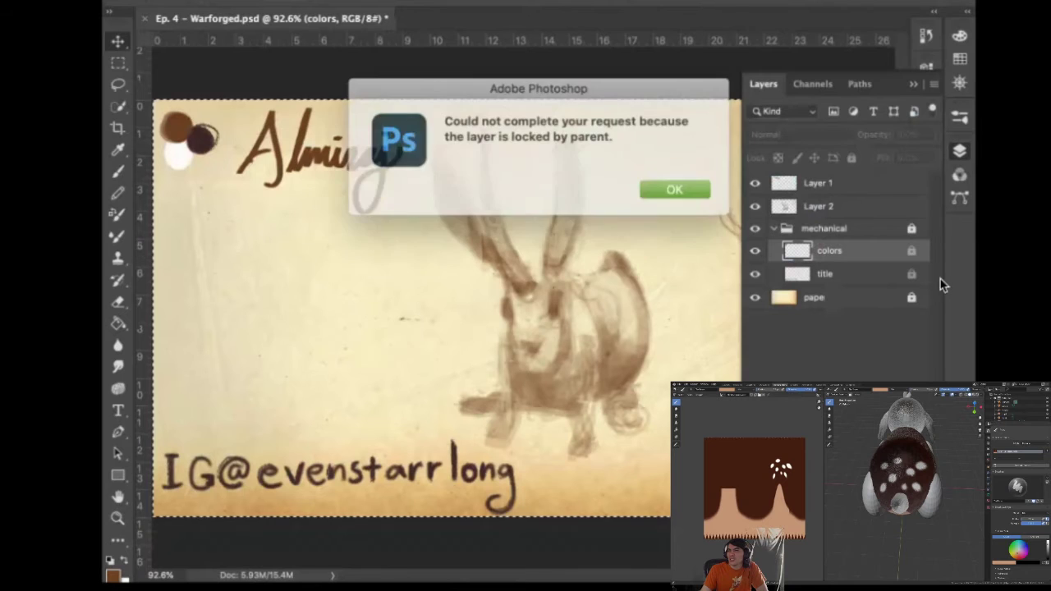
click(673, 189)
click(911, 228)
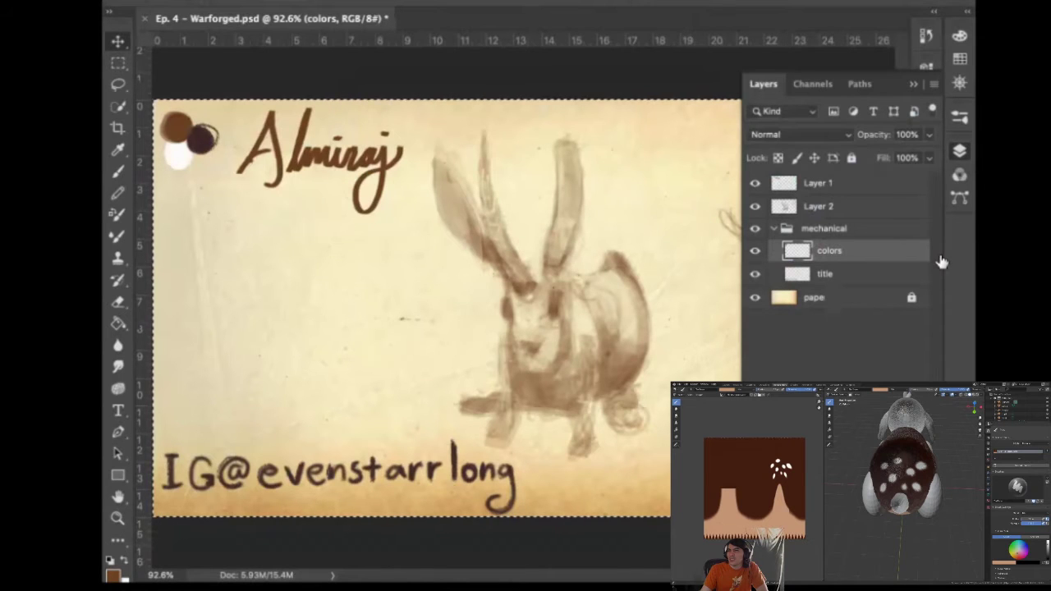
Move the colour swatches on the colors layer beside the front-facing rabbit's face and lock the mechanical group
drag(176, 156, 441, 345)
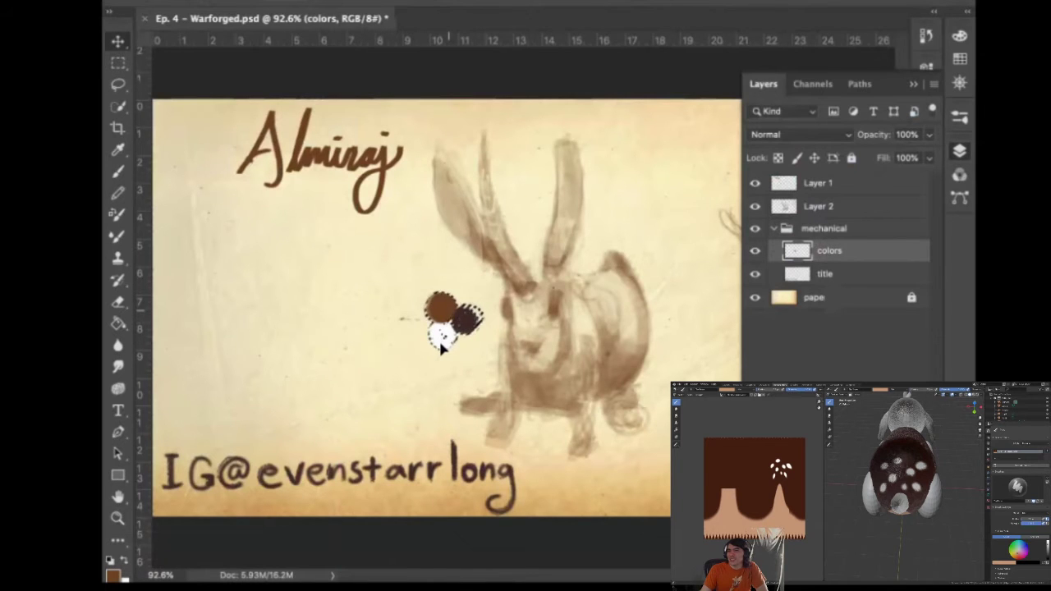
key(alt+bracketright)
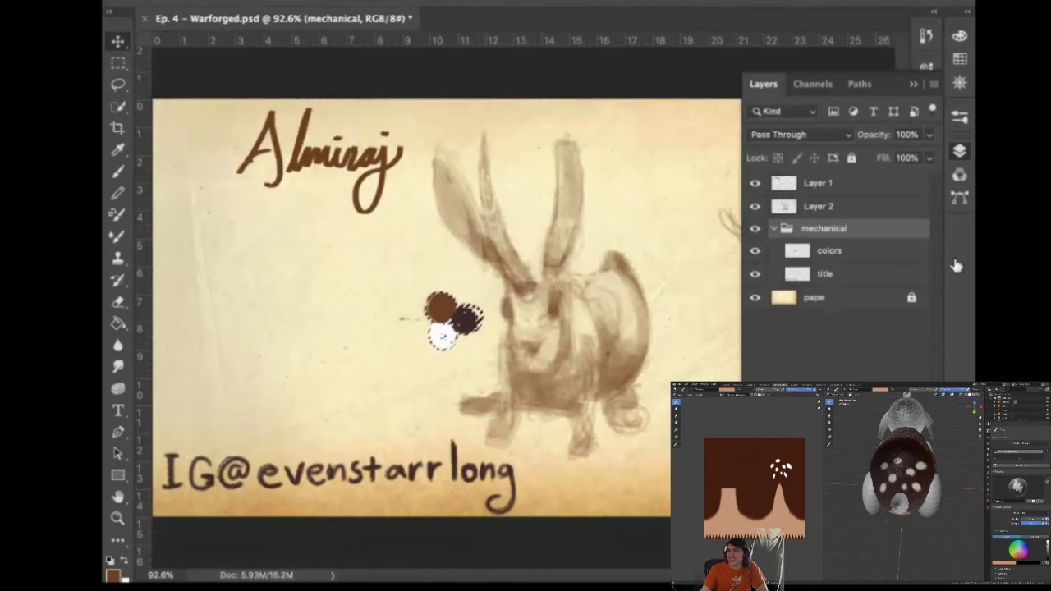
click(851, 157)
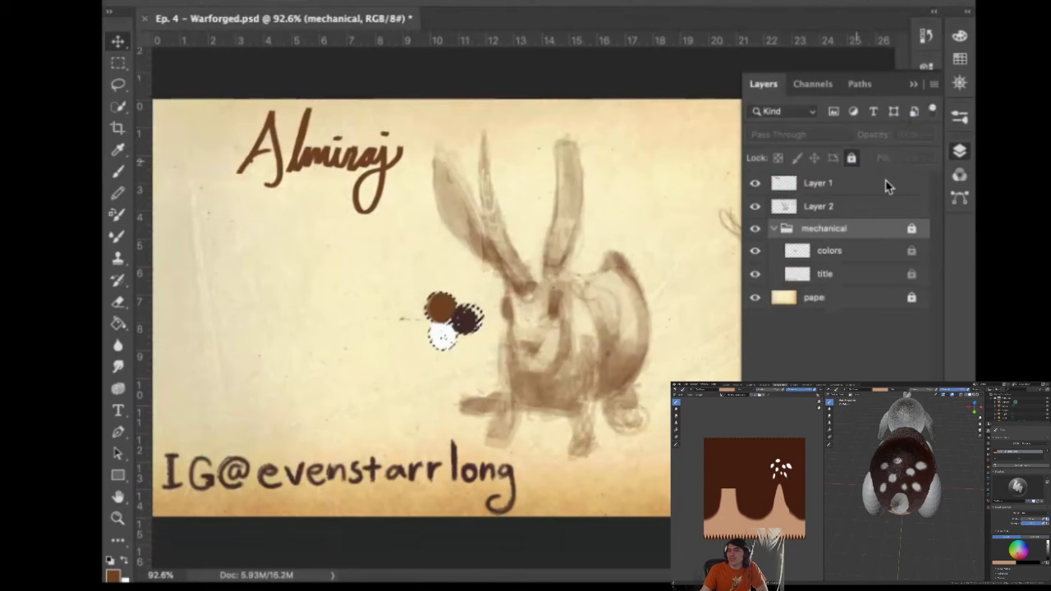
click(959, 151)
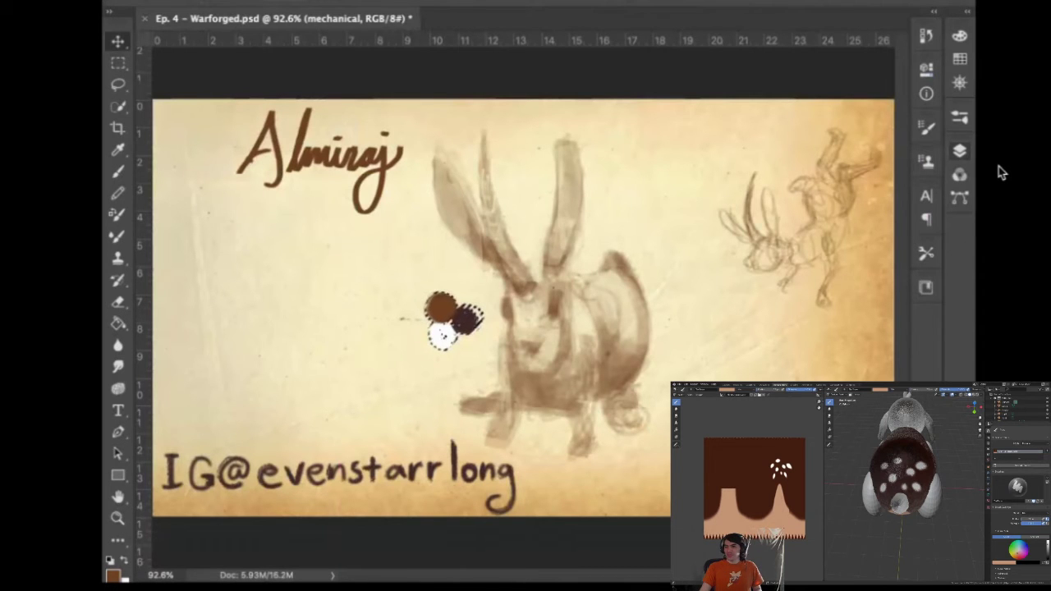
Clear the selection around the swatches and make Layer 2 active for brushwork on the front-facing rabbit
scroll(1001, 172, up, 3)
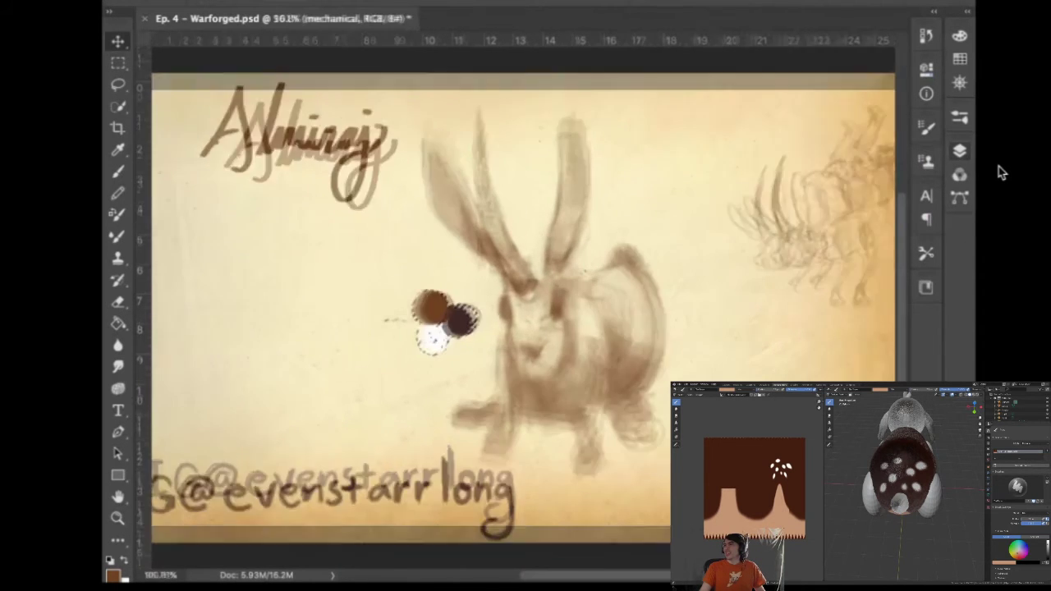
key(ctrl+plus)
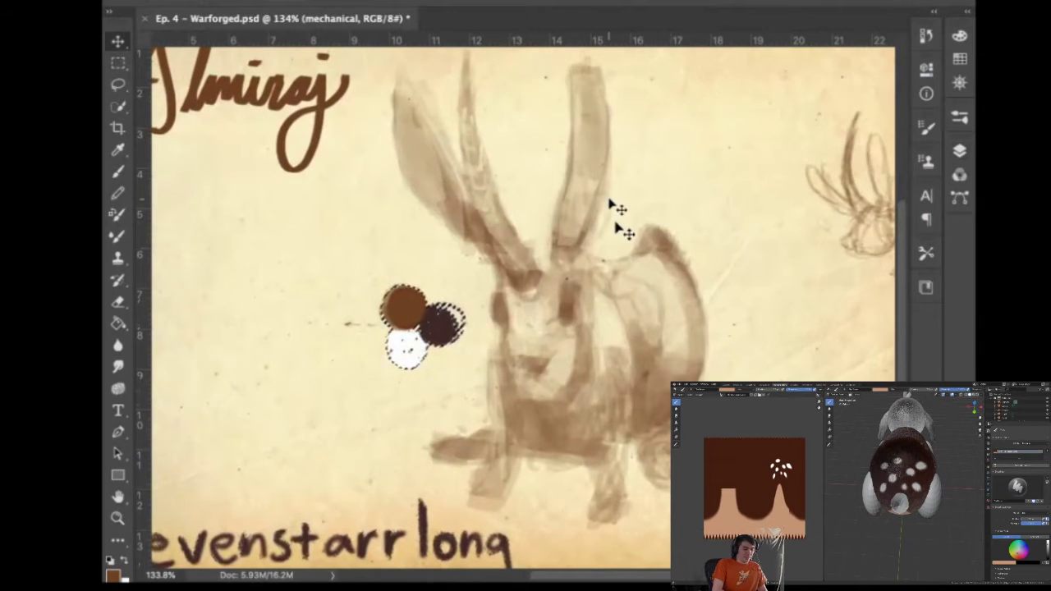
key(z)
key(space)
mouse_move(618, 220)
mouse_down()
mouse_move(493, 235)
mouse_move(502, 254)
mouse_up()
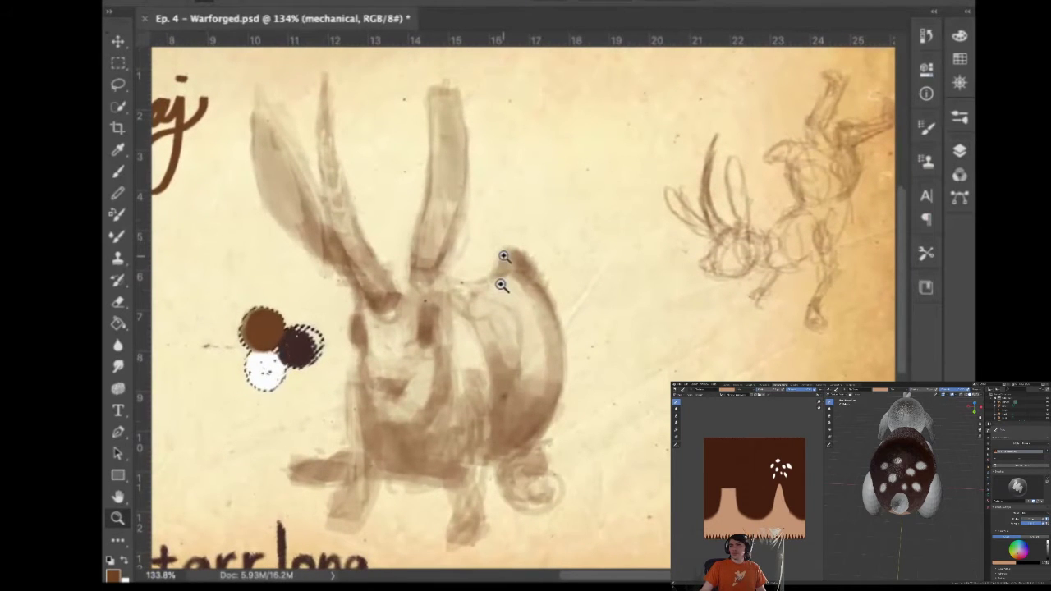
key(b)
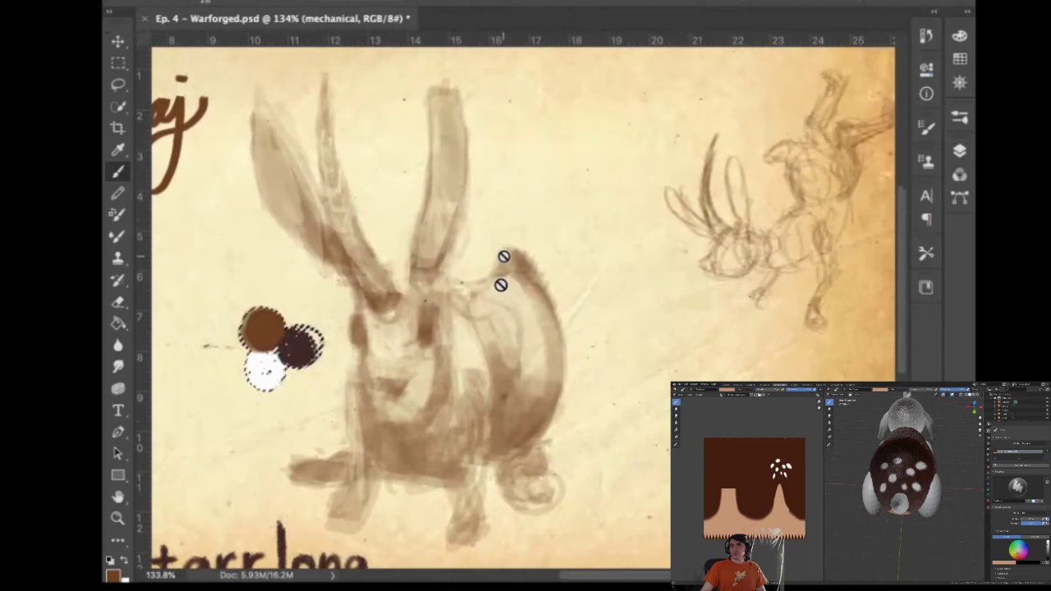
key(ctrl+d)
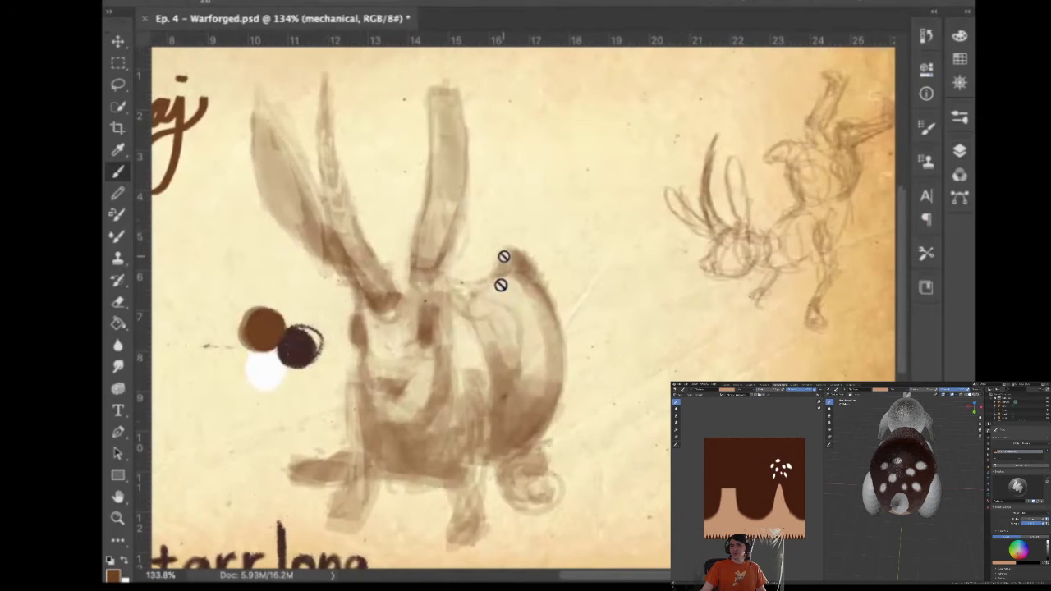
key(F7)
click(891, 206)
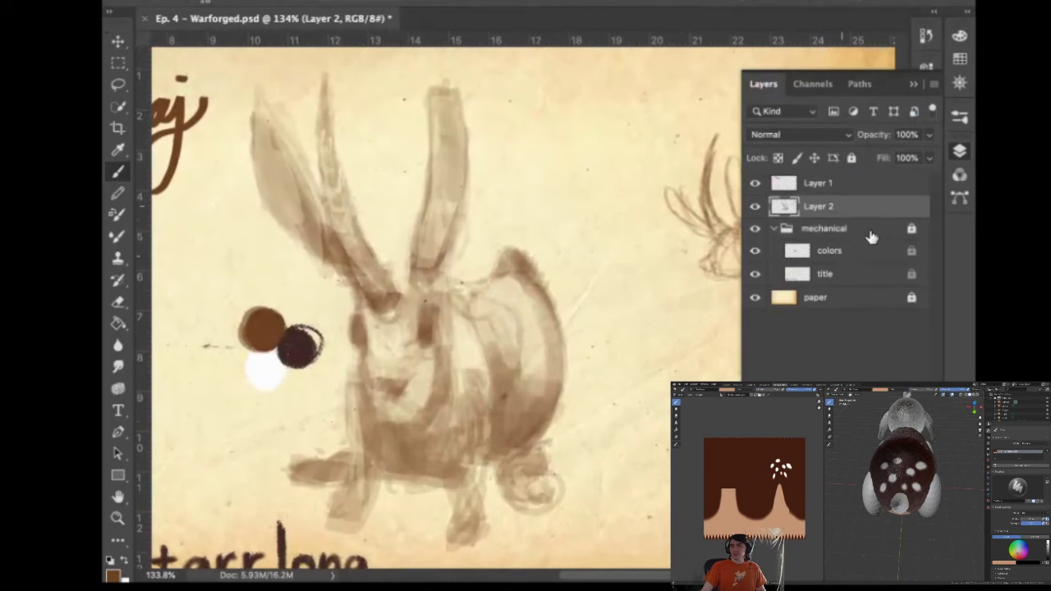
key(F7)
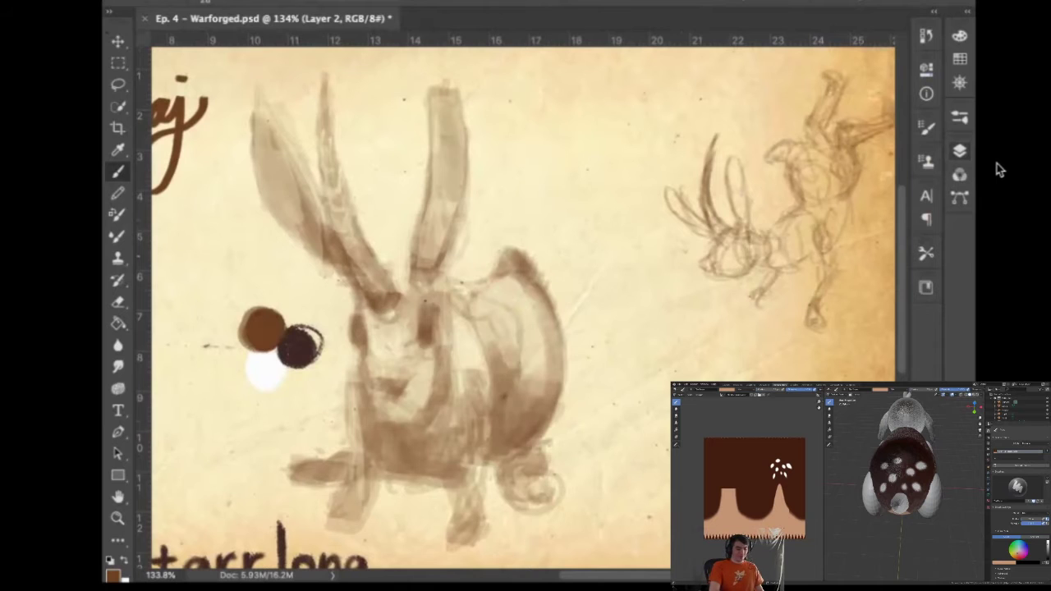
Try to darken the outer edge of the front-facing rabbit's haunch with brown brush strokes
key(i)
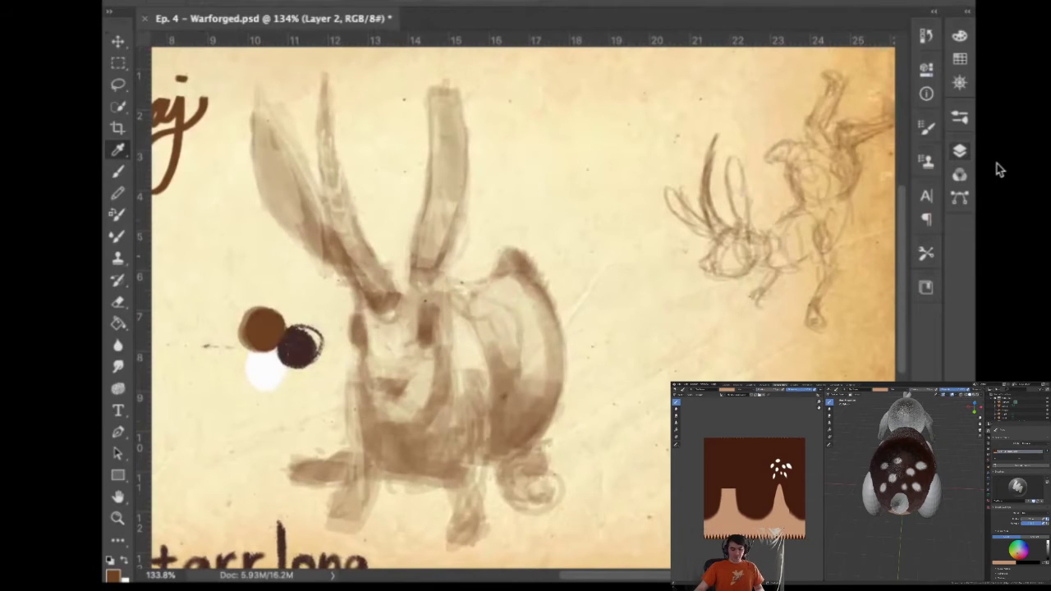
key(b)
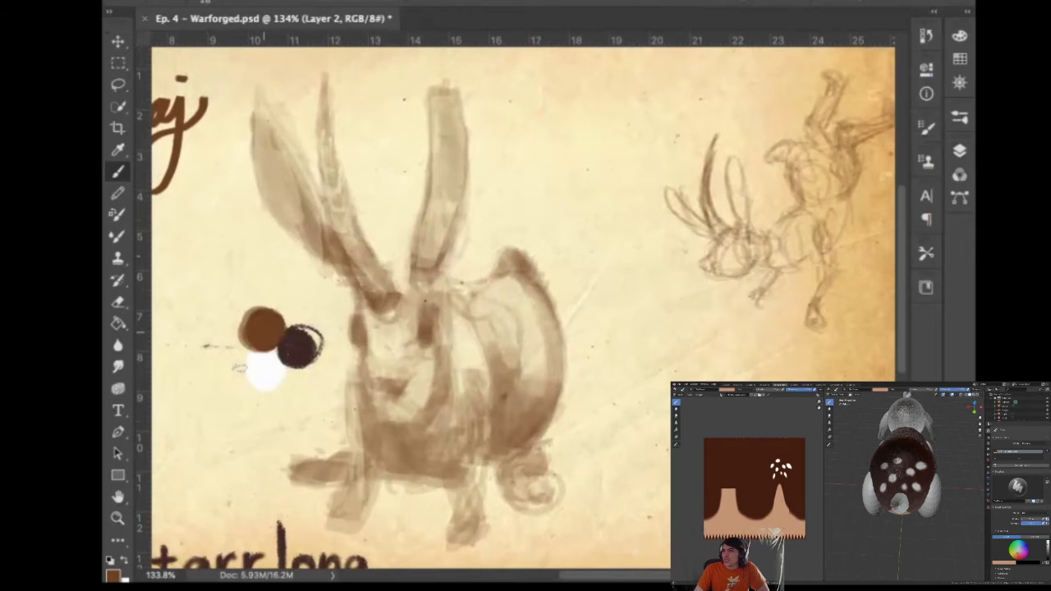
mouse_move(503, 357)
mouse_down()
mouse_move(503, 379)
mouse_move(503, 300)
mouse_move(512, 440)
mouse_up()
mouse_move(527, 304)
mouse_down()
mouse_move(525, 344)
mouse_move(561, 353)
mouse_up()
drag(528, 276, 560, 369)
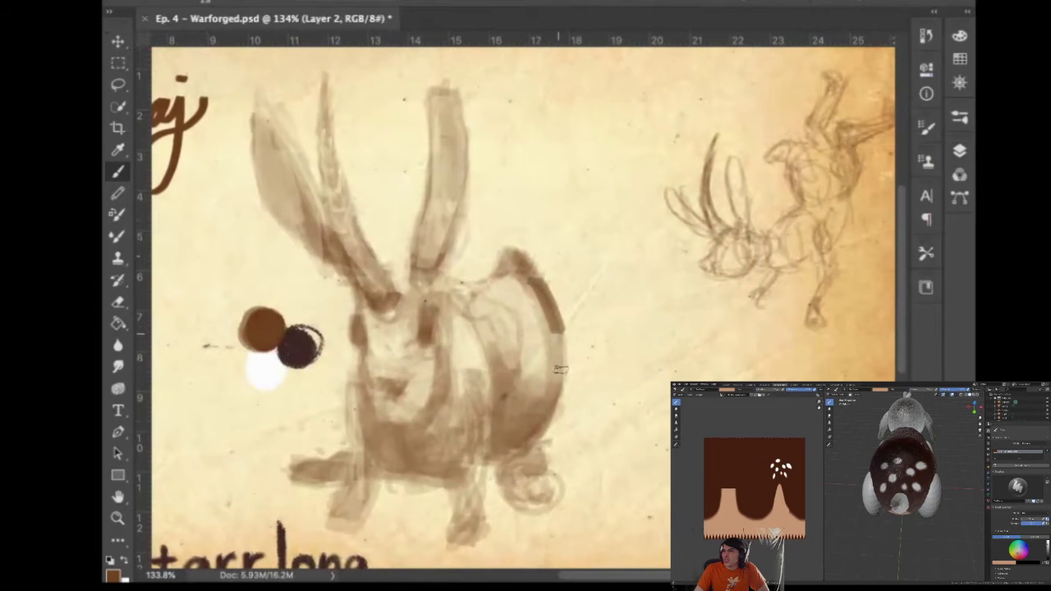
drag(562, 310, 563, 353)
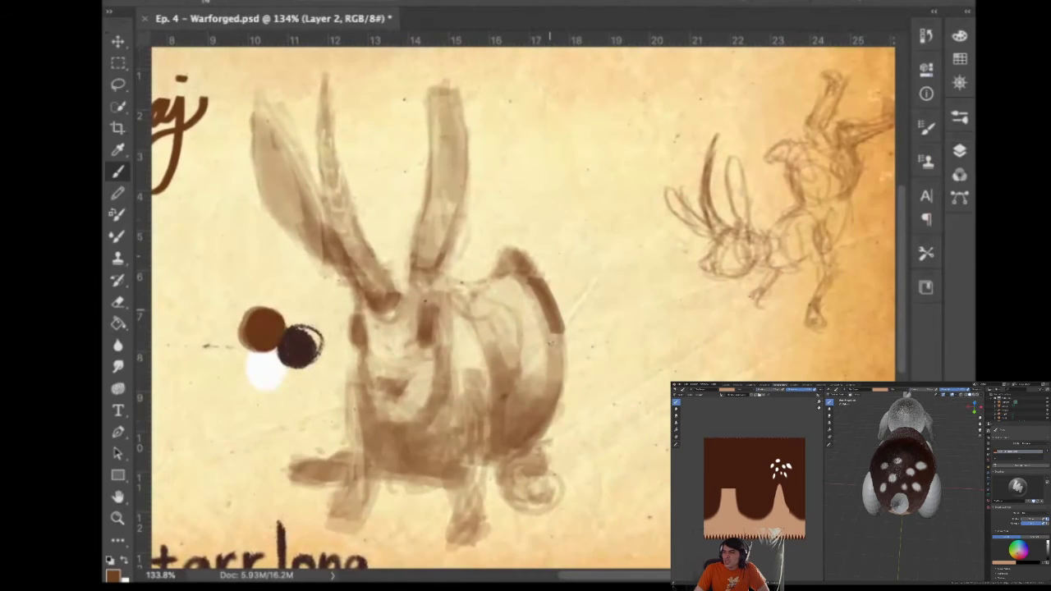
key(ctrl+z)
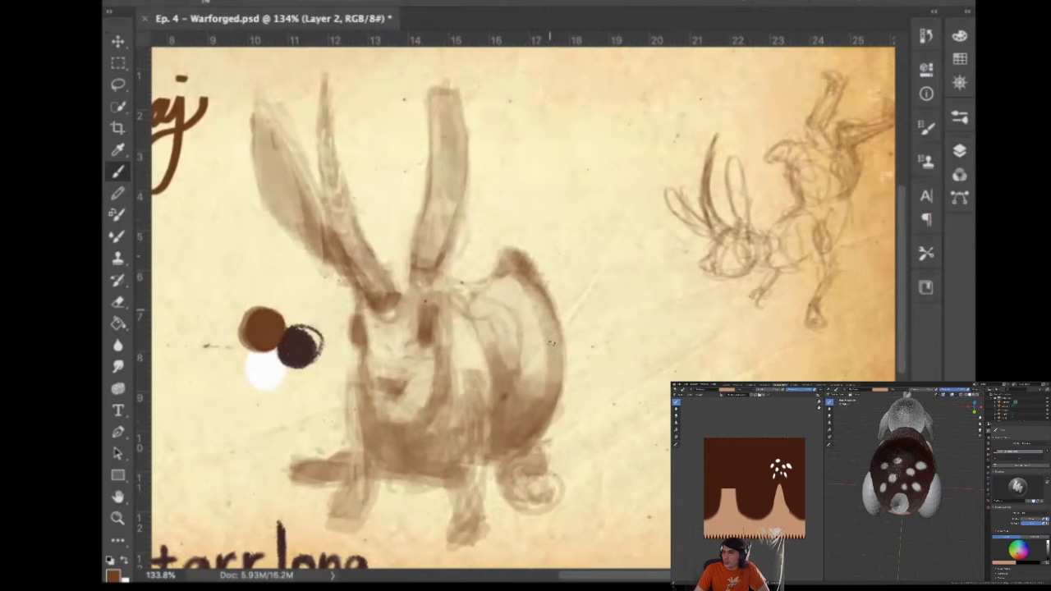
Brush short brown fur marks along the neck behind the front-facing rabbit's eye
mouse_move(447, 294)
mouse_down()
mouse_move(459, 293)
mouse_move(467, 311)
mouse_up()
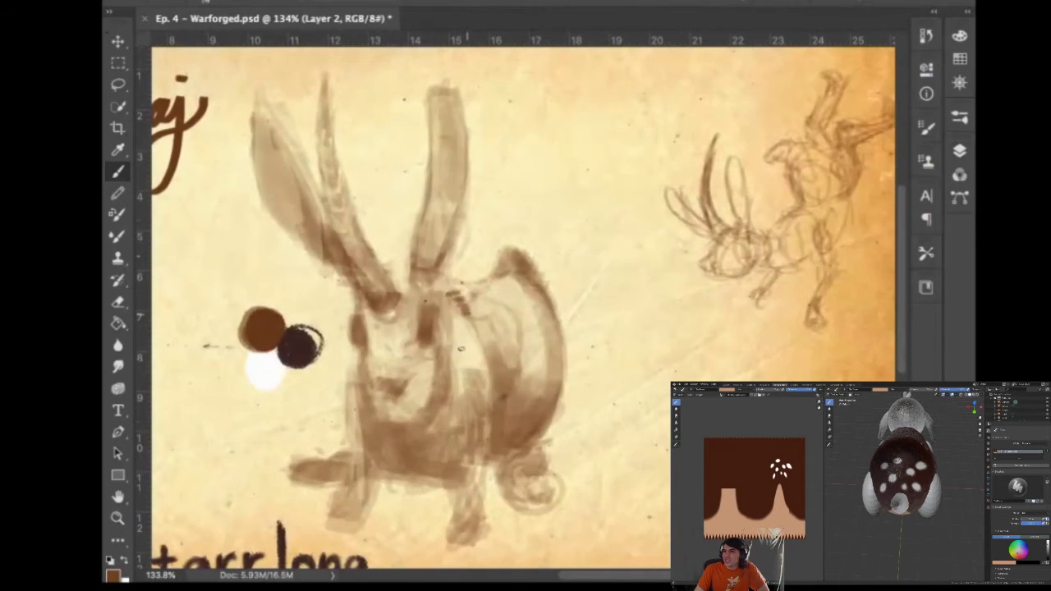
key(ctrl+z)
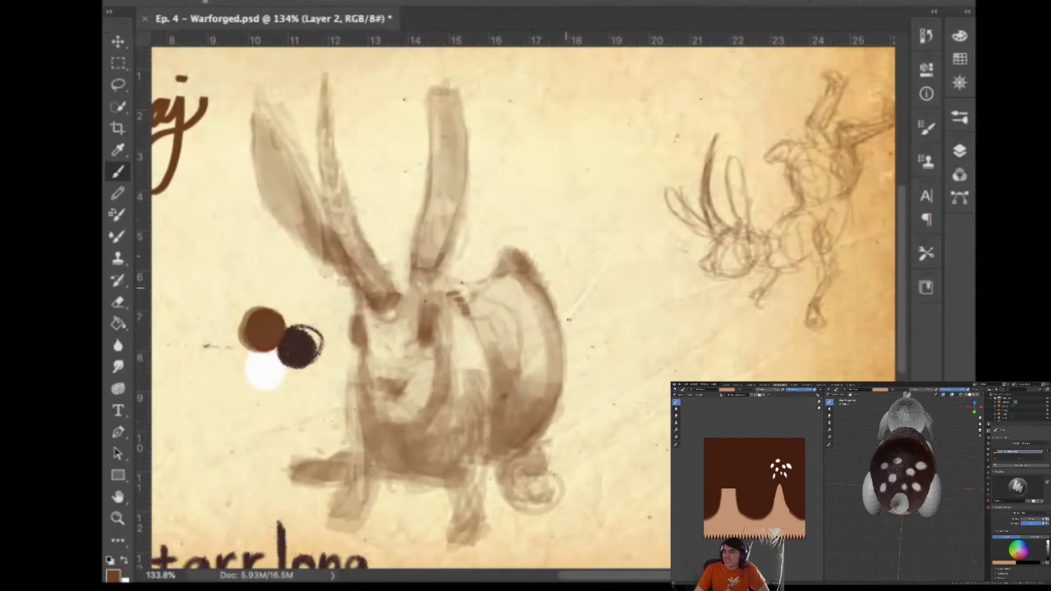
drag(467, 315, 476, 334)
Fill both of the front-facing rabbit's eyes with darker brown
mouse_move(421, 332)
mouse_down()
mouse_move(432, 315)
mouse_move(437, 330)
mouse_up()
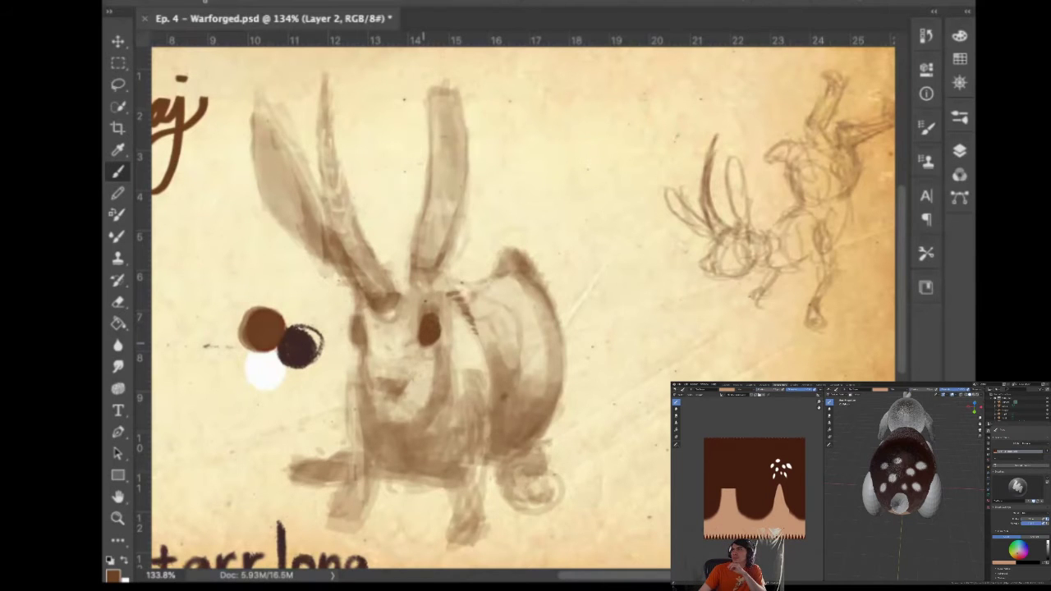
key(ctrl+z)
drag(355, 339, 369, 329)
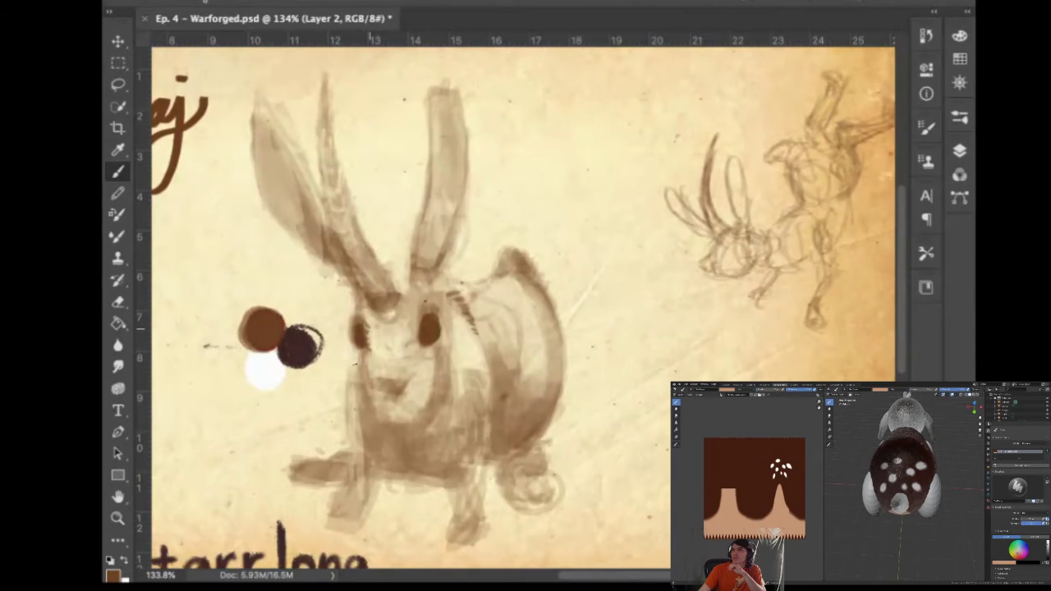
Add fur ticks to the rabbit's cheek and draw its nose and the mouth line beneath it
drag(451, 332, 456, 353)
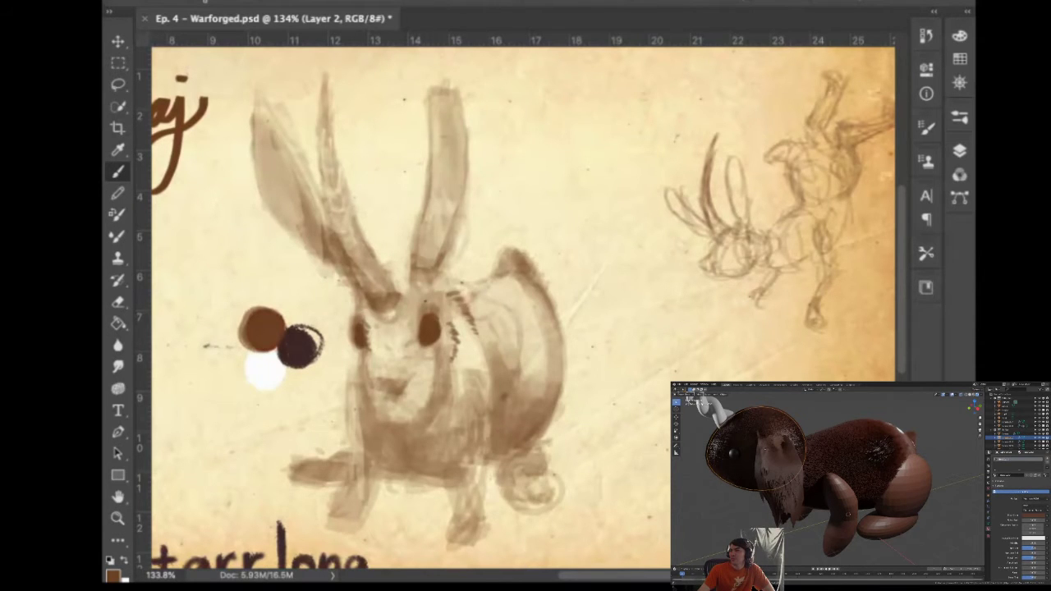
drag(424, 390, 417, 412)
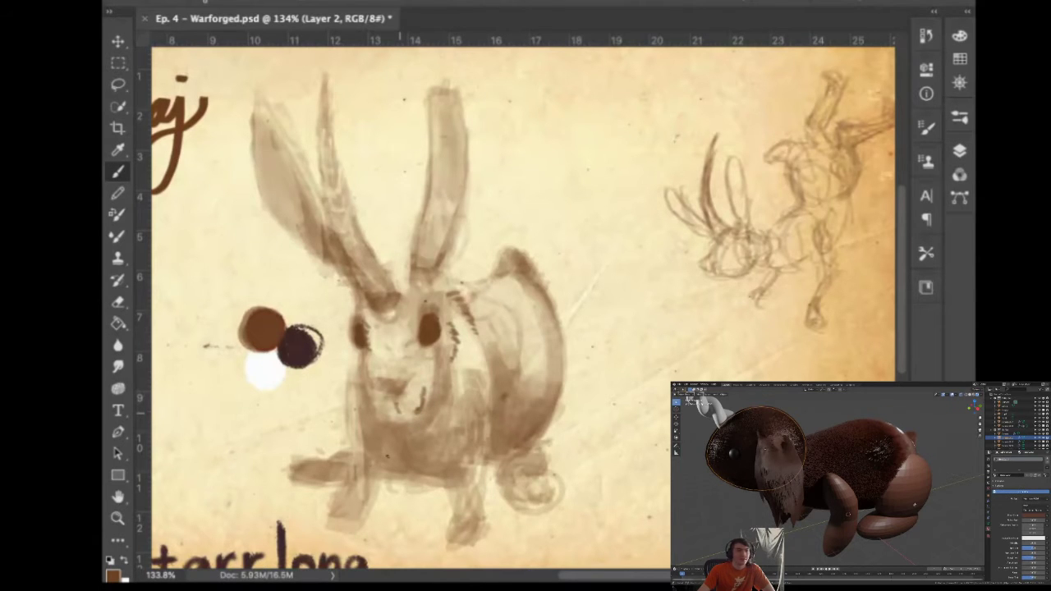
drag(394, 400, 402, 414)
drag(406, 377, 379, 385)
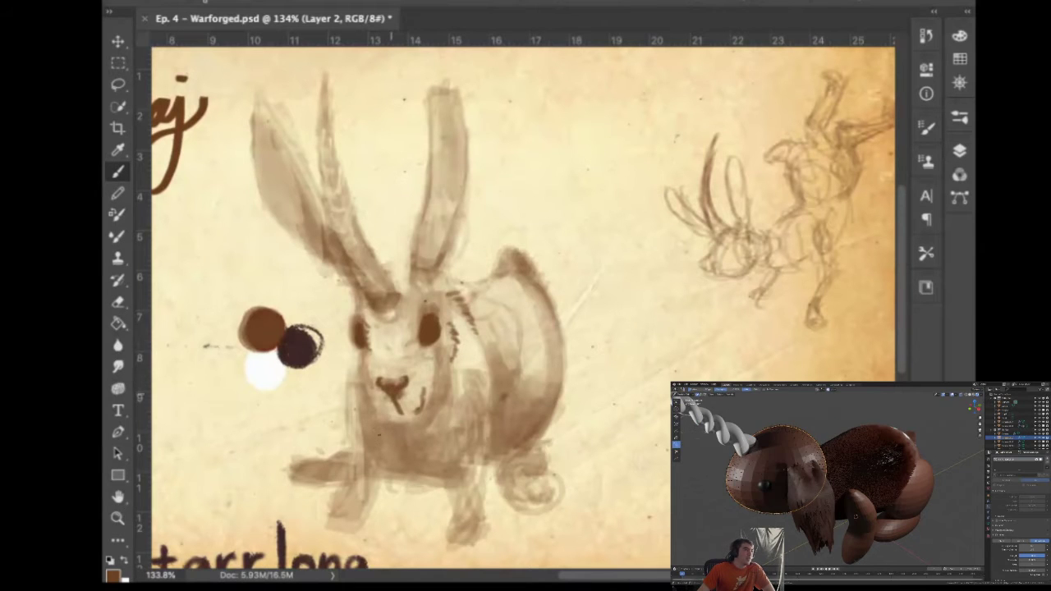
Outline the front-facing rabbit's muzzle, both cheeks and chin with short brown fur strokes
mouse_move(360, 377)
mouse_down()
mouse_move(366, 403)
mouse_move(393, 407)
mouse_up()
drag(357, 356, 358, 379)
drag(356, 348, 360, 377)
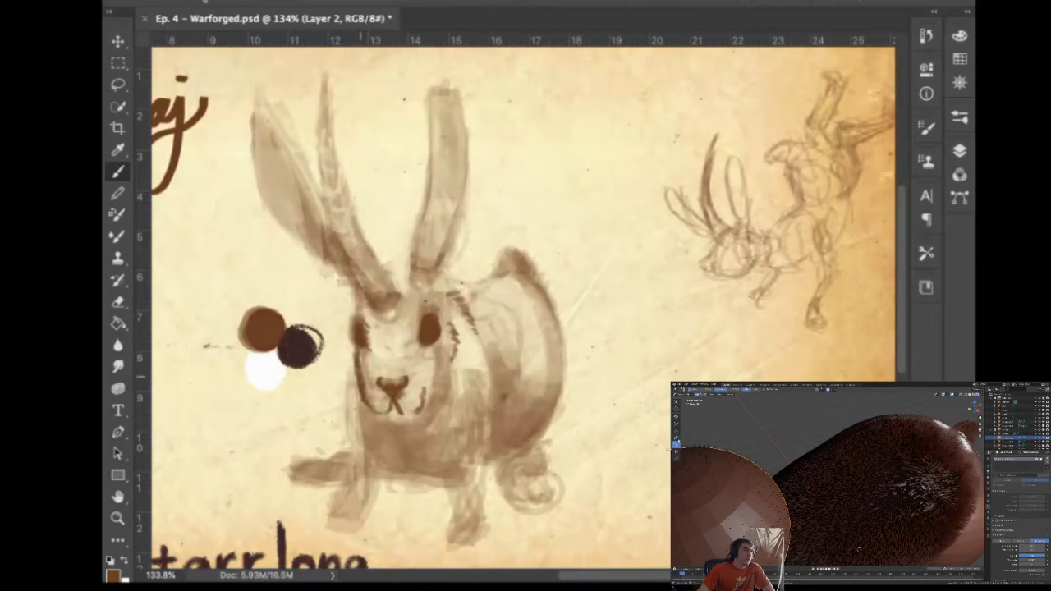
drag(452, 361, 446, 384)
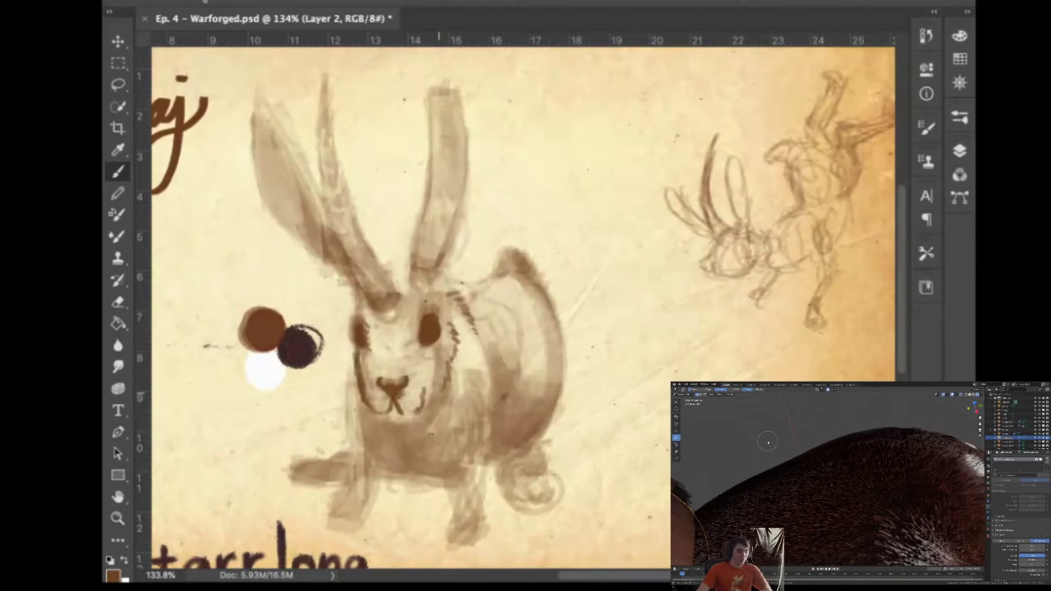
drag(382, 419, 416, 421)
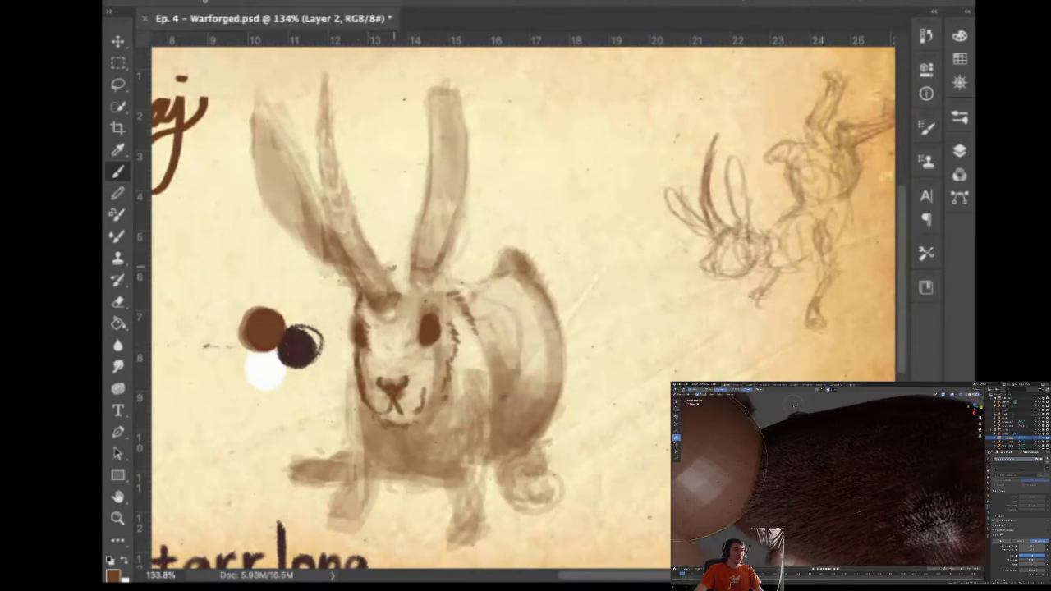
Draw curved ridges and dark edges along the front-facing rabbit's horn from its base to the tip
drag(386, 275, 395, 294)
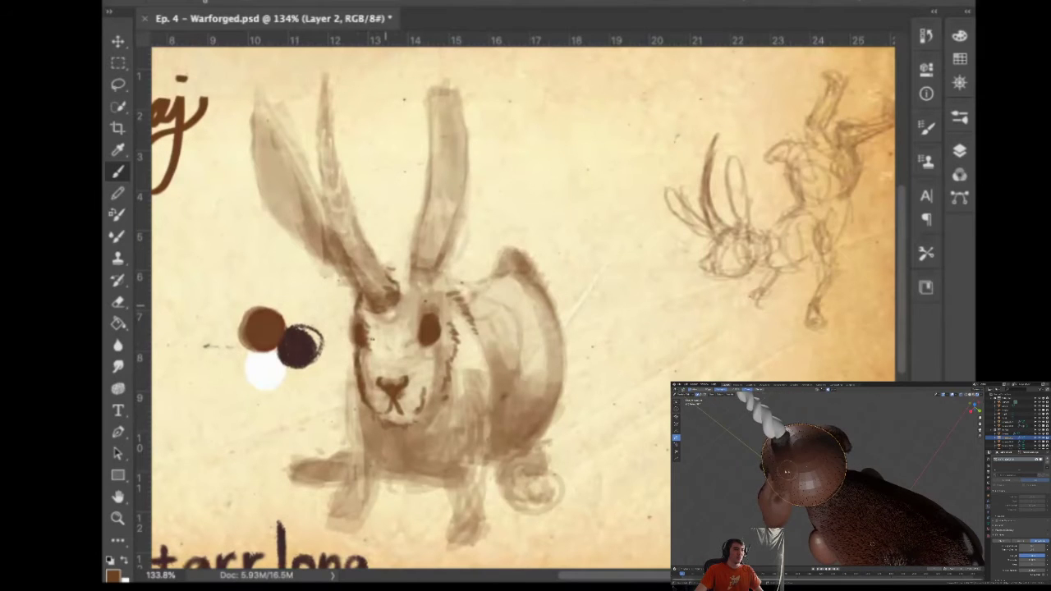
mouse_move(381, 285)
mouse_down()
mouse_move(376, 273)
mouse_move(355, 273)
mouse_up()
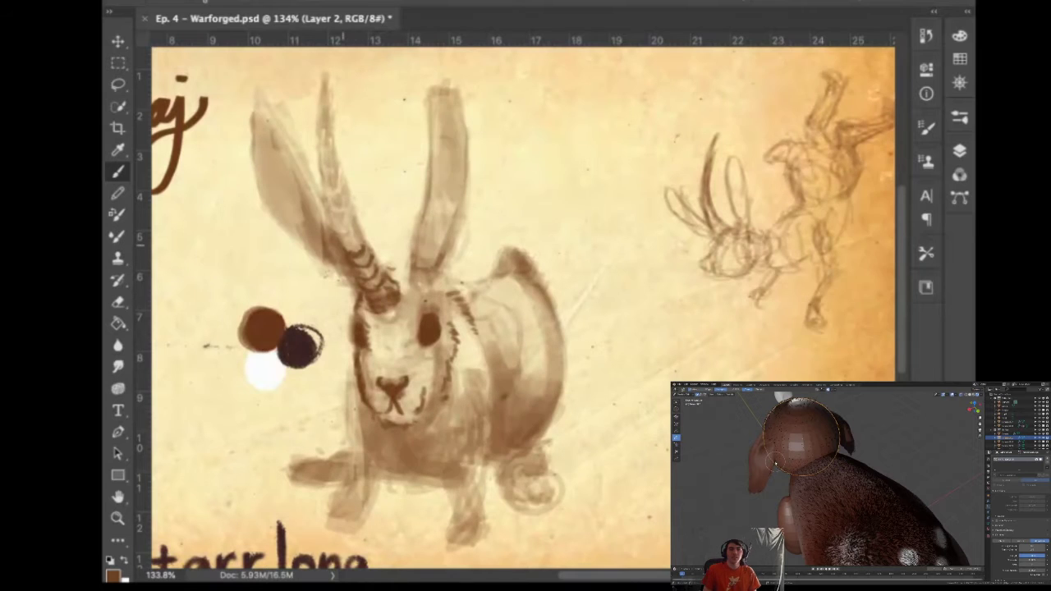
drag(352, 228, 328, 186)
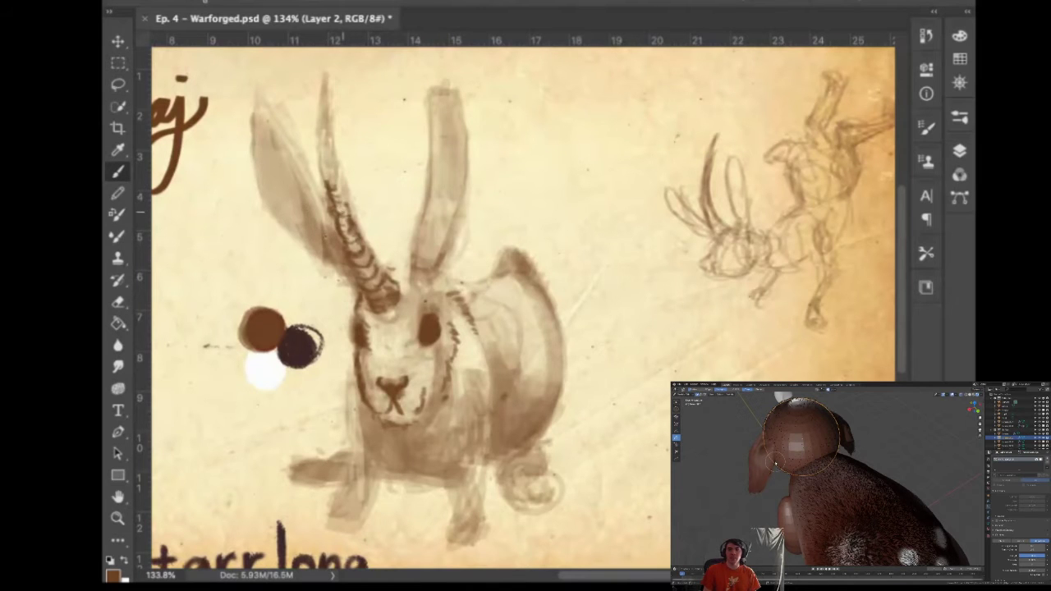
mouse_move(340, 192)
mouse_down()
mouse_move(322, 154)
mouse_move(329, 186)
mouse_move(324, 76)
mouse_move(332, 143)
mouse_up()
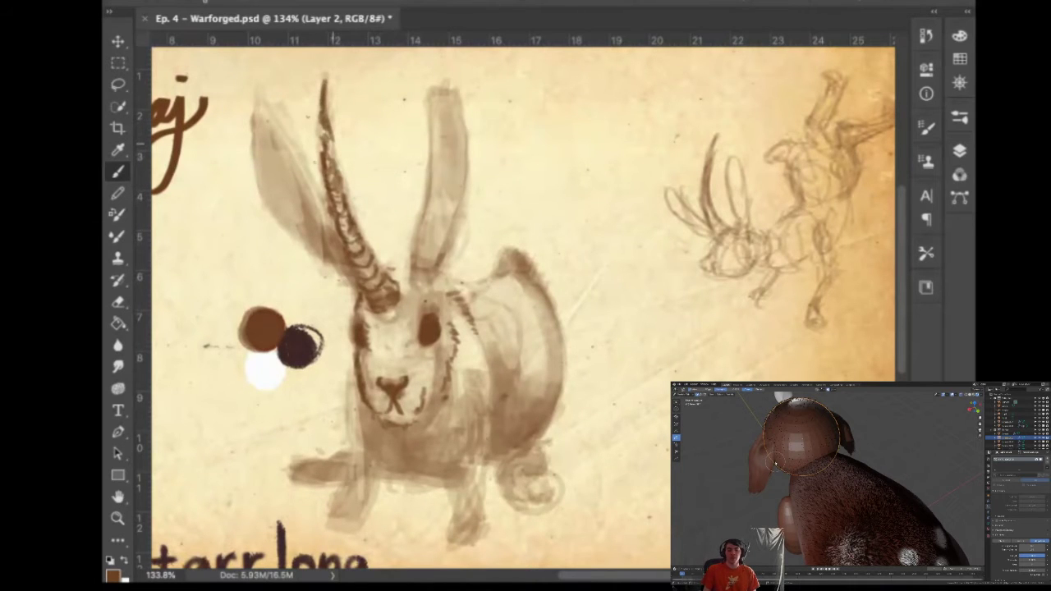
Lighten the upper horn's ridges and soften the mouth corner with a smaller eraser
key(e)
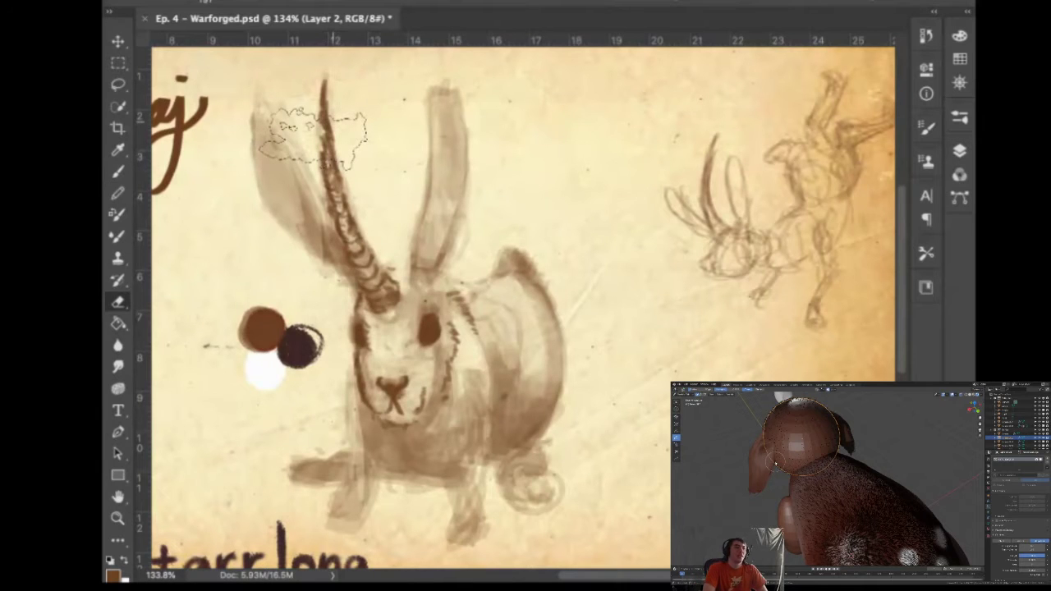
drag(403, 150, 353, 203)
drag(525, 204, 390, 190)
mouse_move(506, 148)
mouse_down()
mouse_move(504, 114)
mouse_move(514, 264)
mouse_move(527, 228)
mouse_move(515, 220)
mouse_up()
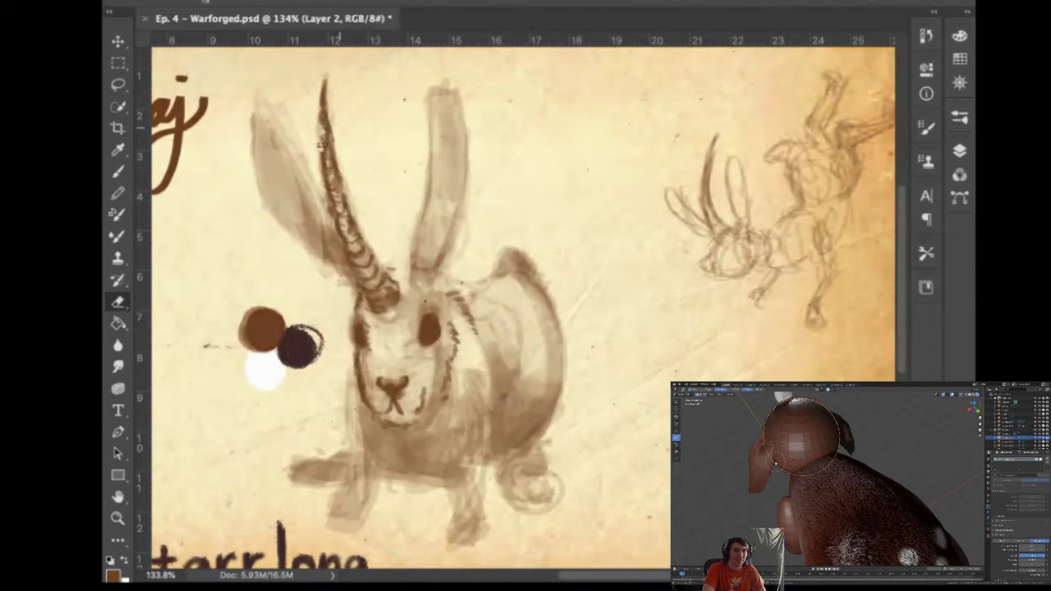
drag(384, 115, 379, 177)
drag(524, 193, 527, 275)
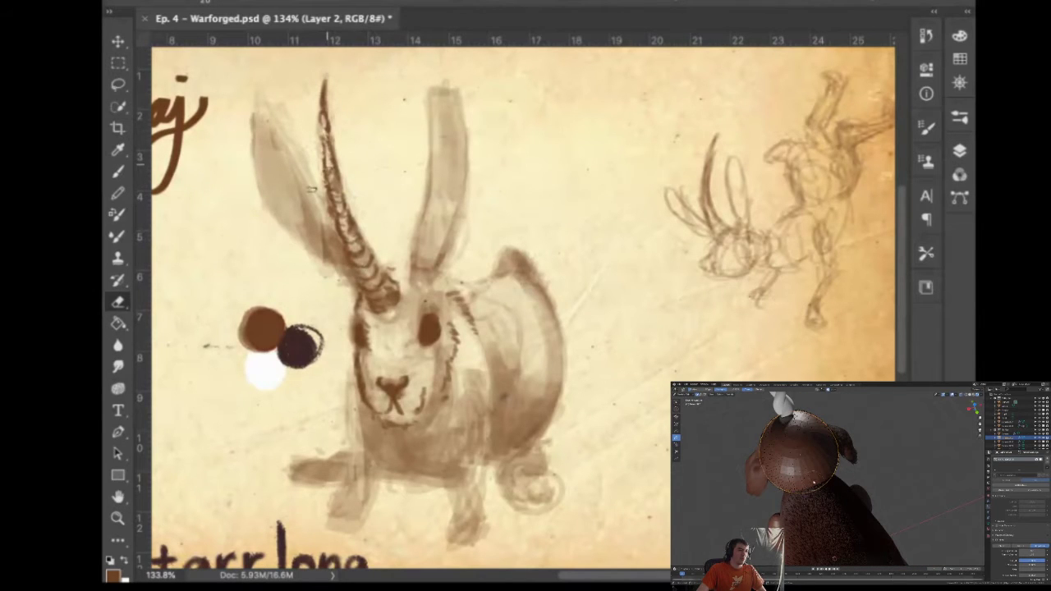
mouse_move(330, 149)
mouse_down()
mouse_move(324, 99)
mouse_move(324, 115)
mouse_up()
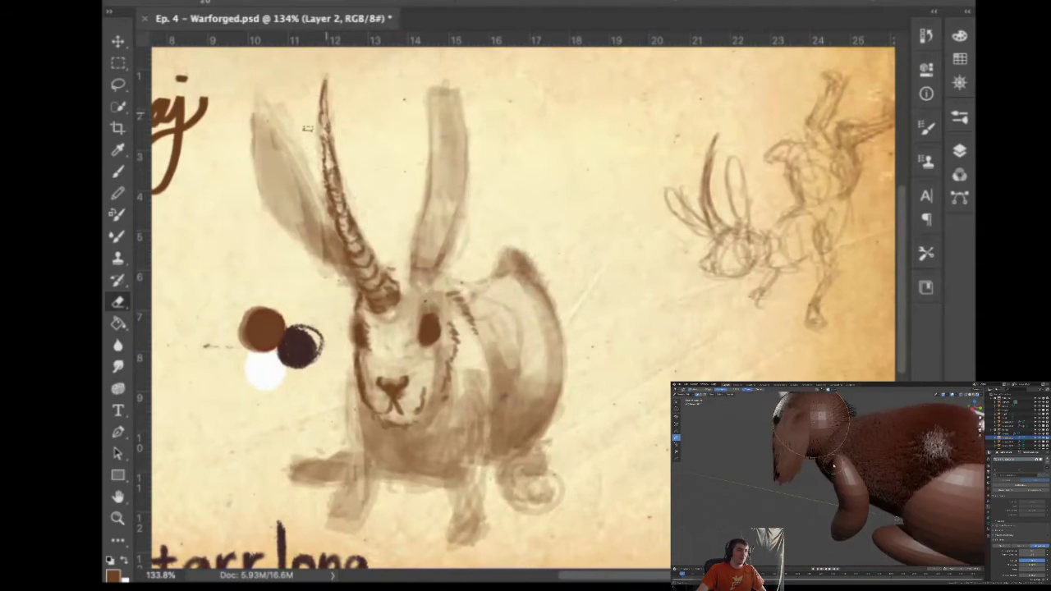
drag(425, 392, 419, 399)
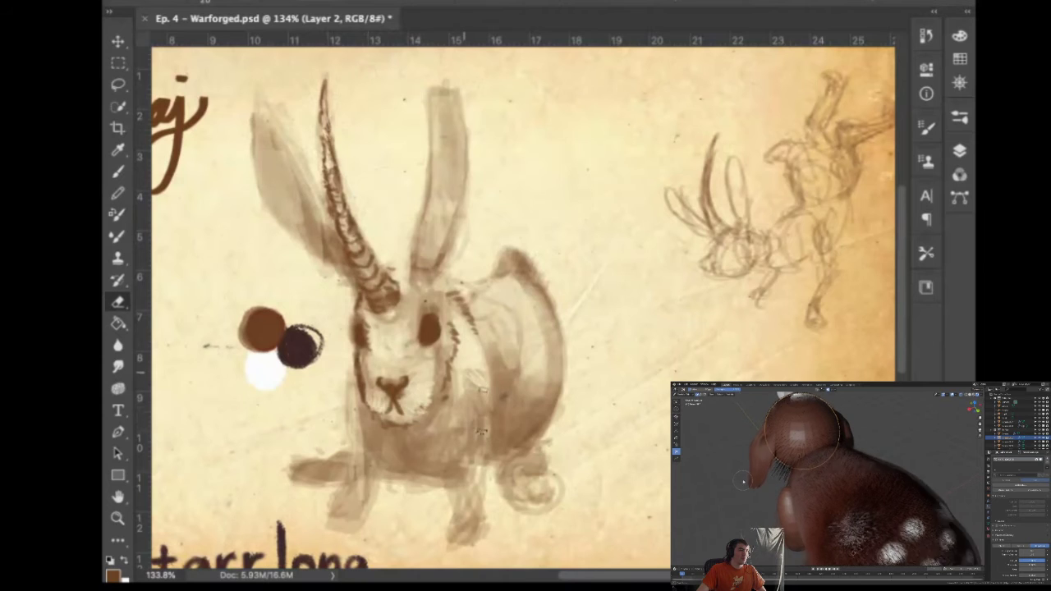
Erase fine light fur strokes into the front-facing rabbit's neck and chest, and feather the upper edge of its rump
mouse_move(464, 389)
mouse_down()
mouse_move(487, 414)
mouse_move(479, 446)
mouse_up()
drag(465, 395, 477, 413)
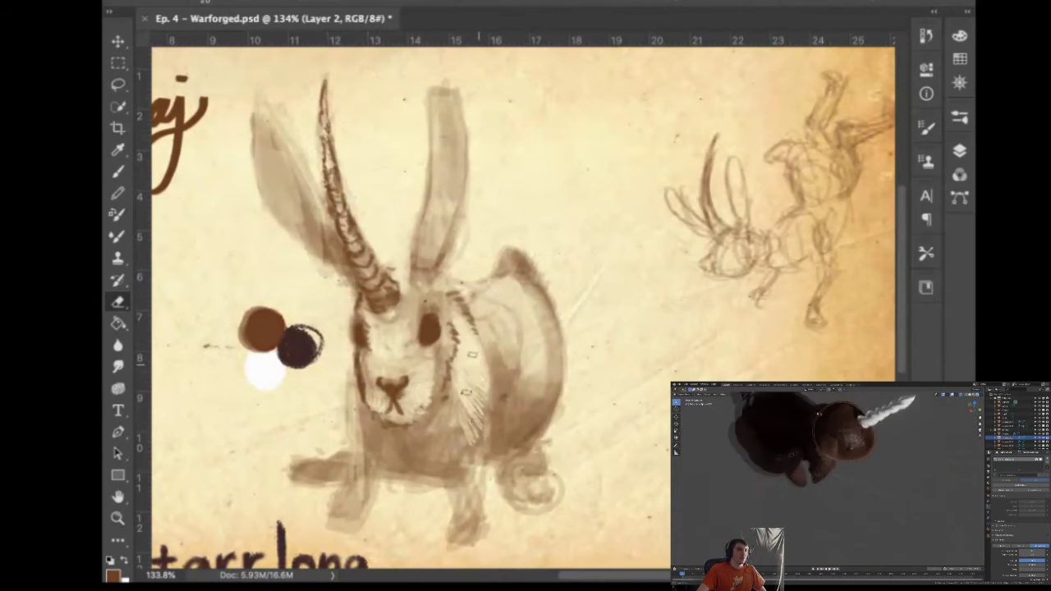
mouse_move(457, 399)
mouse_down()
mouse_move(467, 435)
mouse_move(452, 455)
mouse_up()
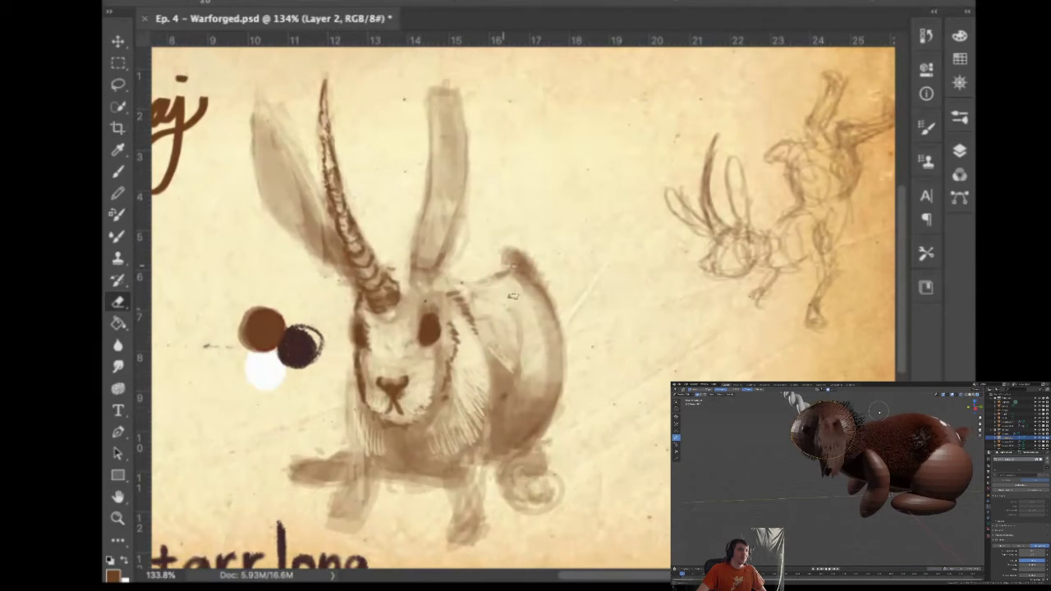
drag(508, 248, 527, 269)
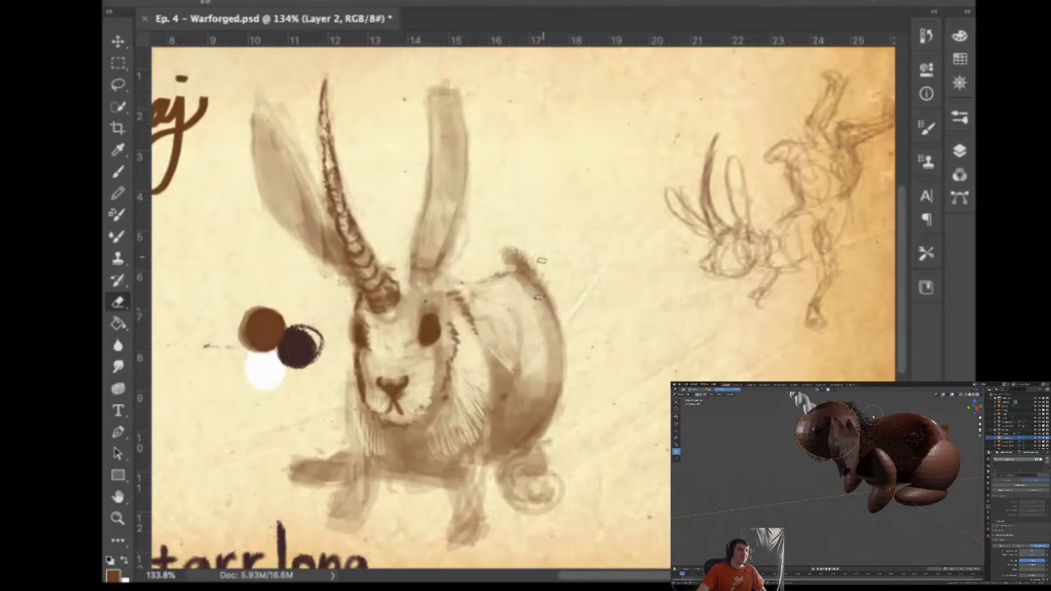
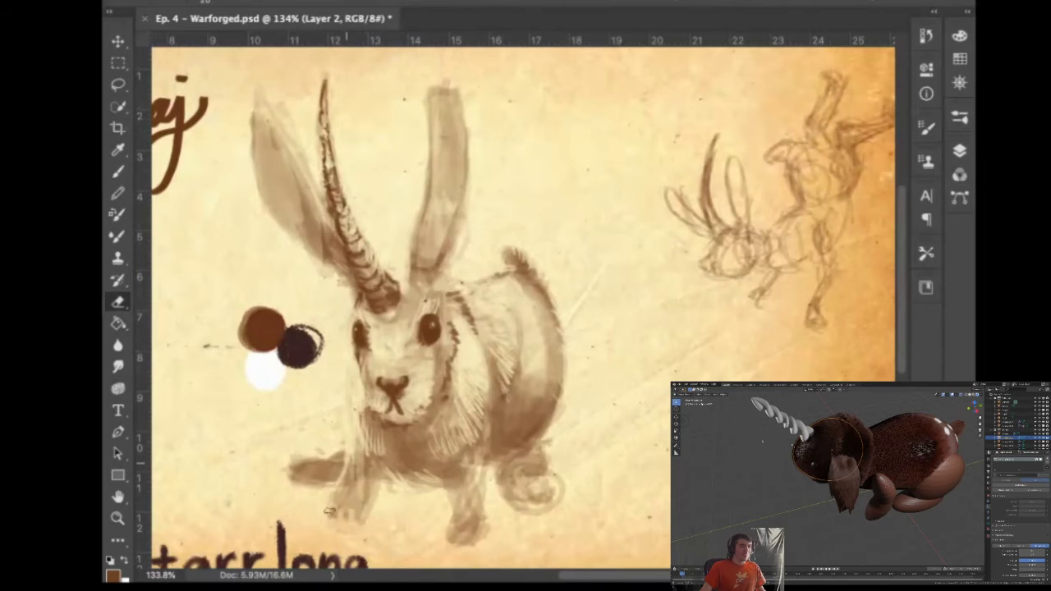
Sample the brown colour and brush dark fur strokes down the front-facing rabbit's shoulder behind the cheek
key(i)
click(239, 362)
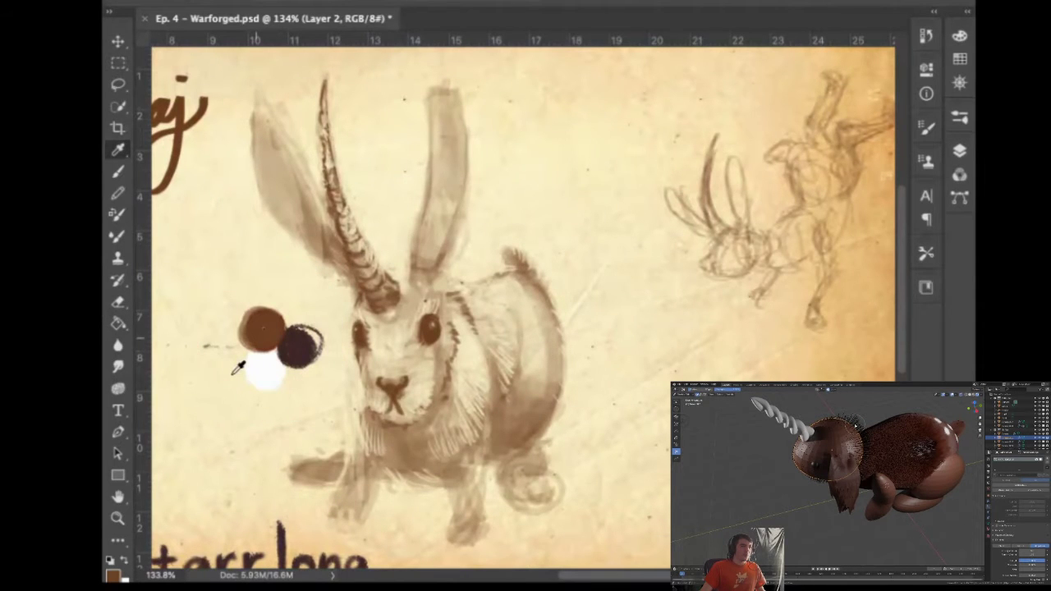
key(b)
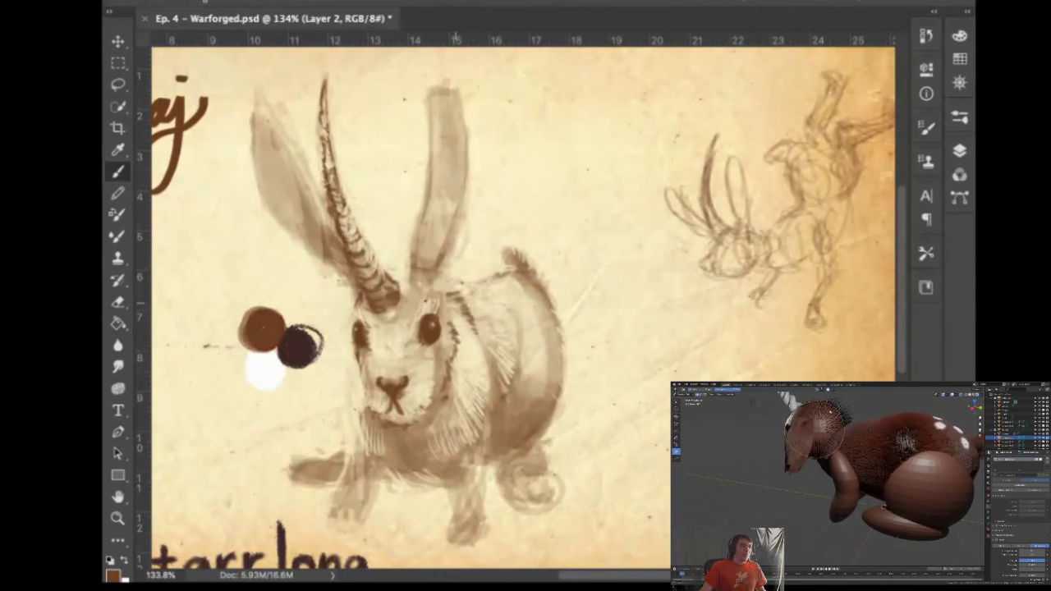
drag(532, 322, 538, 322)
drag(586, 250, 565, 219)
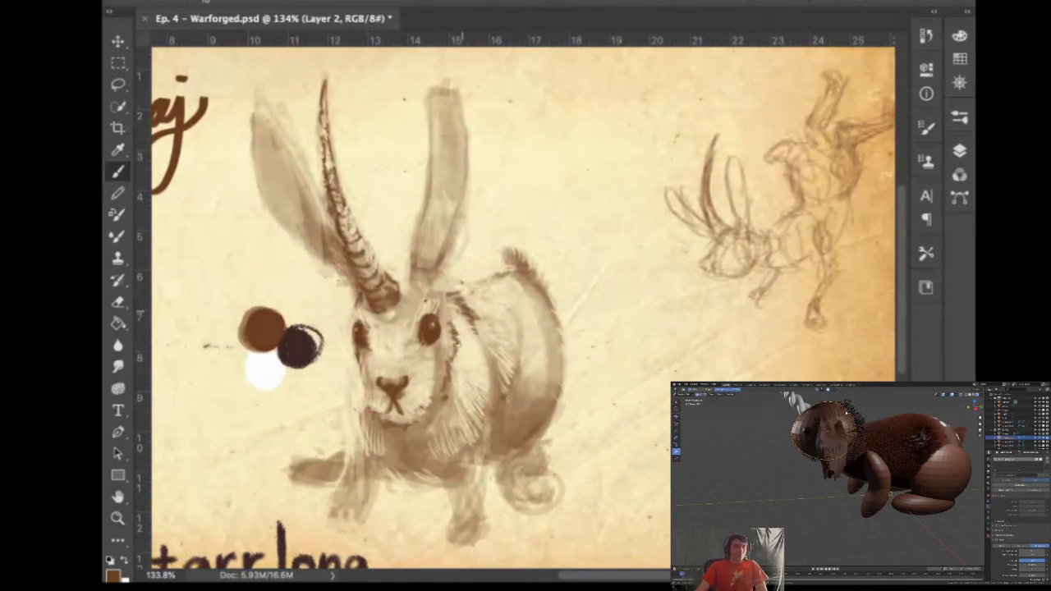
drag(478, 362, 491, 389)
drag(464, 319, 491, 385)
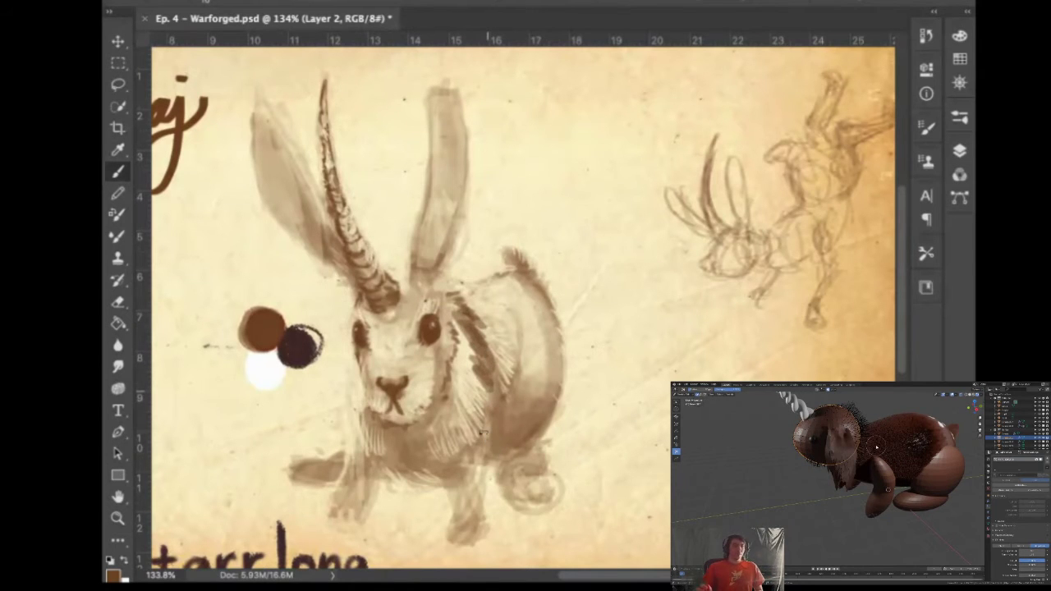
Fill the front-facing rabbit's lower flank and haunch with dark brown brush strokes running up toward the back
drag(494, 454, 516, 418)
mouse_move(506, 449)
mouse_down()
mouse_move(515, 417)
mouse_move(528, 413)
mouse_up()
mouse_move(532, 450)
mouse_down()
mouse_move(555, 373)
mouse_move(543, 444)
mouse_up()
drag(534, 409, 532, 379)
mouse_move(519, 425)
mouse_down()
mouse_move(524, 383)
mouse_move(513, 384)
mouse_move(528, 409)
mouse_move(532, 385)
mouse_move(548, 376)
mouse_move(510, 379)
mouse_move(496, 394)
mouse_move(519, 363)
mouse_move(502, 340)
mouse_move(542, 386)
mouse_move(553, 350)
mouse_move(539, 343)
mouse_up()
Darken the front-facing rabbit's chest, cheeks and muzzle with short brown fur strokes
drag(452, 383, 447, 399)
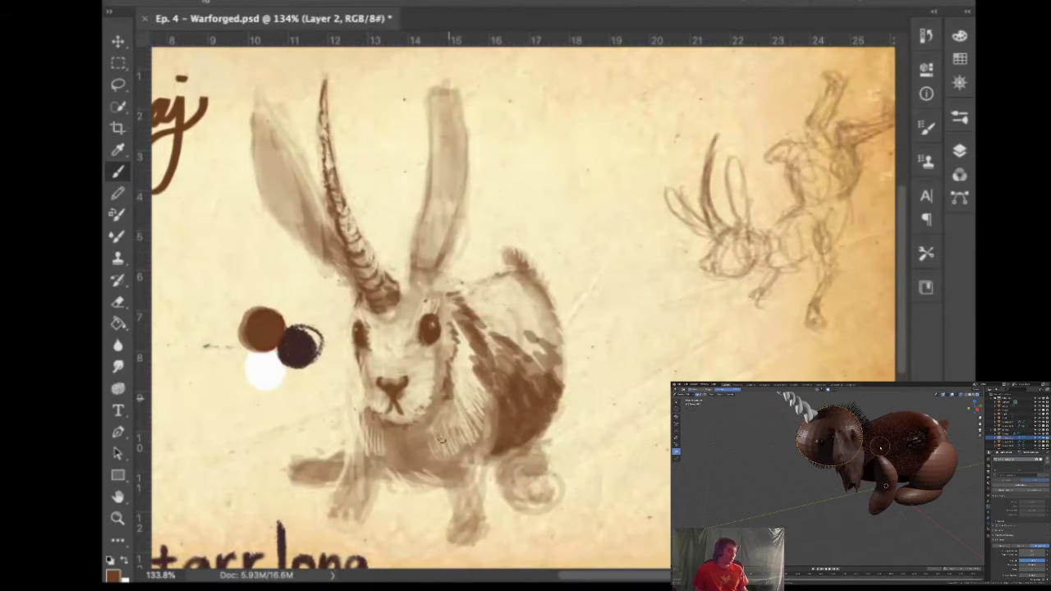
mouse_move(428, 450)
mouse_down()
mouse_move(425, 418)
mouse_move(416, 442)
mouse_move(386, 428)
mouse_move(371, 404)
mouse_move(371, 429)
mouse_move(393, 456)
mouse_move(417, 463)
mouse_move(463, 404)
mouse_move(465, 365)
mouse_move(480, 386)
mouse_move(456, 394)
mouse_up()
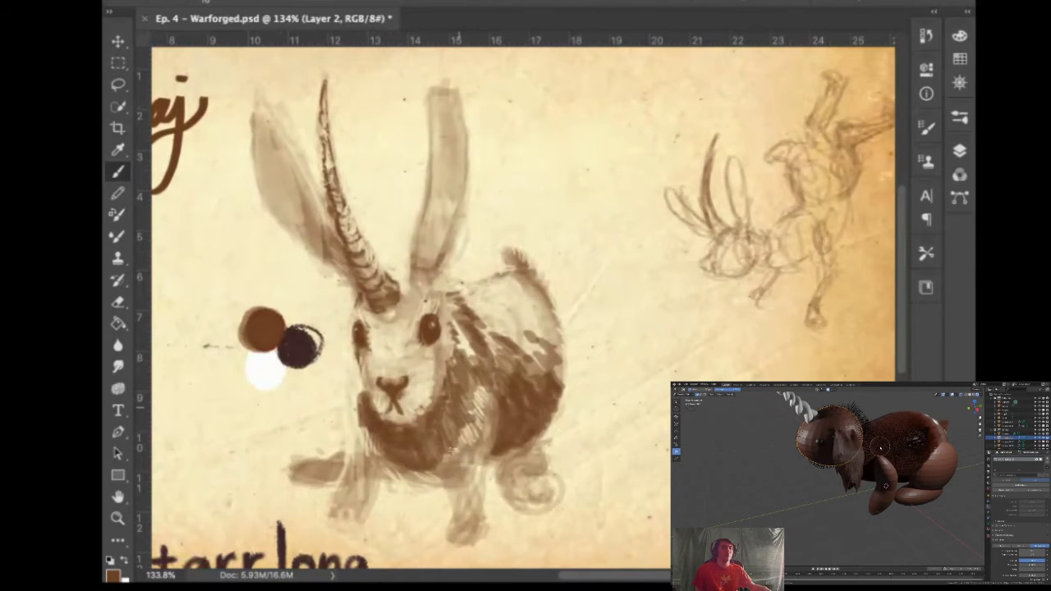
mouse_move(439, 347)
mouse_down()
mouse_move(425, 353)
mouse_move(444, 334)
mouse_move(451, 344)
mouse_up()
drag(358, 351, 365, 381)
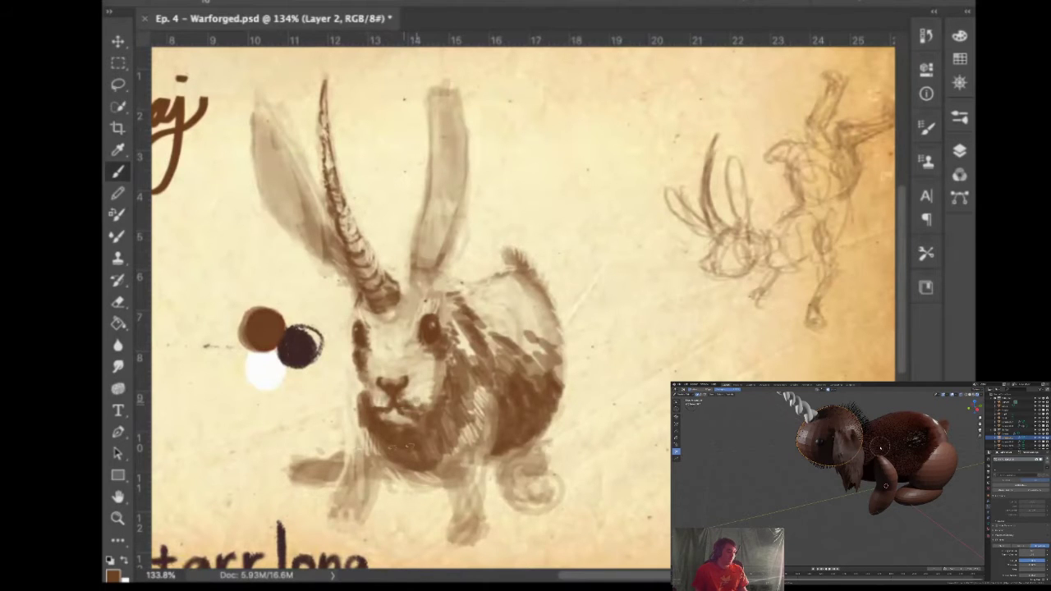
click(421, 397)
mouse_move(433, 386)
mouse_down()
mouse_move(442, 376)
mouse_move(386, 402)
mouse_up()
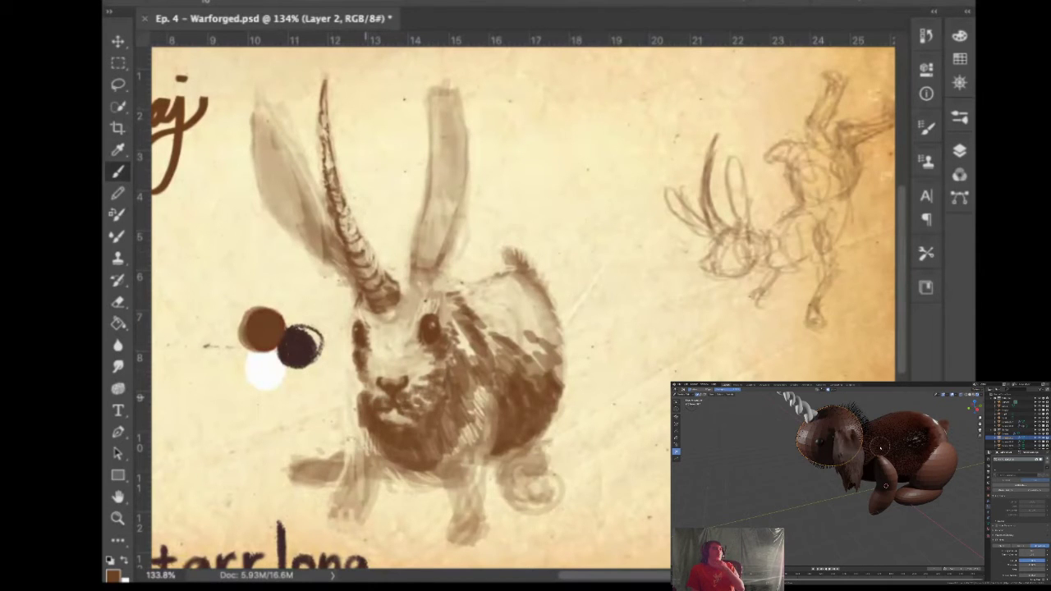
mouse_move(367, 390)
mouse_down()
mouse_move(366, 407)
mouse_move(368, 397)
mouse_up()
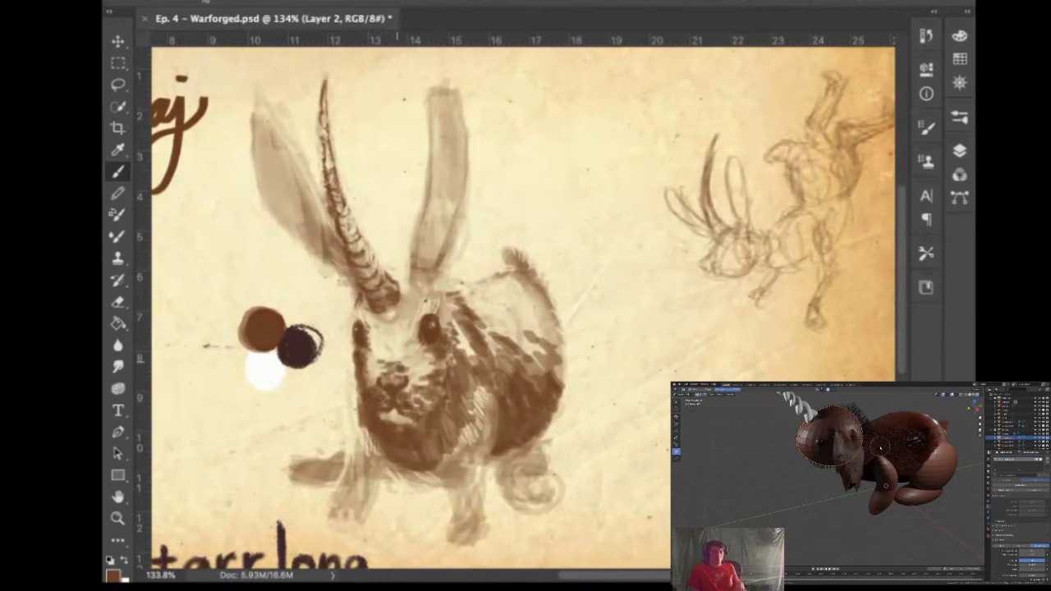
Cover the forehead around the horn base and eyes with brown fur strokes, and darken the chin and chest beneath
mouse_move(412, 329)
mouse_down()
mouse_move(409, 343)
mouse_move(416, 310)
mouse_up()
mouse_move(411, 284)
mouse_down()
mouse_move(410, 305)
mouse_move(403, 291)
mouse_up()
drag(405, 300, 402, 313)
mouse_move(398, 309)
mouse_down()
mouse_move(394, 321)
mouse_move(381, 318)
mouse_move(371, 300)
mouse_move(365, 319)
mouse_move(386, 355)
mouse_move(408, 331)
mouse_move(391, 342)
mouse_move(407, 317)
mouse_move(368, 363)
mouse_move(386, 381)
mouse_move(427, 387)
mouse_move(433, 361)
mouse_up()
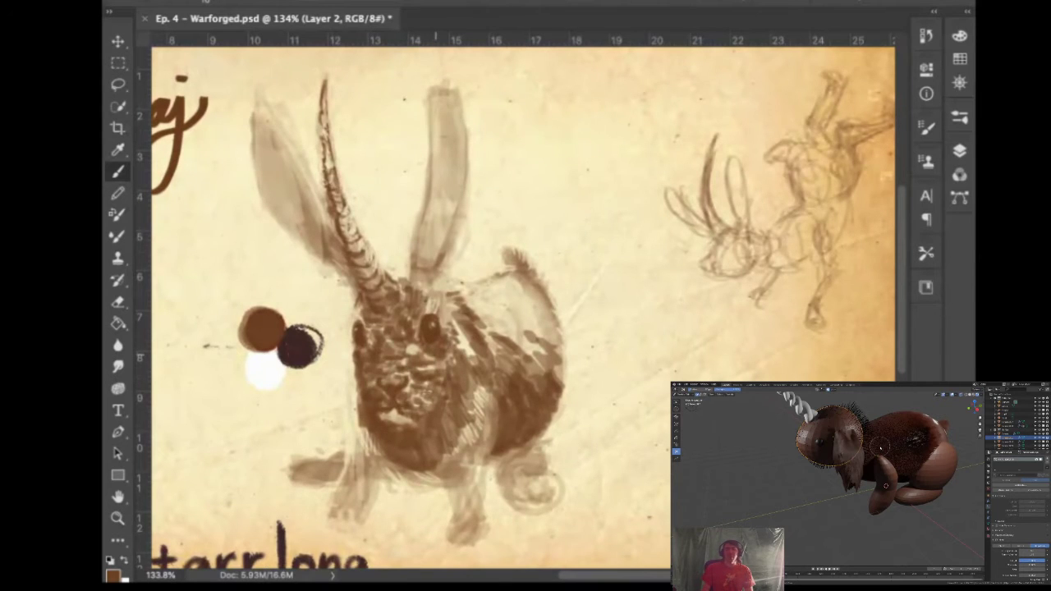
mouse_move(399, 416)
mouse_down()
mouse_move(412, 423)
mouse_move(402, 432)
mouse_up()
drag(407, 450, 414, 476)
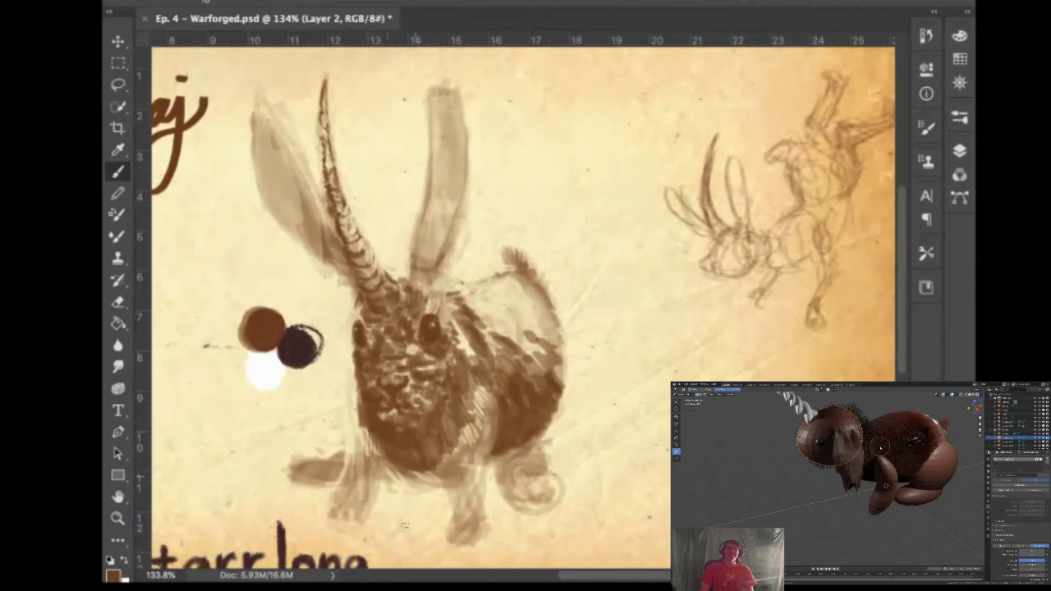
Paint the front leg below the horn side of the face solid brown from shoulder to paw
drag(361, 433, 356, 484)
drag(361, 473, 359, 504)
mouse_move(359, 438)
mouse_down()
mouse_move(358, 502)
mouse_move(340, 519)
mouse_move(371, 521)
mouse_up()
mouse_move(384, 455)
mouse_down()
mouse_move(383, 505)
mouse_move(371, 483)
mouse_up()
mouse_move(378, 422)
mouse_down()
mouse_move(361, 486)
mouse_move(356, 455)
mouse_up()
drag(380, 438, 368, 474)
mouse_move(385, 432)
mouse_down()
mouse_move(378, 495)
mouse_move(371, 509)
mouse_move(355, 509)
mouse_up()
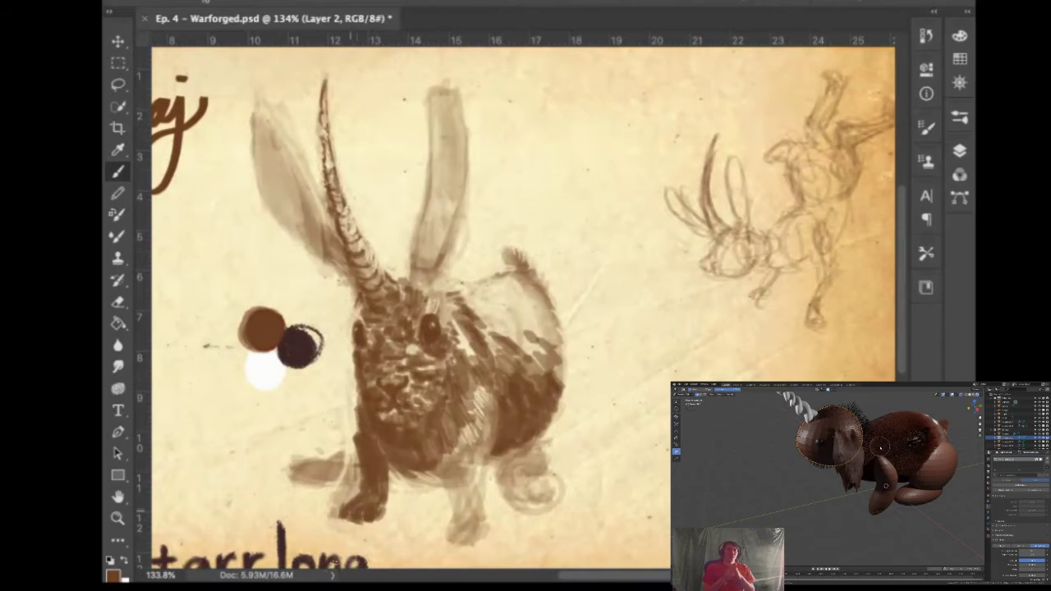
Paint the other front leg and paw brown, blending its shoulder into the chest, and undo the last stroke
mouse_move(447, 535)
mouse_down()
mouse_move(467, 534)
mouse_move(473, 518)
mouse_up()
mouse_move(448, 470)
mouse_down()
mouse_move(457, 527)
mouse_move(475, 528)
mouse_up()
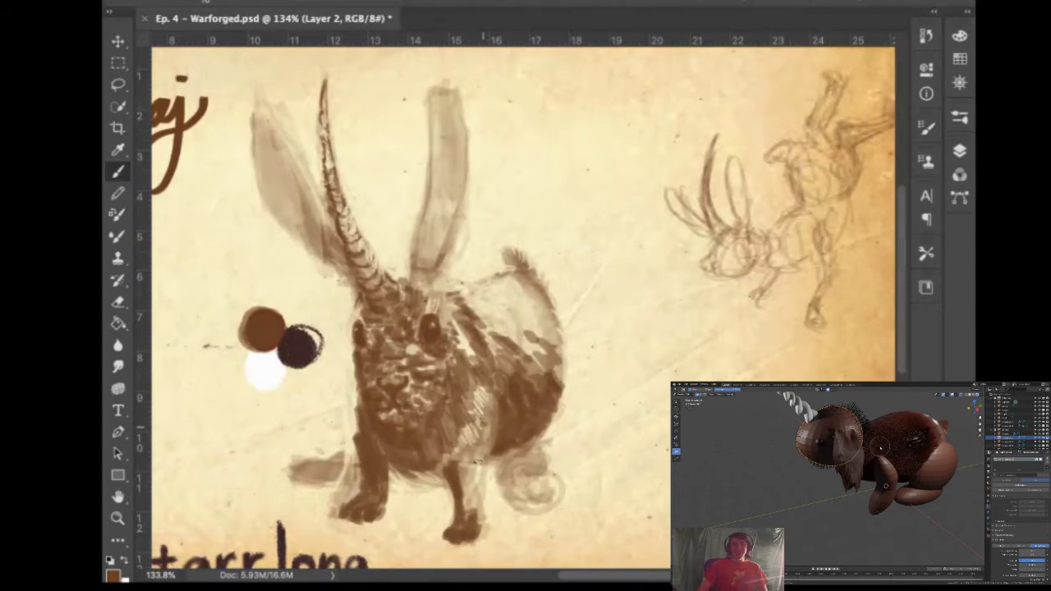
drag(484, 418, 479, 471)
mouse_move(478, 422)
mouse_down()
mouse_move(465, 500)
mouse_move(459, 465)
mouse_move(482, 444)
mouse_move(469, 517)
mouse_up()
drag(485, 475, 463, 522)
drag(412, 471, 439, 477)
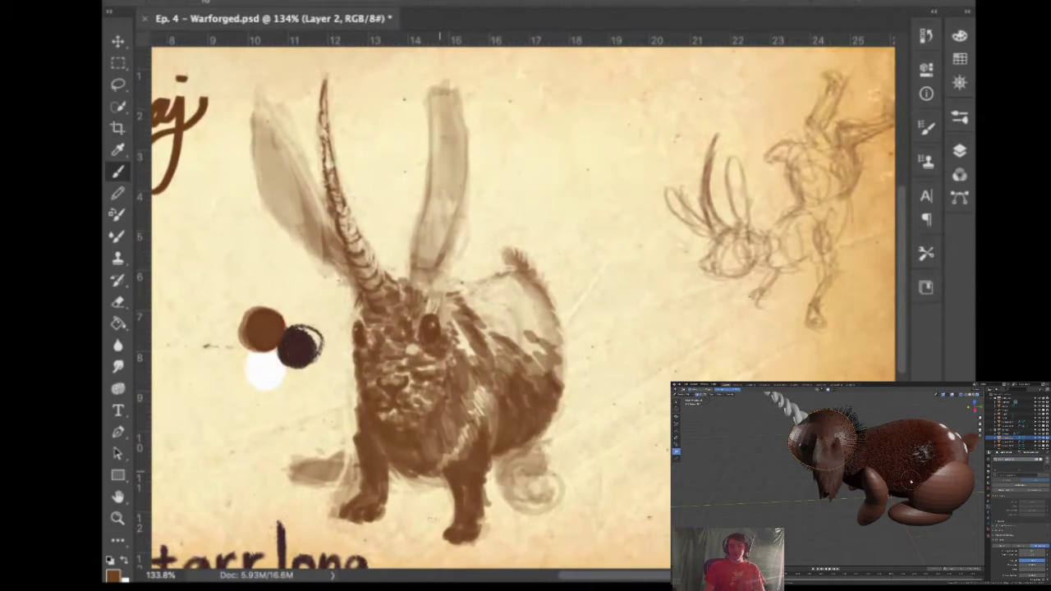
key(ctrl+z)
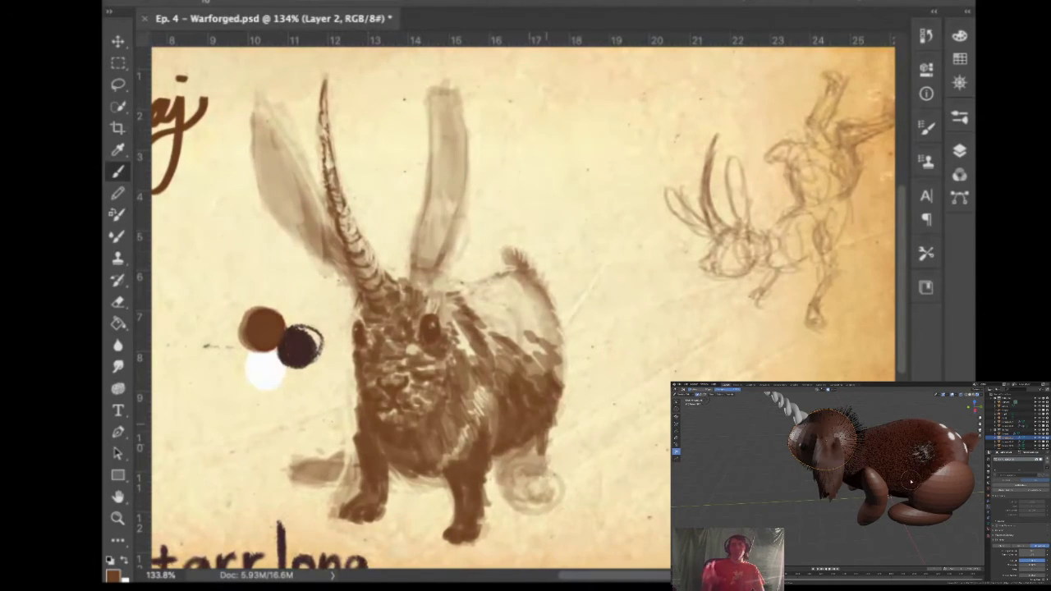
Darken the rump's outer edge with brown strokes and paint the near hind leg and foot
mouse_move(563, 338)
mouse_down()
mouse_move(564, 377)
mouse_move(561, 358)
mouse_up()
mouse_move(558, 356)
mouse_down()
mouse_move(544, 371)
mouse_move(548, 331)
mouse_up()
drag(562, 329, 549, 323)
mouse_move(553, 372)
mouse_down()
mouse_move(544, 364)
mouse_move(531, 378)
mouse_up()
mouse_move(555, 435)
mouse_down()
mouse_move(563, 457)
mouse_move(527, 483)
mouse_up()
mouse_move(527, 477)
mouse_down()
mouse_move(578, 486)
mouse_move(524, 491)
mouse_move(535, 489)
mouse_up()
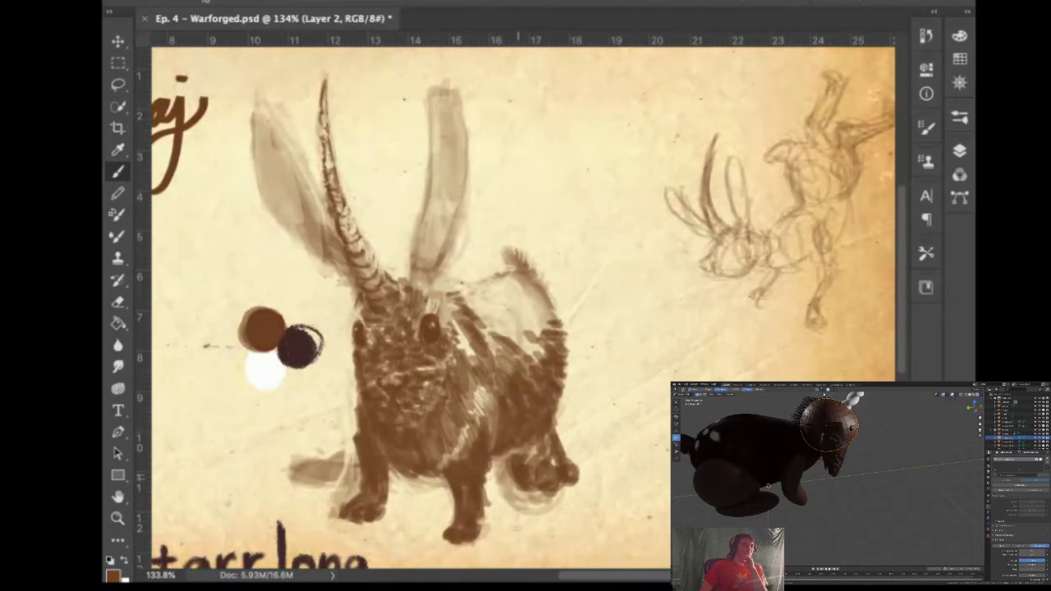
drag(517, 477, 519, 448)
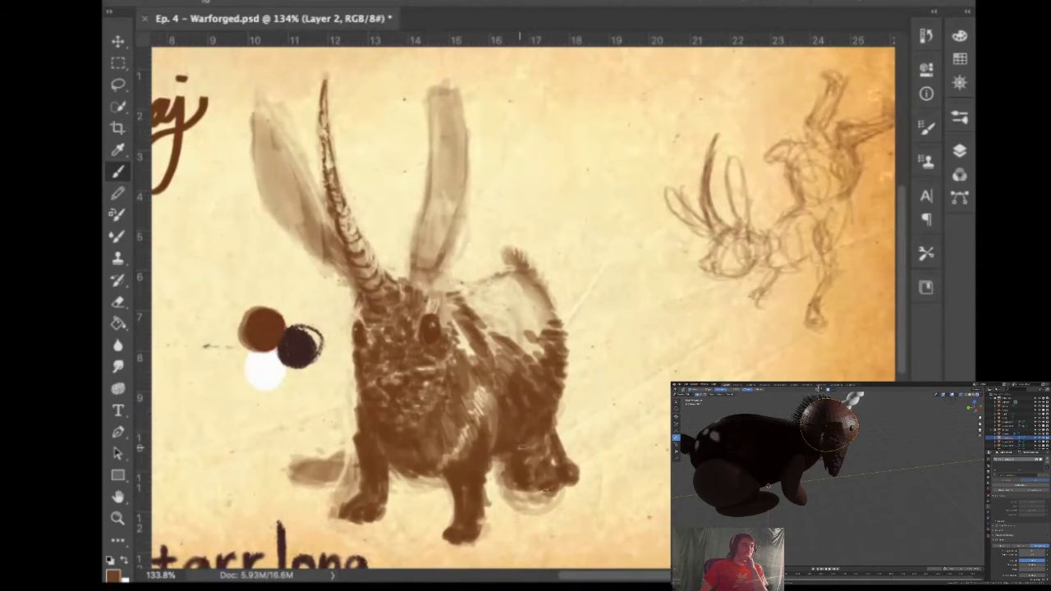
Add jagged fur ticks along the rump's outer edge and cover the back with brown fur strokes
drag(562, 378, 572, 397)
drag(565, 356, 575, 380)
drag(562, 337, 572, 359)
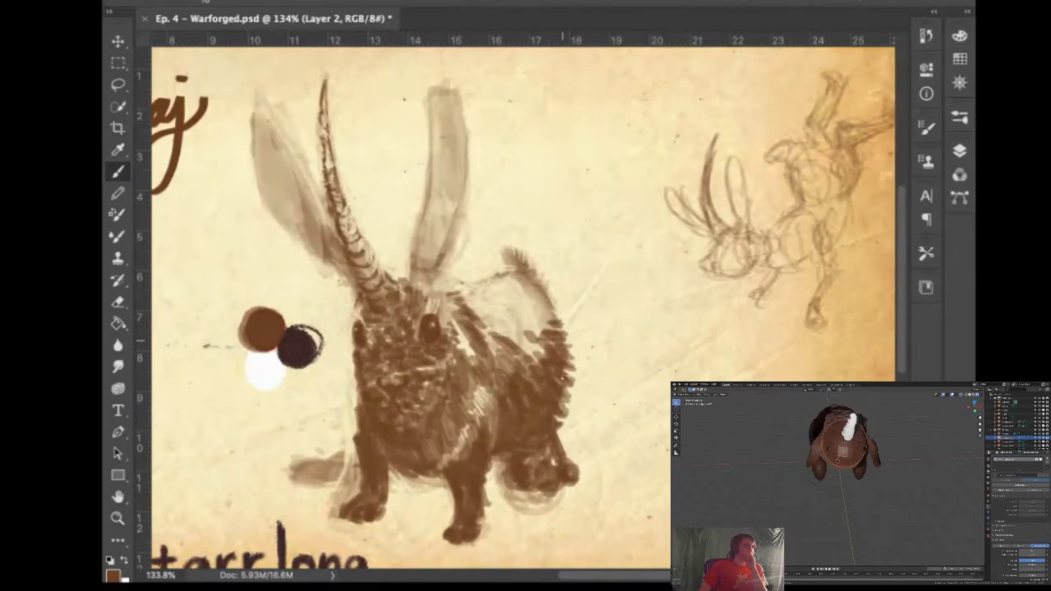
mouse_move(556, 316)
mouse_down()
mouse_move(566, 326)
mouse_move(550, 315)
mouse_up()
drag(535, 315, 550, 333)
mouse_move(534, 325)
mouse_down()
mouse_move(543, 338)
mouse_move(530, 349)
mouse_move(511, 342)
mouse_move(547, 297)
mouse_move(481, 289)
mouse_move(502, 311)
mouse_move(505, 352)
mouse_move(474, 322)
mouse_move(493, 323)
mouse_move(476, 299)
mouse_move(468, 322)
mouse_up()
mouse_move(494, 280)
mouse_down()
mouse_move(515, 317)
mouse_move(508, 285)
mouse_move(532, 297)
mouse_up()
drag(497, 302, 508, 312)
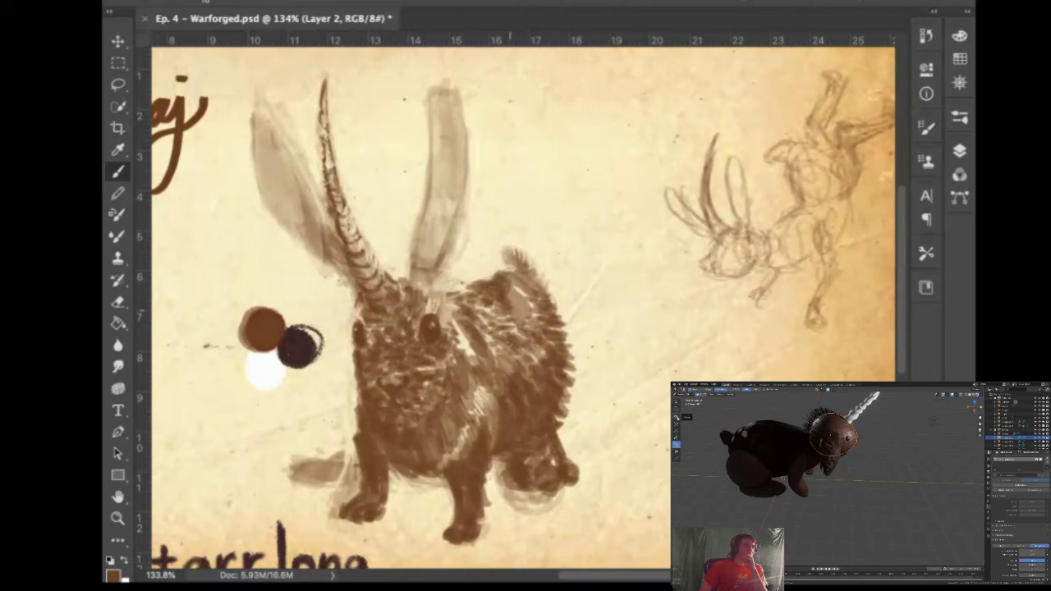
Paint the underside and far hind foot brown, and erase the stray light wash around that foot and the adjacent front leg
click(684, 395)
mouse_move(507, 460)
mouse_down()
mouse_move(488, 470)
mouse_move(508, 478)
mouse_up()
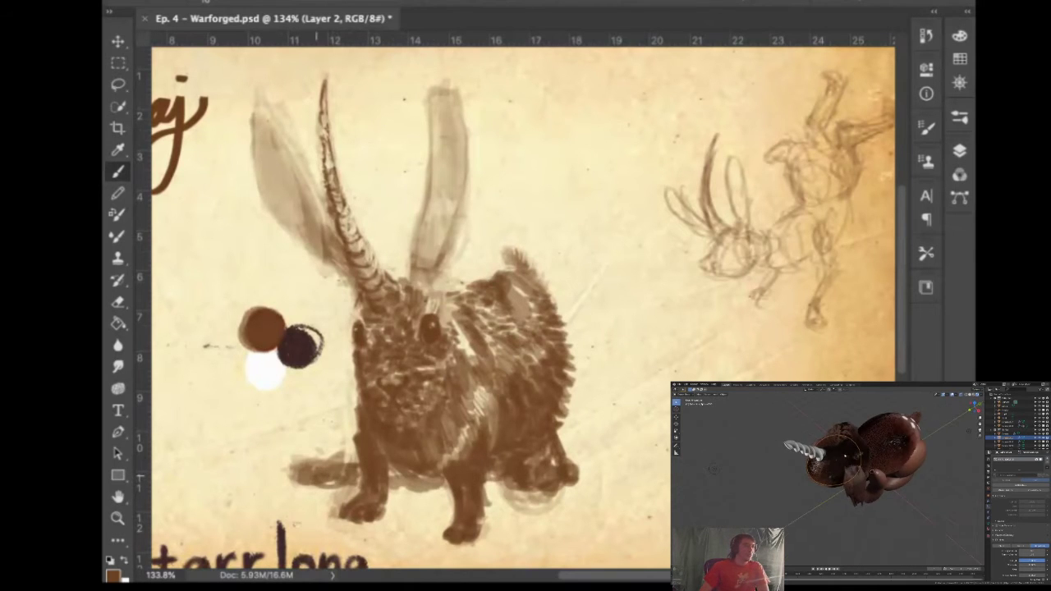
drag(349, 475, 309, 477)
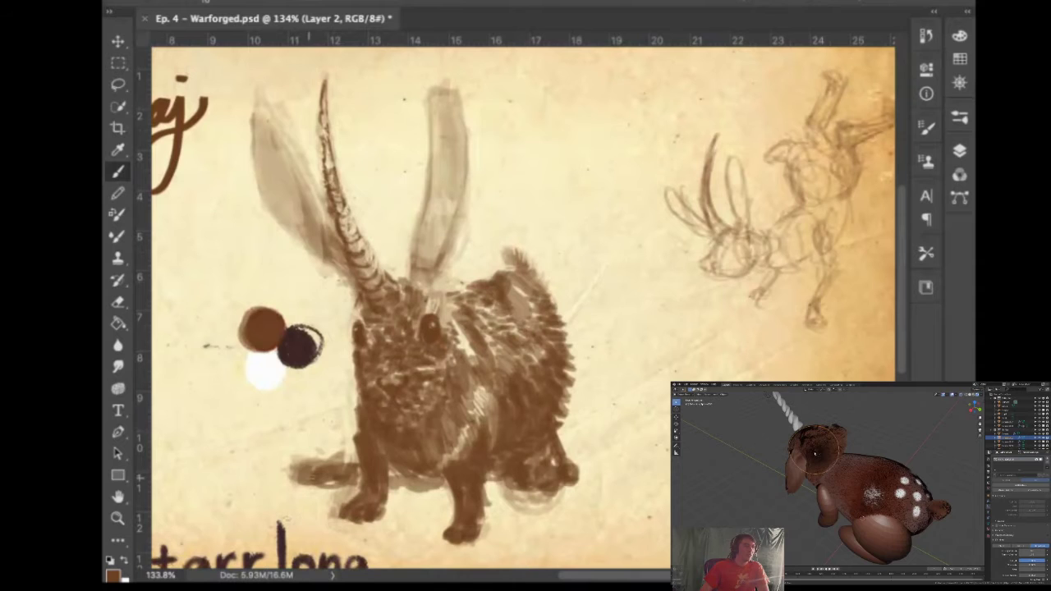
key(e)
mouse_move(342, 455)
mouse_down()
mouse_move(321, 456)
mouse_move(353, 449)
mouse_move(282, 453)
mouse_move(282, 491)
mouse_move(343, 453)
mouse_move(295, 458)
mouse_move(342, 458)
mouse_move(292, 473)
mouse_up()
click(692, 395)
click(685, 395)
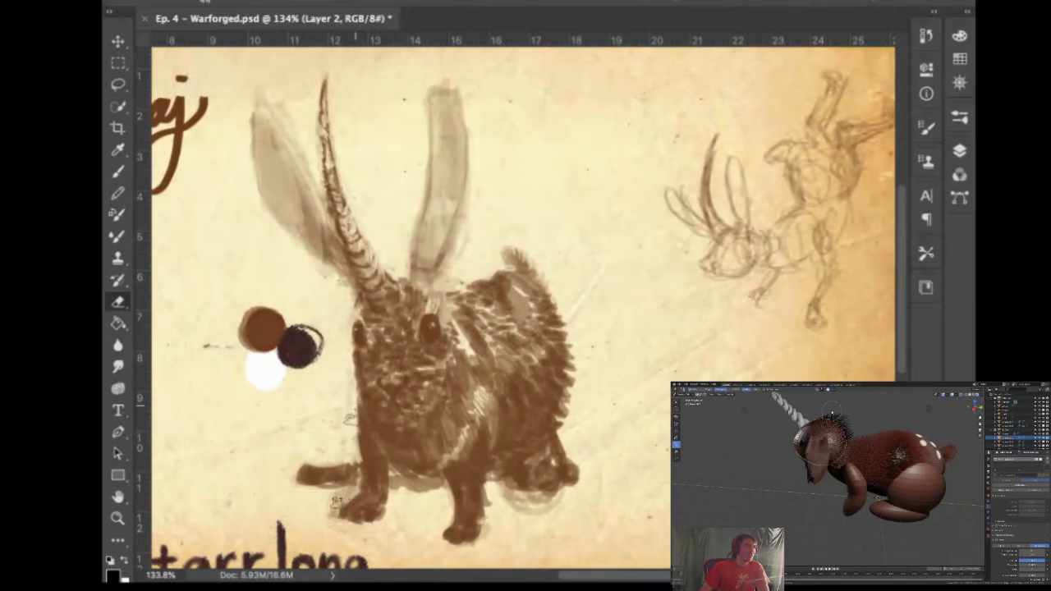
drag(362, 448, 361, 493)
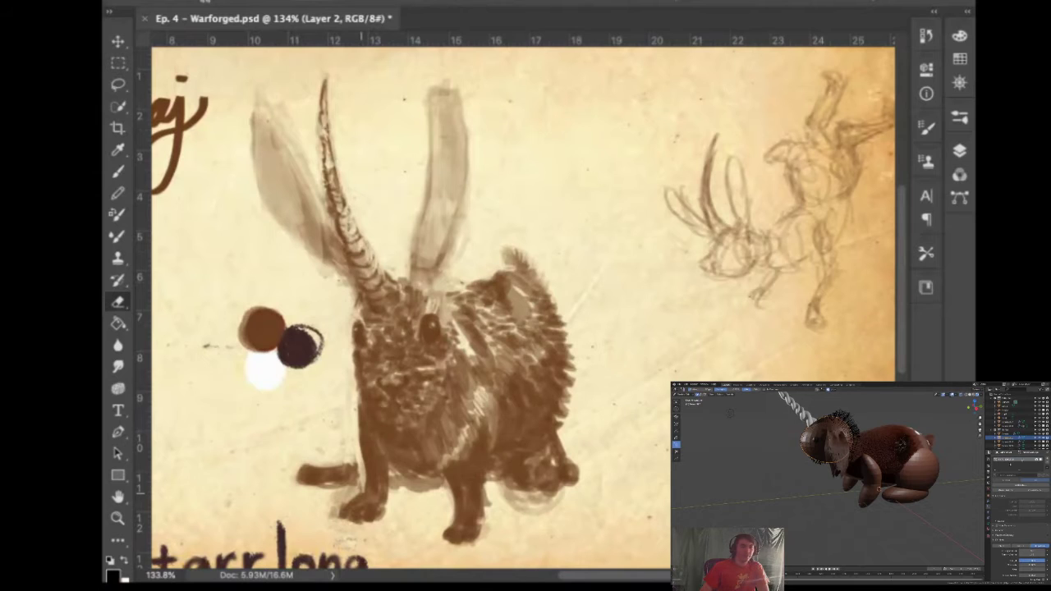
In Blender, remove the hair particle system from the rabbit's head and add a new one
click(1047, 463)
click(1047, 459)
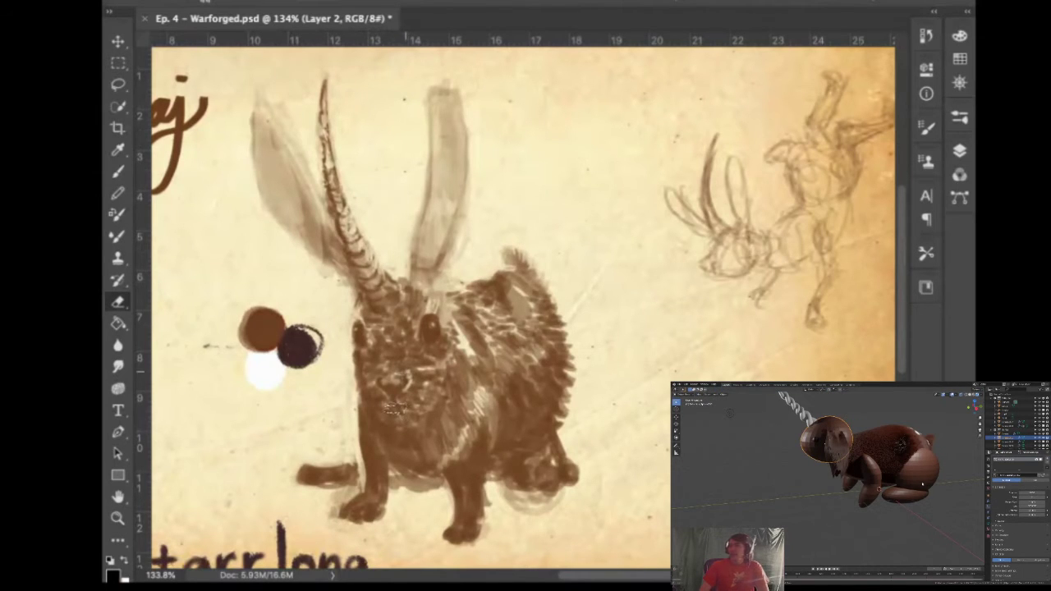
In Photoshop, erase light highlights around the front-facing rabbit's nose and upper muzzle
mouse_move(408, 372)
mouse_down()
mouse_move(404, 387)
mouse_move(375, 384)
mouse_up()
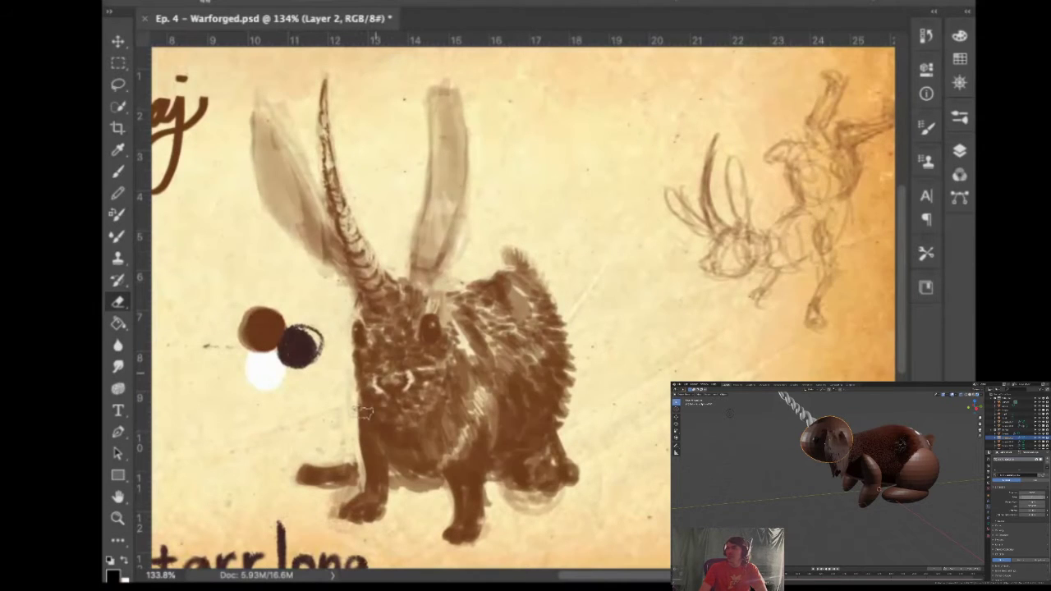
Undo the stray eraser strokes and erase fine highlights around the rabbit's eyes, nose and mouth
key(ctrl+z)
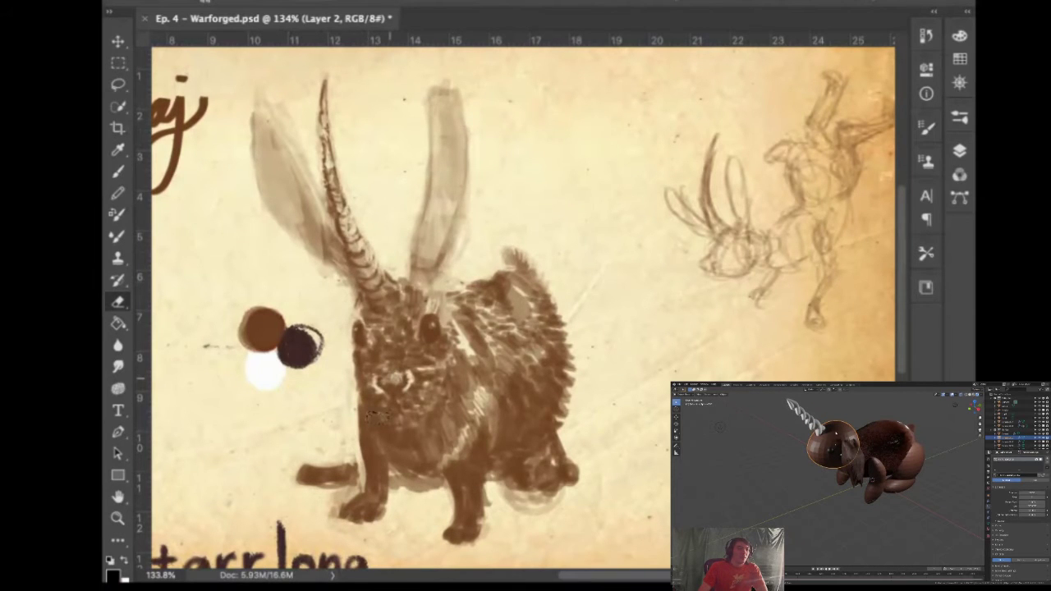
drag(420, 311, 415, 329)
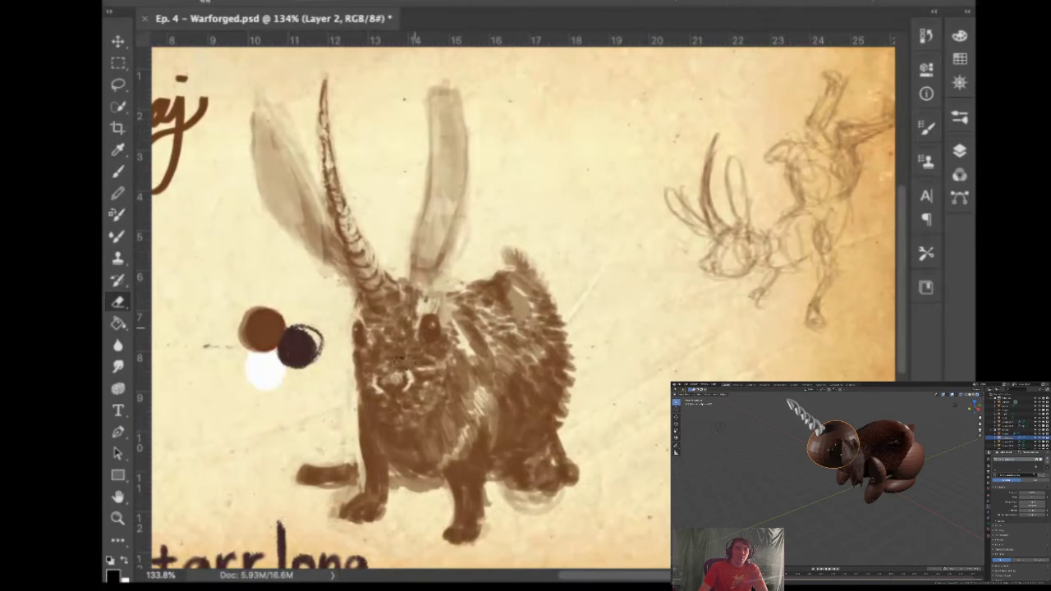
key(ctrl+z)
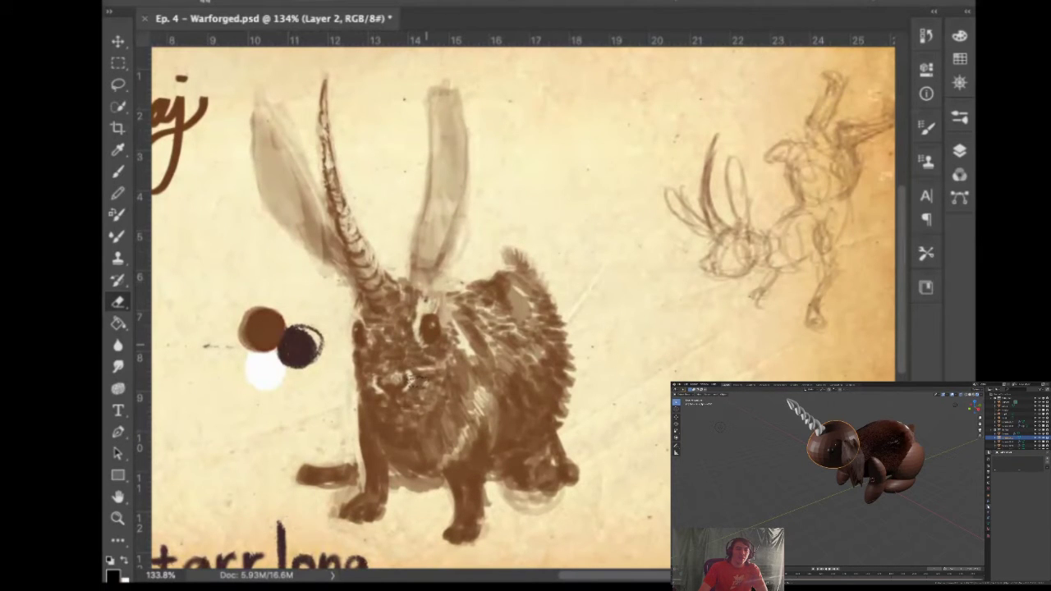
mouse_move(409, 380)
mouse_down()
mouse_move(439, 393)
mouse_move(419, 387)
mouse_move(437, 340)
mouse_move(432, 378)
mouse_up()
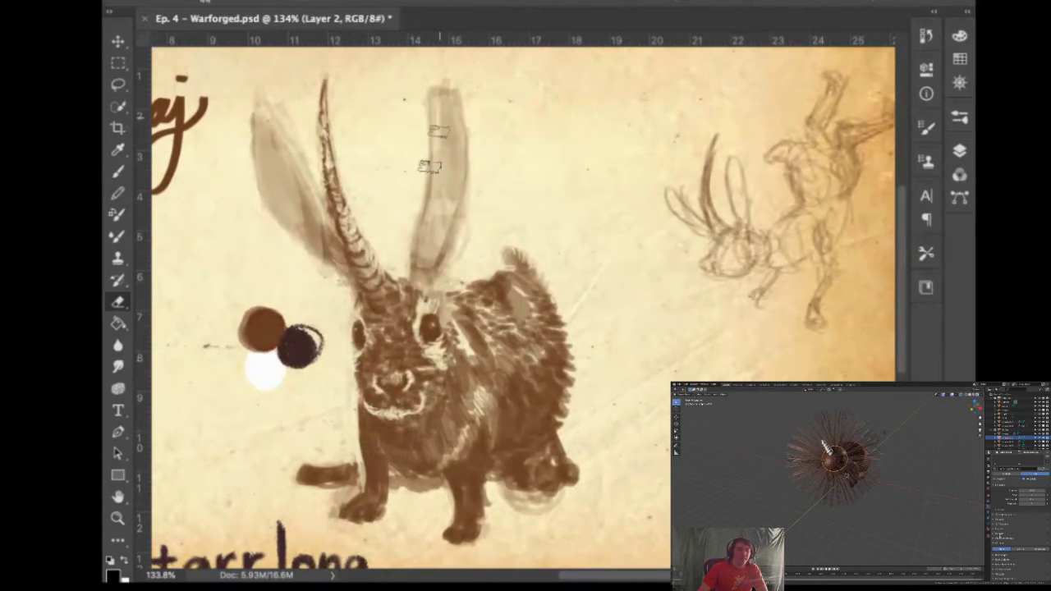
Erase the flat shading inside both of the rabbit's ears until only a faint tone and the outlines remain
mouse_move(433, 247)
mouse_down()
mouse_move(436, 222)
mouse_move(459, 189)
mouse_move(432, 207)
mouse_move(455, 129)
mouse_move(438, 124)
mouse_move(449, 174)
mouse_move(454, 156)
mouse_move(446, 248)
mouse_move(454, 137)
mouse_move(457, 182)
mouse_move(437, 185)
mouse_move(424, 263)
mouse_move(435, 249)
mouse_move(431, 266)
mouse_move(465, 120)
mouse_move(457, 92)
mouse_move(478, 130)
mouse_move(439, 79)
mouse_move(467, 123)
mouse_move(436, 85)
mouse_move(419, 93)
mouse_move(483, 151)
mouse_up()
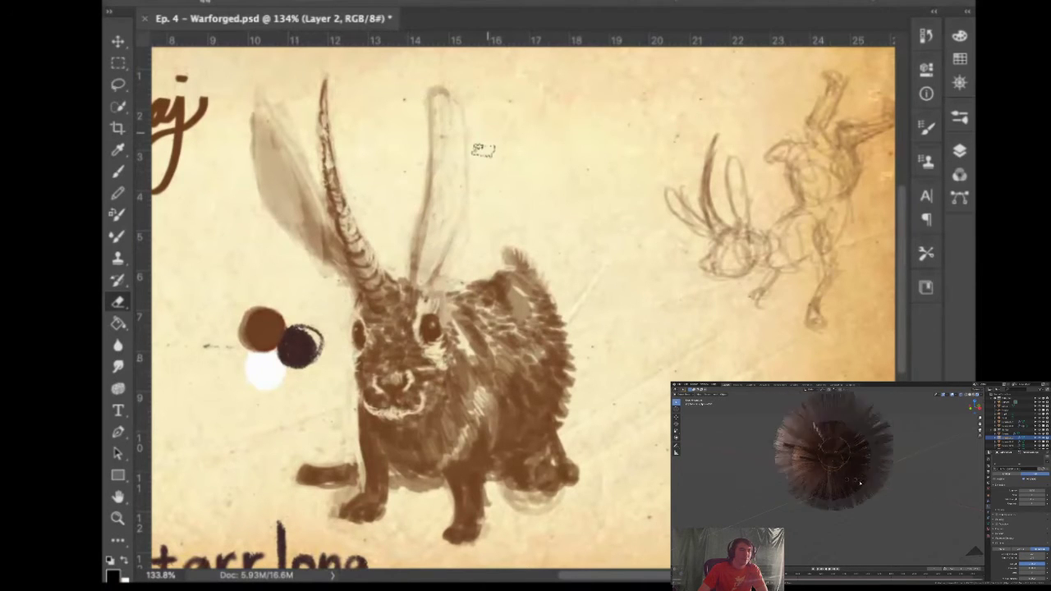
mouse_move(279, 157)
mouse_down()
mouse_move(312, 220)
mouse_move(308, 254)
mouse_up()
drag(284, 216, 310, 246)
drag(280, 197, 309, 243)
drag(253, 151, 281, 204)
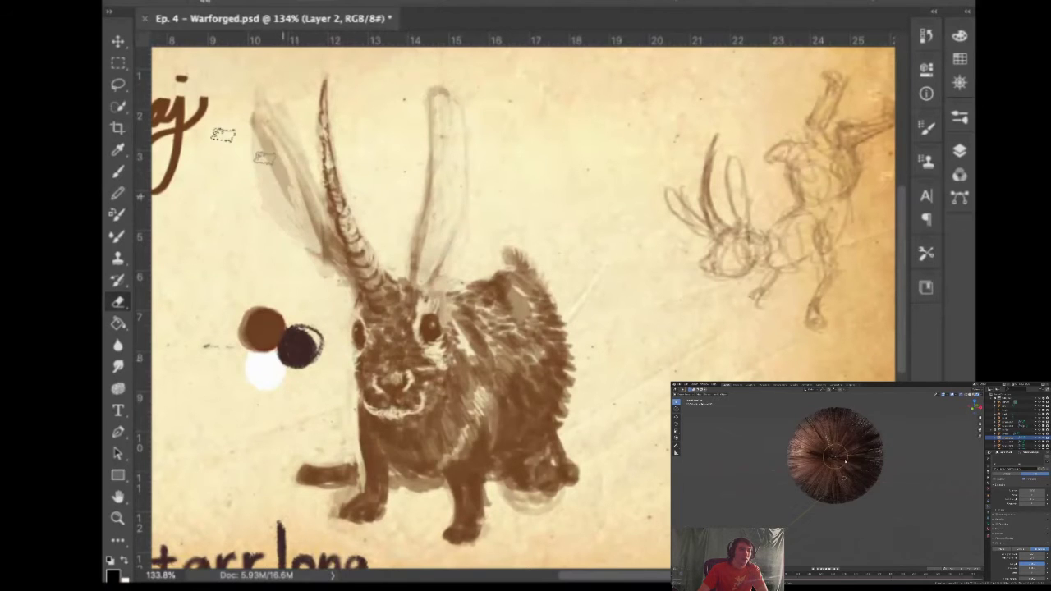
drag(258, 125, 287, 202)
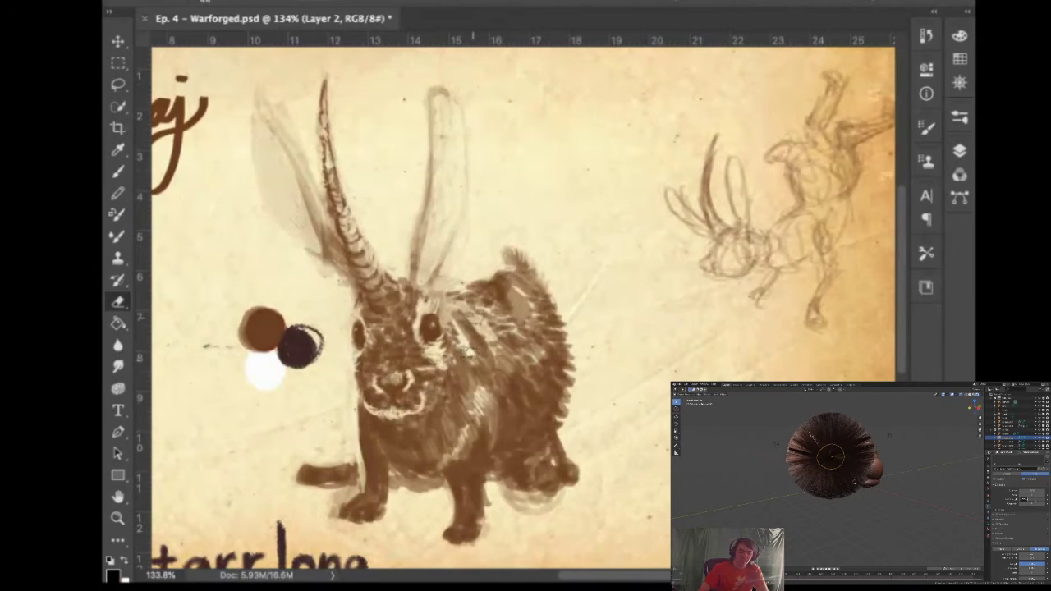
Undo the last eraser stroke and lighten the fur along the rabbit's upper back with the Eraser
key(super+z)
drag(582, 258, 597, 286)
drag(609, 235, 598, 95)
mouse_move(493, 293)
mouse_down()
mouse_move(470, 319)
mouse_move(487, 290)
mouse_move(462, 294)
mouse_move(479, 259)
mouse_move(462, 329)
mouse_move(497, 327)
mouse_up()
mouse_move(495, 310)
mouse_down()
mouse_move(483, 281)
mouse_move(488, 304)
mouse_up()
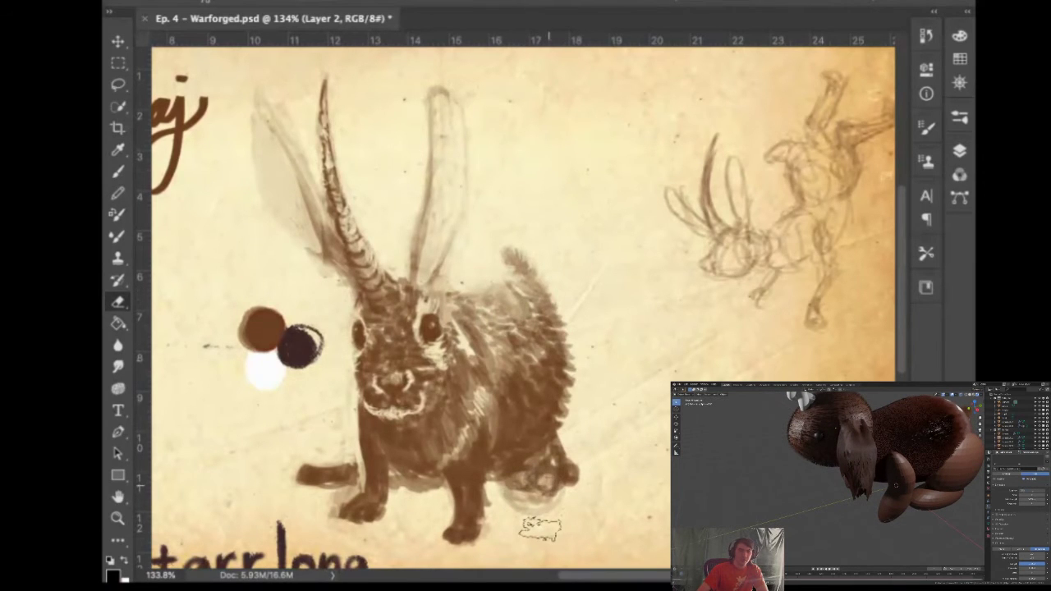
Erase highlights into the rabbit's hind foot and far paw, and clean up the sketch lines beneath the hind foot
mouse_move(551, 484)
mouse_down()
mouse_move(568, 471)
mouse_move(543, 462)
mouse_move(535, 495)
mouse_move(553, 504)
mouse_move(539, 460)
mouse_up()
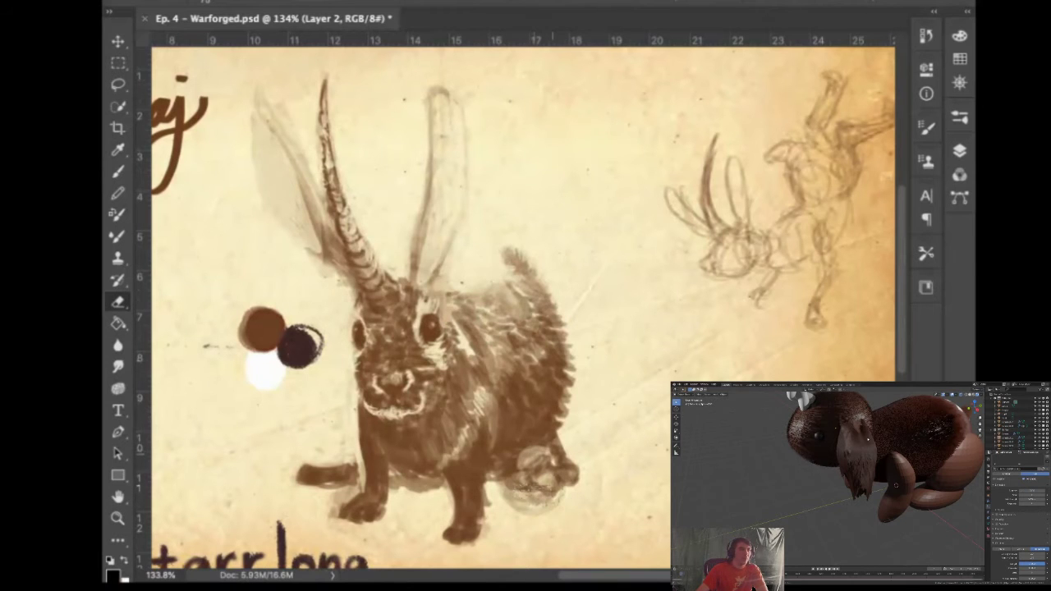
mouse_move(338, 473)
mouse_down()
mouse_move(302, 477)
mouse_move(356, 477)
mouse_up()
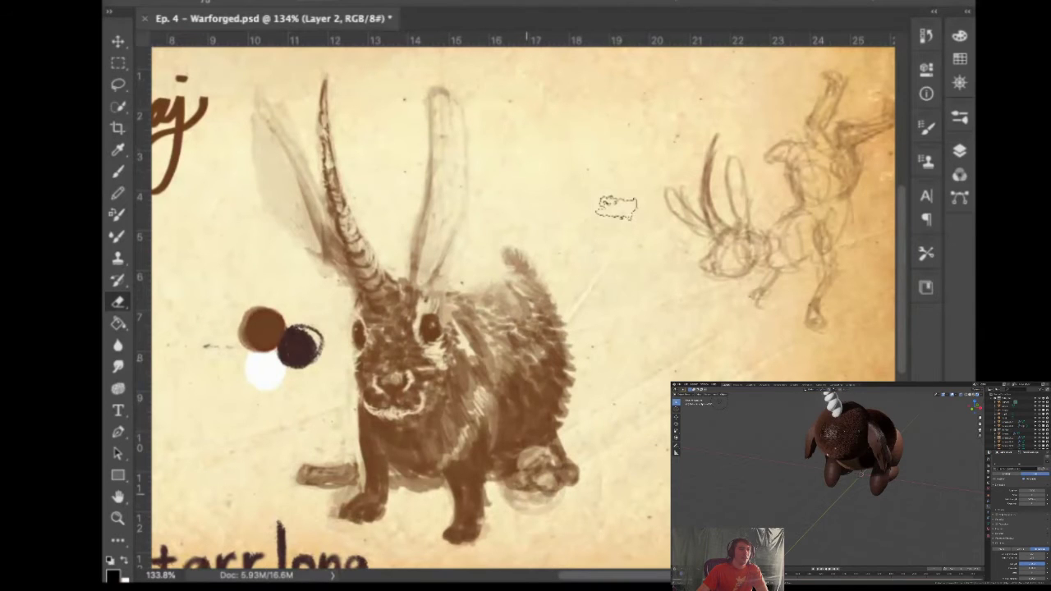
mouse_move(610, 185)
mouse_down()
mouse_move(622, 360)
mouse_move(617, 349)
mouse_up()
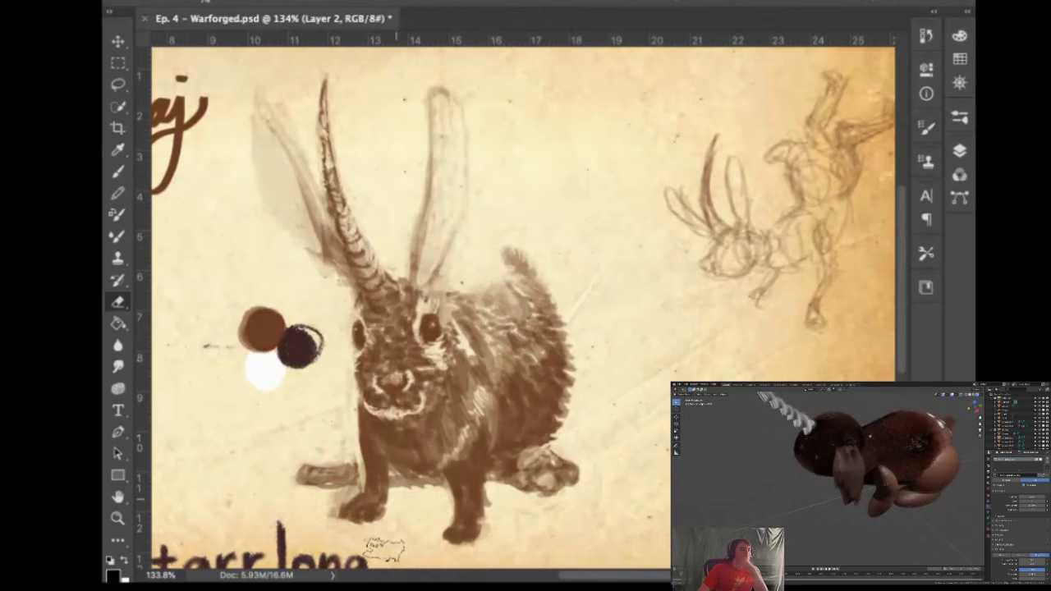
Sample the dark purple-brown swatch and brush shadows onto the rabbit's neck, chest and belly
key(i)
click(297, 345)
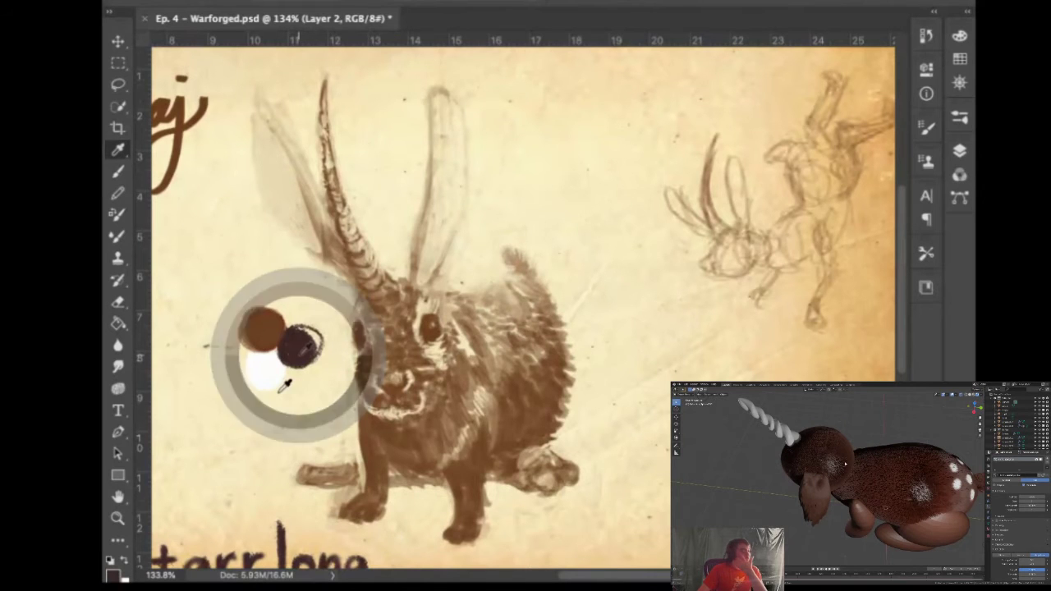
key(b)
drag(561, 239, 565, 350)
mouse_move(573, 278)
mouse_down()
mouse_move(622, 326)
mouse_move(635, 249)
mouse_move(637, 262)
mouse_up()
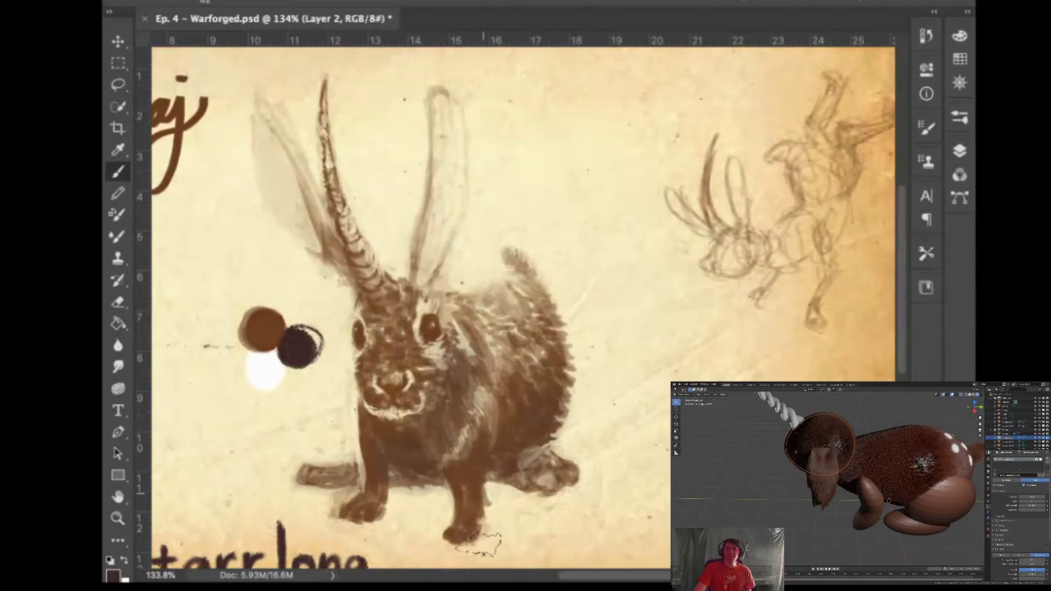
Sample the reddish-brown swatch and brush it over the rabbit's flank and lower body
key(i)
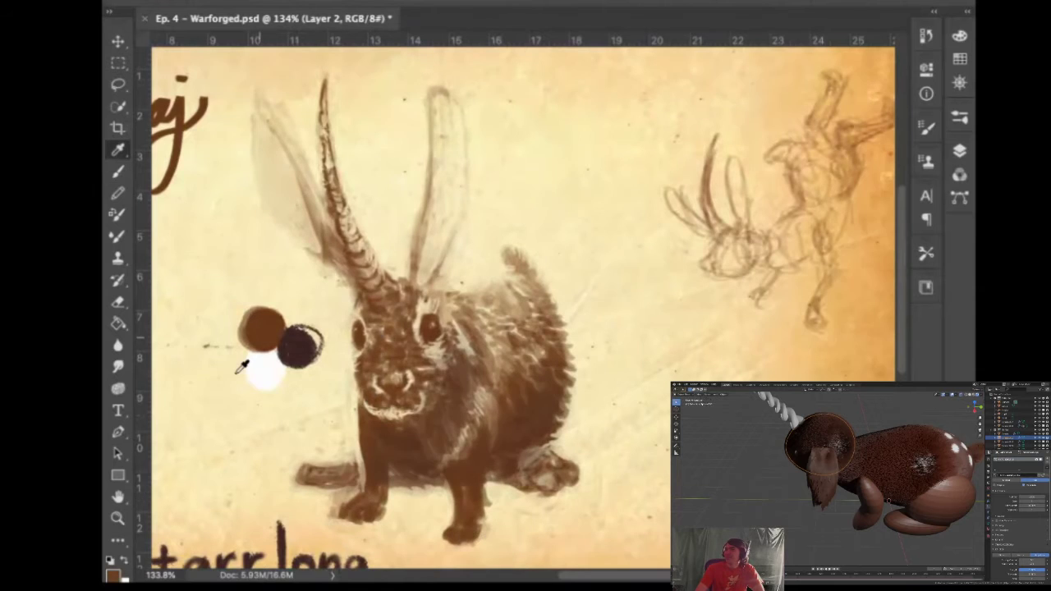
right_click(578, 319)
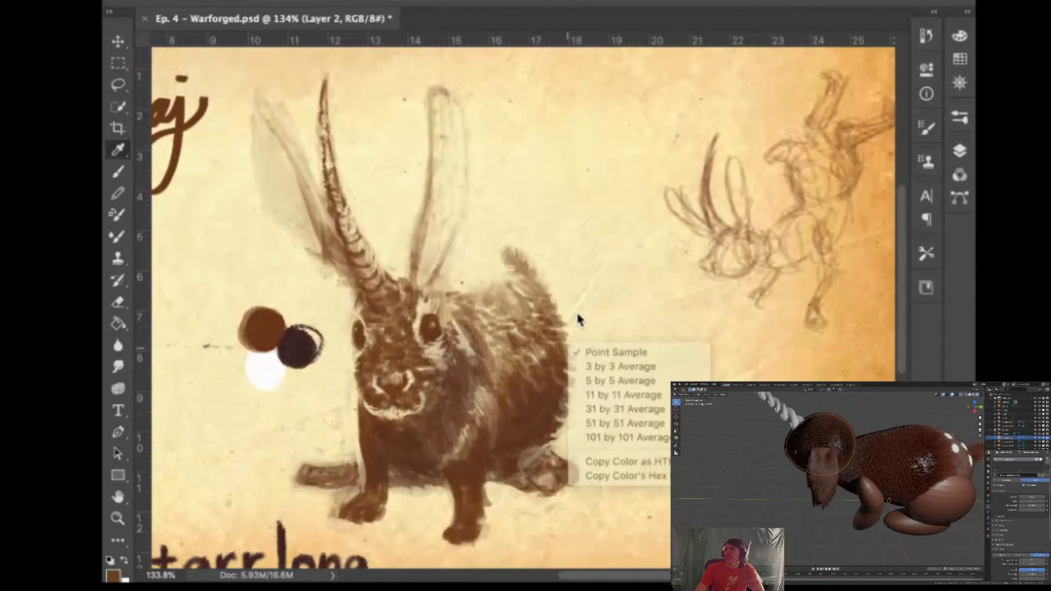
right_click(625, 316)
click(626, 315)
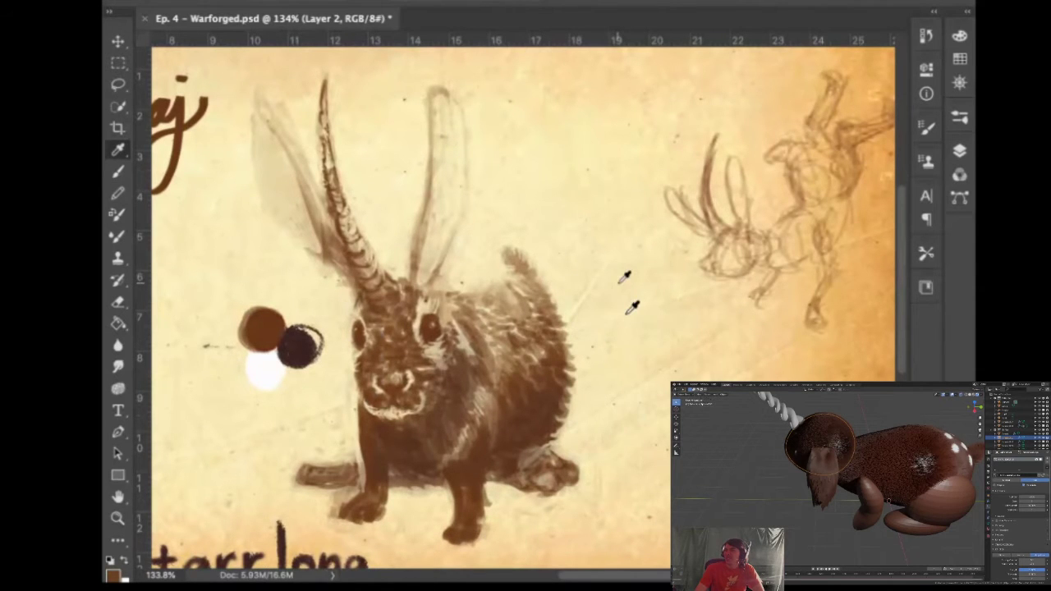
key(b)
mouse_move(607, 340)
mouse_down()
mouse_move(605, 333)
mouse_move(612, 446)
mouse_up()
drag(605, 398, 608, 433)
mouse_move(627, 344)
mouse_down()
mouse_move(601, 344)
mouse_move(623, 354)
mouse_up()
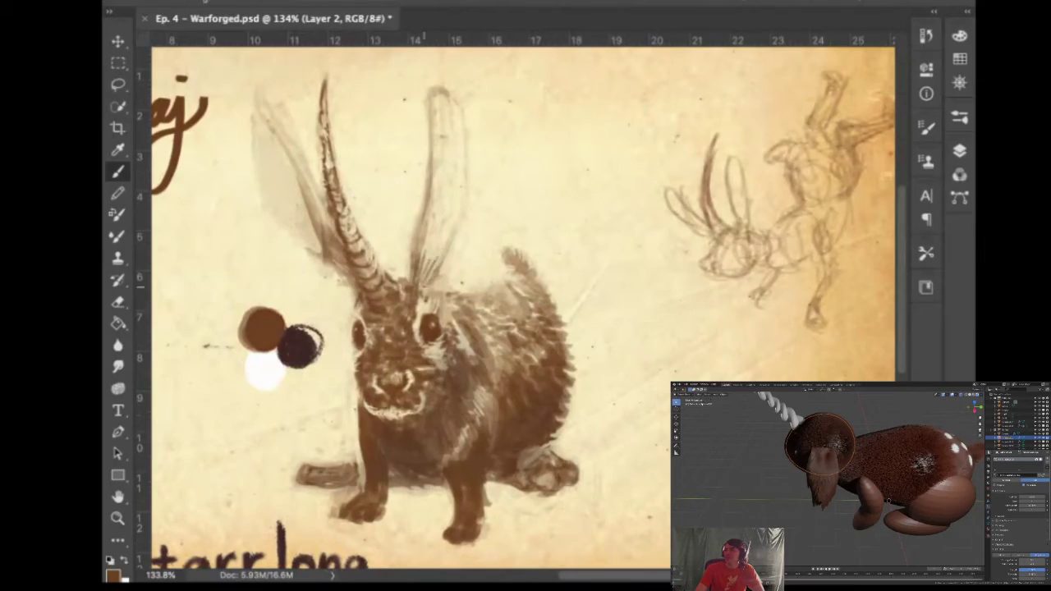
Paint brown strokes at the base of the right-hand ear and lay a soft tone inside the ears
drag(415, 287, 420, 219)
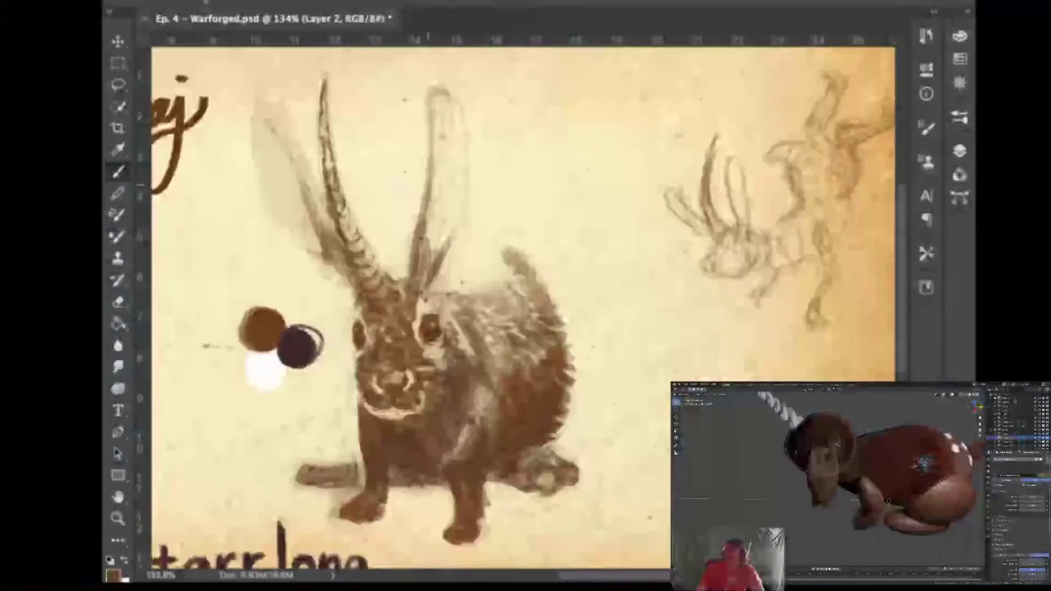
mouse_move(564, 283)
mouse_down()
mouse_move(604, 294)
mouse_move(617, 321)
mouse_move(588, 326)
mouse_move(627, 487)
mouse_move(618, 175)
mouse_move(620, 184)
mouse_up()
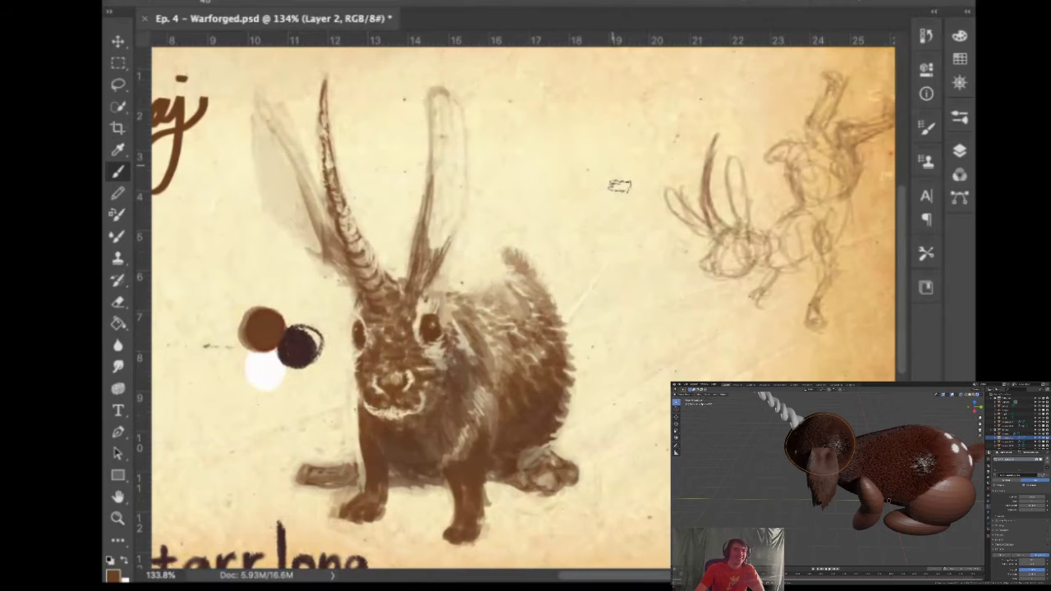
mouse_move(434, 116)
mouse_down()
mouse_move(438, 238)
mouse_move(450, 140)
mouse_move(439, 115)
mouse_move(457, 176)
mouse_move(443, 163)
mouse_move(432, 197)
mouse_move(427, 160)
mouse_move(435, 228)
mouse_move(451, 188)
mouse_move(435, 170)
mouse_move(446, 170)
mouse_up()
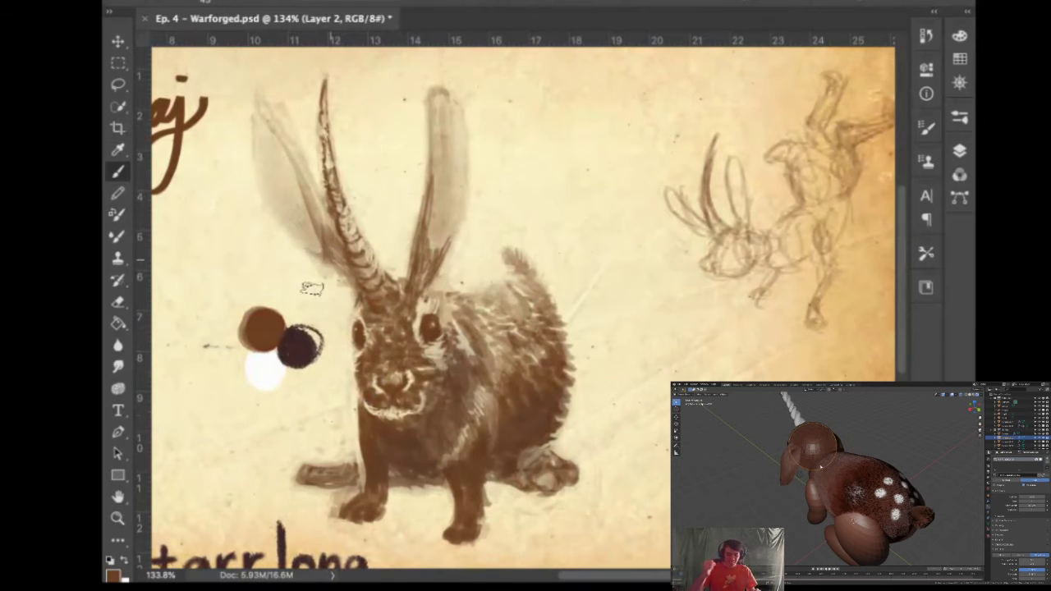
Switch to the Eraser and carve light toe lines into the rabbit's left-hand front paw
key(e)
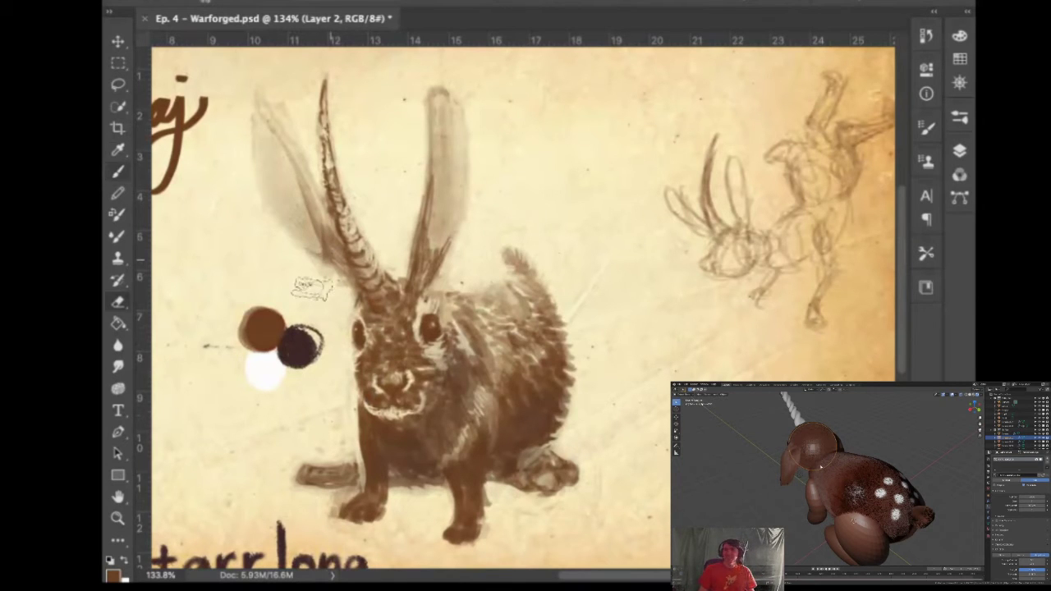
mouse_move(627, 256)
mouse_down()
mouse_move(637, 366)
mouse_move(648, 251)
mouse_up()
drag(655, 344, 640, 377)
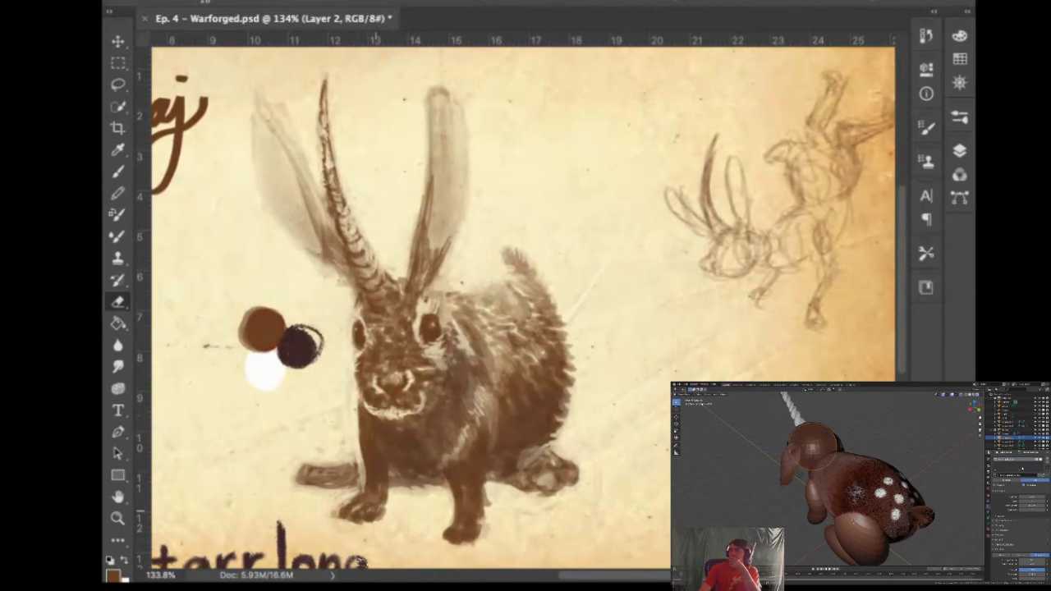
drag(363, 451, 367, 465)
key(ctrl+shift+z)
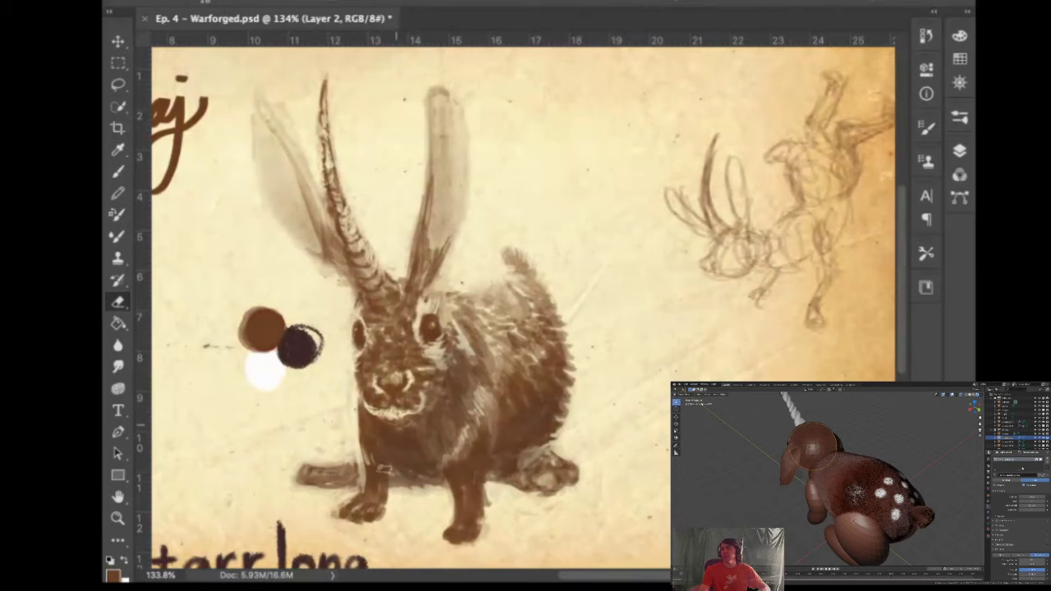
Erase light fur strands across the rabbit's chest, below the chin and along the neck behind the eye
mouse_move(362, 412)
mouse_down()
mouse_move(384, 457)
mouse_move(402, 428)
mouse_up()
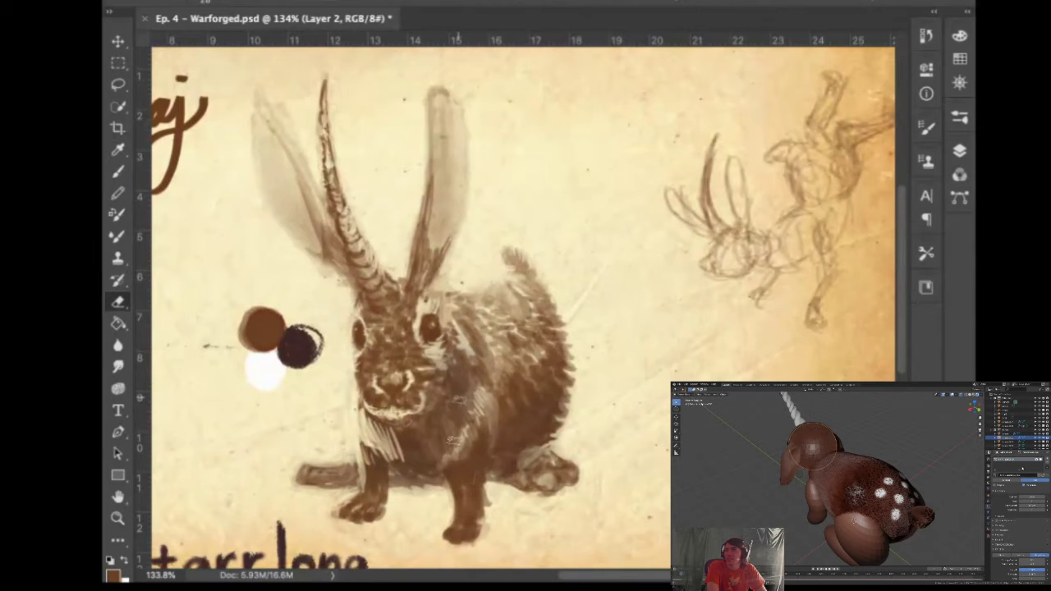
drag(463, 392, 440, 437)
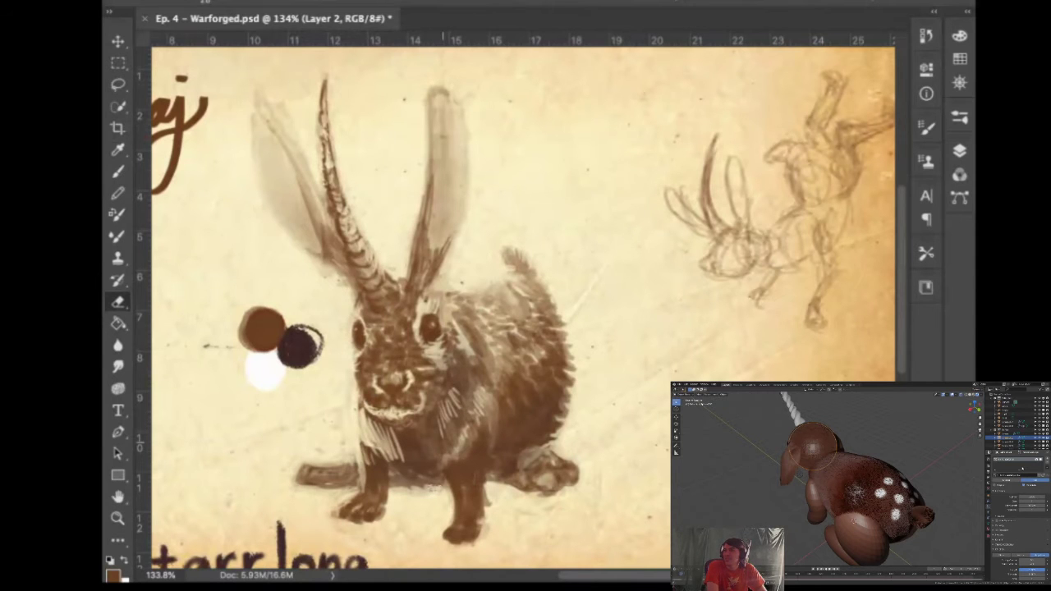
mouse_move(458, 385)
mouse_down()
mouse_move(457, 415)
mouse_move(407, 470)
mouse_move(425, 486)
mouse_up()
mouse_move(400, 438)
mouse_down()
mouse_move(414, 471)
mouse_move(427, 473)
mouse_up()
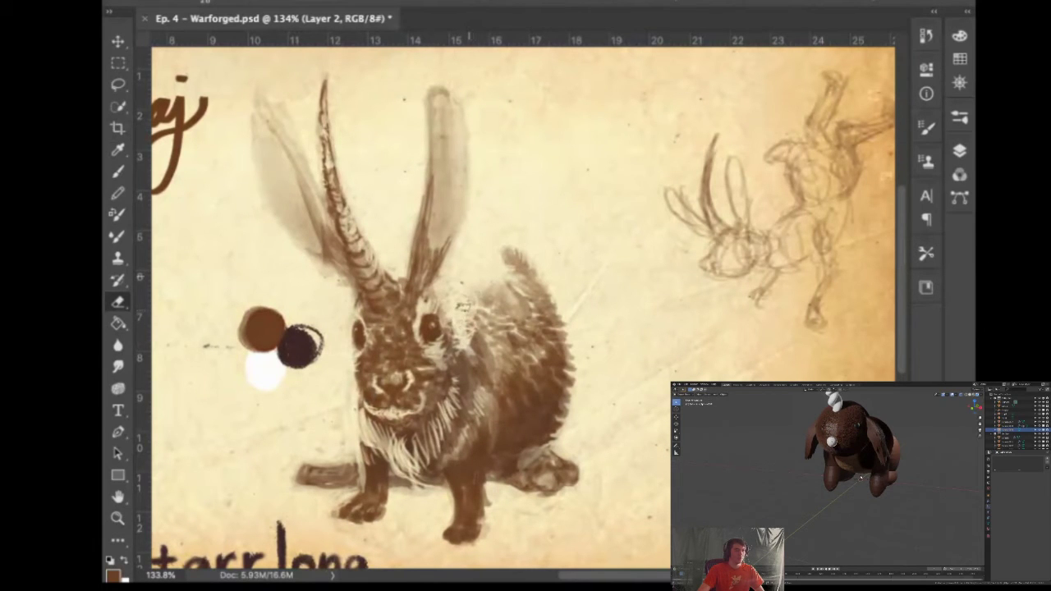
Sample the brown swatch and brush darker shading into the lower half of the right-hand ear
key(i)
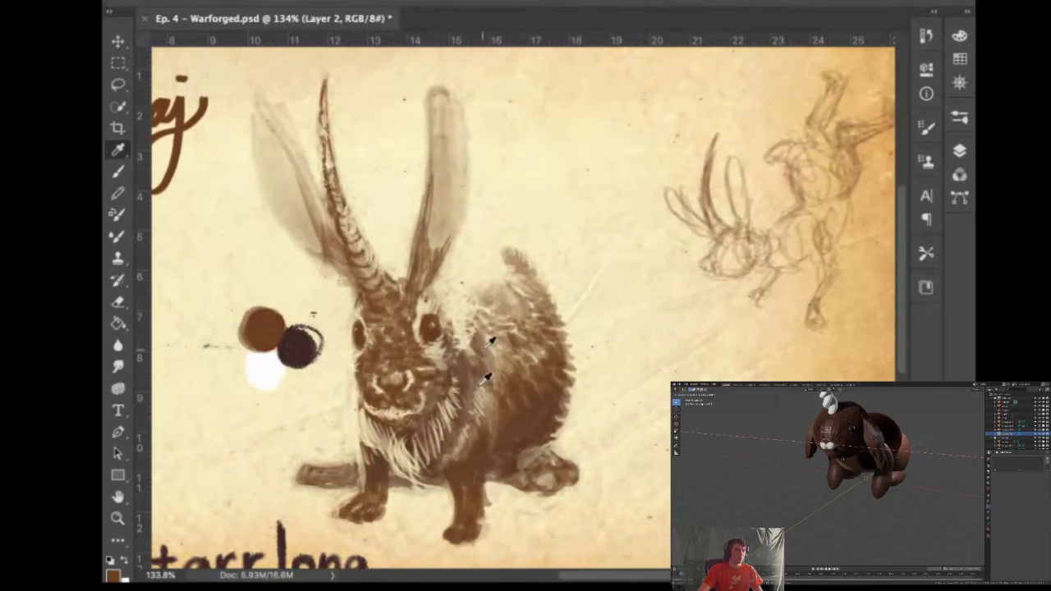
drag(427, 254, 246, 364)
click(424, 241)
click(256, 353)
key(b)
drag(423, 256, 435, 207)
mouse_move(511, 270)
mouse_down()
mouse_move(513, 222)
mouse_move(508, 312)
mouse_up()
drag(516, 298, 519, 309)
drag(437, 197, 420, 276)
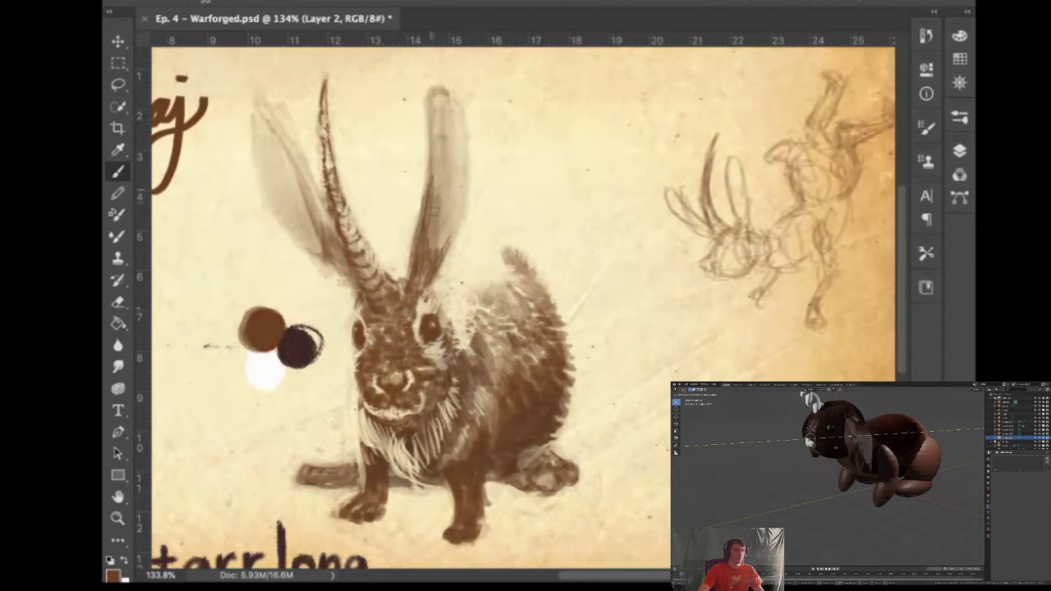
drag(437, 192, 413, 297)
drag(449, 238, 422, 271)
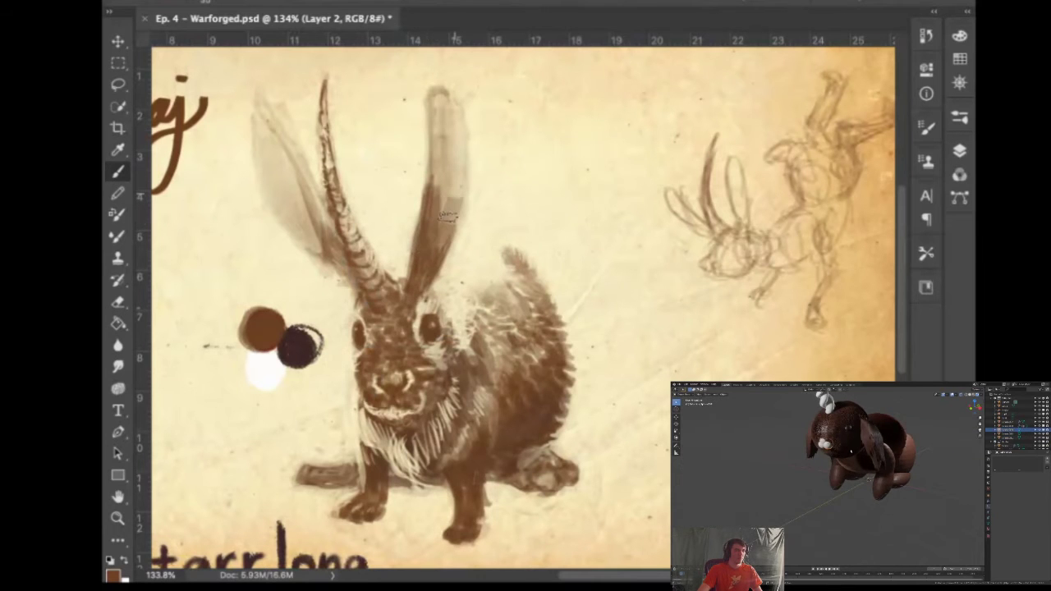
Darken both edges of the right-hand ear with brown strokes running up toward the tip
drag(453, 200, 435, 251)
drag(458, 172, 446, 239)
drag(461, 132, 445, 245)
drag(459, 208, 458, 120)
drag(432, 224, 429, 108)
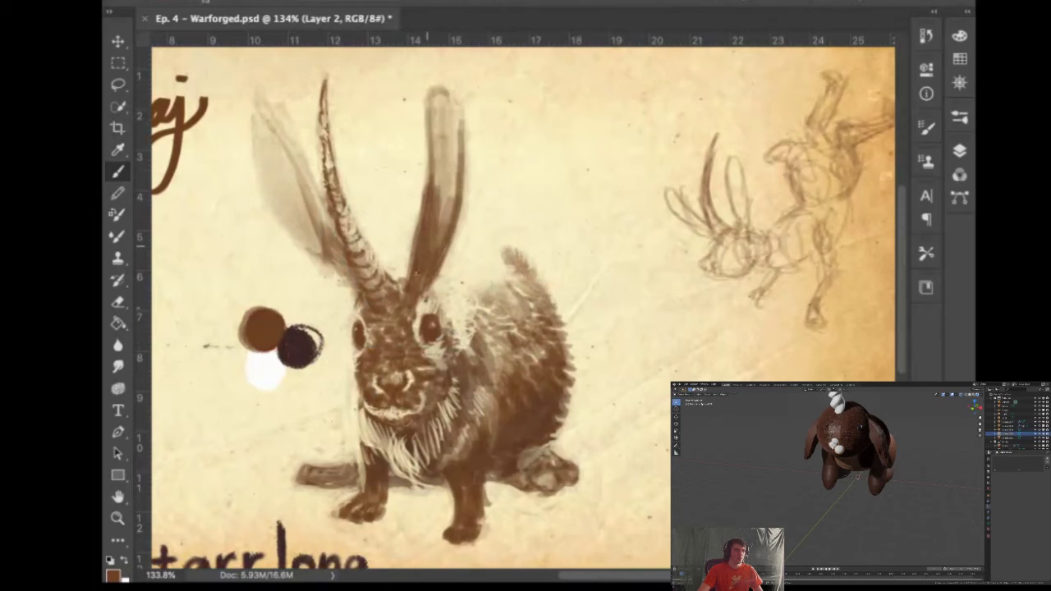
Paint brown shading at the base of the left-hand ear and along its inner edge up to the tip
drag(316, 250, 353, 287)
drag(305, 199, 330, 264)
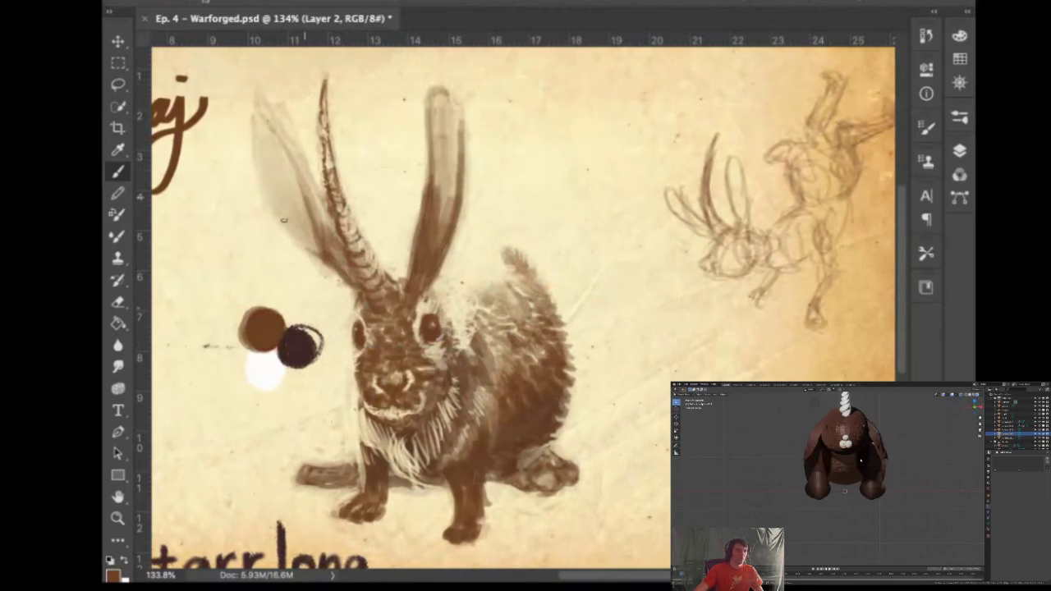
drag(305, 202, 335, 276)
drag(301, 170, 316, 208)
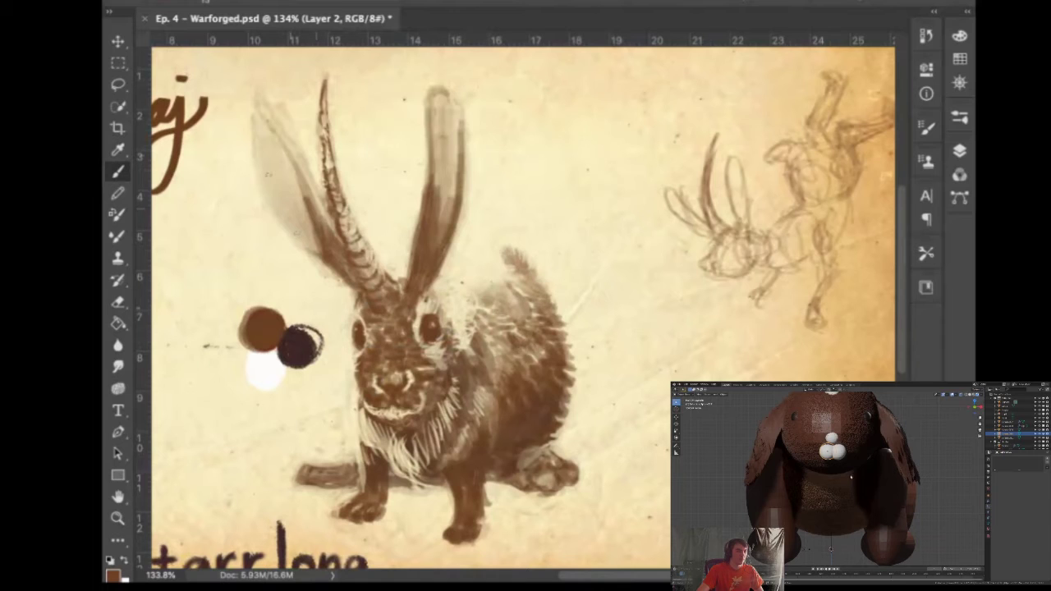
drag(292, 159, 313, 213)
drag(260, 103, 294, 158)
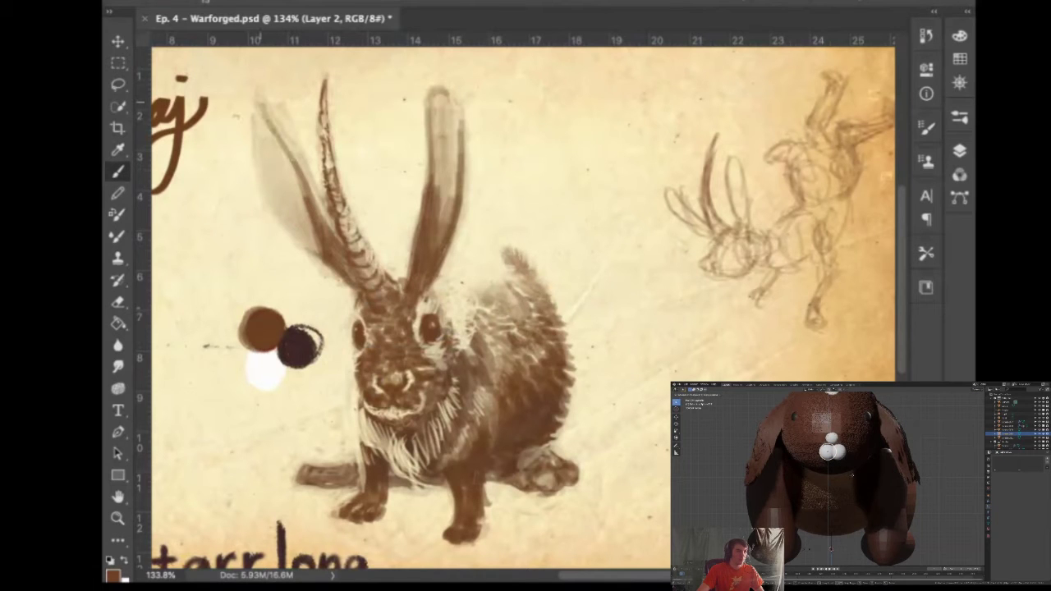
Outline the outer edge of the left-hand ear with brown brush strokes
drag(261, 191, 286, 229)
drag(254, 169, 275, 214)
drag(252, 152, 258, 176)
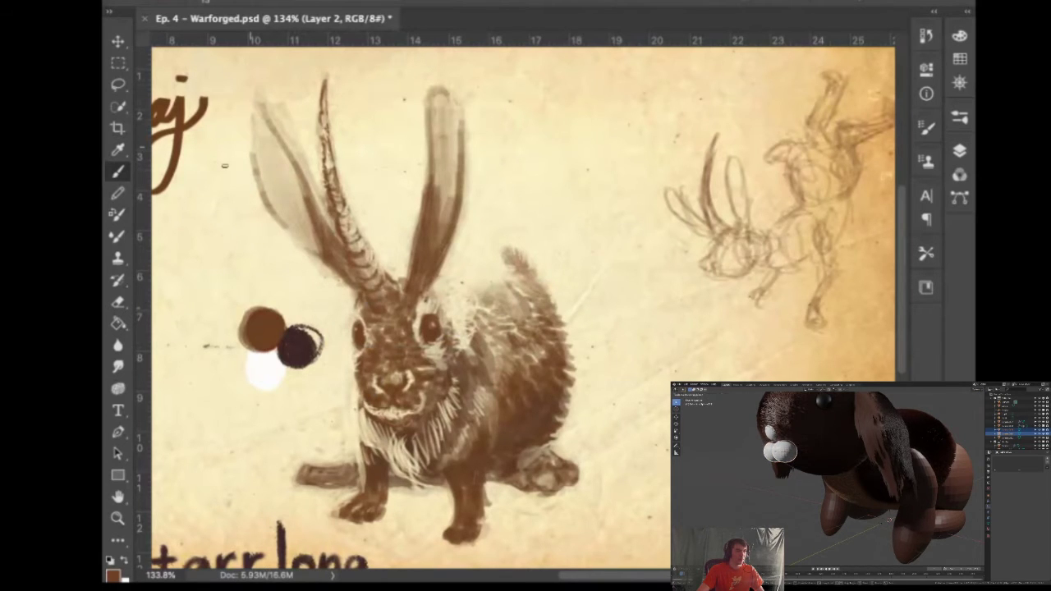
Erase the entire right-hand ear from its tip down to the head
key(e)
drag(545, 186, 572, 209)
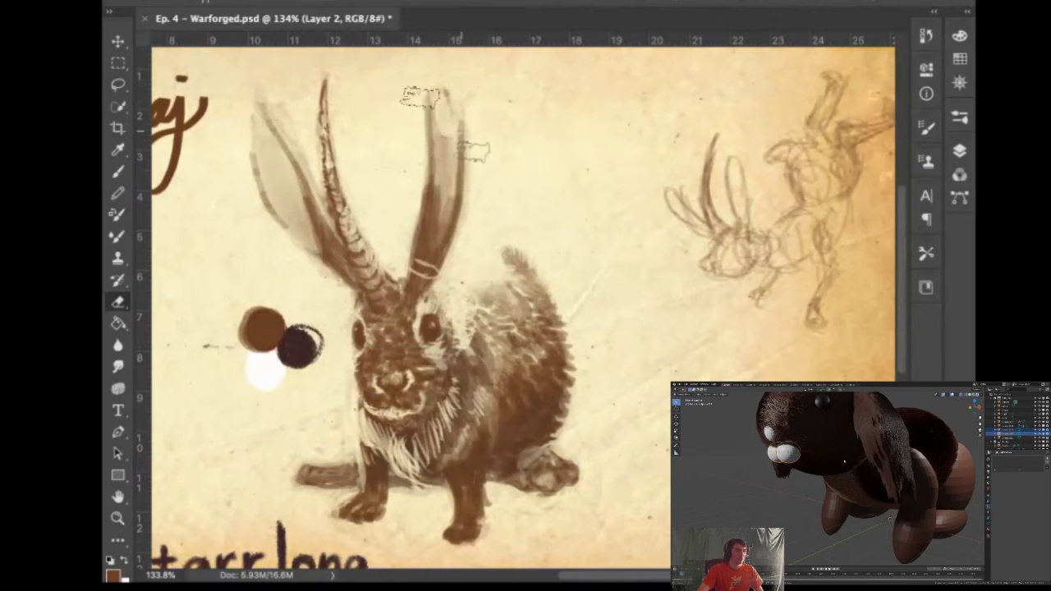
drag(447, 102, 441, 174)
mouse_move(463, 103)
mouse_down()
mouse_move(476, 193)
mouse_move(411, 261)
mouse_move(414, 287)
mouse_move(462, 230)
mouse_move(391, 266)
mouse_move(417, 174)
mouse_move(414, 275)
mouse_move(435, 205)
mouse_move(422, 238)
mouse_move(423, 176)
mouse_move(435, 246)
mouse_move(462, 106)
mouse_move(413, 216)
mouse_move(428, 251)
mouse_move(409, 282)
mouse_up()
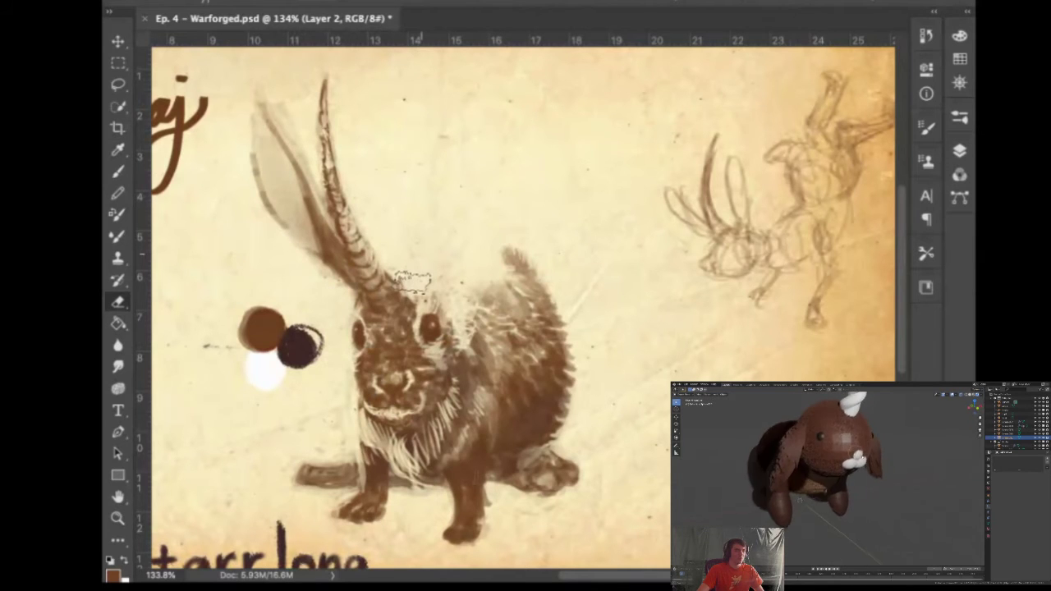
Repaint the right-hand ear in brown as a longer shape curving outward from the head, with shaded edges
key(b)
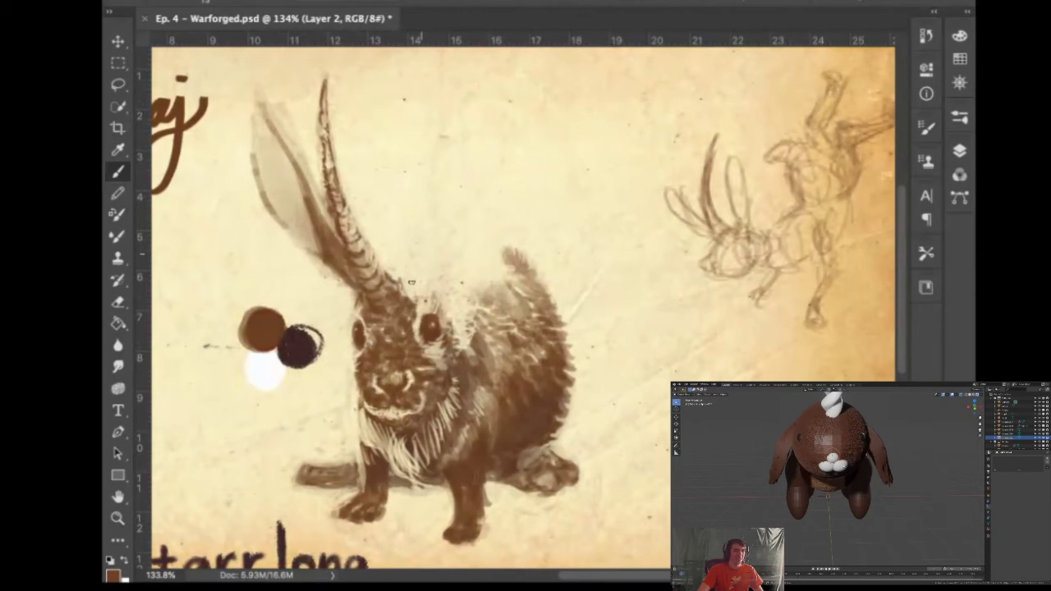
mouse_move(640, 257)
mouse_down()
mouse_move(623, 259)
mouse_move(649, 300)
mouse_up()
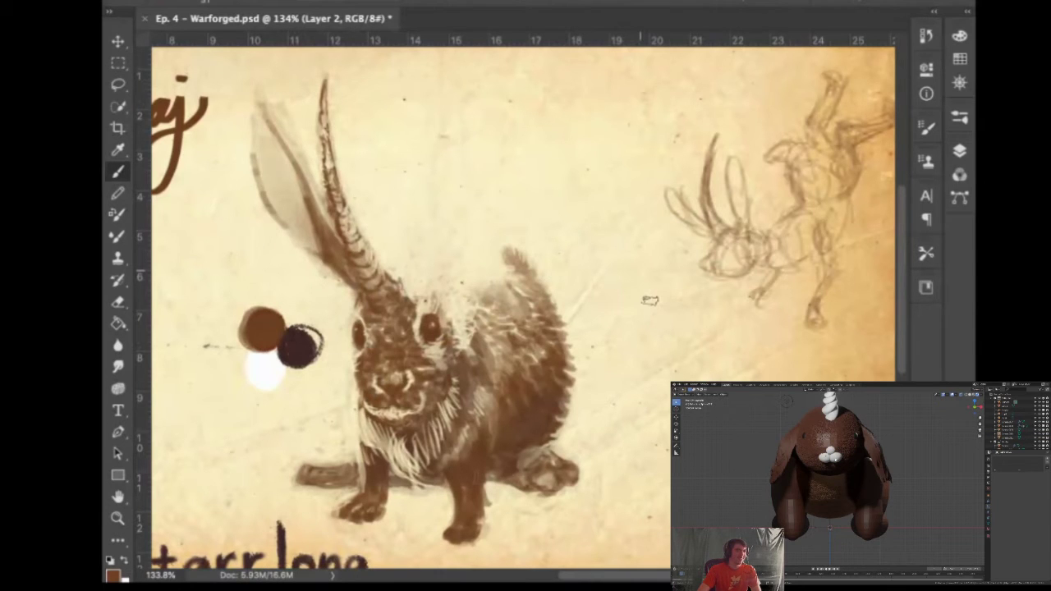
mouse_move(406, 292)
mouse_down()
mouse_move(483, 138)
mouse_move(503, 131)
mouse_up()
mouse_move(498, 174)
mouse_down()
mouse_move(439, 283)
mouse_move(433, 230)
mouse_move(492, 190)
mouse_up()
mouse_move(492, 144)
mouse_down()
mouse_move(446, 262)
mouse_move(491, 115)
mouse_up()
drag(470, 288, 460, 269)
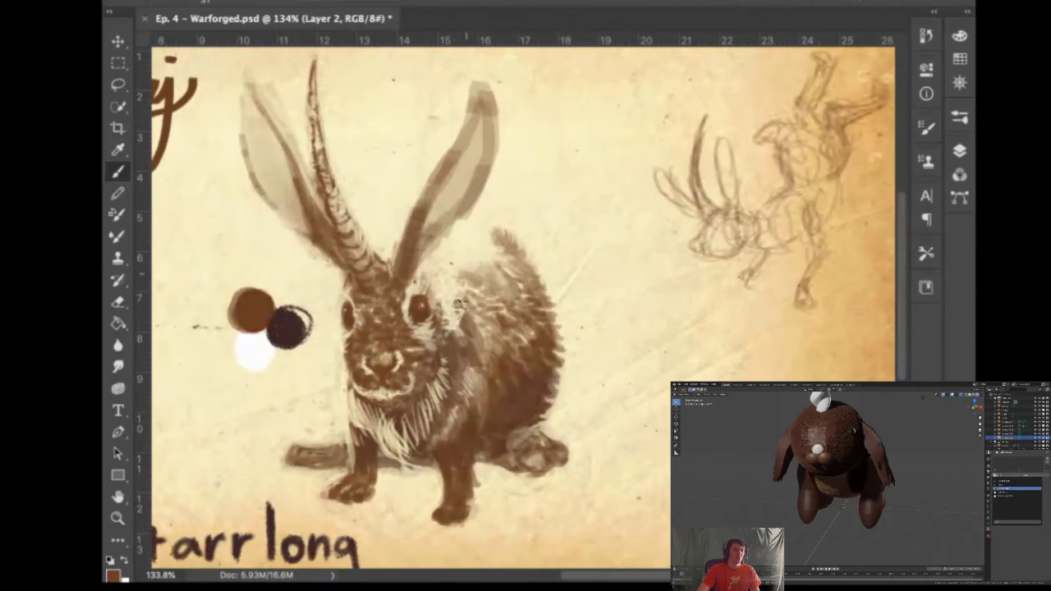
Erase the brown shading inside both ears, leaving their darker edges in place
drag(493, 314, 444, 315)
key(e)
mouse_move(427, 169)
mouse_down()
mouse_move(412, 214)
mouse_move(426, 129)
mouse_move(428, 176)
mouse_move(413, 202)
mouse_up()
mouse_move(188, 143)
mouse_down()
mouse_move(197, 215)
mouse_move(184, 191)
mouse_move(193, 169)
mouse_move(217, 222)
mouse_move(176, 88)
mouse_move(222, 148)
mouse_up()
Sample the white swatch and paint the inside of the right-hand ear white from tip to base
key(i)
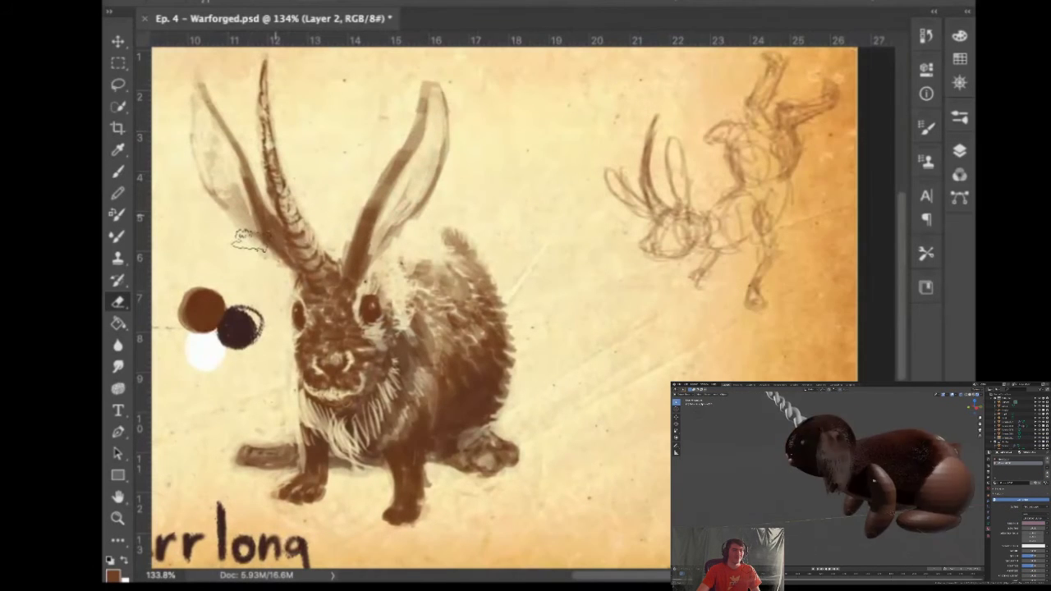
click(204, 351)
key(b)
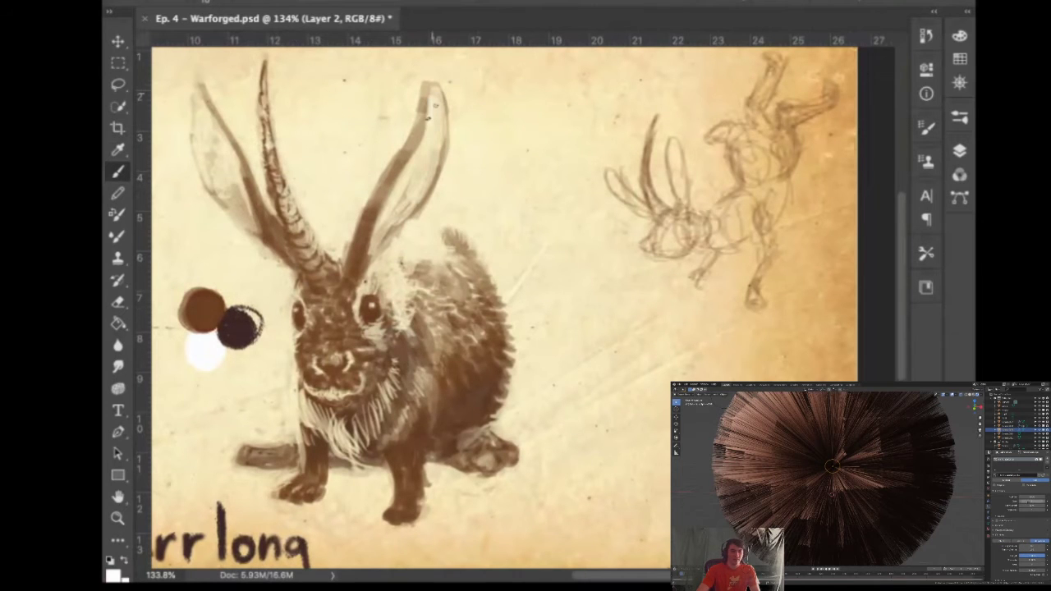
mouse_move(434, 115)
mouse_down()
mouse_move(437, 162)
mouse_move(394, 205)
mouse_move(374, 248)
mouse_up()
mouse_move(430, 167)
mouse_down()
mouse_move(411, 181)
mouse_move(398, 223)
mouse_up()
mouse_move(431, 87)
mouse_down()
mouse_move(442, 108)
mouse_move(426, 87)
mouse_up()
Fill the inside of the left-hand ear with white brush strokes from its base up to the tip
scroll(423, 103, left, 4)
drag(287, 187, 326, 238)
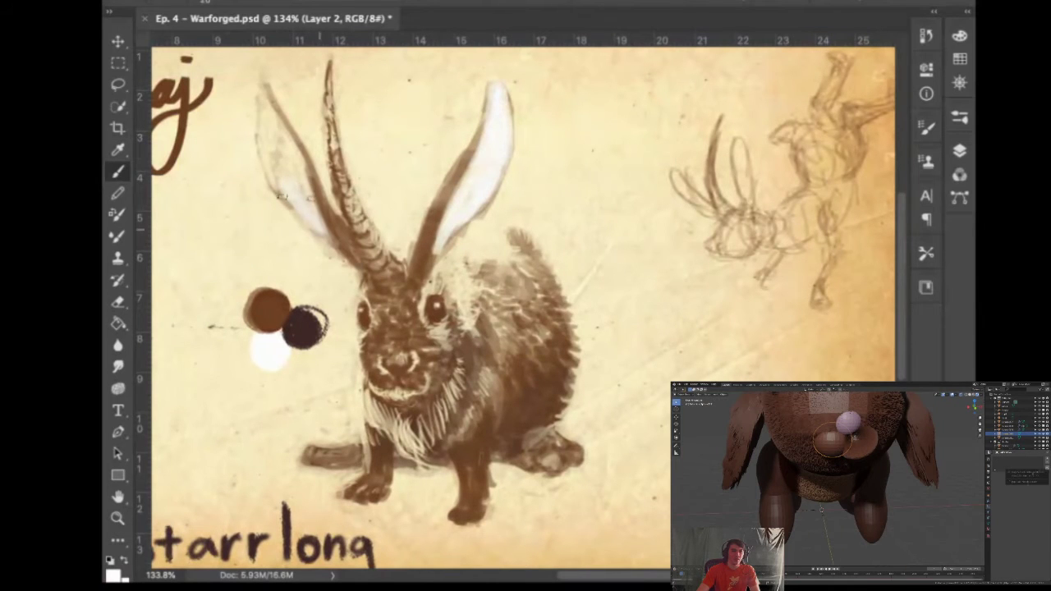
drag(276, 151, 317, 220)
drag(261, 84, 301, 204)
drag(296, 158, 319, 202)
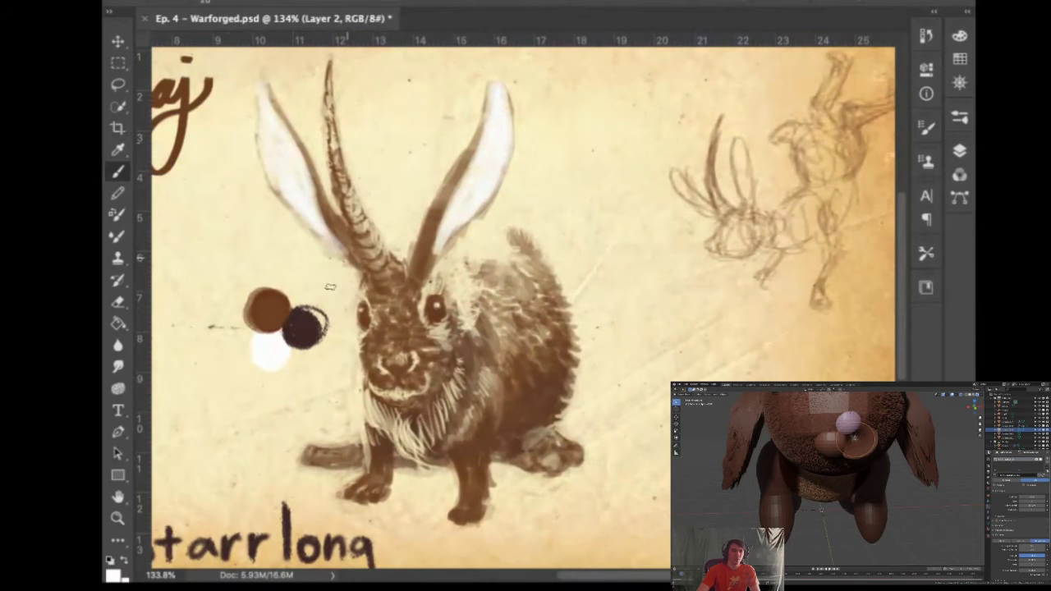
Brush white highlights onto the horn, the cheek fur and the edge of the tail
mouse_move(330, 115)
mouse_down()
mouse_move(391, 277)
mouse_move(400, 288)
mouse_move(455, 281)
mouse_move(447, 271)
mouse_up()
mouse_move(514, 231)
mouse_down()
mouse_move(621, 378)
mouse_move(624, 300)
mouse_move(591, 255)
mouse_move(558, 281)
mouse_up()
mouse_move(536, 244)
mouse_down()
mouse_move(548, 267)
mouse_move(512, 244)
mouse_up()
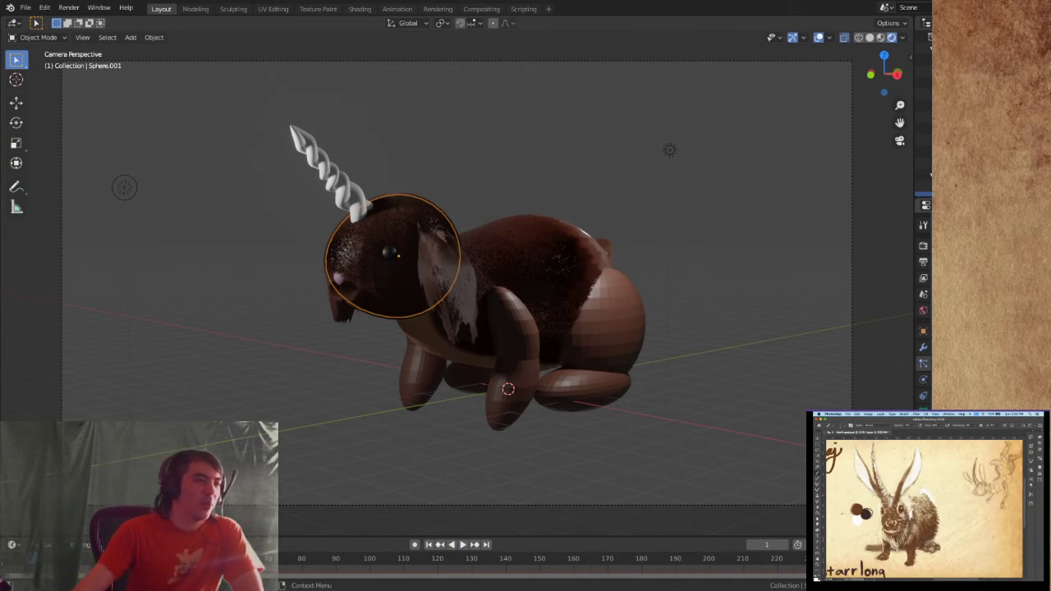
scroll(460, 271, up, 2)
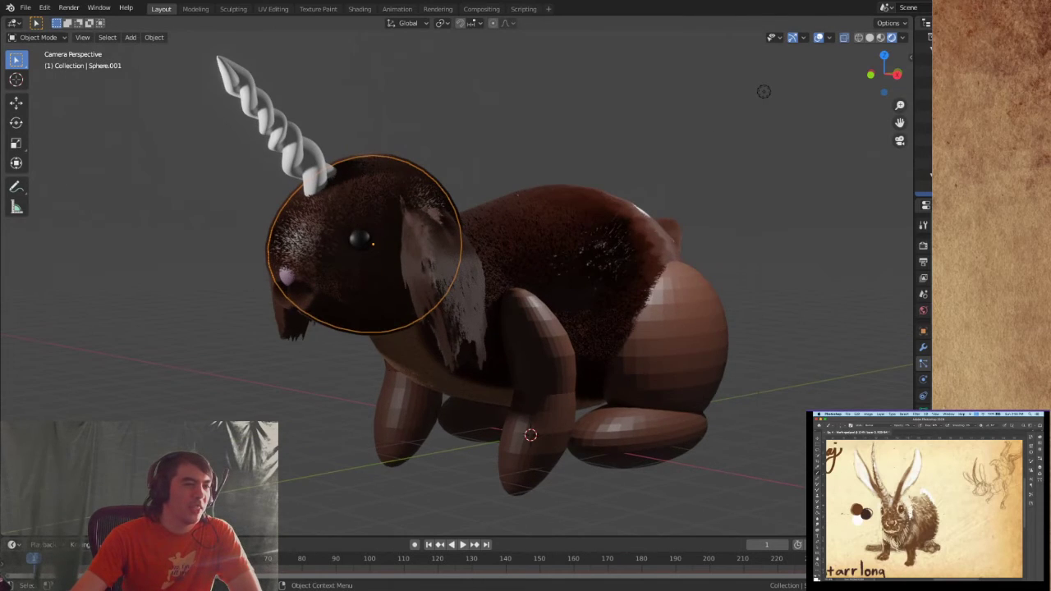
drag(398, 246, 462, 262)
scroll(537, 321, up, 6)
scroll(462, 263, up, 2)
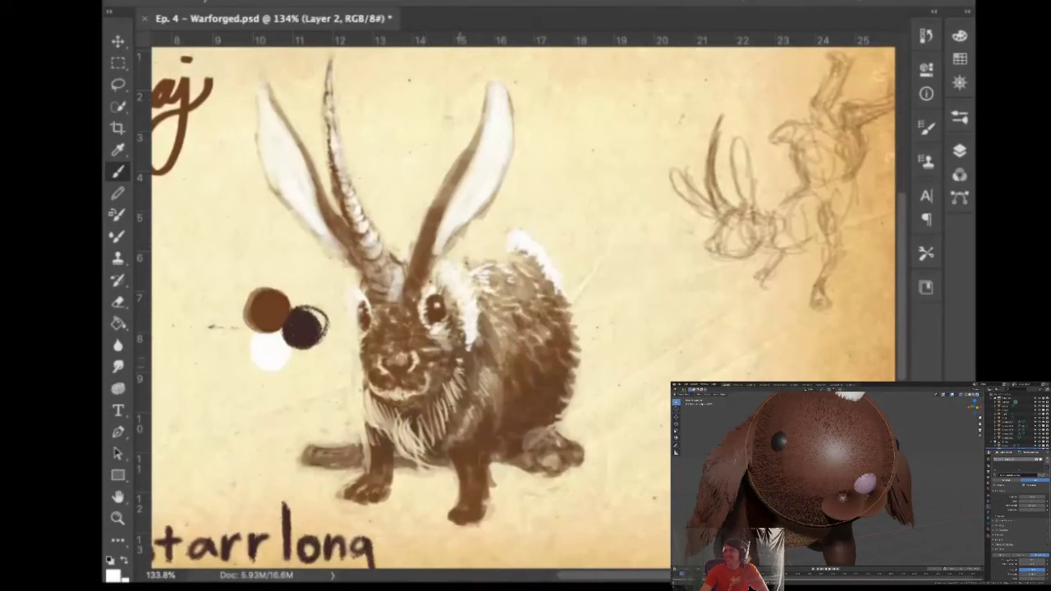
Paint white fur strokes at the centre of the chest and along both sides of the neck ruff
drag(461, 360, 459, 375)
key(ctrl+z)
drag(402, 412, 413, 445)
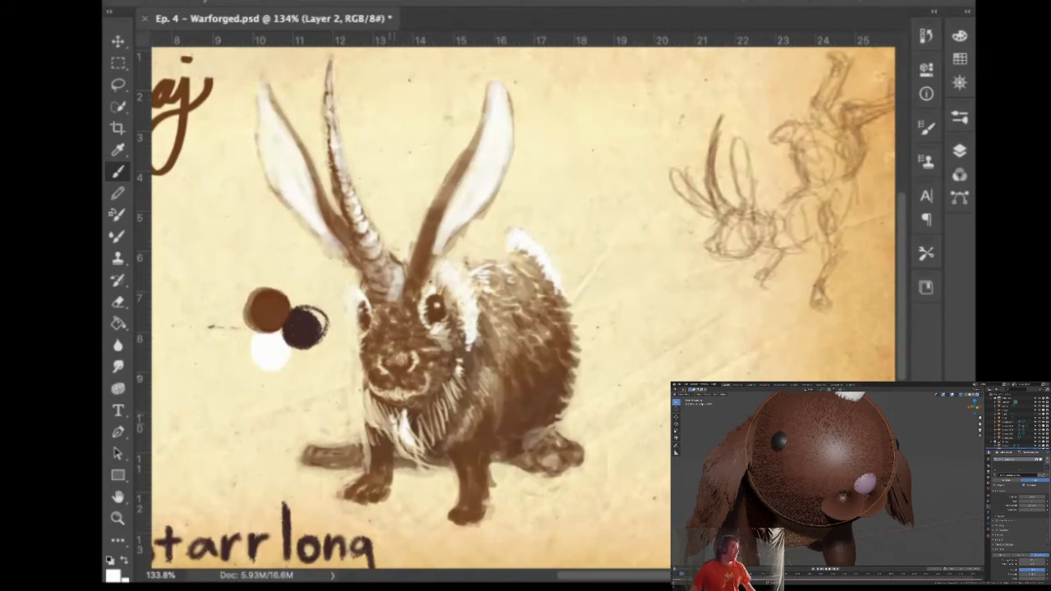
drag(381, 425, 376, 411)
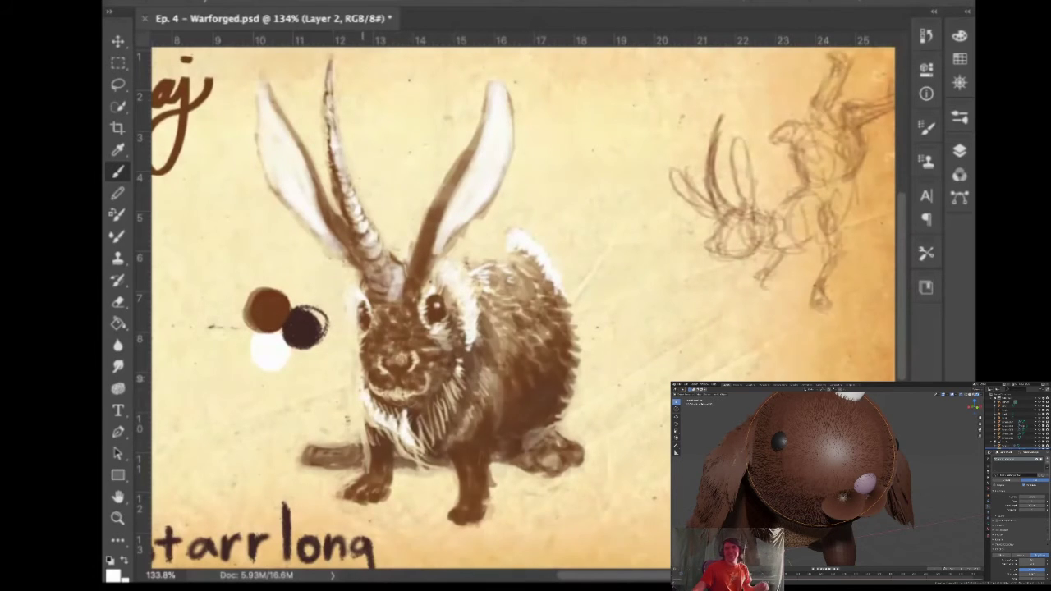
drag(436, 408, 430, 429)
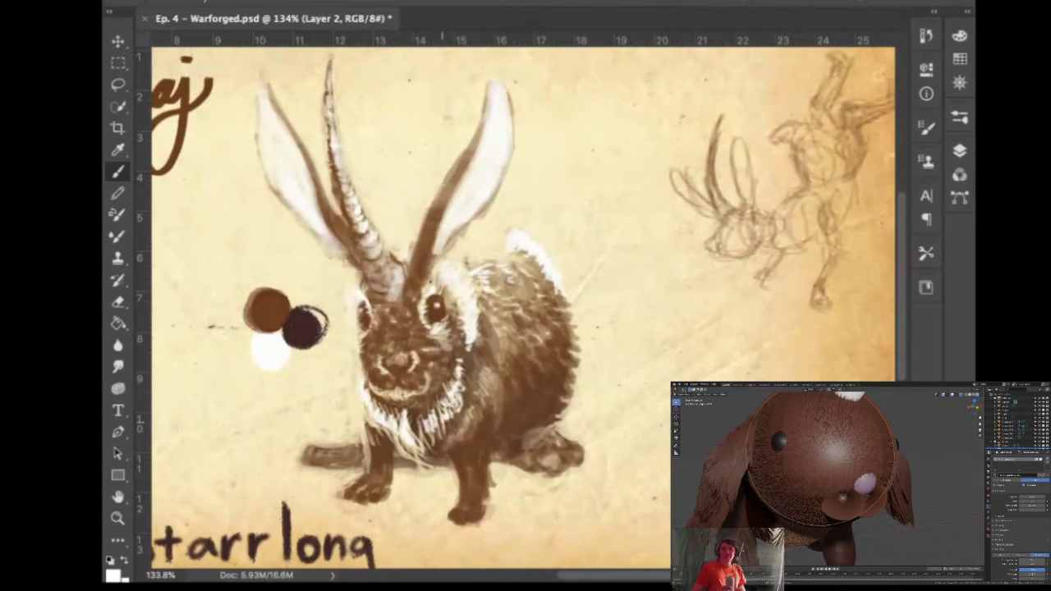
Fill the lower chest and the gaps beneath the chin with dense white fur strokes
drag(403, 444, 405, 455)
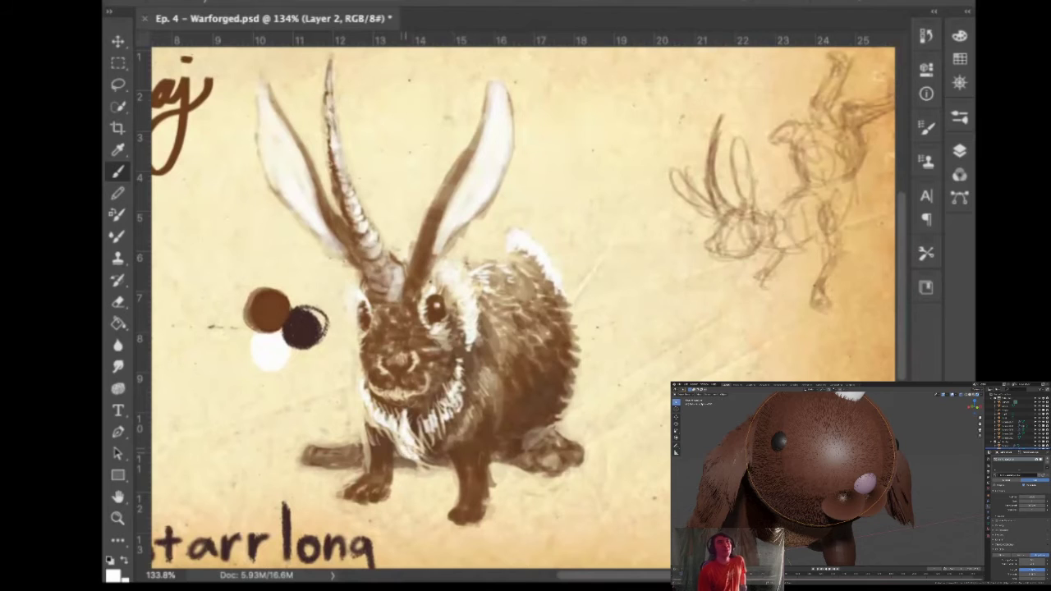
mouse_move(392, 435)
mouse_down()
mouse_move(395, 448)
mouse_move(365, 409)
mouse_up()
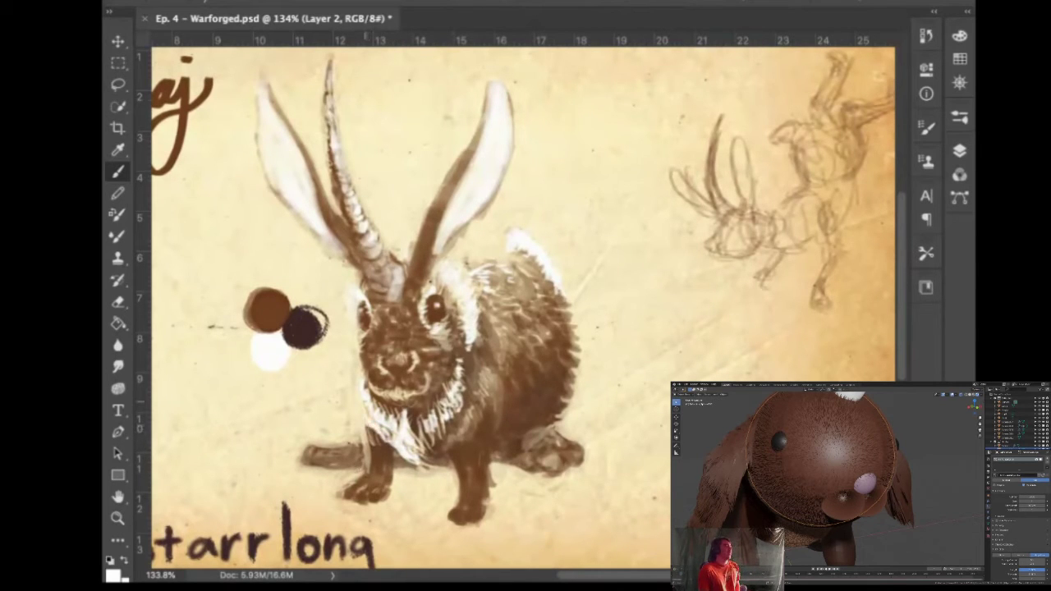
mouse_move(416, 441)
mouse_down()
mouse_move(422, 455)
mouse_move(423, 427)
mouse_move(412, 431)
mouse_move(455, 377)
mouse_up()
drag(424, 426, 391, 412)
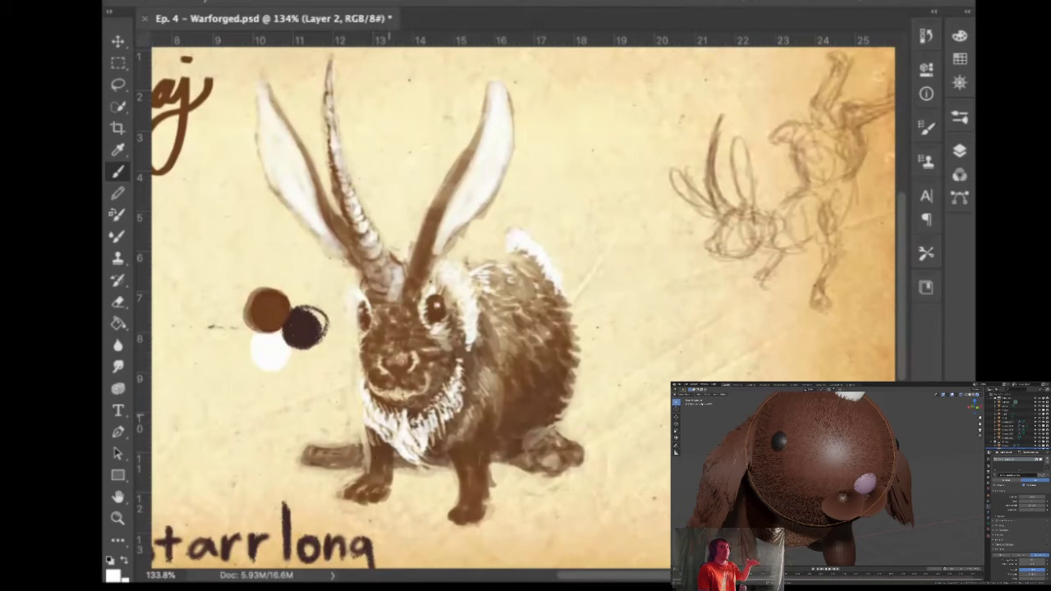
drag(443, 461, 432, 465)
Erase streaks through the white chest fur to soften and thin the strands
key(e)
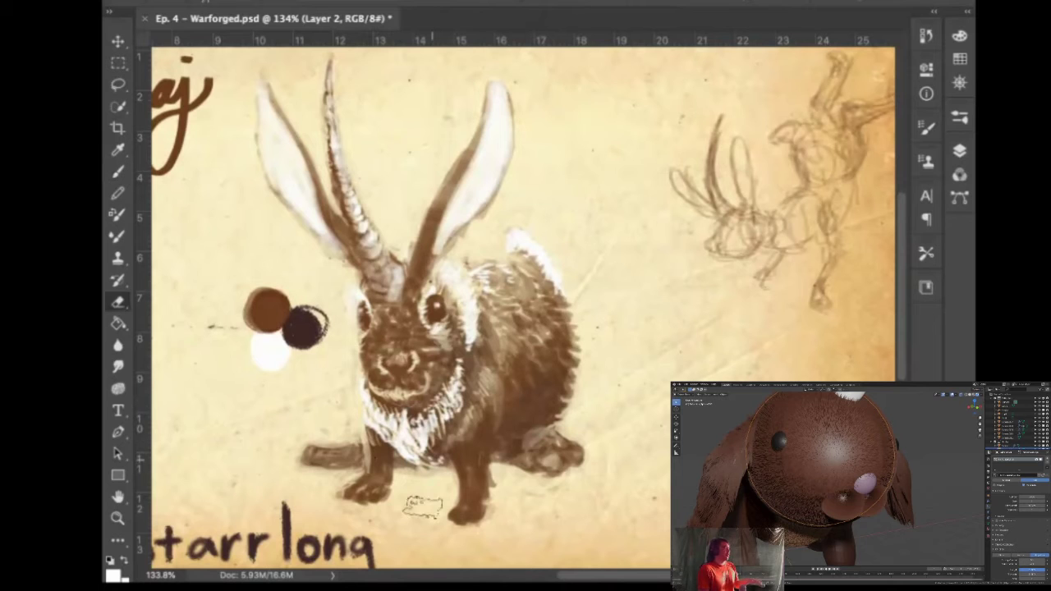
mouse_move(441, 476)
mouse_down()
mouse_move(426, 449)
mouse_move(382, 427)
mouse_move(402, 422)
mouse_move(369, 443)
mouse_move(357, 437)
mouse_move(364, 399)
mouse_move(345, 435)
mouse_move(401, 410)
mouse_move(408, 480)
mouse_move(427, 401)
mouse_move(404, 474)
mouse_move(457, 386)
mouse_up()
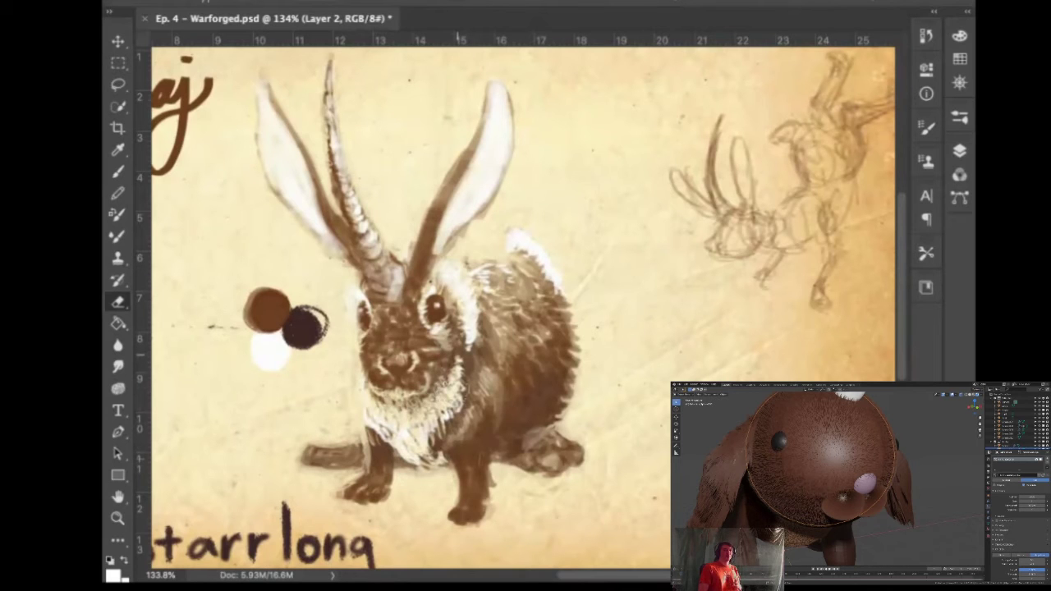
drag(420, 448, 386, 429)
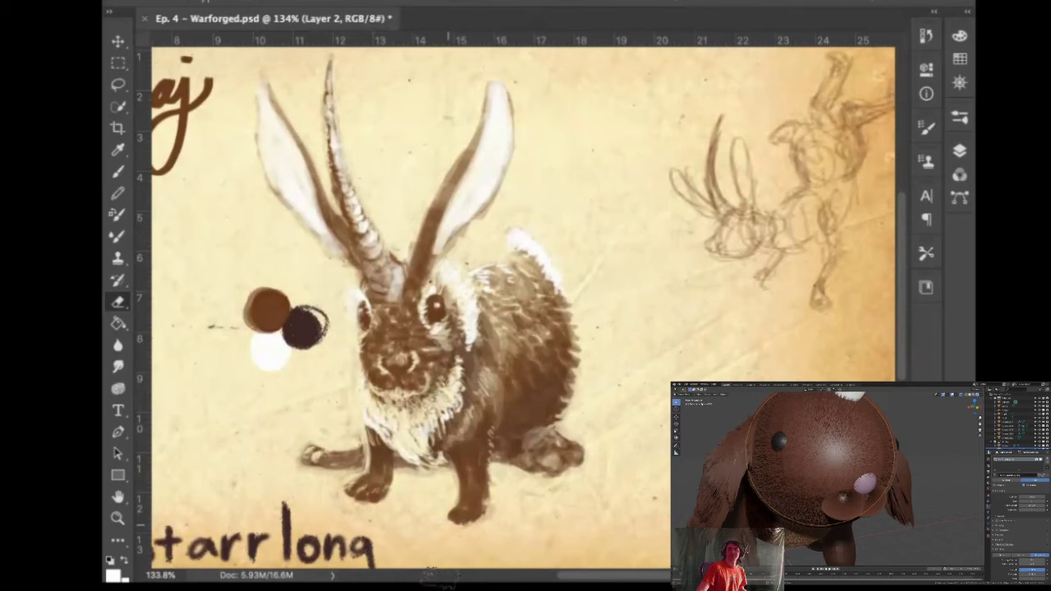
Erase short fur strokes into the lower haunch where it meets the right-hand hind paw
mouse_move(550, 438)
mouse_down()
mouse_move(545, 426)
mouse_move(515, 456)
mouse_up()
drag(540, 422, 513, 455)
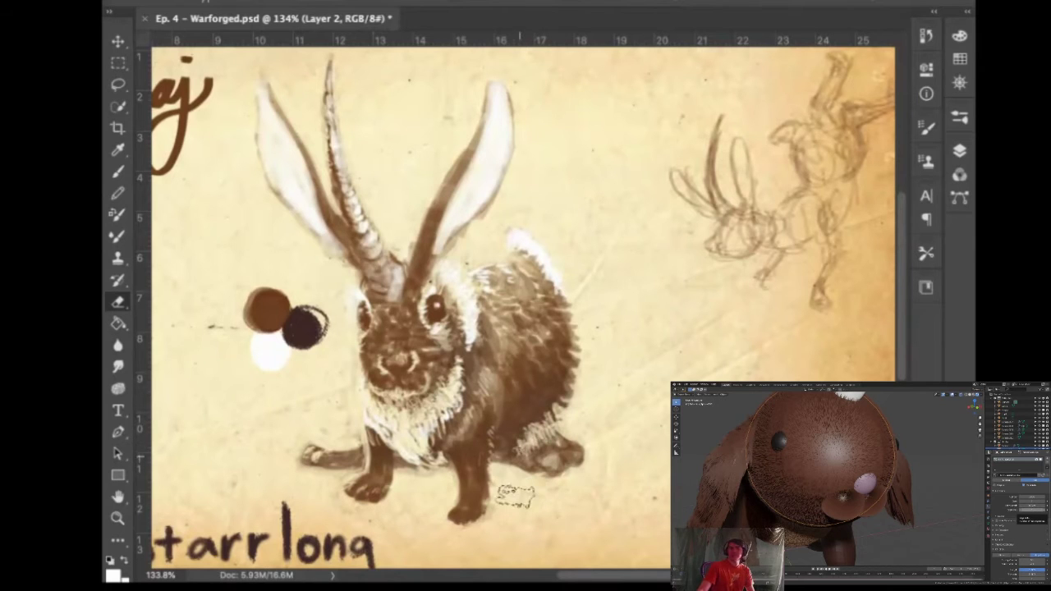
drag(532, 450, 520, 458)
drag(532, 496, 505, 501)
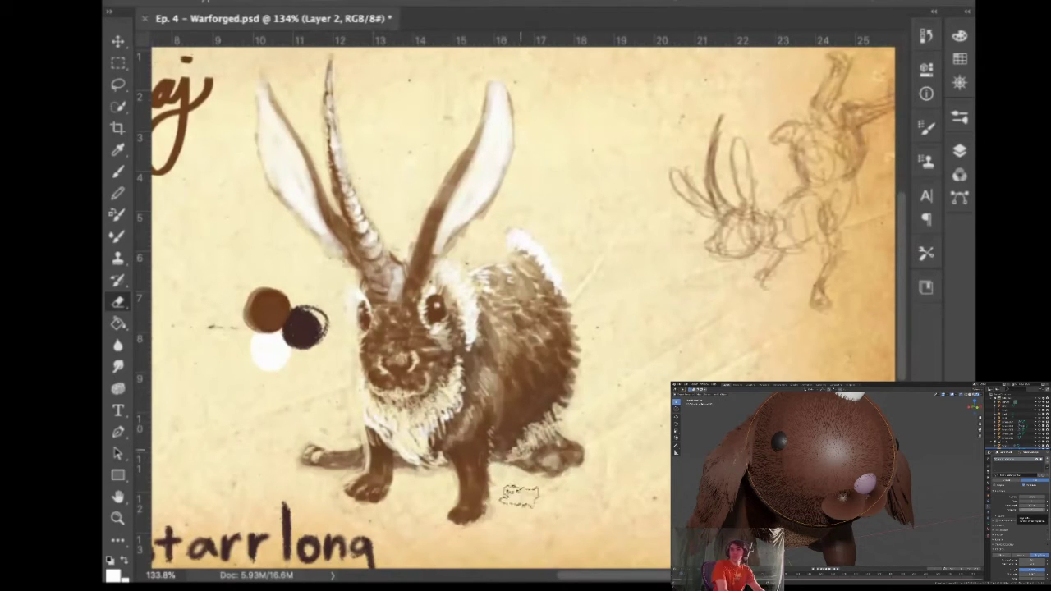
Sample the brown swatch and brush brown fur back along the lower edge of the haunch
key(i)
click(256, 327)
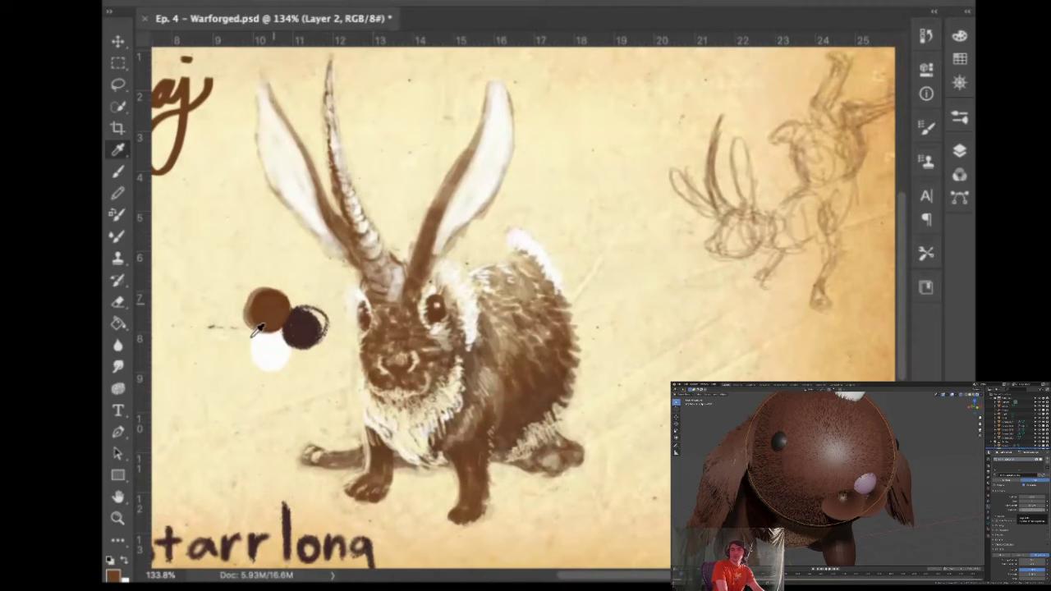
key(b)
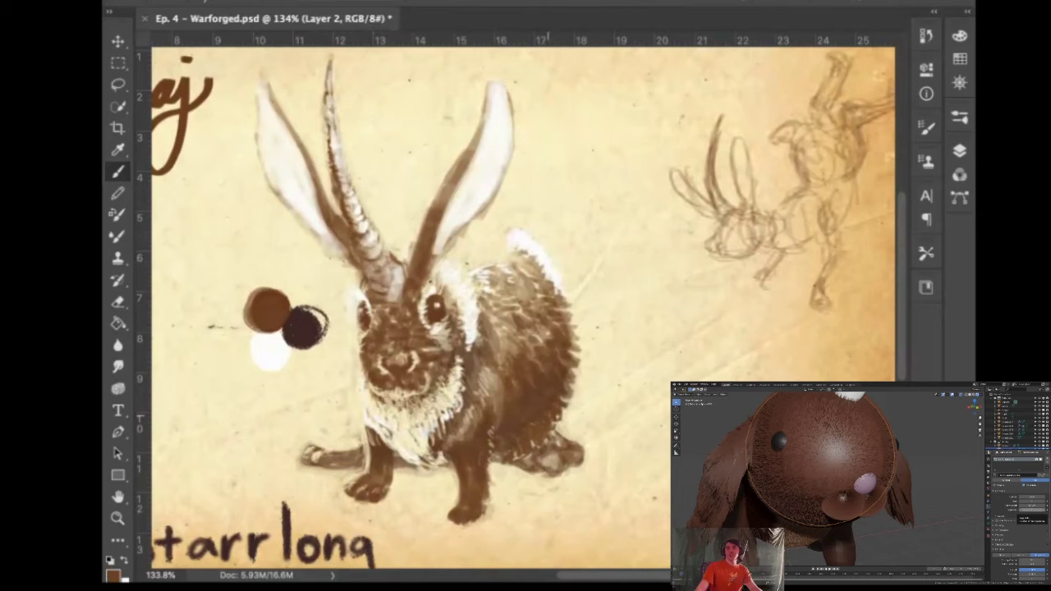
Erase the right-hand hind paw below the haunch
key(e)
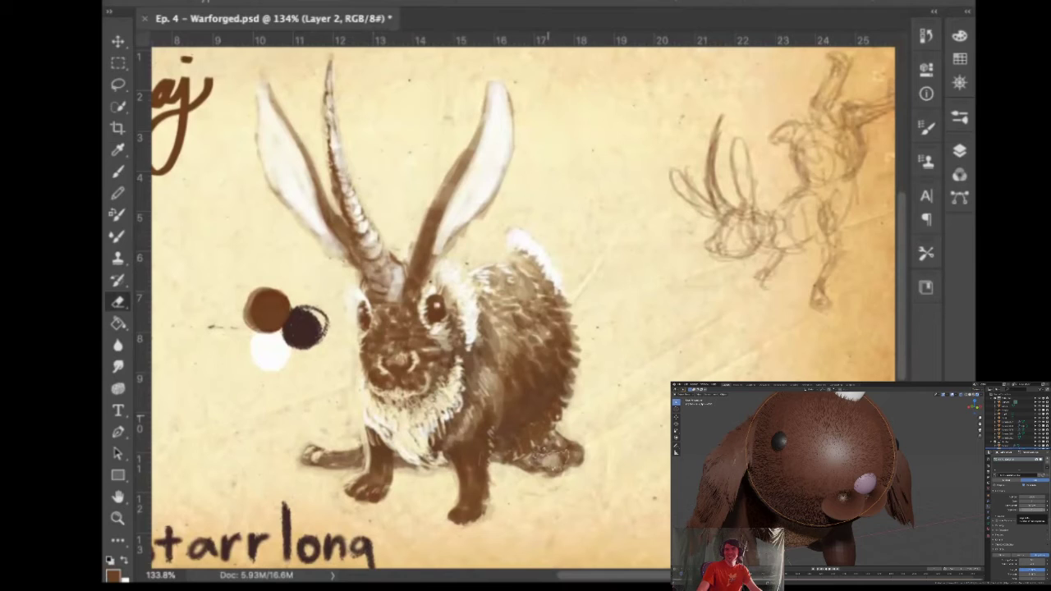
key(i)
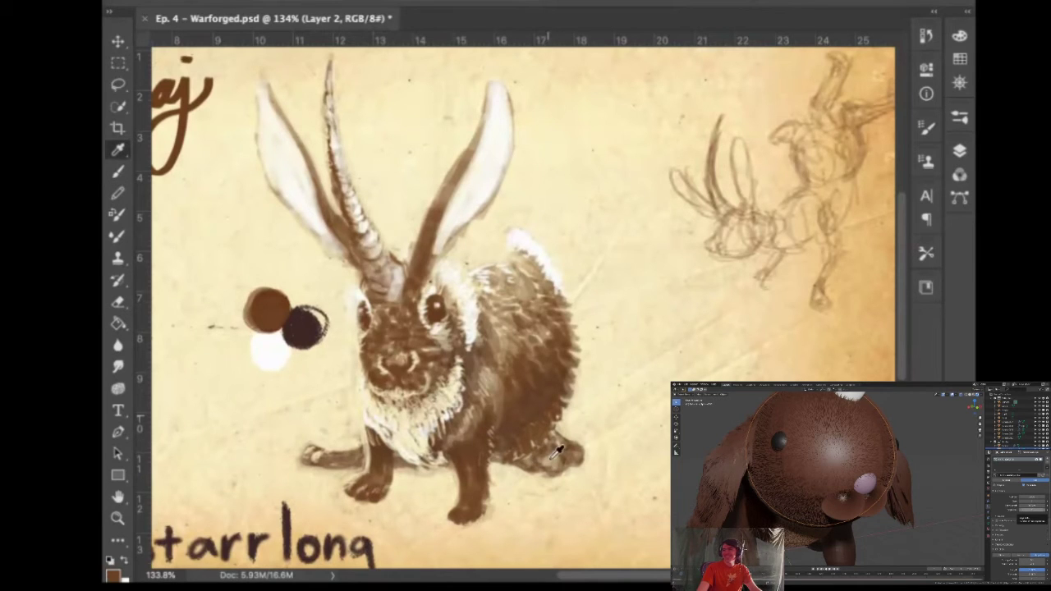
key(e)
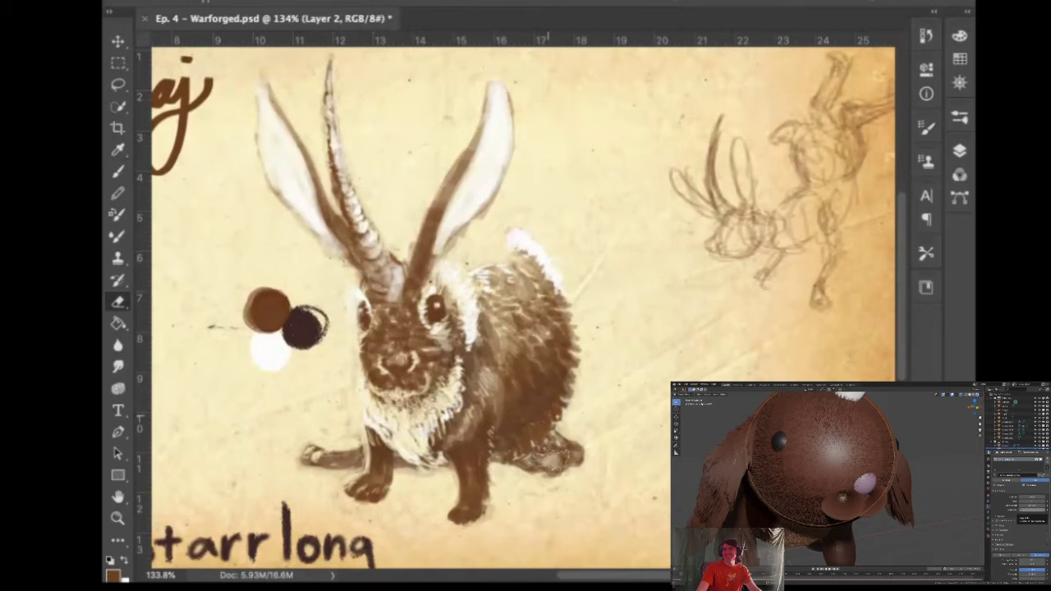
mouse_move(554, 461)
mouse_down()
mouse_move(562, 503)
mouse_move(573, 430)
mouse_move(568, 488)
mouse_move(598, 473)
mouse_move(525, 505)
mouse_move(517, 492)
mouse_move(565, 468)
mouse_move(579, 548)
mouse_up()
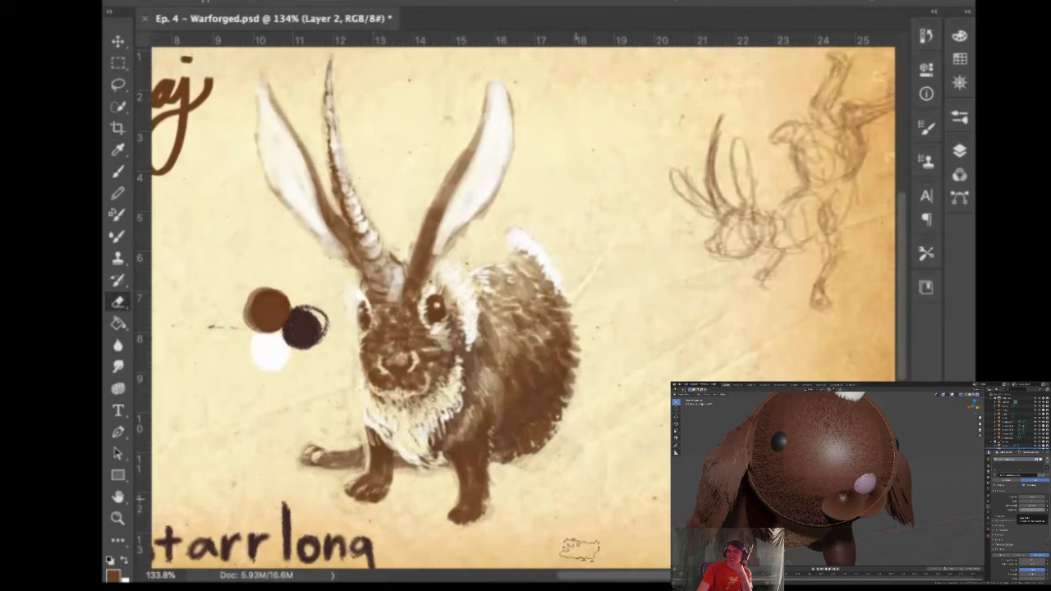
Sample the brown swatch and sketch the outline of a new hind paw beneath the haunch
key(i)
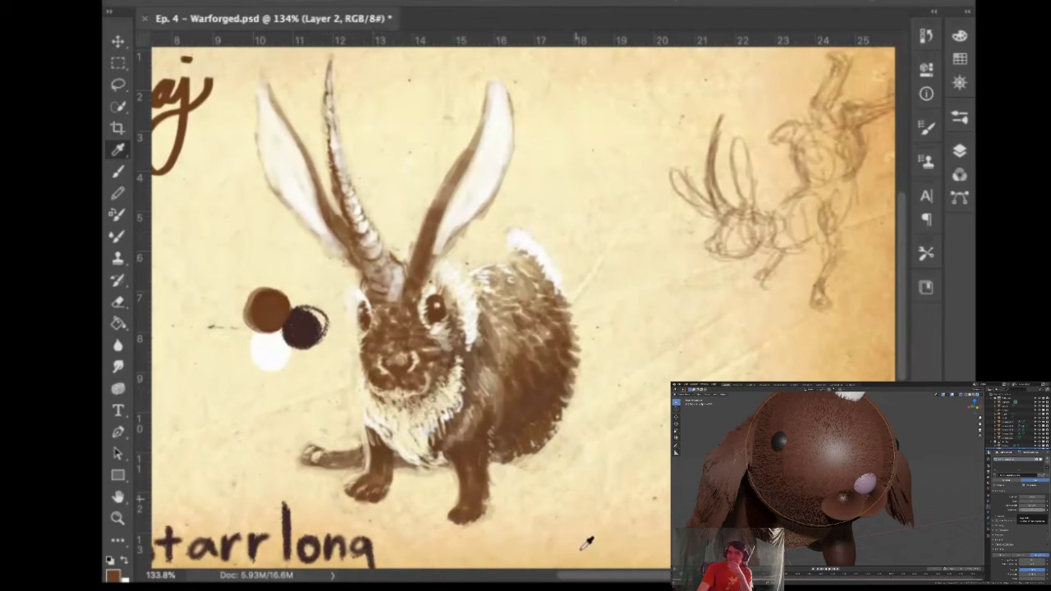
click(265, 312)
key(b)
mouse_move(508, 466)
mouse_down()
mouse_move(507, 477)
mouse_move(509, 463)
mouse_move(553, 461)
mouse_move(547, 445)
mouse_move(540, 456)
mouse_move(571, 463)
mouse_up()
drag(509, 476, 561, 484)
mouse_move(551, 476)
mouse_down()
mouse_move(565, 489)
mouse_move(573, 471)
mouse_move(555, 490)
mouse_move(512, 474)
mouse_up()
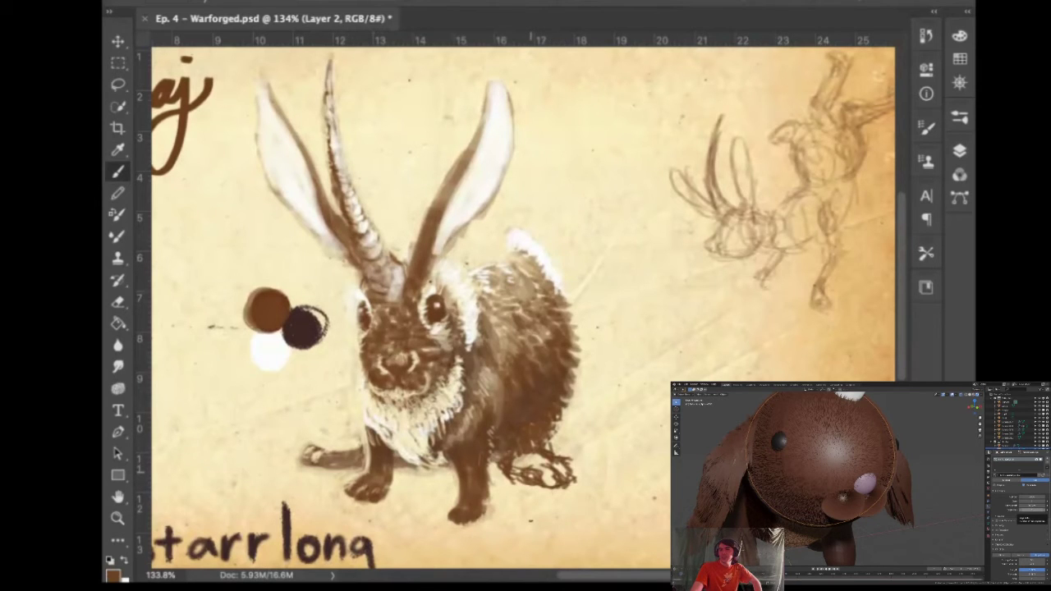
Fill the new hind paw with brown strokes and blend it into the haunch fur
drag(570, 469, 554, 481)
mouse_move(550, 456)
mouse_down()
mouse_move(511, 471)
mouse_move(550, 483)
mouse_move(564, 466)
mouse_move(549, 485)
mouse_move(552, 473)
mouse_up()
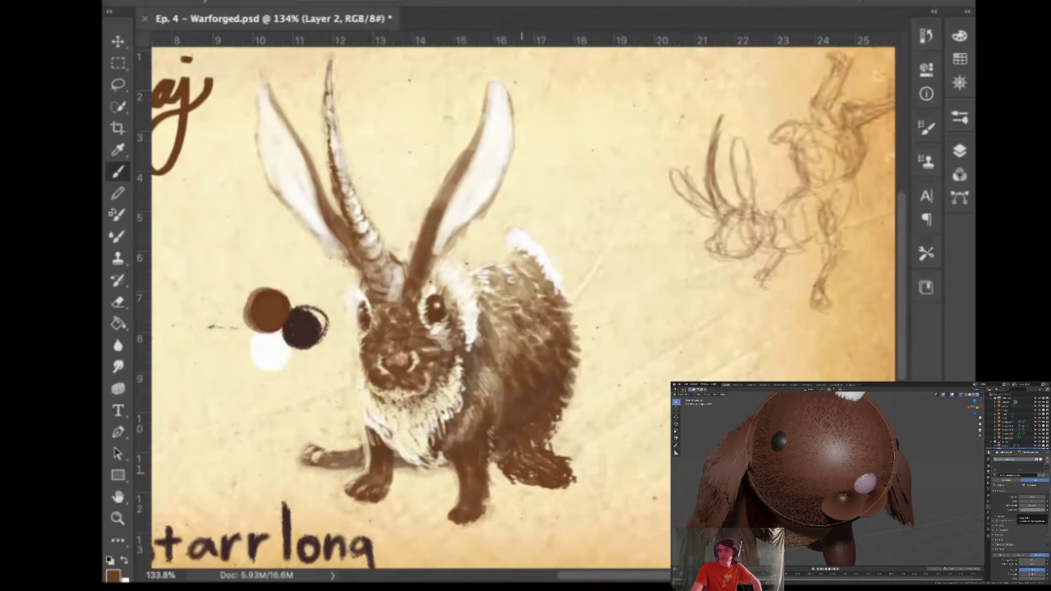
drag(506, 454, 491, 450)
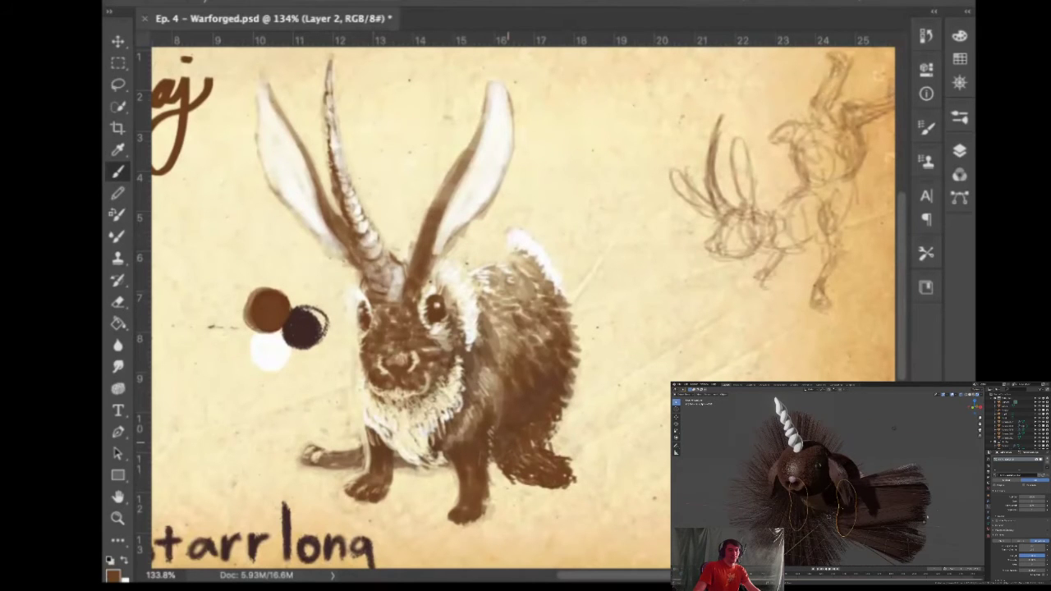
Sample tan from the back fur and brush lighter fur onto the haunch's lower edge, the chest and the shoulder
key(i)
click(254, 379)
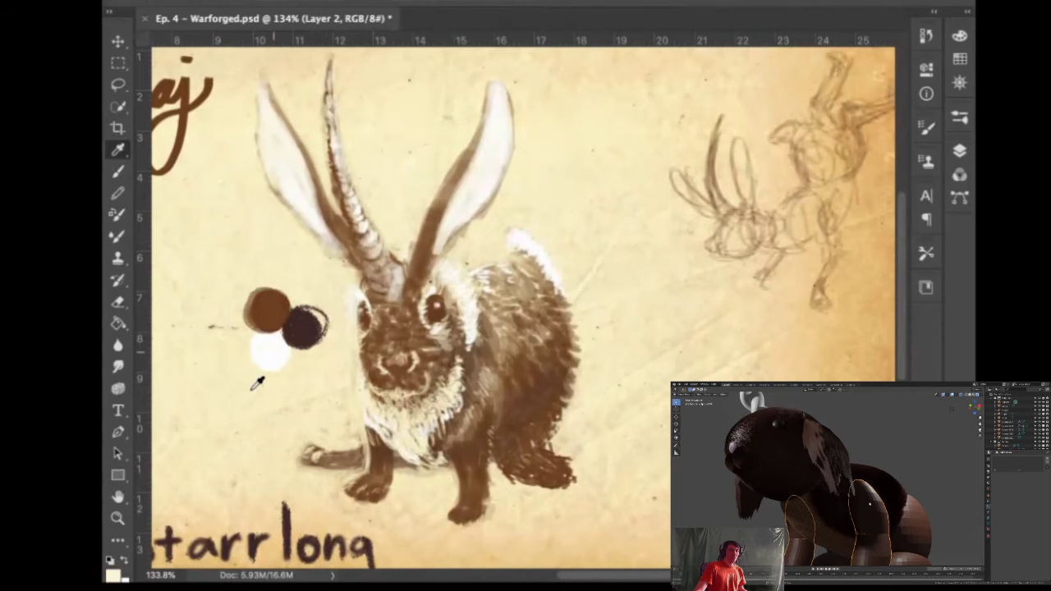
click(535, 289)
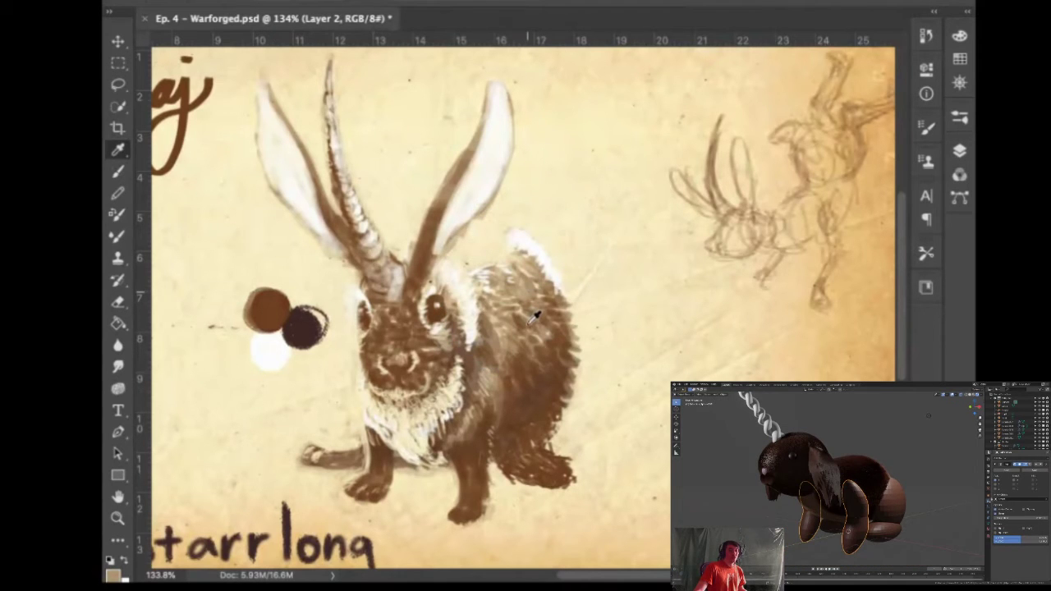
key(b)
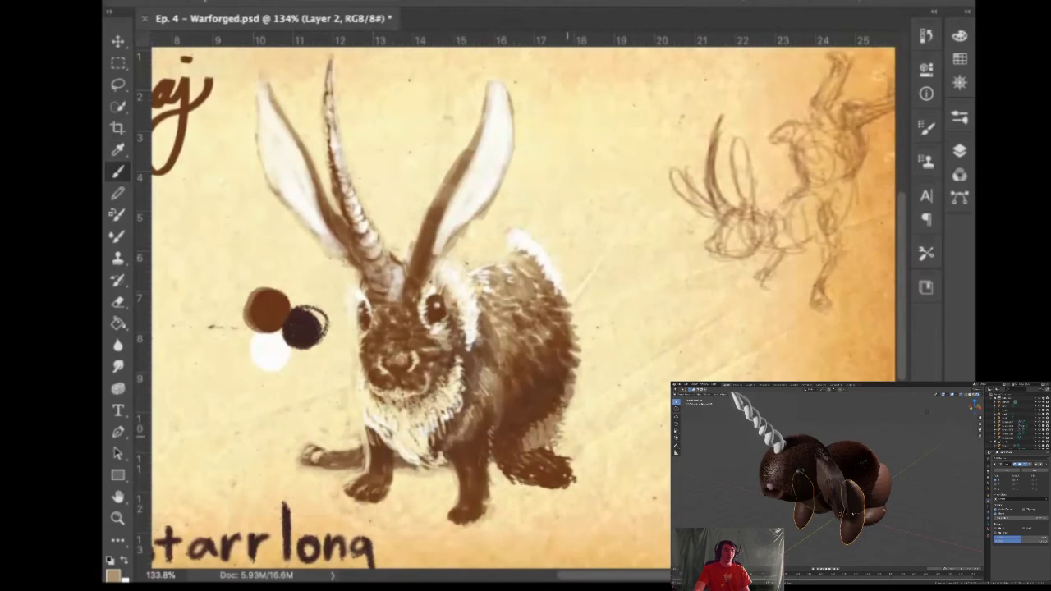
drag(506, 456, 496, 469)
mouse_move(506, 443)
mouse_down()
mouse_move(492, 468)
mouse_move(505, 450)
mouse_up()
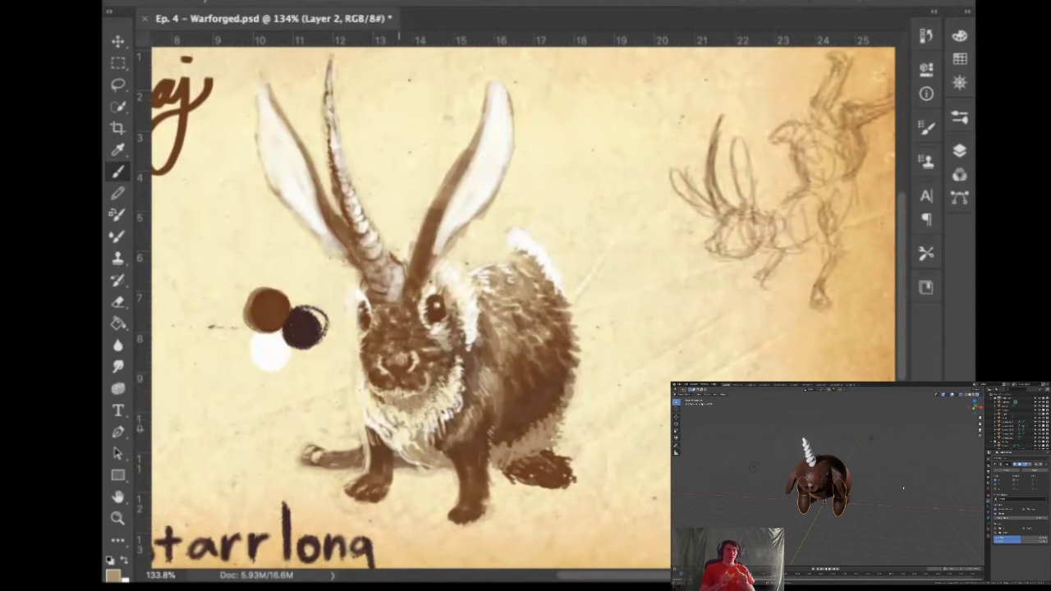
mouse_move(378, 424)
mouse_down()
mouse_move(388, 433)
mouse_move(378, 428)
mouse_up()
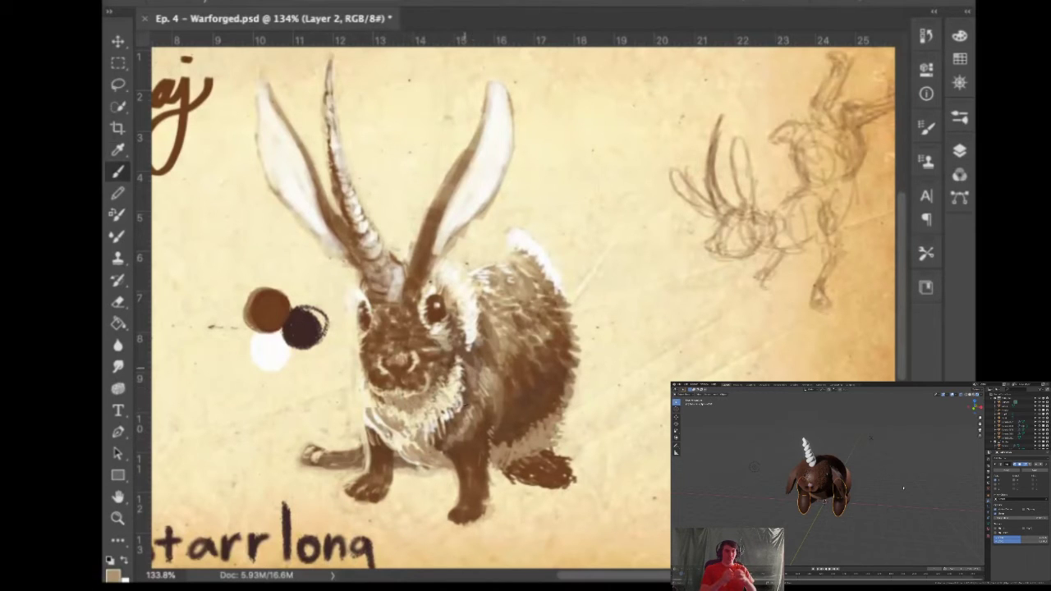
drag(467, 356, 473, 406)
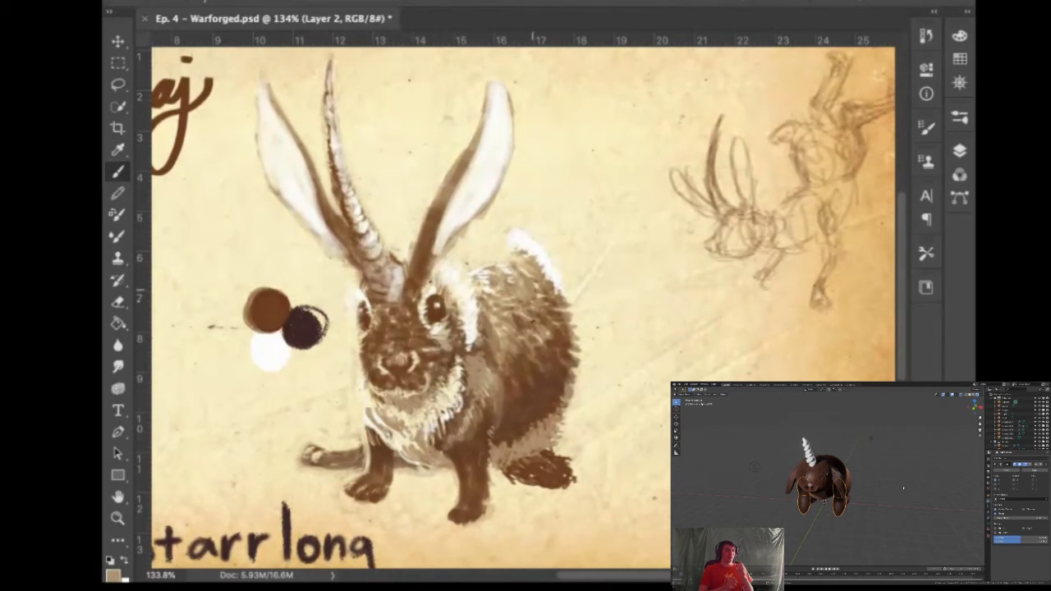
Paint both eyes dark with the sampled dark swatch, and add small highlights using the sampled white swatch
alt+click(303, 336)
key(b)
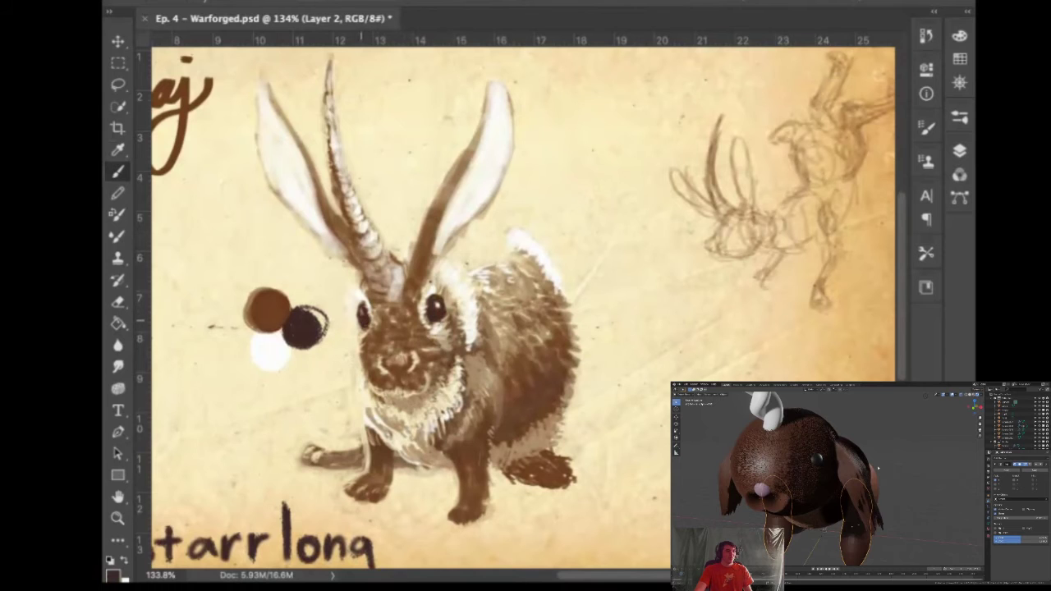
key(i)
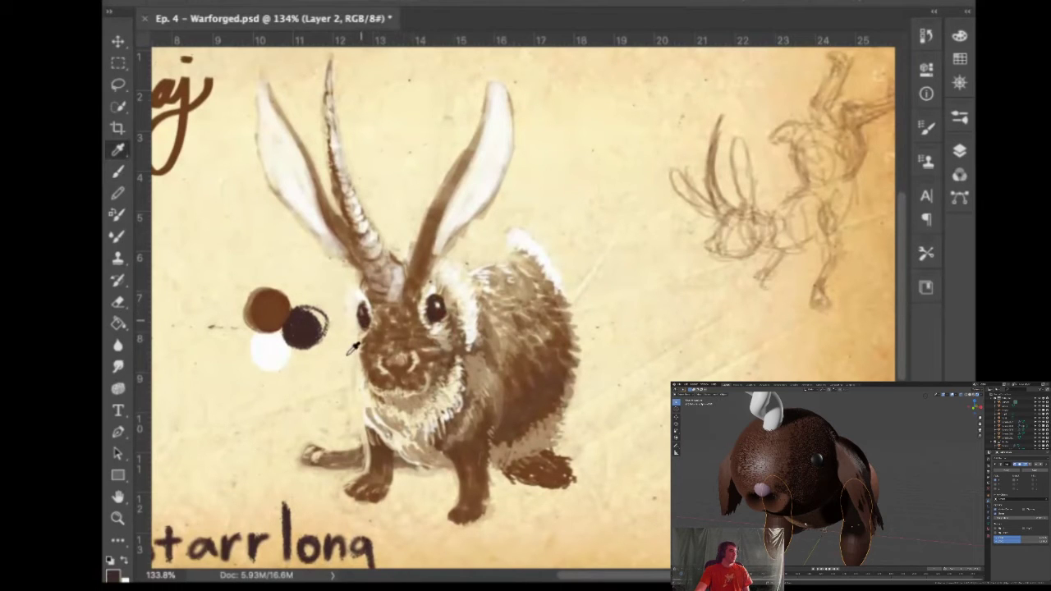
click(265, 360)
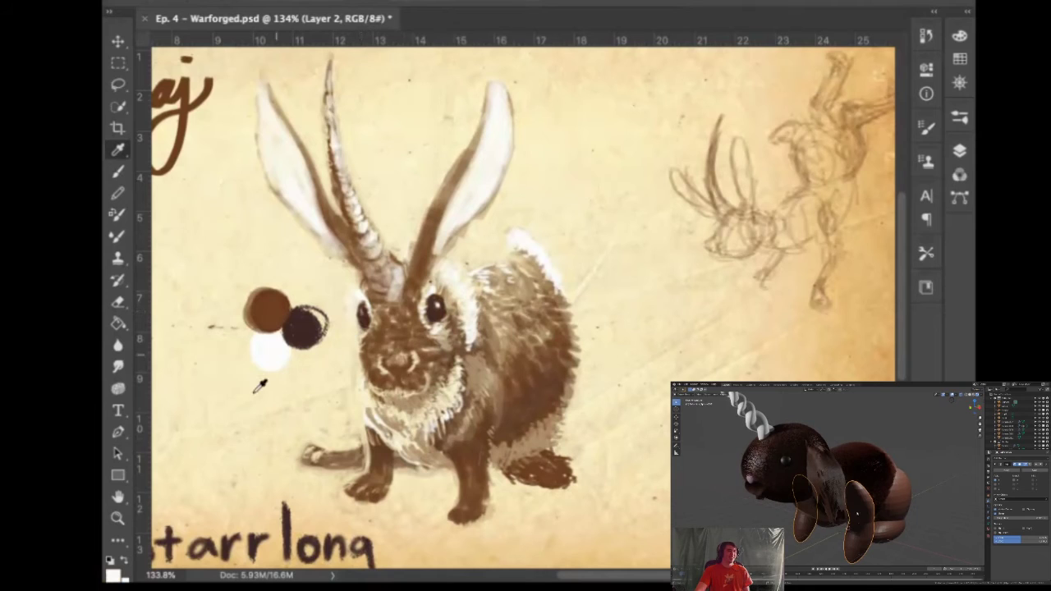
key(b)
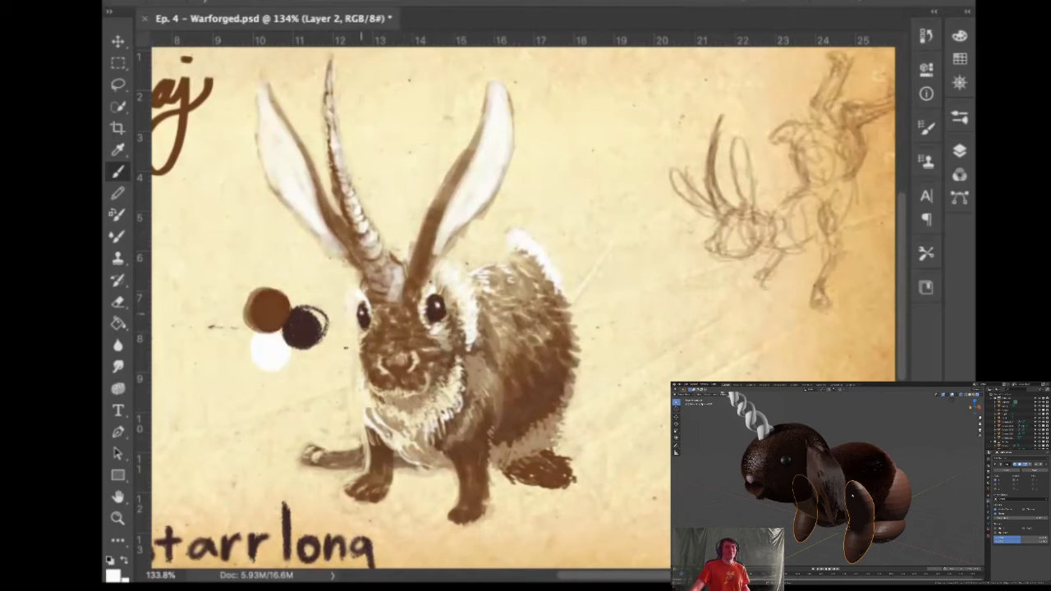
Brush white into the chest fur and along the pale lower edge of the haunch
key(i)
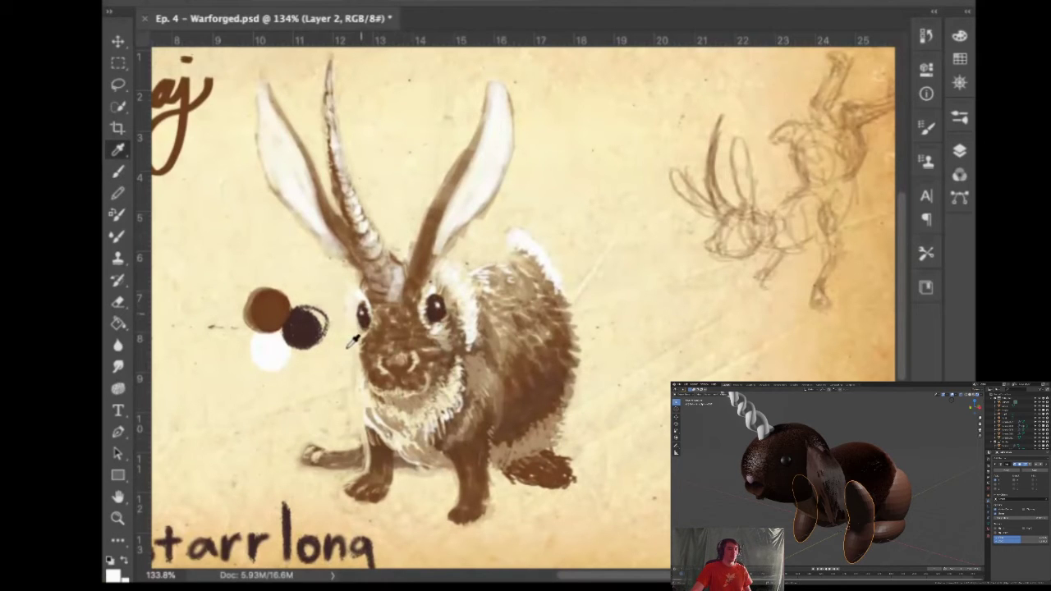
mouse_move(569, 321)
mouse_down()
mouse_move(598, 331)
mouse_move(604, 361)
mouse_up()
mouse_move(641, 327)
mouse_down()
mouse_move(647, 335)
mouse_move(642, 308)
mouse_move(658, 478)
mouse_move(630, 141)
mouse_up()
drag(627, 286, 630, 261)
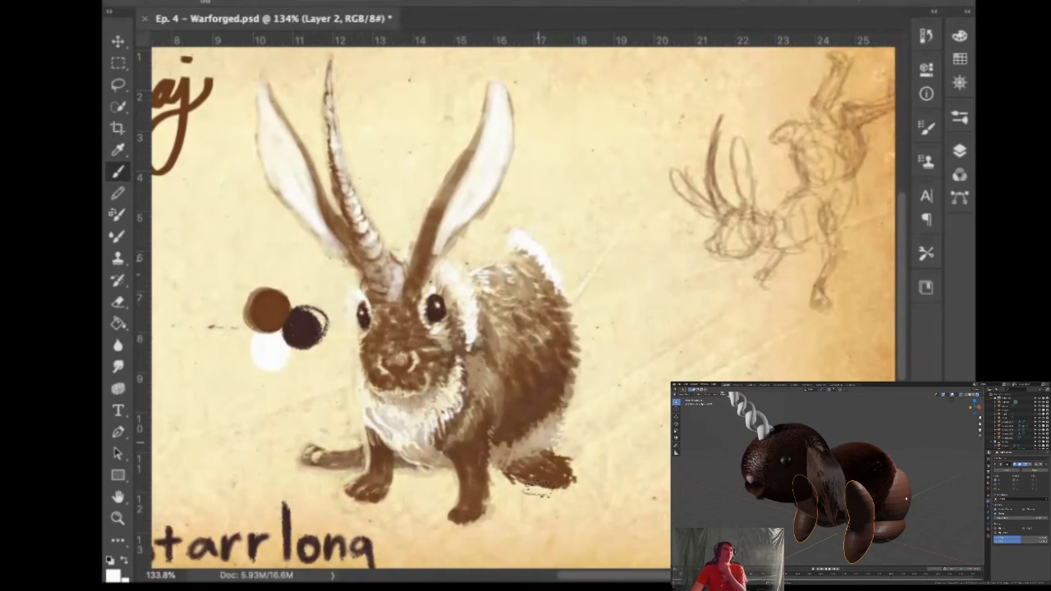
Erase the underside of the right-hand hind paw to make it slimmer
key(e)
mouse_move(538, 491)
mouse_down()
mouse_move(586, 500)
mouse_move(553, 496)
mouse_move(569, 493)
mouse_move(498, 530)
mouse_move(555, 543)
mouse_move(580, 532)
mouse_move(559, 514)
mouse_move(558, 528)
mouse_up()
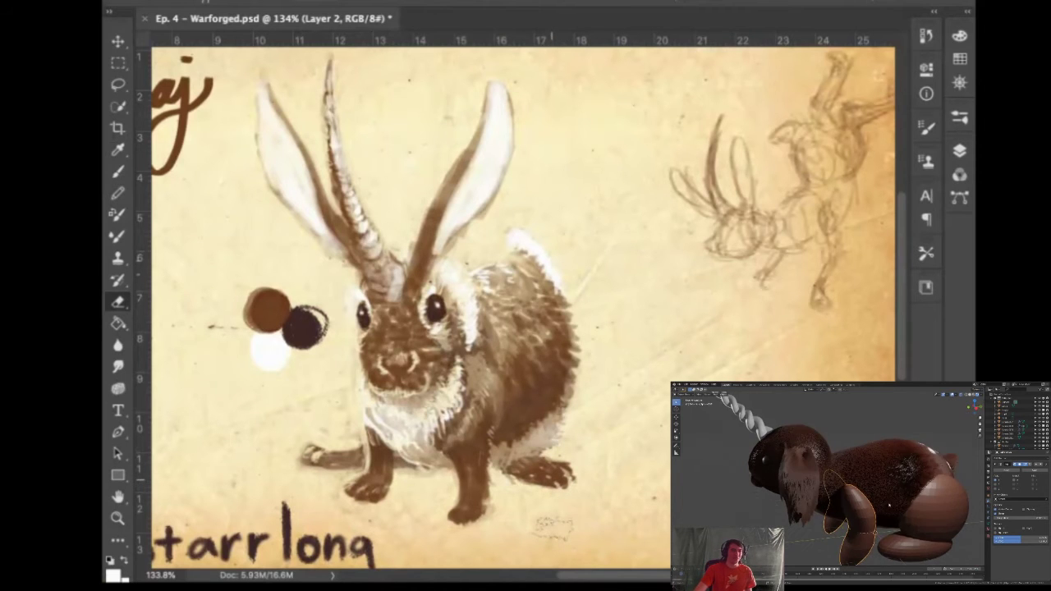
drag(553, 527, 556, 522)
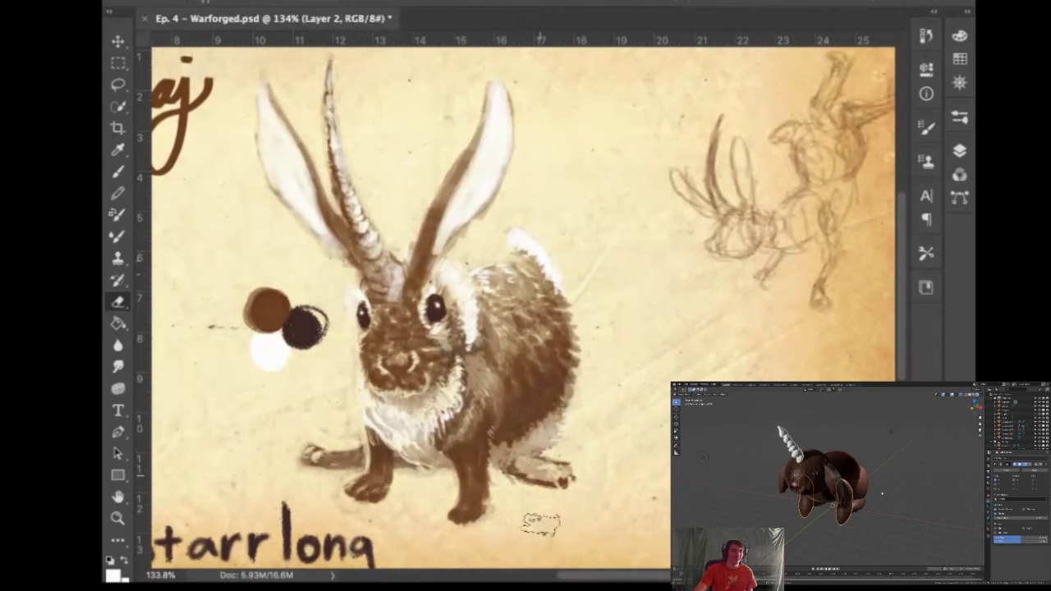
Sample brown from the lower haunch and repaint the slimmed right-hand hind paw with it
key(i)
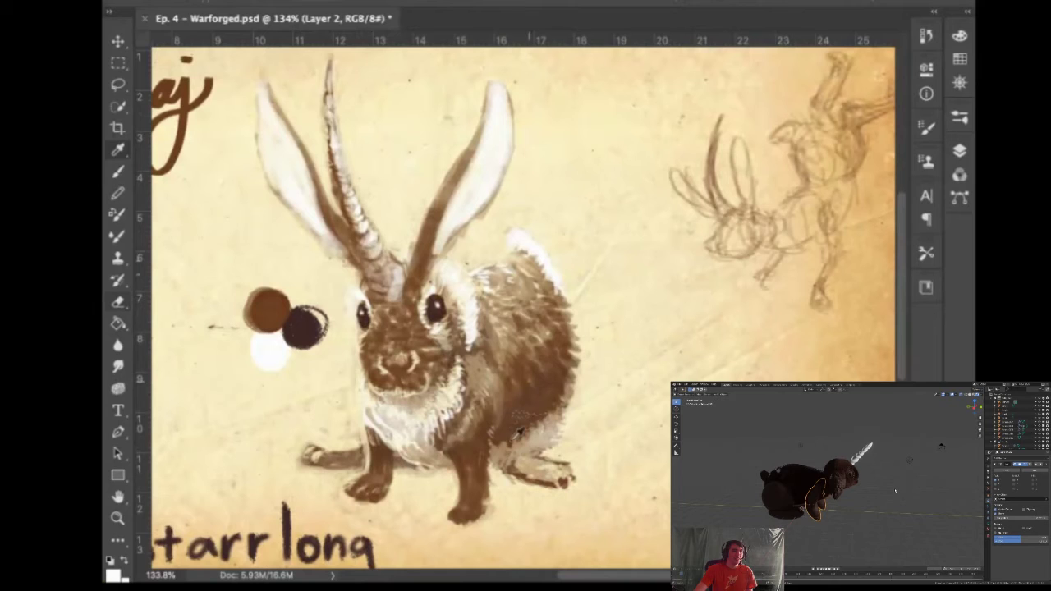
click(518, 436)
key(b)
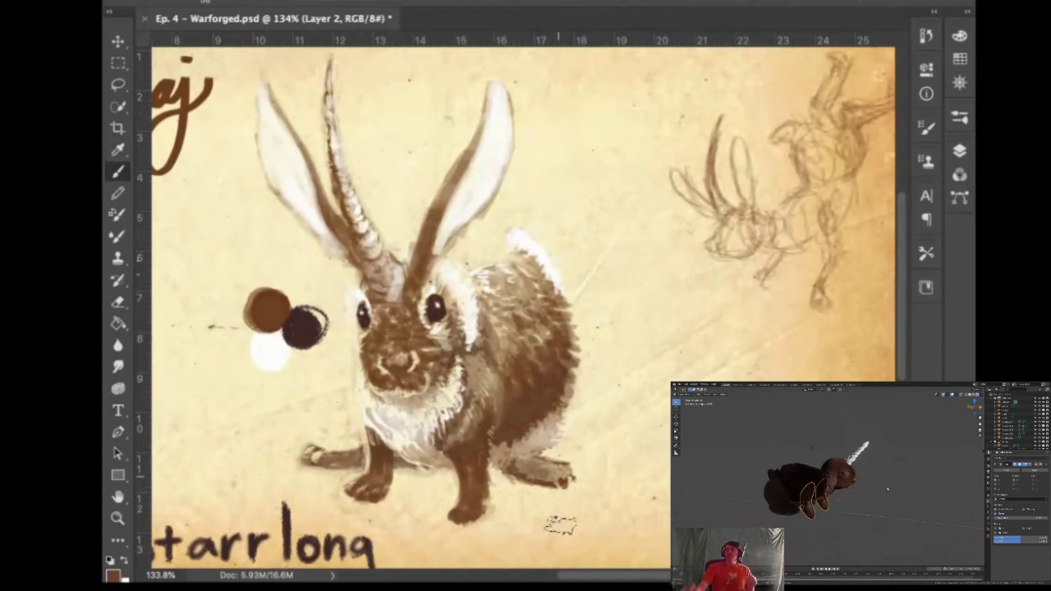
key(i)
key(b)
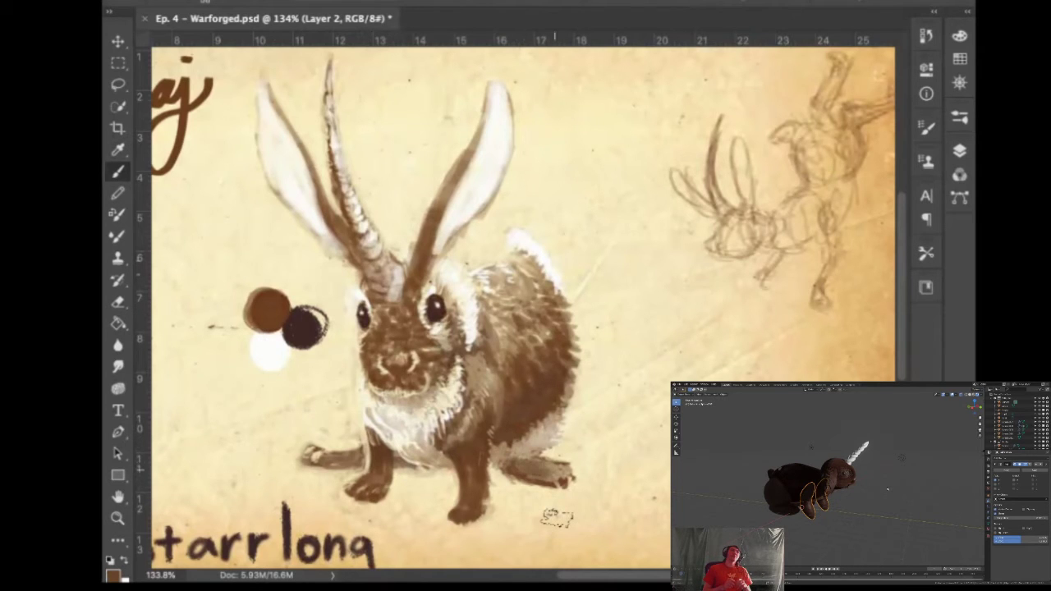
mouse_move(643, 316)
mouse_down()
mouse_move(651, 424)
mouse_move(656, 302)
mouse_move(655, 473)
mouse_move(635, 315)
mouse_move(600, 315)
mouse_up()
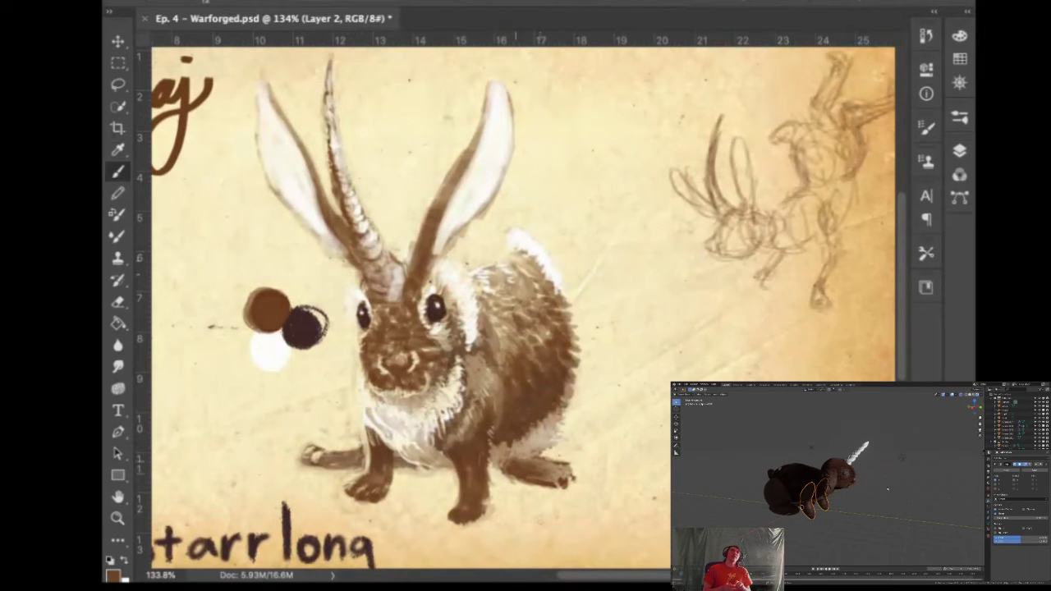
mouse_move(545, 476)
mouse_down()
mouse_move(563, 470)
mouse_move(532, 462)
mouse_move(536, 479)
mouse_up()
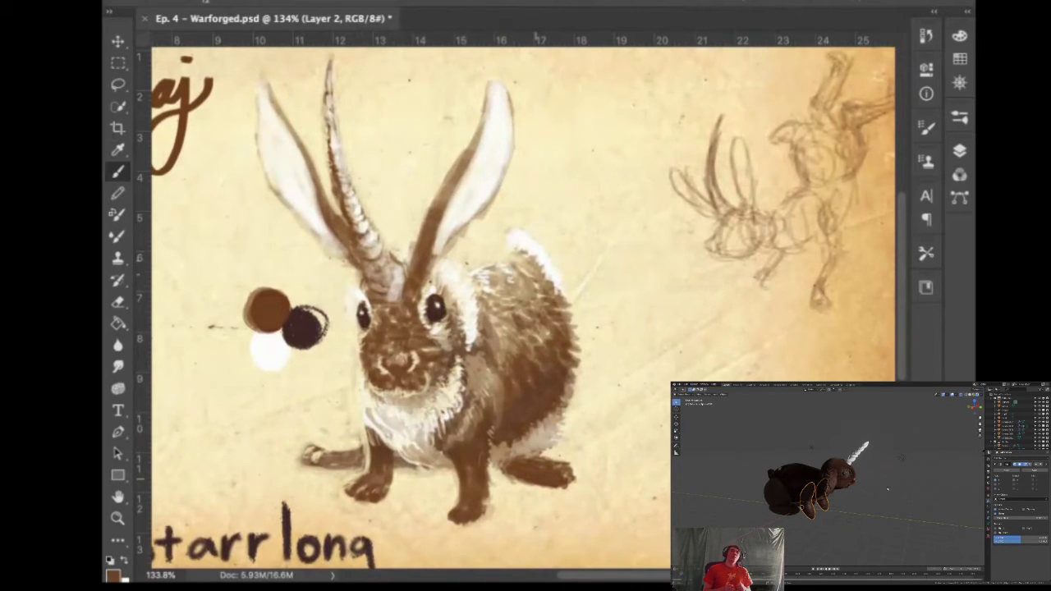
Brush brown fur strokes over the pale lower edge of the haunch to blend it in
mouse_move(538, 422)
mouse_down()
mouse_move(524, 450)
mouse_move(492, 458)
mouse_up()
drag(541, 435, 572, 378)
drag(549, 431, 543, 442)
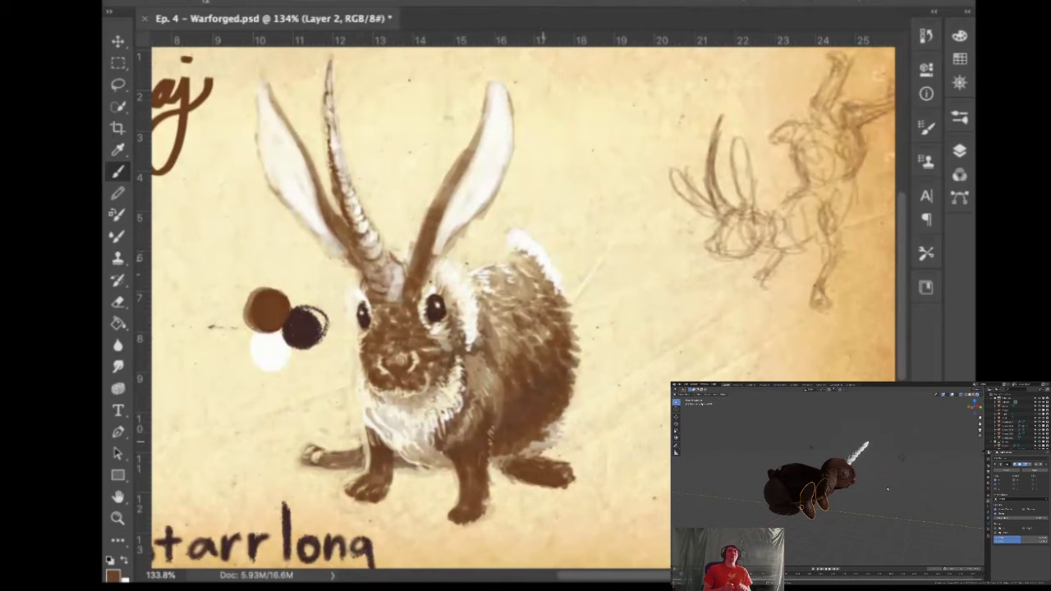
drag(615, 378, 608, 378)
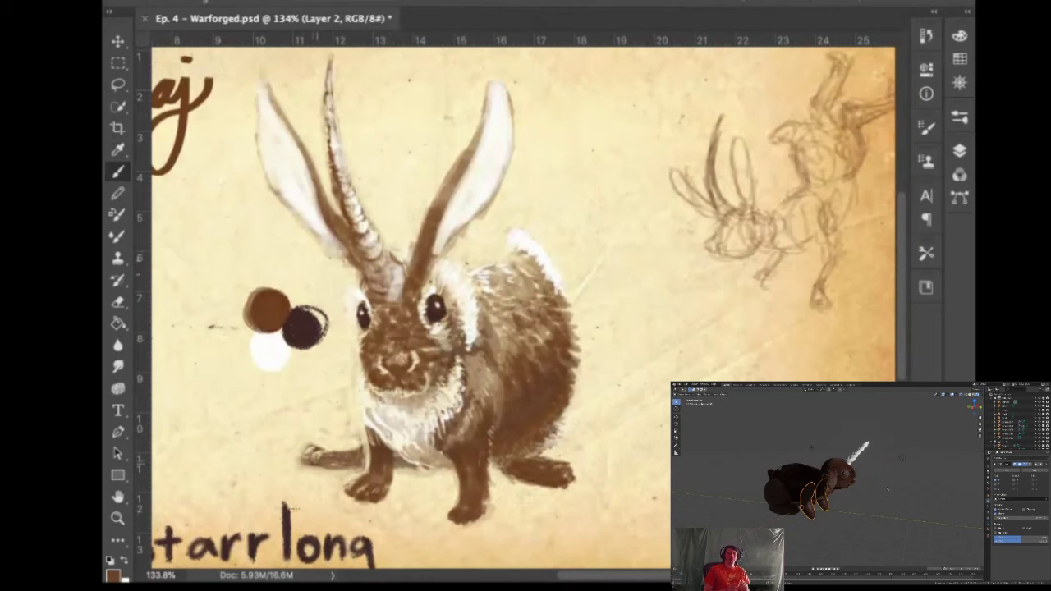
Sample the white swatch and brush pale highlights around the left-hand hind and front paws, undoing a stray stroke
key(i)
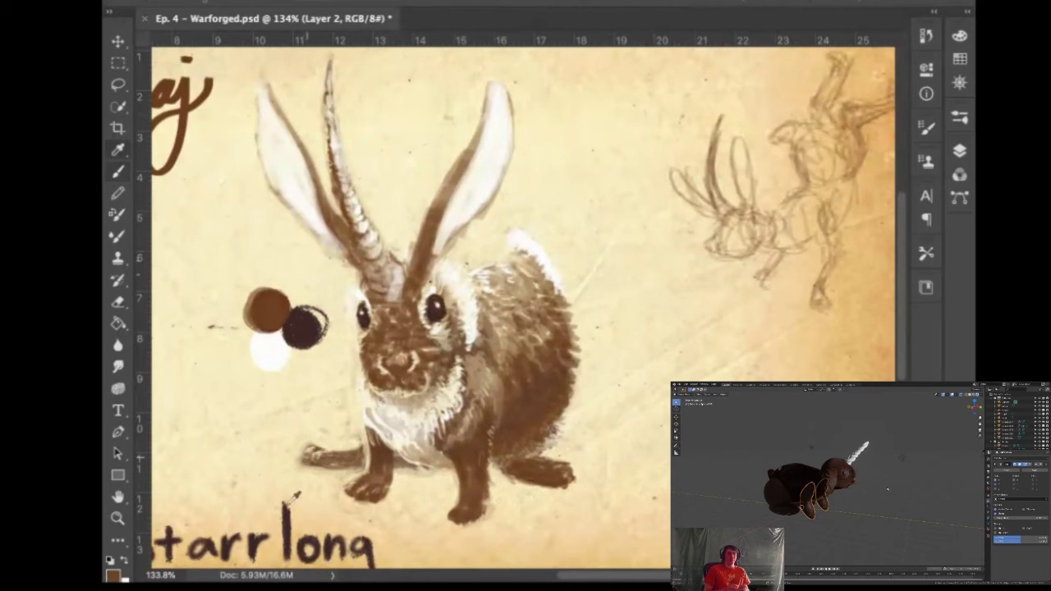
click(241, 389)
key(b)
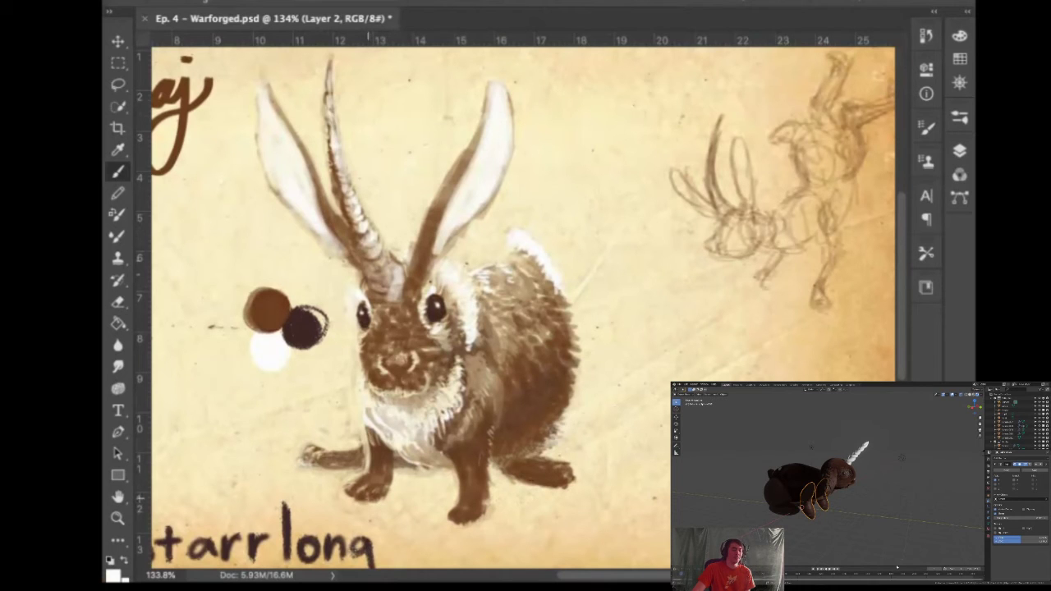
key(ctrl+z)
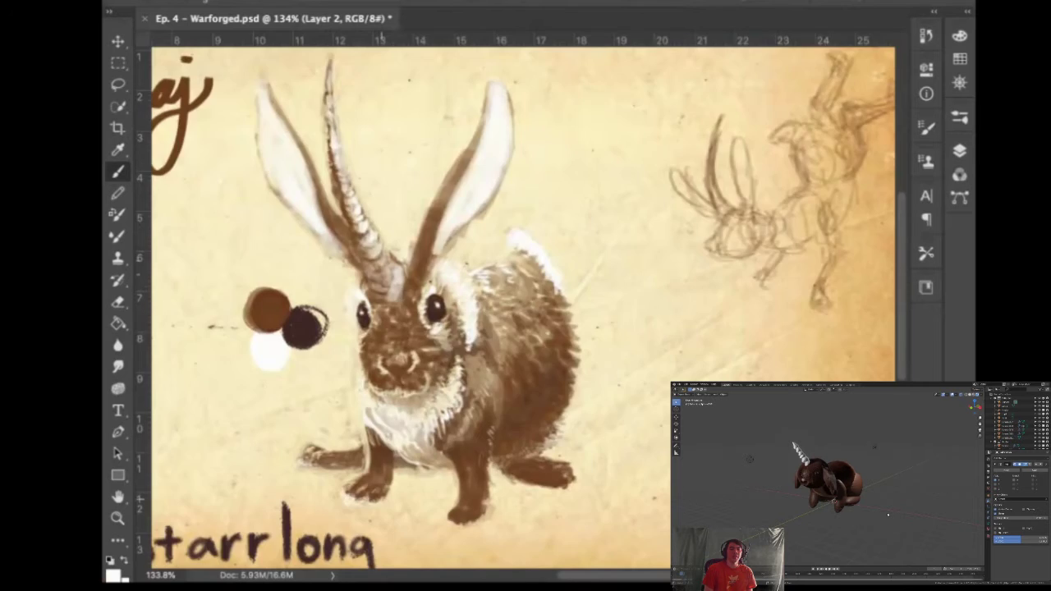
drag(426, 471, 367, 548)
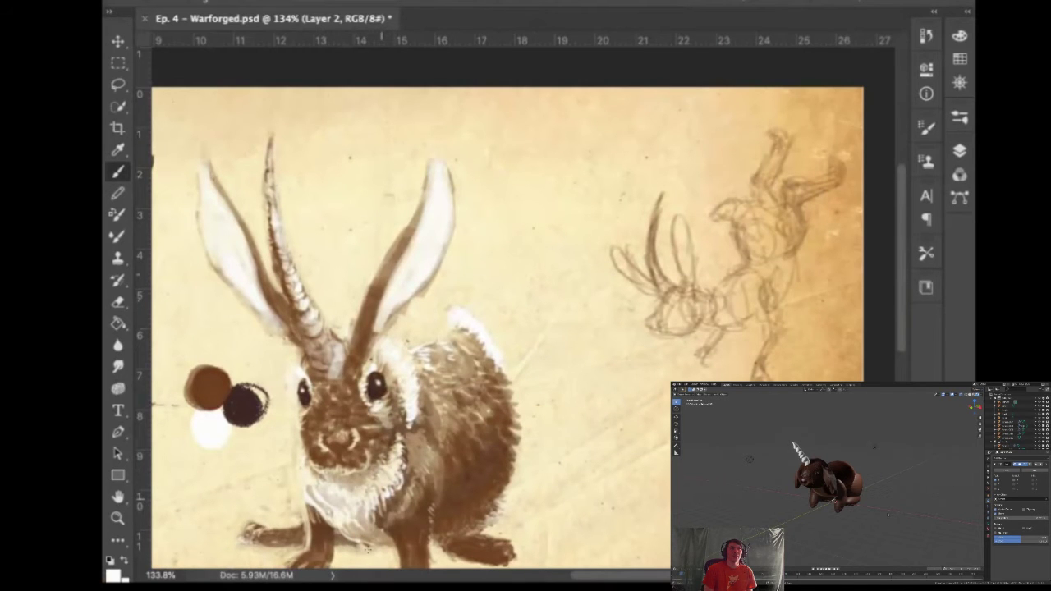
scroll(381, 276, down, 10)
scroll(381, 275, up, 15)
scroll(369, 275, down, 15)
scroll(526, 312, up, 10)
scroll(525, 312, left, 3)
scroll(525, 312, right, 4)
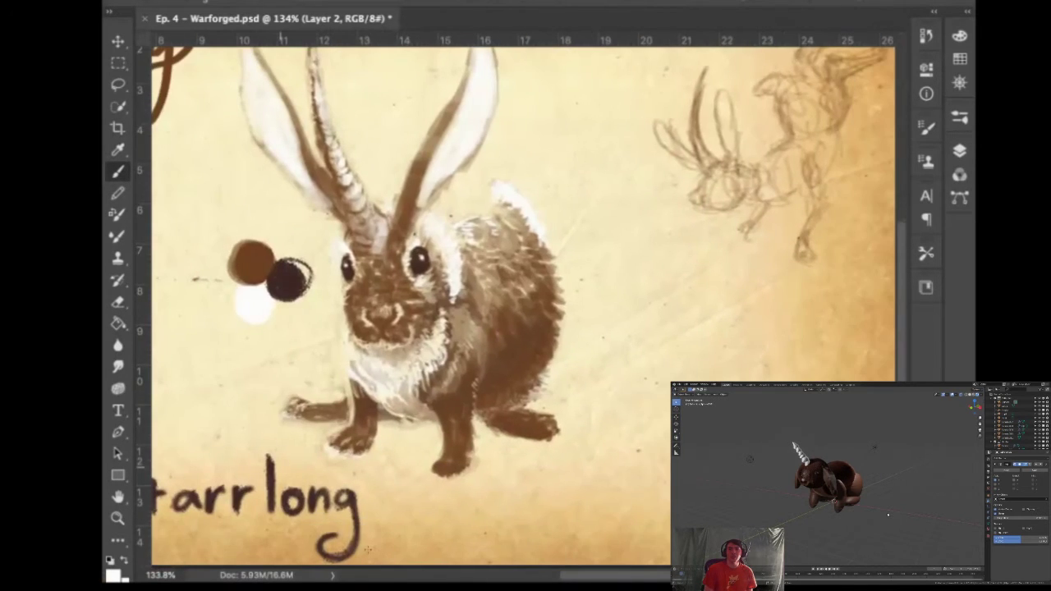
scroll(367, 548, left, 2)
scroll(366, 548, right, 3)
scroll(367, 548, down, 1)
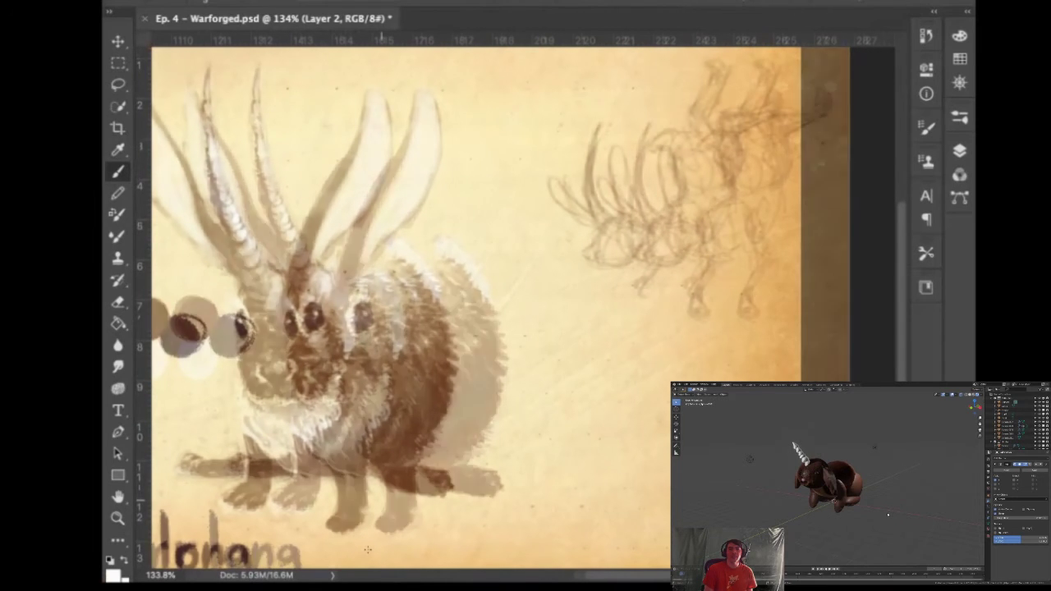
drag(319, 236, 314, 261)
mouse_move(197, 211)
mouse_down()
mouse_move(223, 259)
mouse_move(194, 208)
mouse_move(204, 212)
mouse_up()
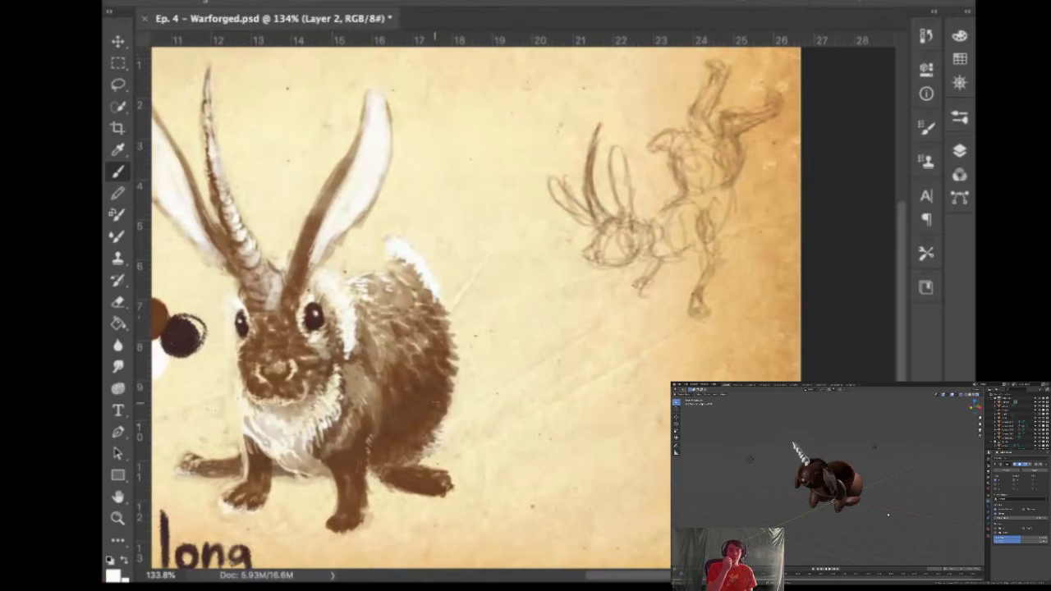
drag(345, 412, 386, 429)
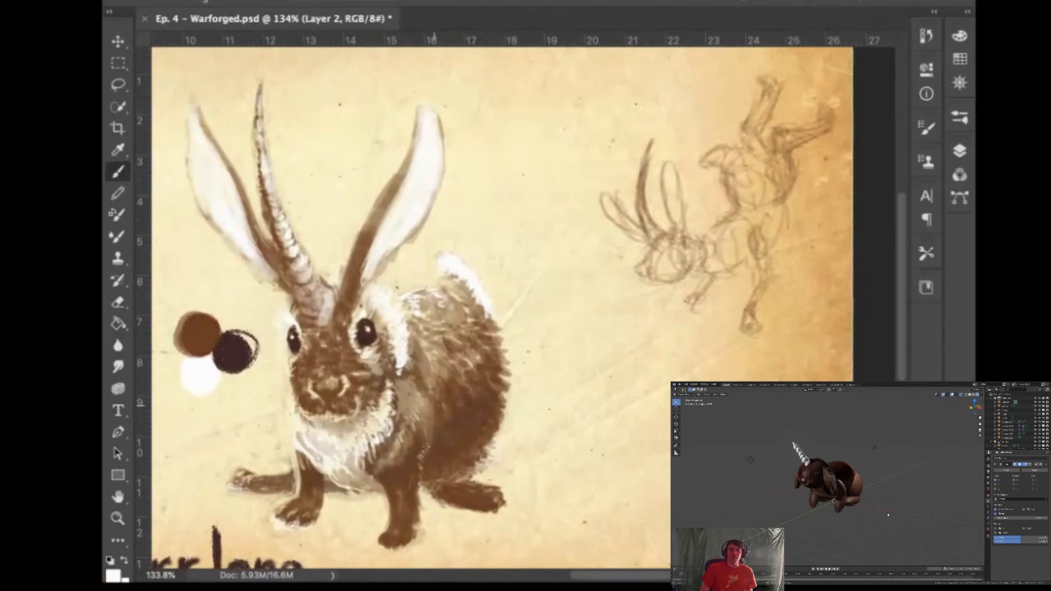
Sample the dark swatch and darken the rabbit's nose and mouth
key(i)
click(206, 391)
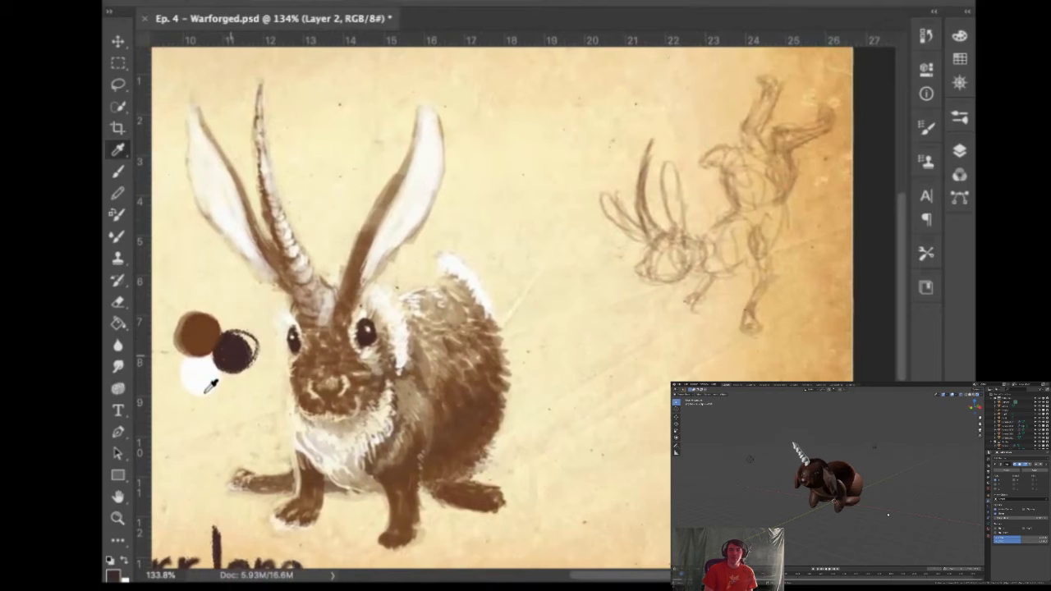
key(b)
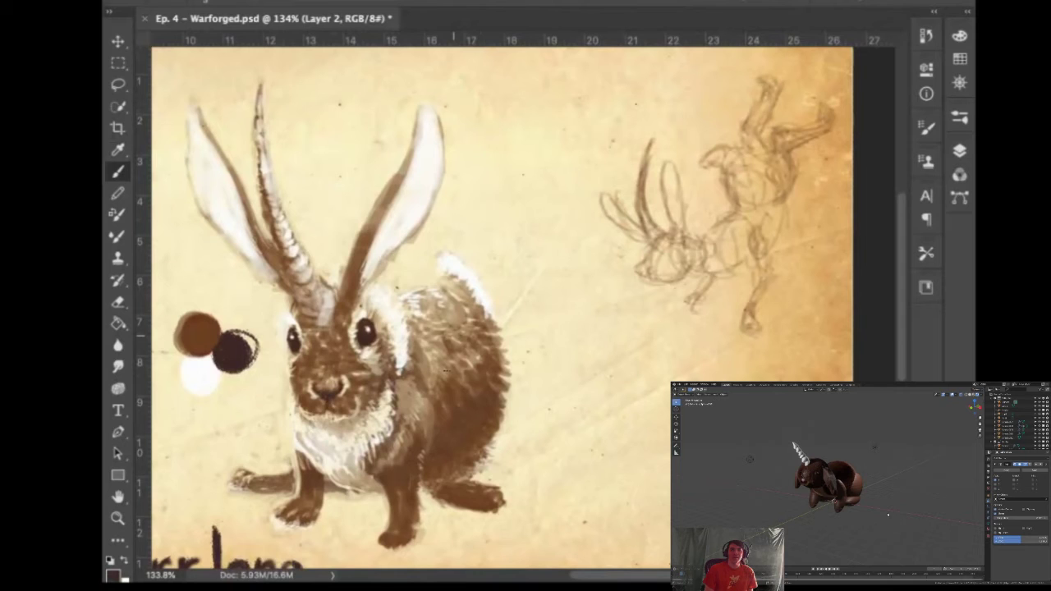
Dab small dark spots across the rabbit's upper back and shoulder fur
drag(502, 267, 519, 273)
drag(458, 355, 448, 352)
click(422, 309)
click(404, 302)
click(428, 290)
click(419, 294)
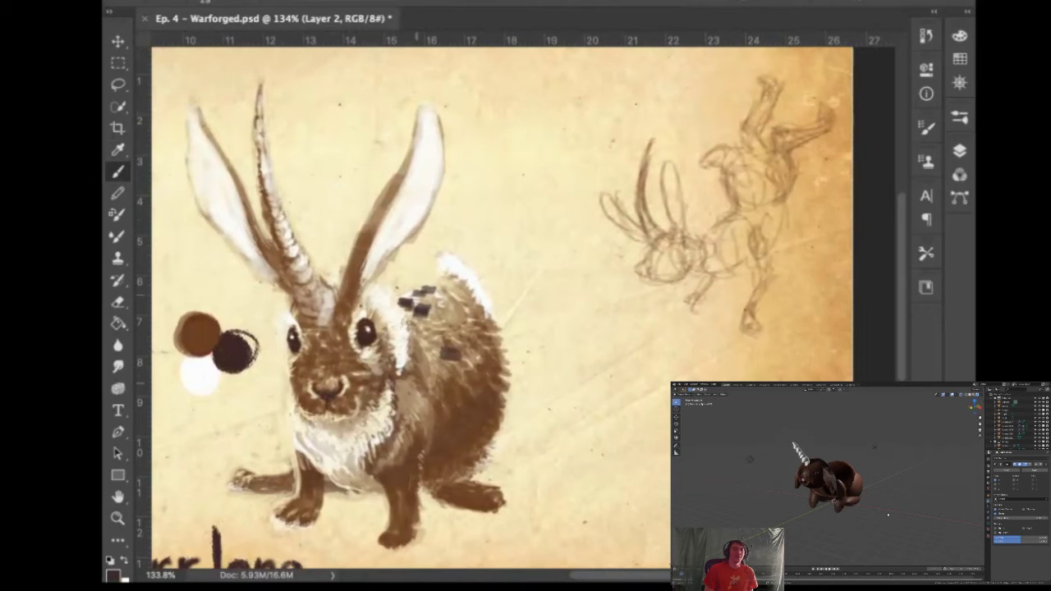
drag(413, 383, 422, 381)
drag(451, 316, 462, 315)
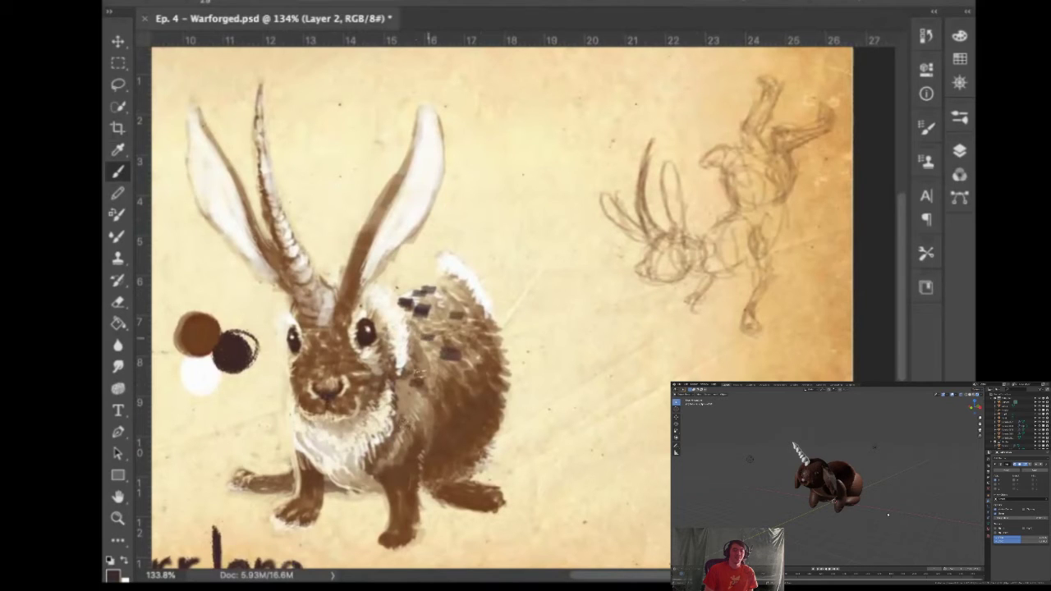
Sample the brown swatch and brush brown over the dark spots on the back, blending them into the fur down to the haunch
alt+click(212, 330)
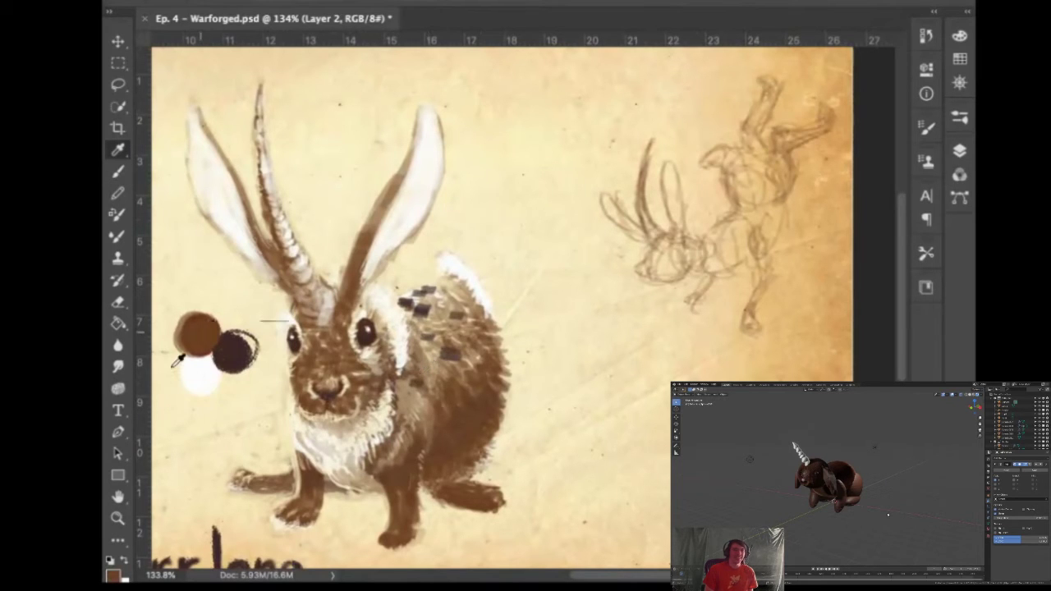
click(176, 349)
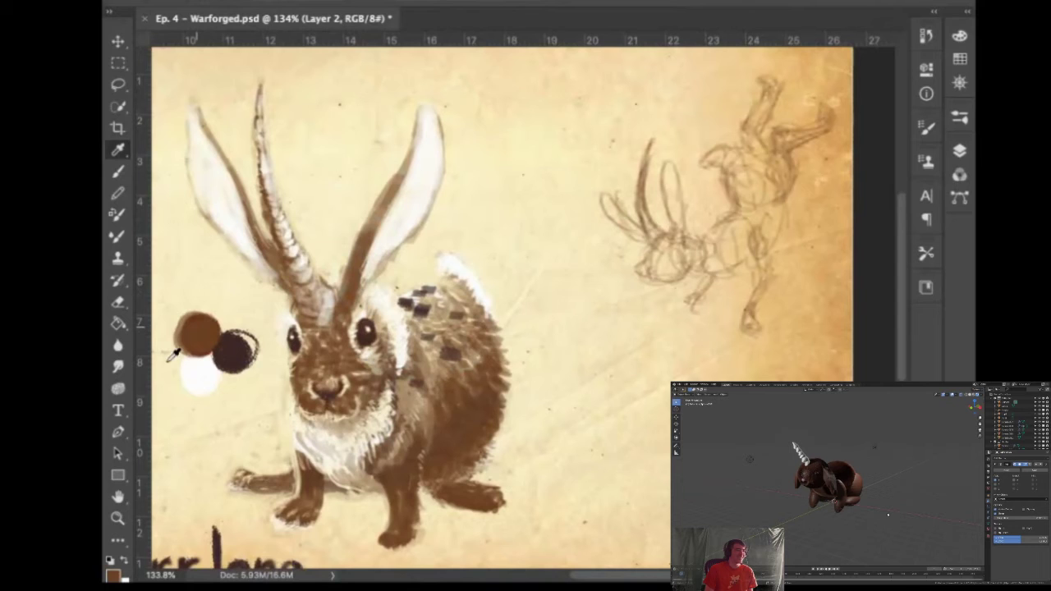
key(b)
mouse_move(428, 288)
mouse_down()
mouse_move(410, 305)
mouse_move(459, 316)
mouse_move(442, 294)
mouse_up()
drag(428, 337, 424, 339)
drag(435, 327, 448, 356)
drag(432, 393, 423, 398)
drag(427, 354, 417, 344)
drag(421, 327, 415, 334)
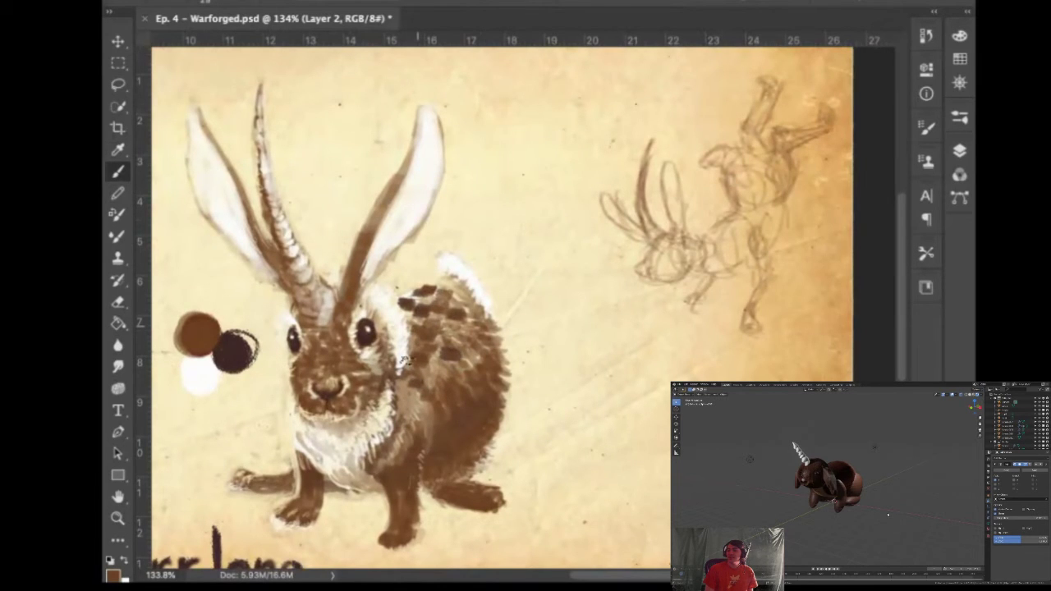
mouse_move(415, 294)
mouse_down()
mouse_move(406, 329)
mouse_move(435, 302)
mouse_move(419, 323)
mouse_move(450, 328)
mouse_move(444, 347)
mouse_up()
drag(561, 316, 551, 332)
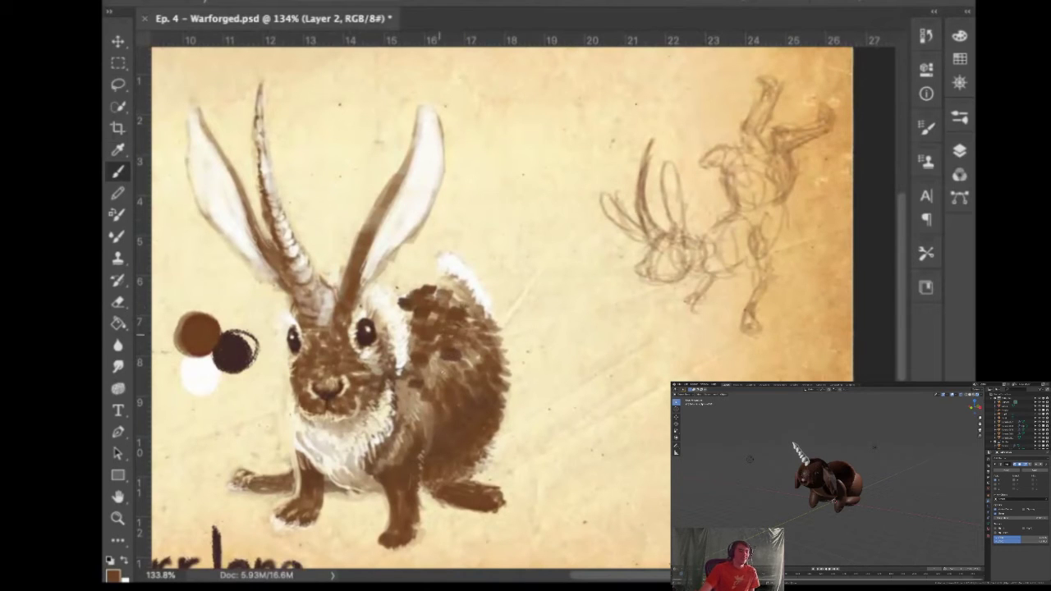
drag(431, 399, 450, 443)
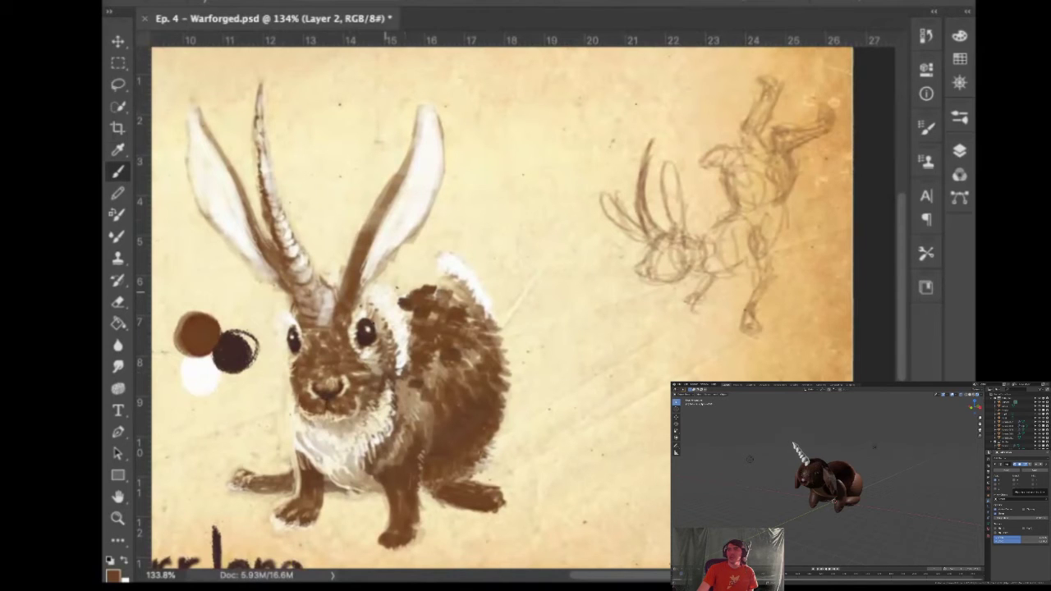
Darken the brown edge of the right-hand ear, and lightly erase paint around its base and inside the ears
drag(383, 200, 361, 239)
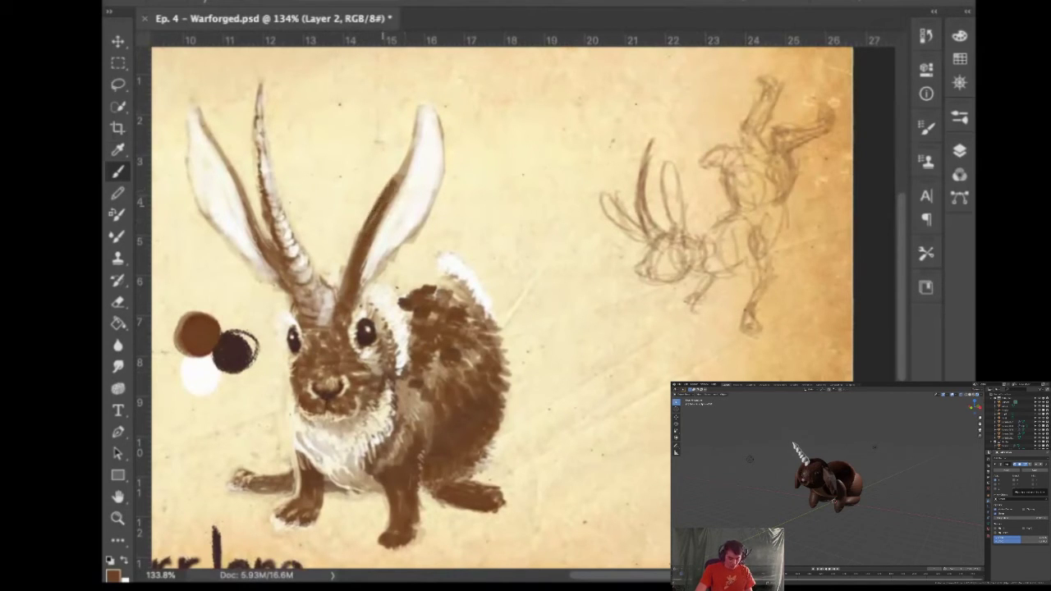
mouse_move(405, 161)
mouse_down()
mouse_move(414, 137)
mouse_move(404, 165)
mouse_up()
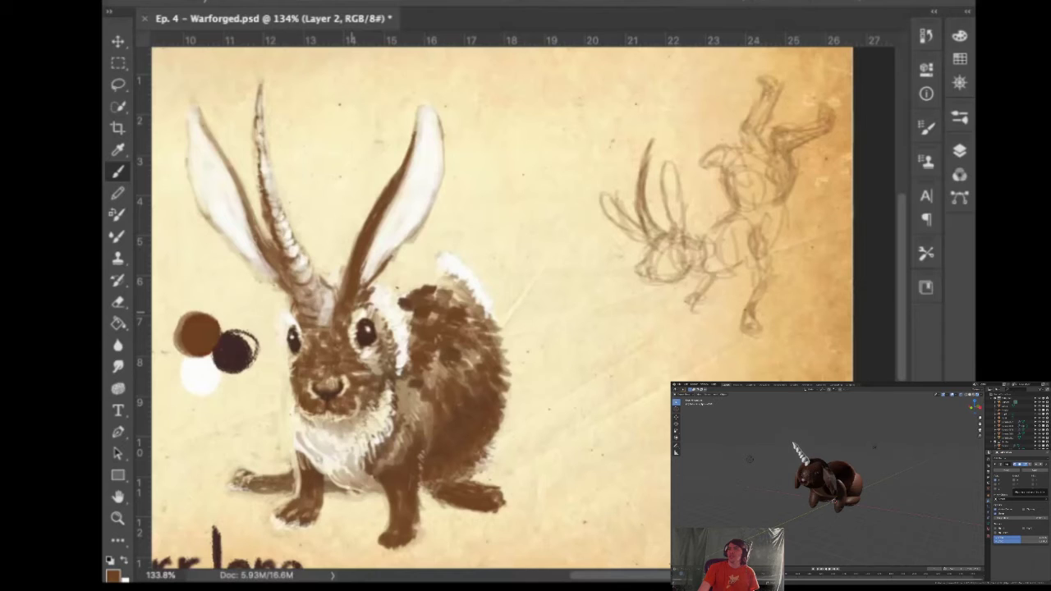
key(i)
click(202, 378)
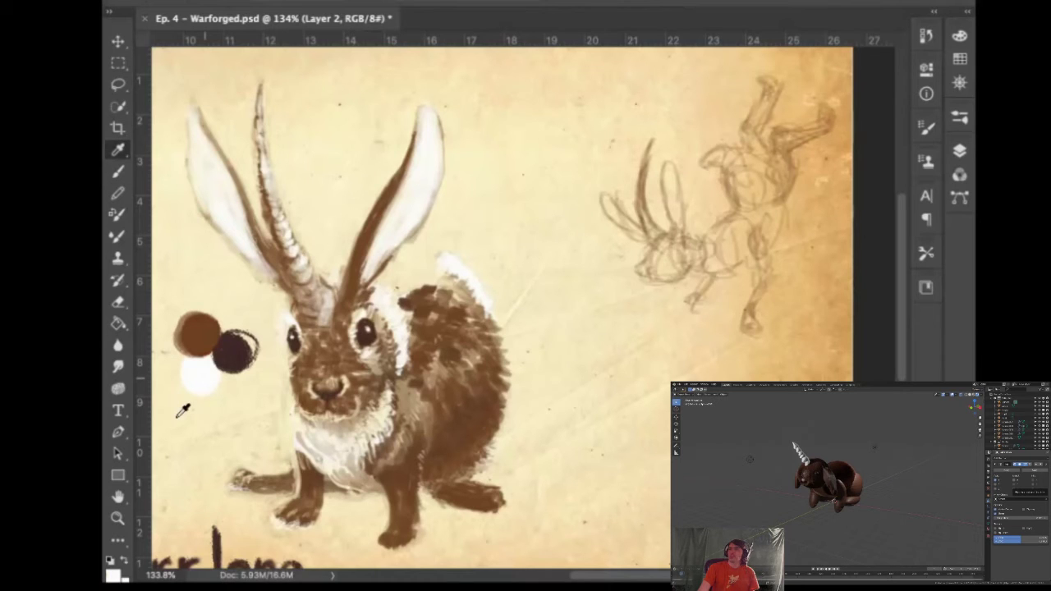
key(e)
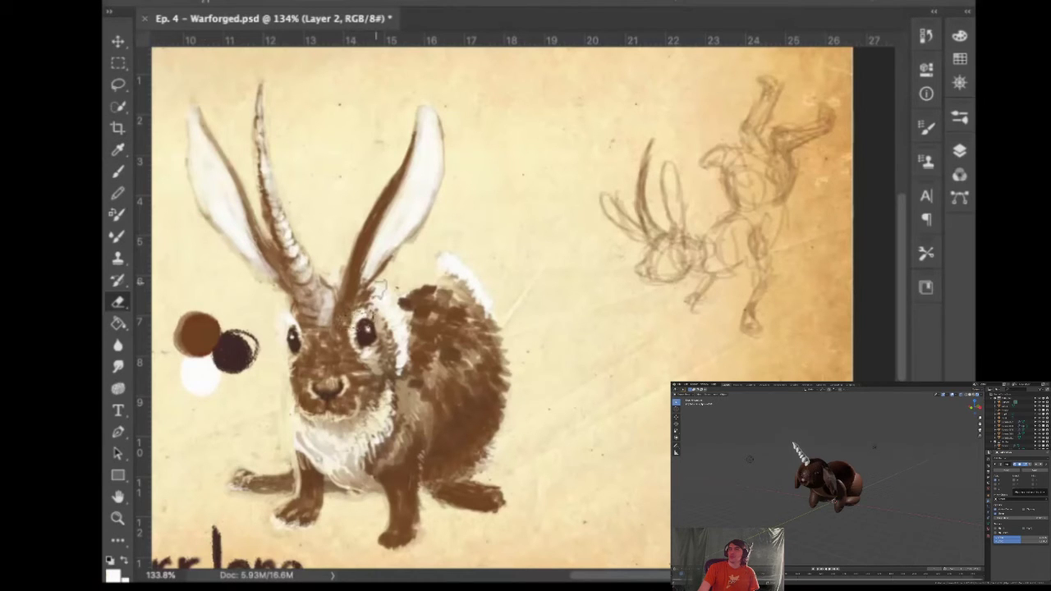
drag(359, 316, 394, 280)
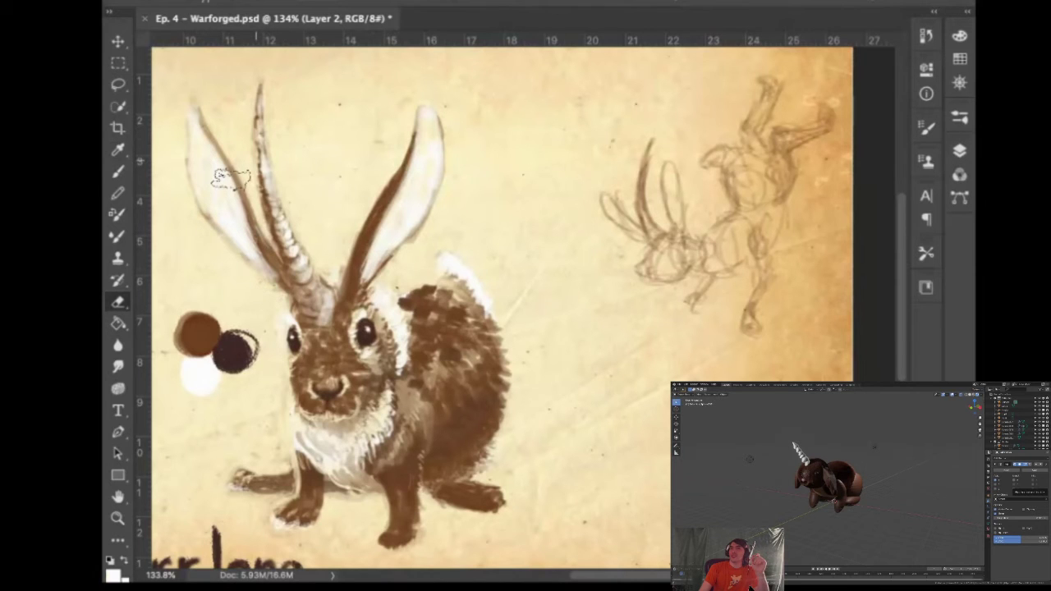
Sample the brown swatch and shade the ridges of the horn with a 25 px brush at 32% opacity
key(i)
click(192, 345)
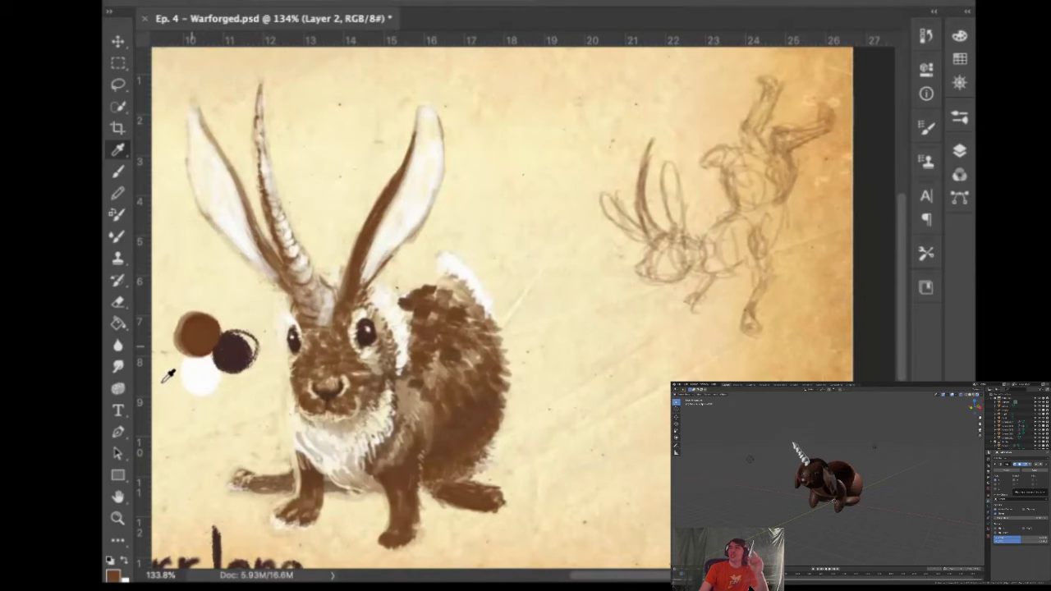
key(b)
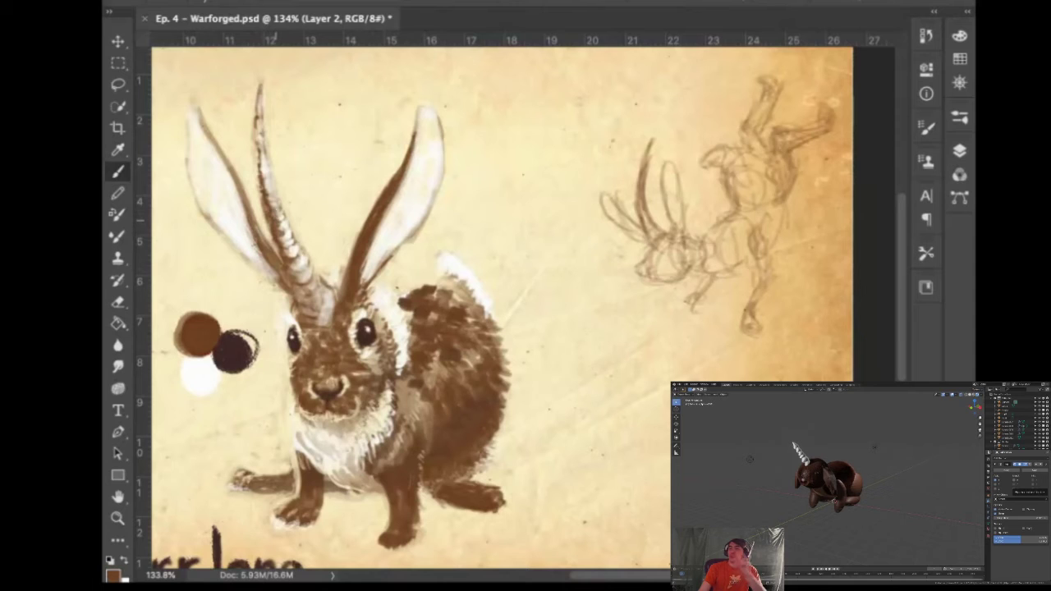
mouse_move(574, 237)
mouse_down()
mouse_move(581, 328)
mouse_move(579, 160)
mouse_up()
drag(583, 271, 589, 271)
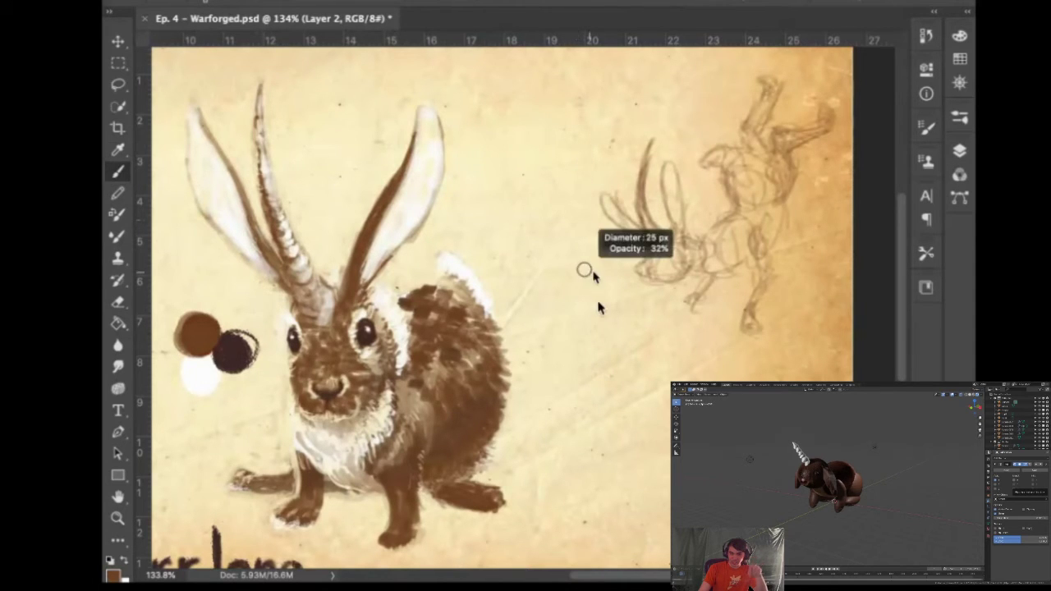
drag(291, 271, 308, 274)
mouse_move(296, 295)
mouse_down()
mouse_move(308, 285)
mouse_move(316, 298)
mouse_up()
drag(285, 258, 295, 253)
mouse_move(268, 285)
mouse_down()
mouse_move(240, 209)
mouse_move(233, 128)
mouse_up()
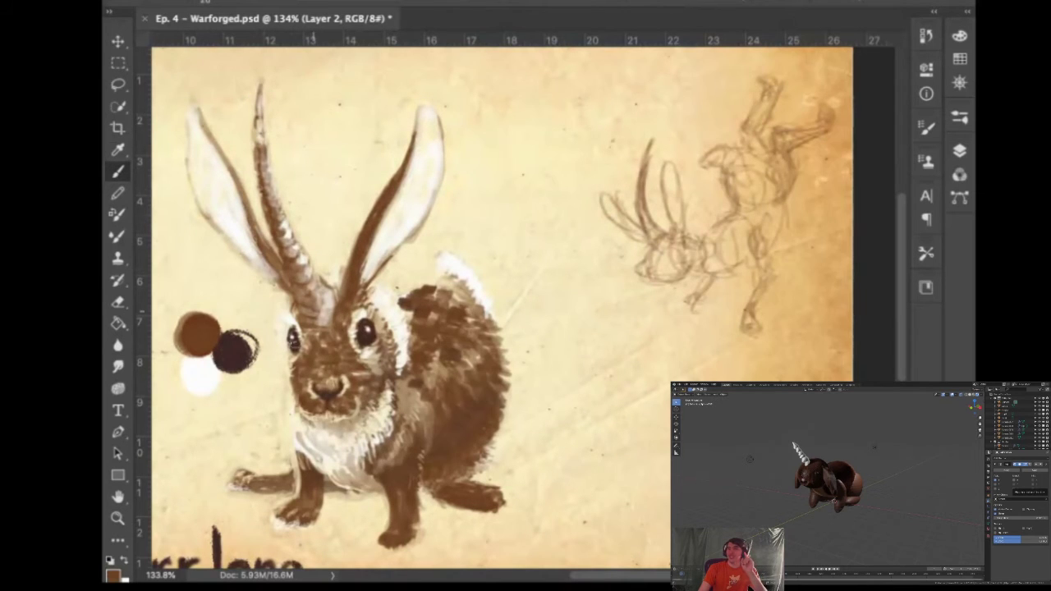
Brush translucent brown shading into the lower inside of both ears and smudge it smooth
mouse_move(257, 251)
mouse_down()
mouse_move(246, 258)
mouse_move(228, 176)
mouse_up()
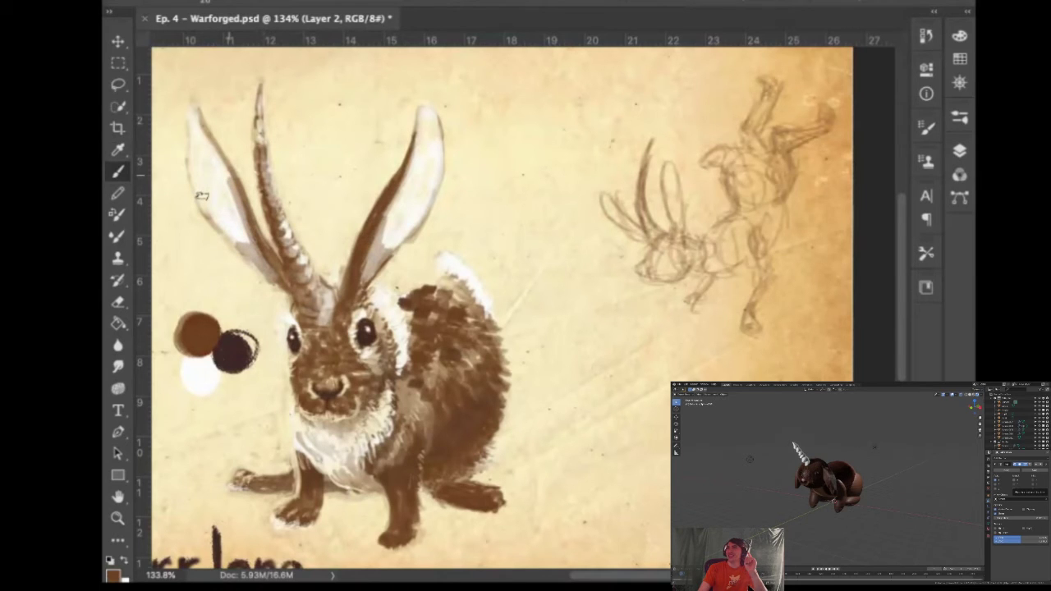
click(117, 366)
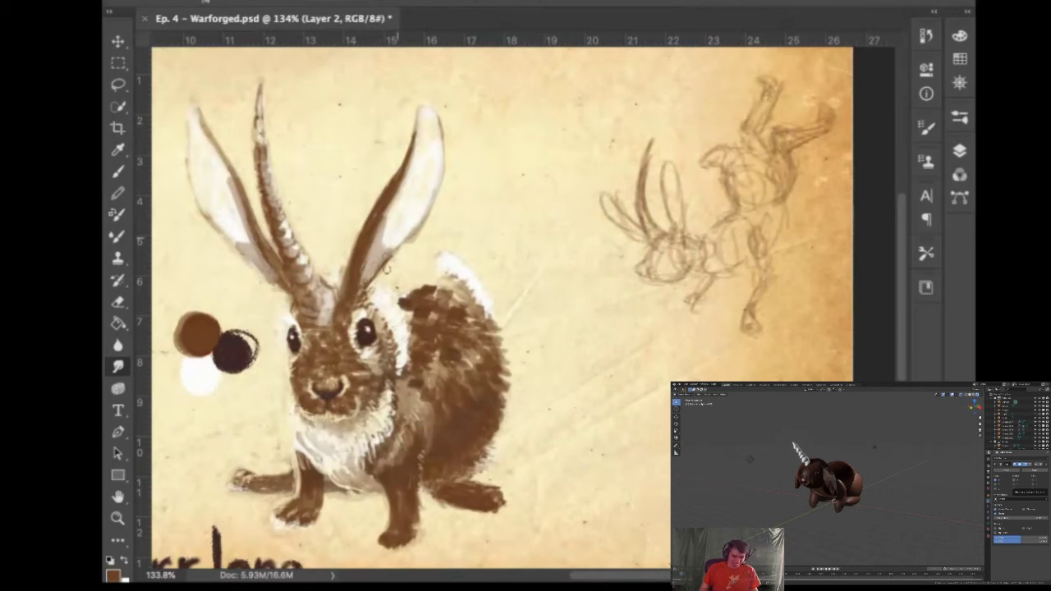
drag(495, 215, 513, 221)
drag(521, 193, 522, 304)
drag(546, 233, 527, 267)
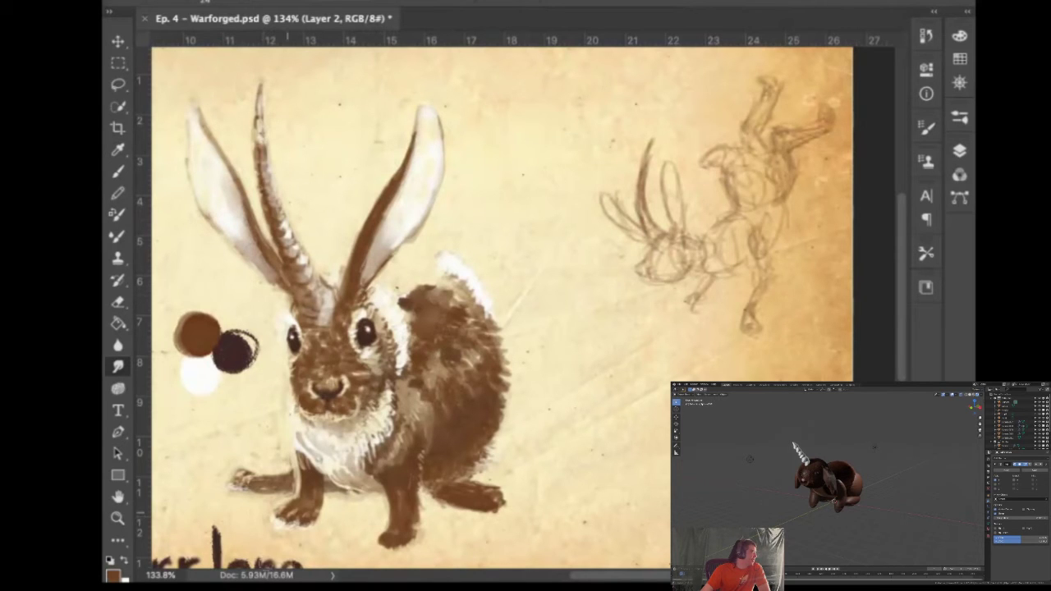
Sample the dark swatch and paint a ground shadow beneath the rabbit with a 98 px brush at 13% opacity
key(i)
click(235, 349)
key(b)
drag(518, 397, 562, 411)
mouse_move(612, 233)
mouse_down()
mouse_move(621, 250)
mouse_move(629, 165)
mouse_up()
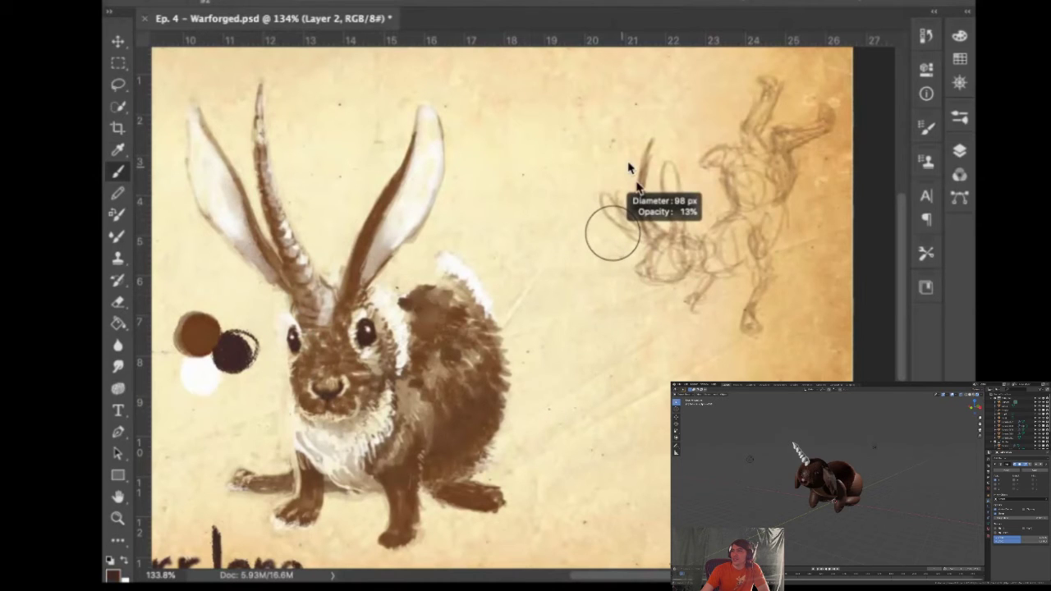
mouse_move(493, 484)
mouse_down()
mouse_move(562, 500)
mouse_move(503, 482)
mouse_move(504, 463)
mouse_move(527, 486)
mouse_up()
mouse_move(402, 565)
mouse_down()
mouse_move(460, 562)
mouse_move(363, 560)
mouse_up()
mouse_move(376, 514)
mouse_down()
mouse_move(332, 510)
mouse_move(392, 514)
mouse_up()
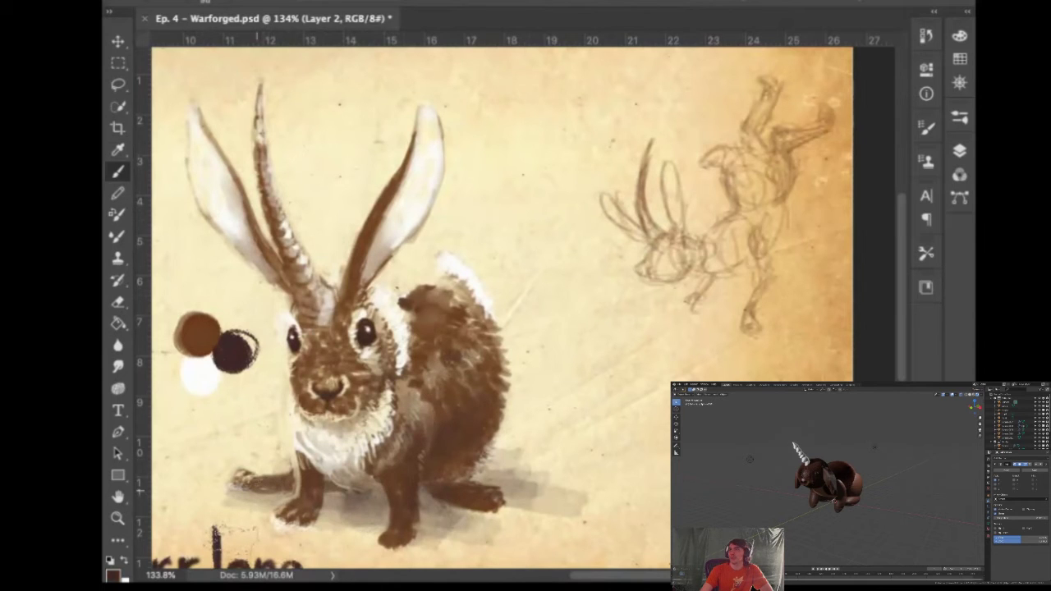
Resize the eraser and trim the outer edges of the ground shadow
key(e)
mouse_move(596, 322)
mouse_down()
mouse_move(602, 423)
mouse_move(618, 222)
mouse_up()
mouse_move(627, 362)
mouse_down()
mouse_move(610, 364)
mouse_move(653, 364)
mouse_up()
mouse_move(544, 479)
mouse_down()
mouse_move(489, 497)
mouse_move(541, 490)
mouse_move(508, 499)
mouse_move(567, 502)
mouse_up()
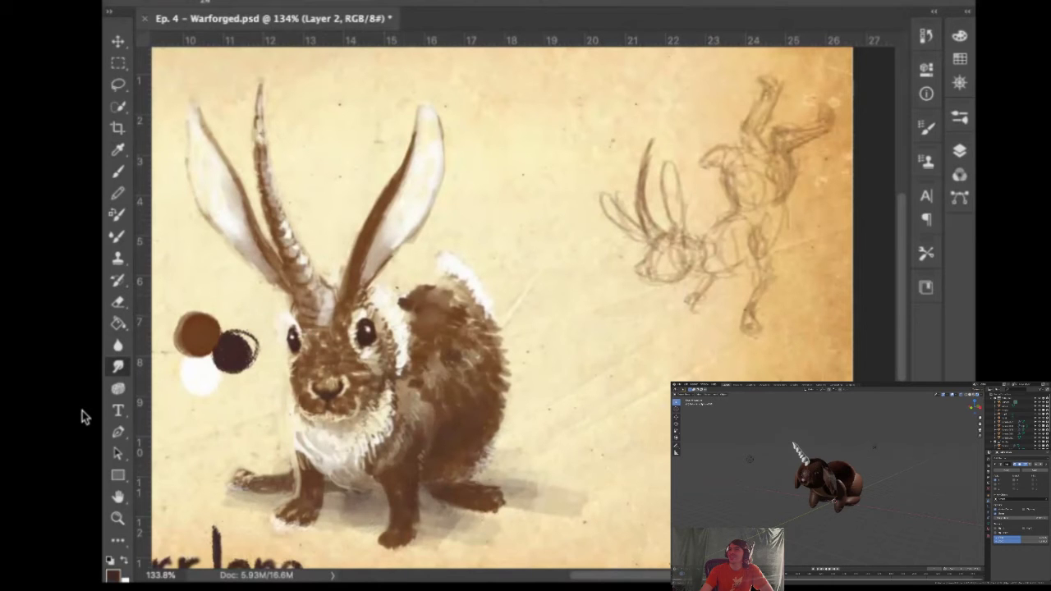
Smudge the ground shadow around the paws into a soft gradient and clean up its edge with the eraser
click(117, 366)
drag(570, 501, 549, 496)
mouse_move(560, 555)
mouse_down()
mouse_move(555, 520)
mouse_move(525, 510)
mouse_up()
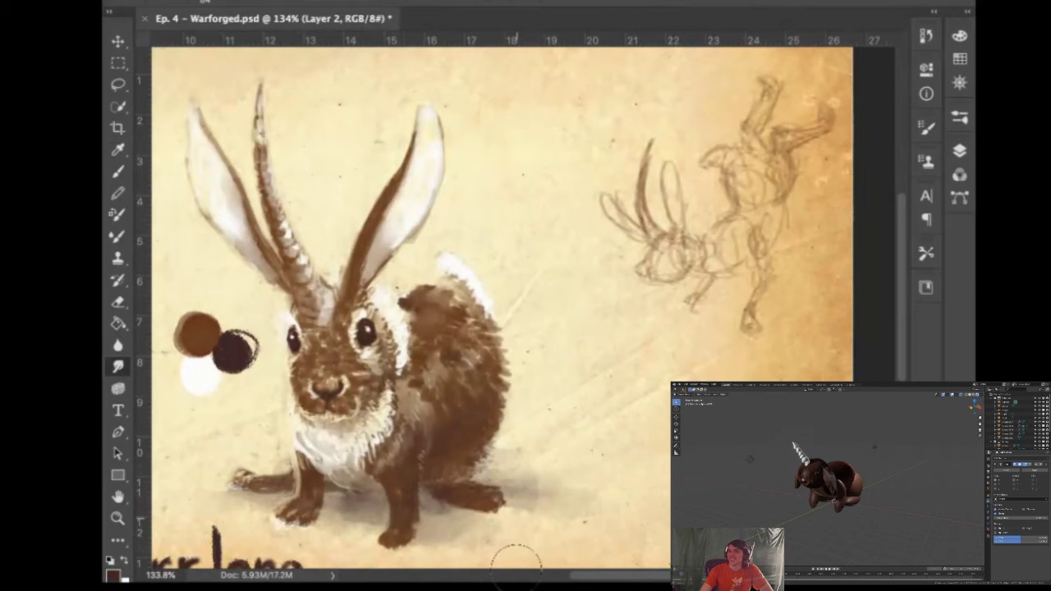
key(e)
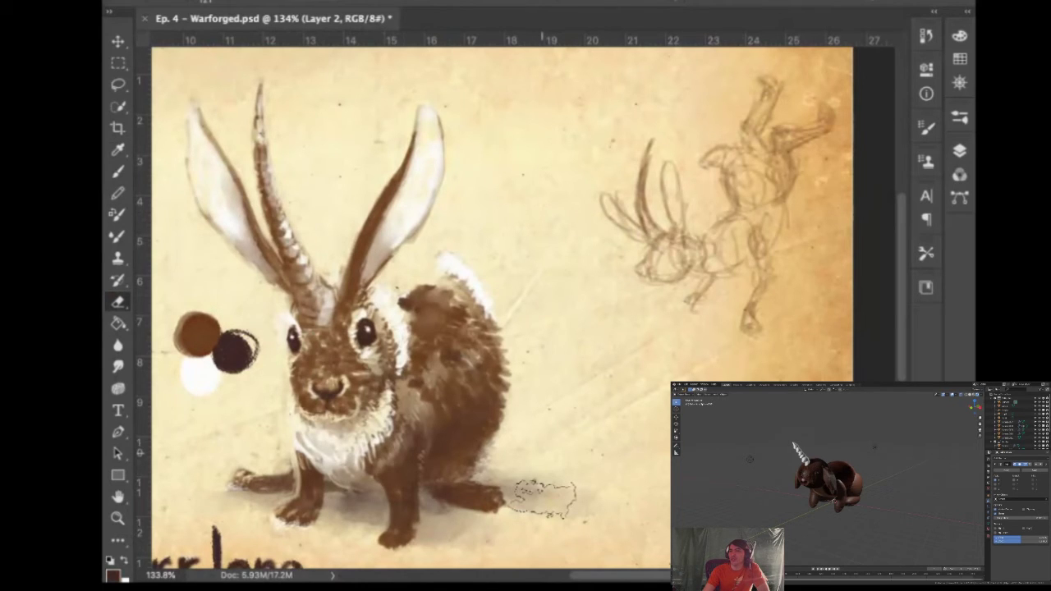
Pick a saturated red as the foreground colour
click(958, 151)
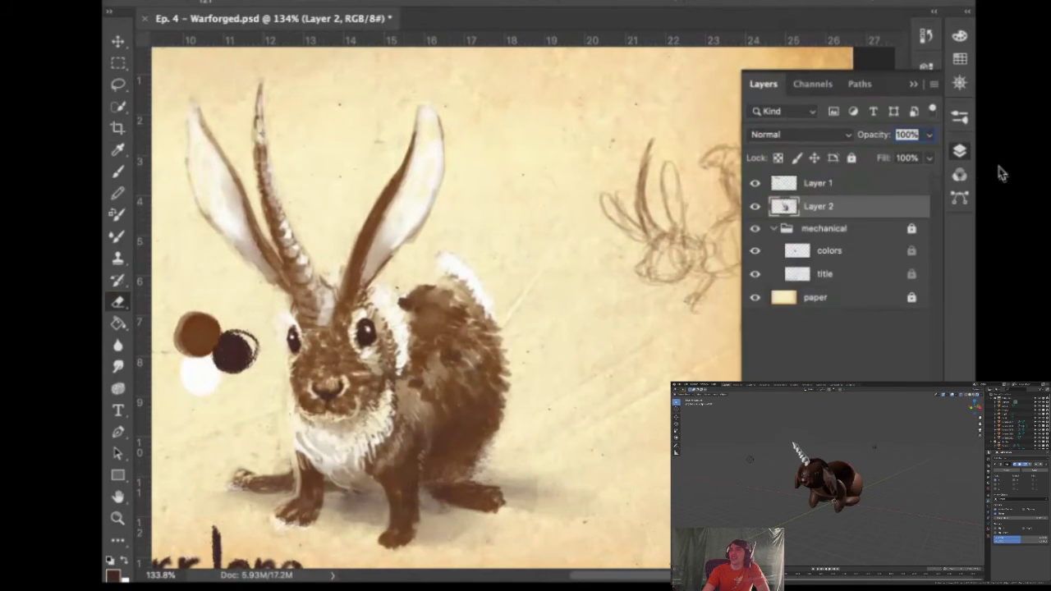
click(997, 172)
click(1000, 51)
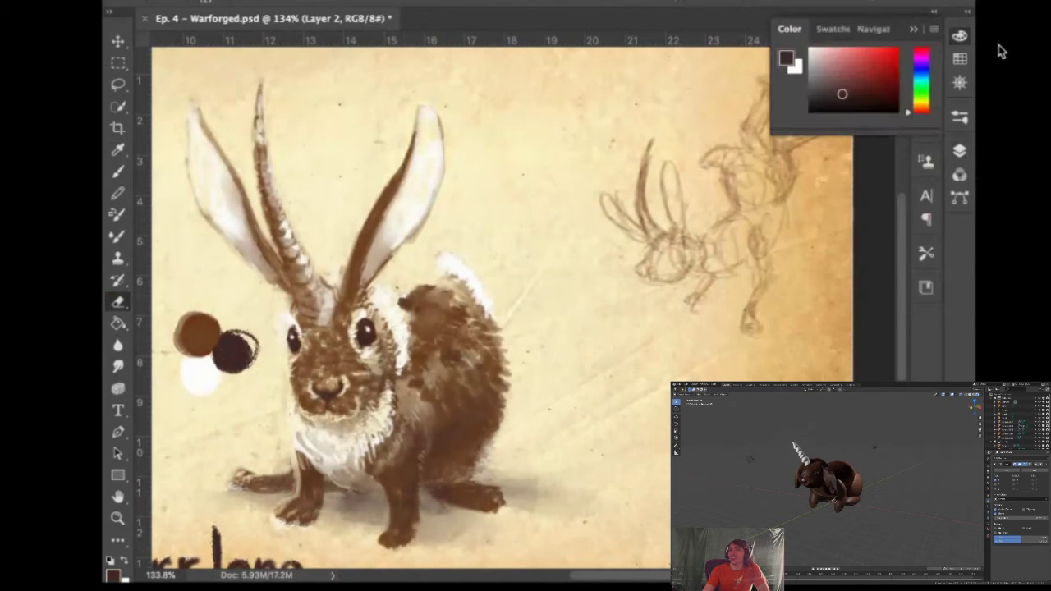
click(891, 56)
drag(892, 56, 894, 63)
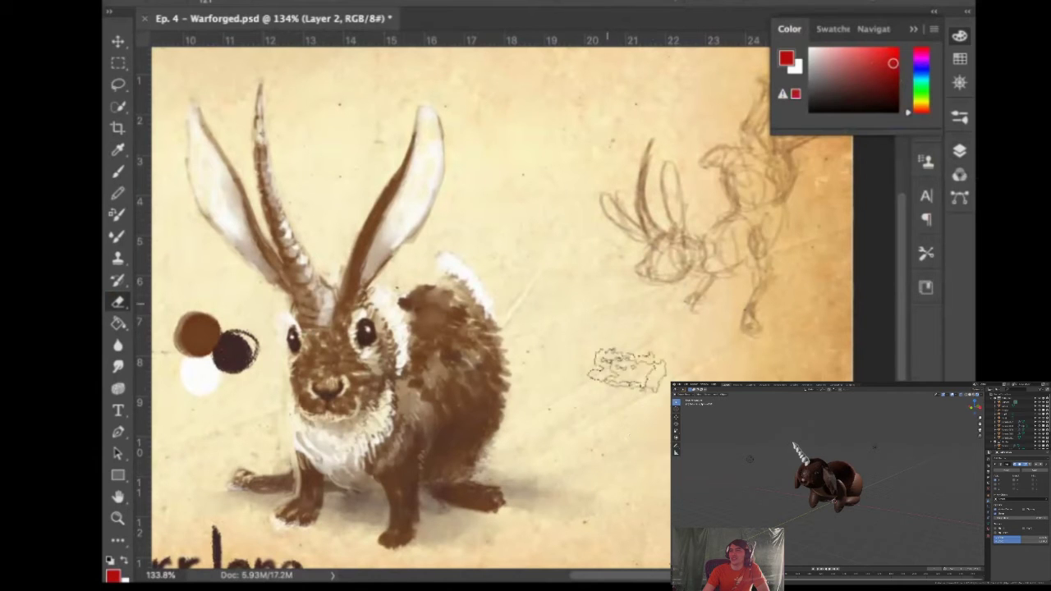
Brush a test patch on the blank parchment beside the rabbit while adjusting the colour to a deeper, muted red
key(b)
drag(591, 284, 648, 385)
mouse_move(620, 336)
mouse_down()
mouse_move(649, 365)
mouse_move(629, 417)
mouse_move(640, 450)
mouse_up()
click(867, 77)
mouse_move(651, 362)
mouse_down()
mouse_move(651, 459)
mouse_move(652, 402)
mouse_up()
click(880, 72)
mouse_move(628, 353)
mouse_down()
mouse_move(644, 402)
mouse_move(636, 406)
mouse_up()
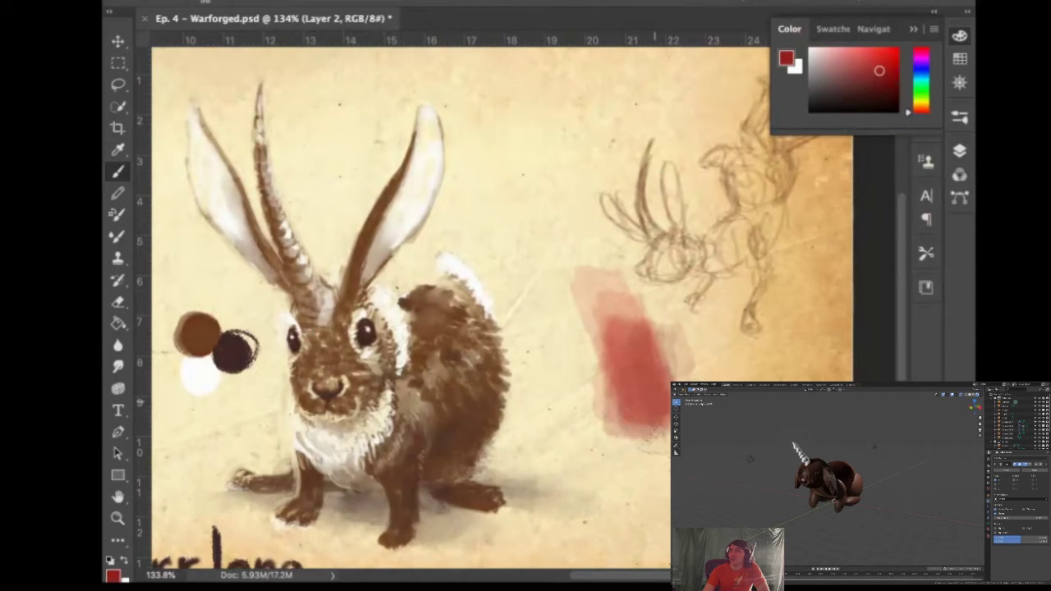
Lasso the red test patch together with the pencil sketch beside the rabbit, delete them and clear the selection
key(l)
mouse_move(625, 39)
mouse_down()
mouse_move(606, 91)
mouse_move(670, 507)
mouse_up()
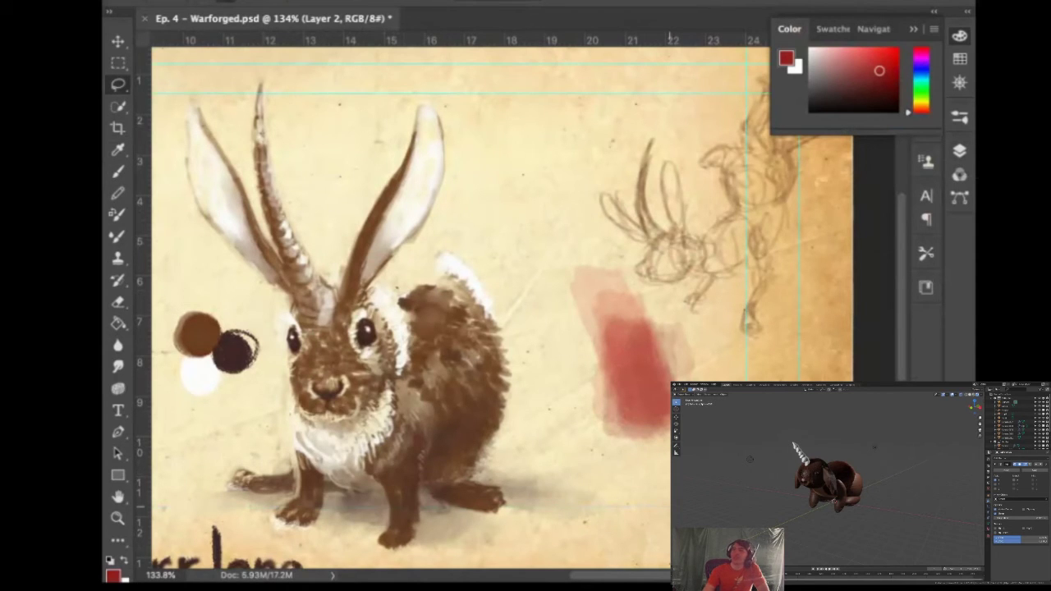
key(ctrl+z)
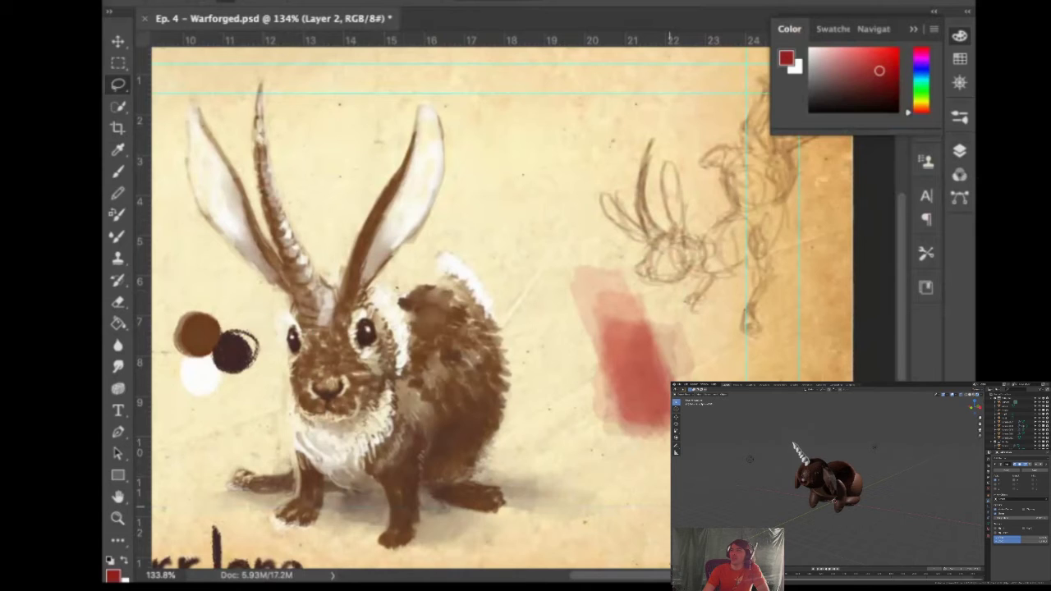
mouse_move(629, 88)
mouse_down()
mouse_move(651, 521)
mouse_move(850, 201)
mouse_move(632, 48)
mouse_up()
drag(591, 205, 591, 204)
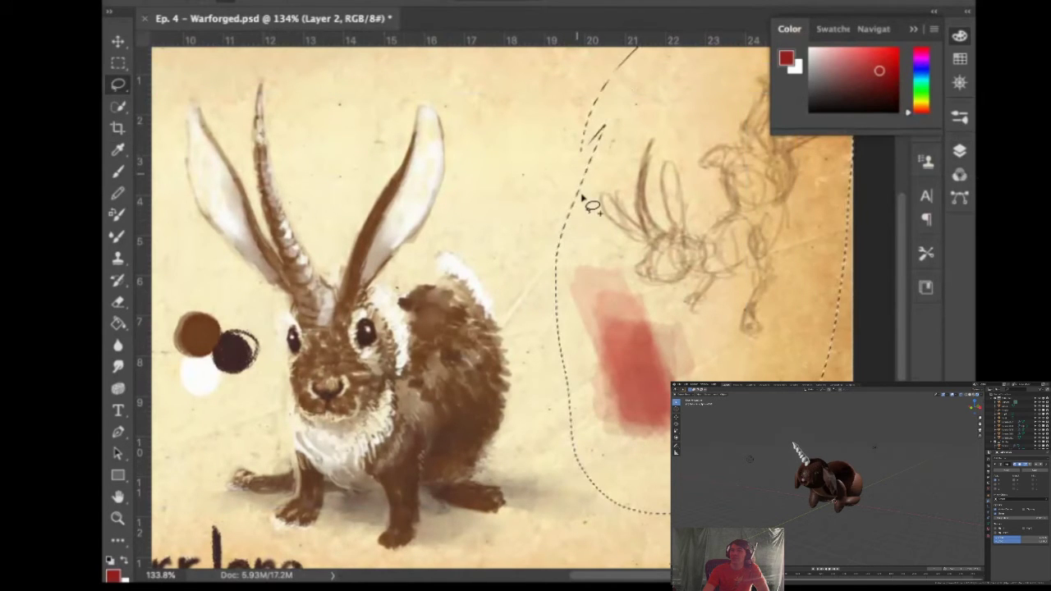
key(Delete)
key(ctrl+d)
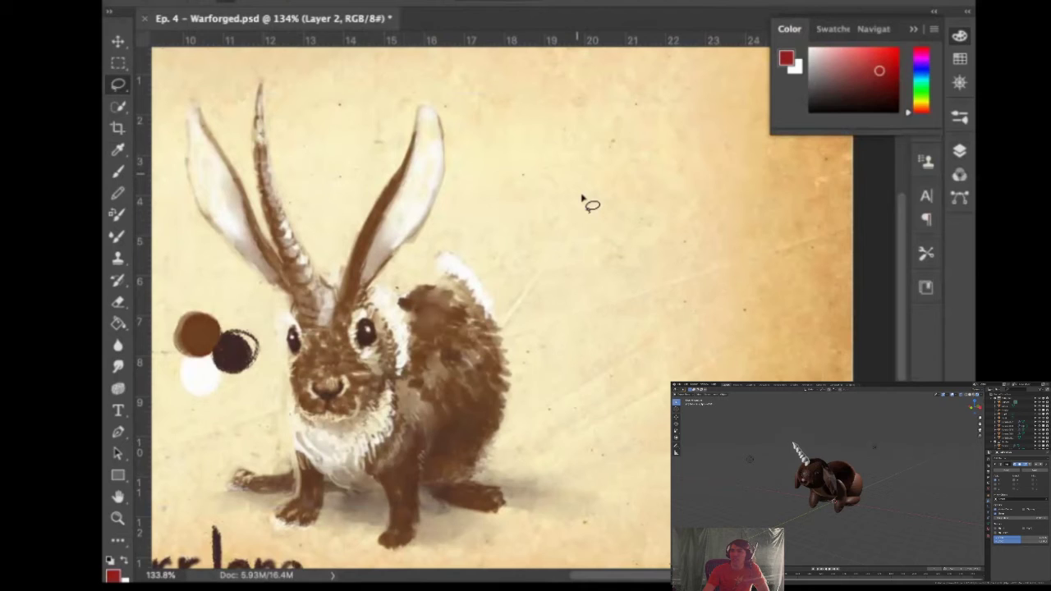
Tint the insides of both ears pale pink with the red at very low brush opacity
key(b)
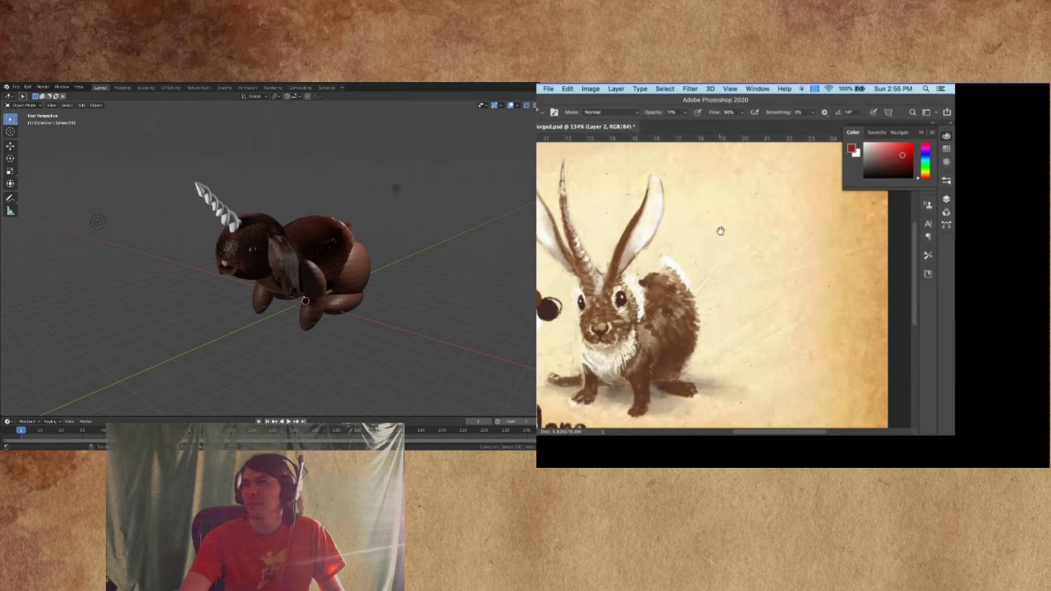
drag(667, 354, 784, 343)
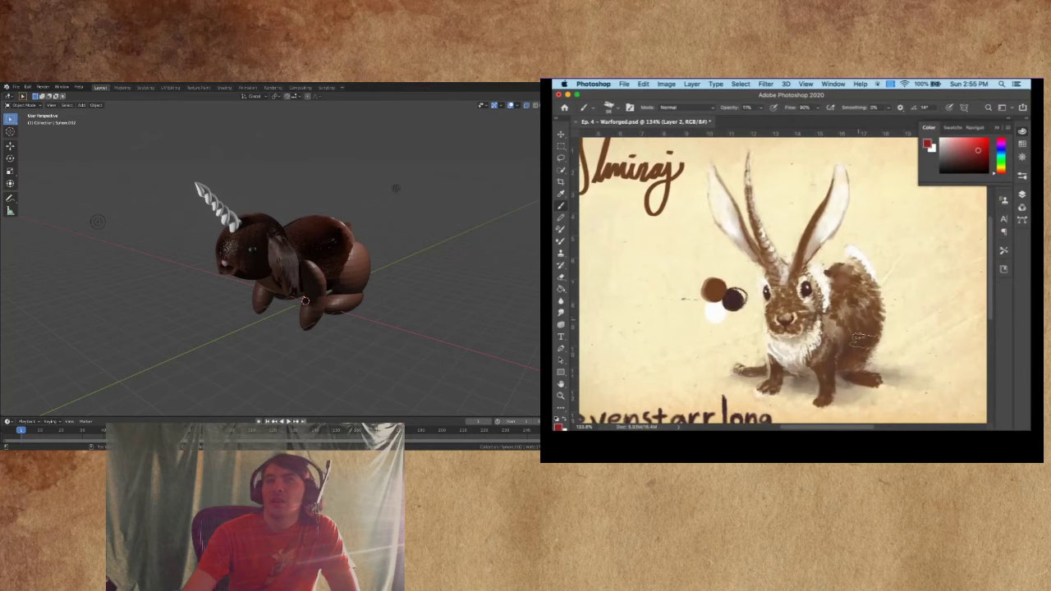
mouse_move(934, 249)
mouse_down()
mouse_move(920, 243)
mouse_move(950, 330)
mouse_up()
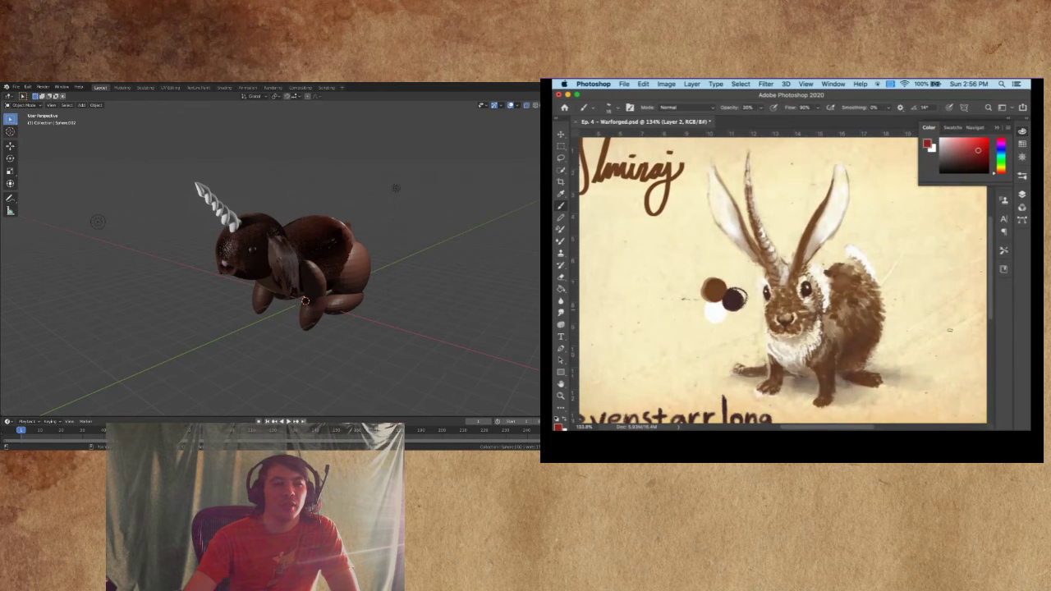
drag(918, 260, 932, 267)
mouse_move(932, 294)
mouse_down()
mouse_move(950, 274)
mouse_move(942, 321)
mouse_up()
drag(933, 276, 948, 287)
mouse_move(842, 174)
mouse_down()
mouse_move(846, 196)
mouse_move(829, 227)
mouse_move(837, 223)
mouse_up()
drag(714, 187, 729, 250)
drag(720, 214, 721, 242)
mouse_move(708, 189)
mouse_down()
mouse_move(736, 257)
mouse_move(708, 195)
mouse_move(714, 232)
mouse_move(729, 252)
mouse_move(705, 176)
mouse_move(733, 243)
mouse_up()
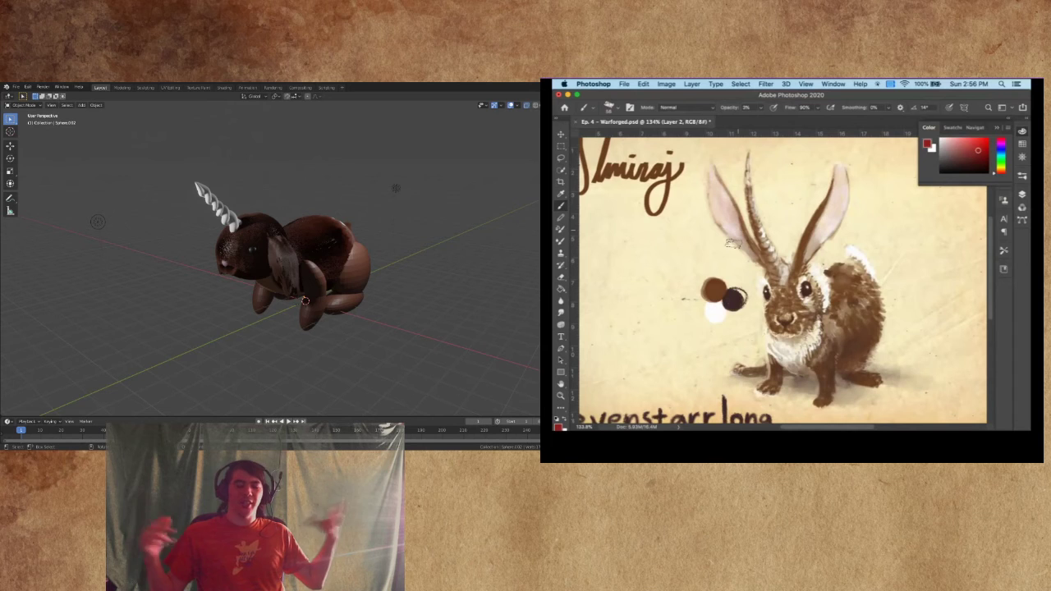
Reduce the brush size and paint the upper part of the horn red at a higher opacity
mouse_move(903, 296)
mouse_down()
mouse_move(921, 322)
mouse_move(931, 274)
mouse_move(935, 392)
mouse_move(921, 310)
mouse_up()
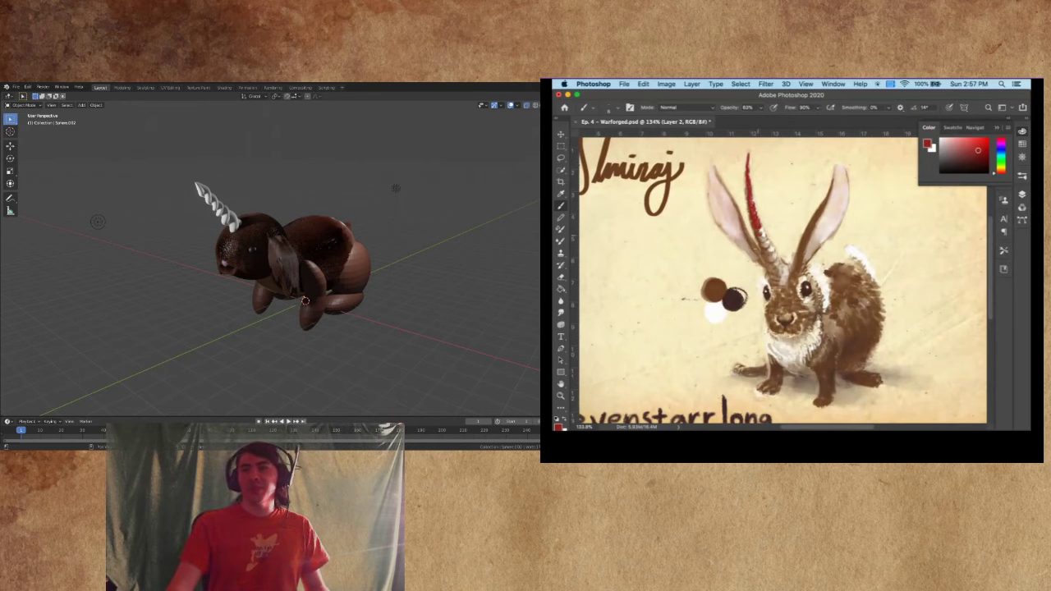
Paint the rest of the horn red down to the forehead and the base of the ear beside it
mouse_move(758, 233)
mouse_down()
mouse_move(749, 205)
mouse_move(761, 246)
mouse_move(750, 191)
mouse_move(760, 267)
mouse_move(752, 215)
mouse_move(779, 282)
mouse_up()
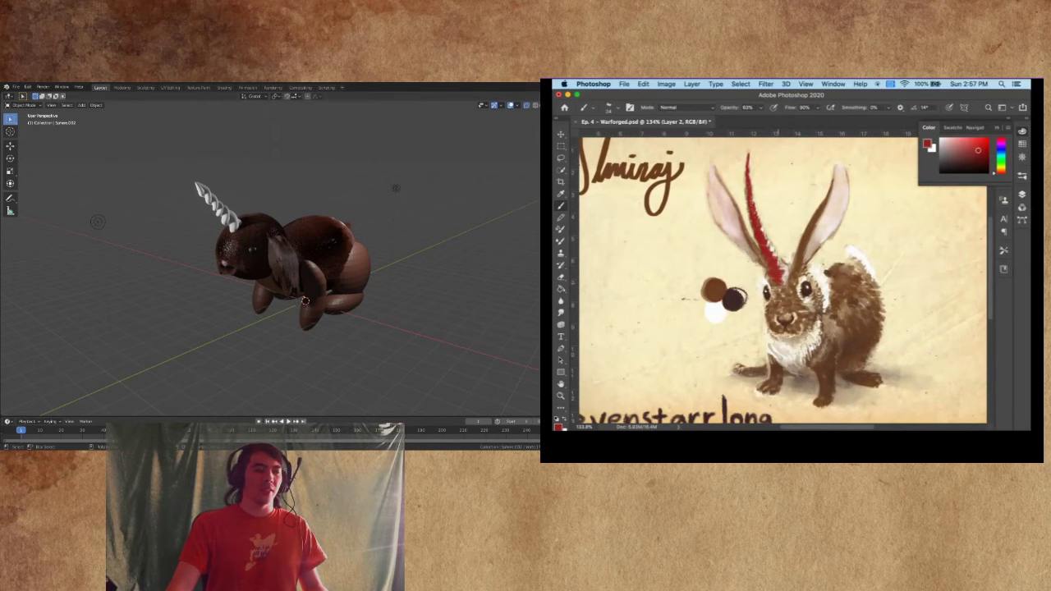
mouse_move(799, 247)
mouse_down()
mouse_move(796, 260)
mouse_move(798, 248)
mouse_up()
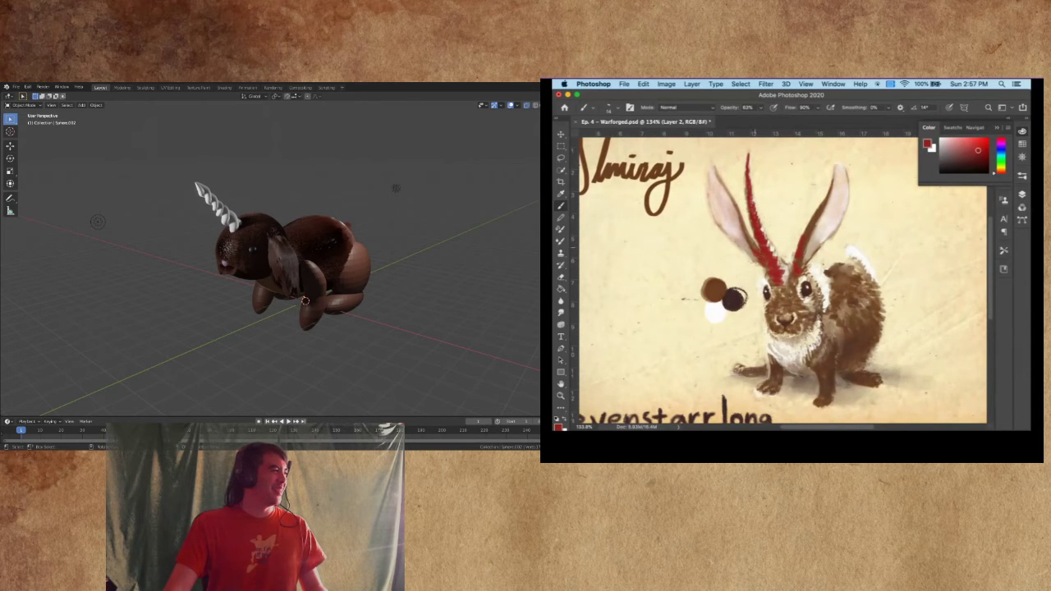
drag(848, 298, 846, 279)
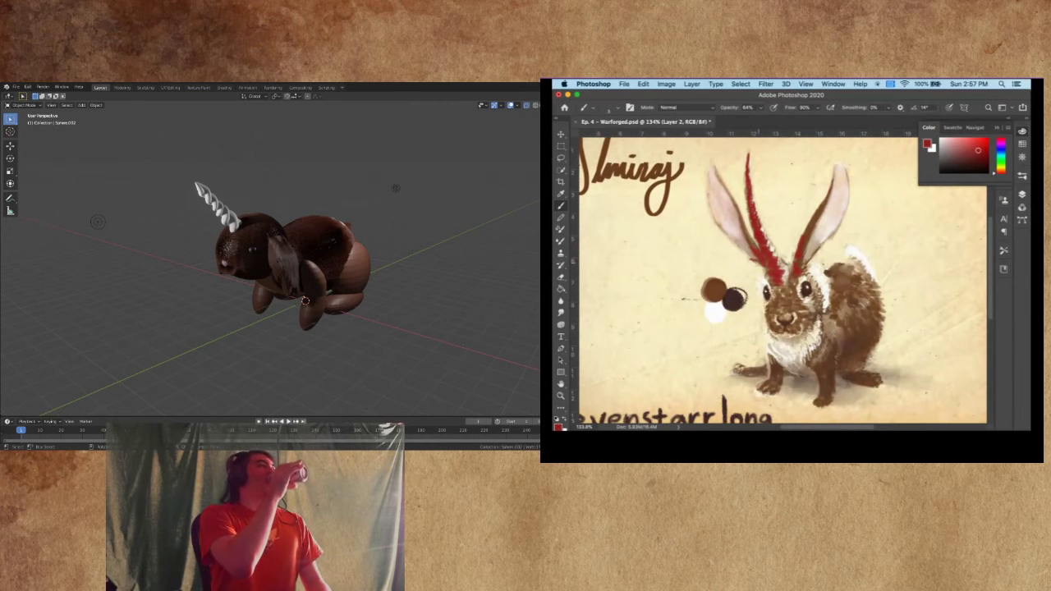
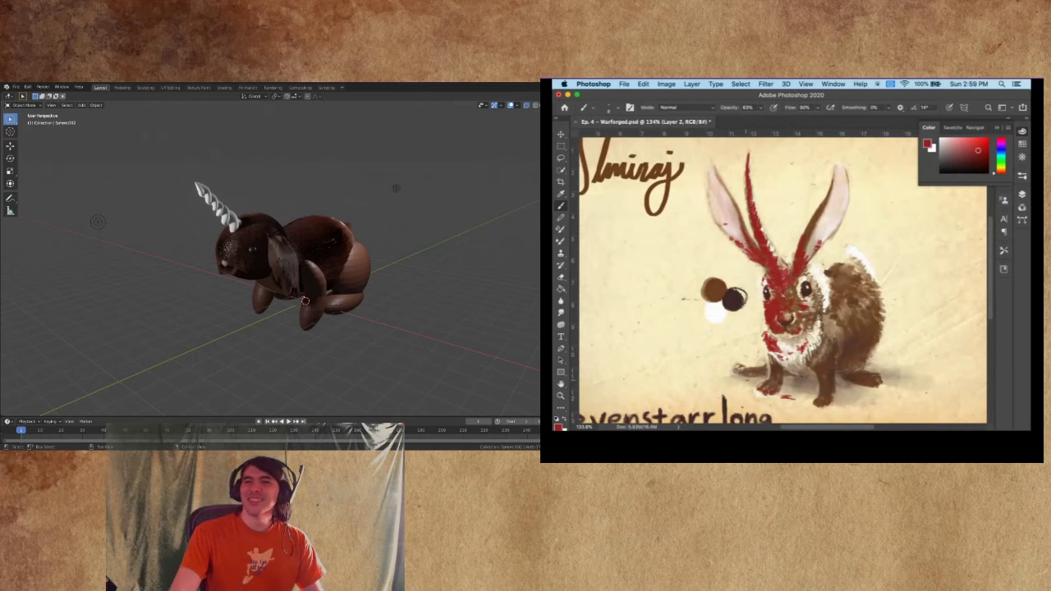
Paint a flat red blood pool beneath the rabbit's front paws and trim its outer end with the Eraser
mouse_move(782, 396)
mouse_down()
mouse_move(806, 400)
mouse_move(743, 403)
mouse_move(769, 405)
mouse_up()
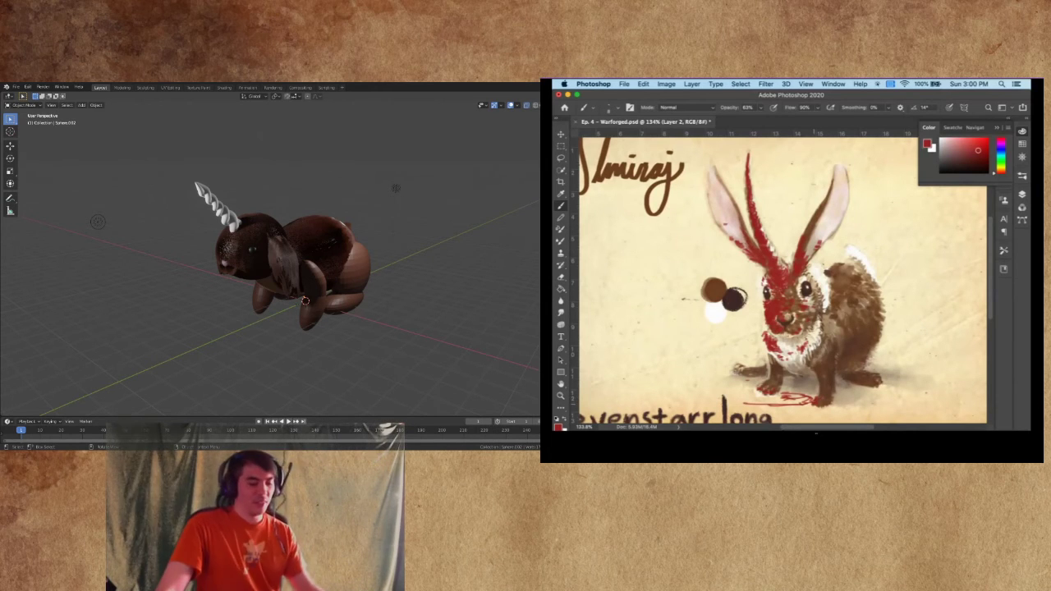
mouse_move(752, 400)
mouse_down()
mouse_move(742, 401)
mouse_move(810, 399)
mouse_move(724, 402)
mouse_move(770, 397)
mouse_move(753, 393)
mouse_up()
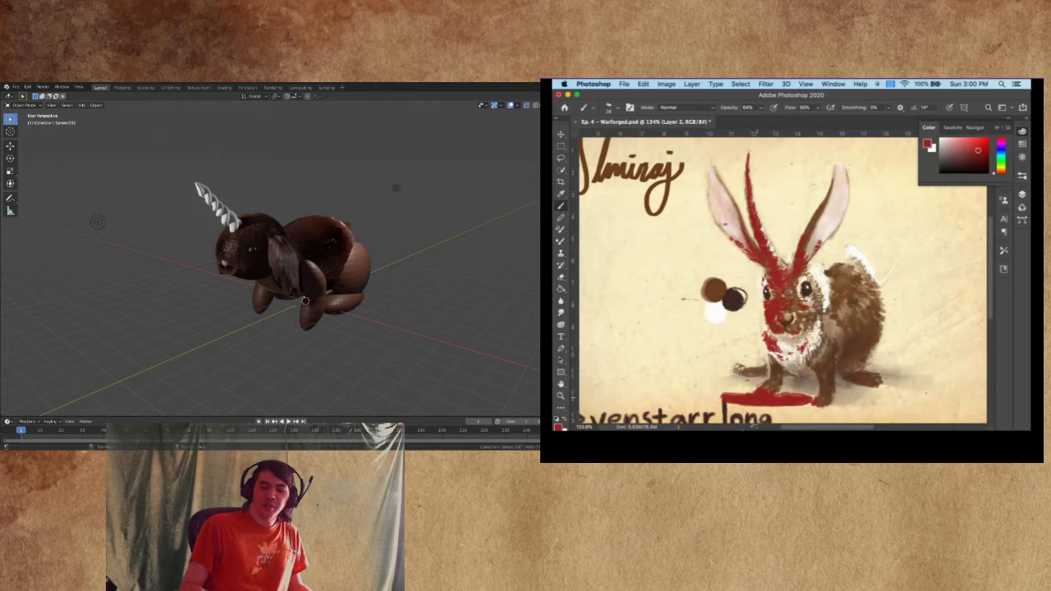
drag(756, 399, 716, 398)
key(e)
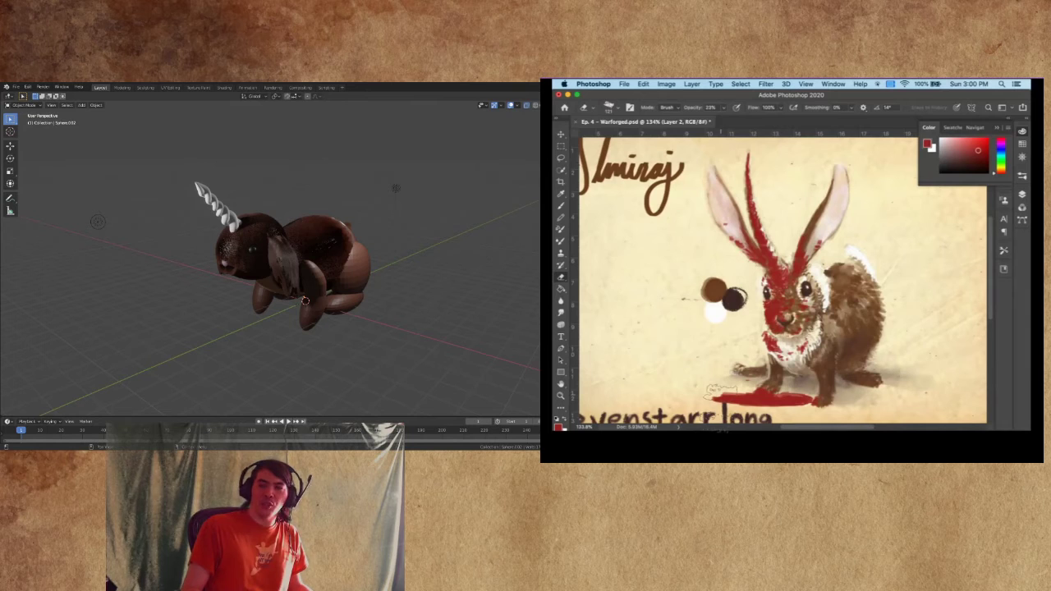
mouse_move(815, 293)
mouse_down()
mouse_move(803, 298)
mouse_move(826, 294)
mouse_move(826, 362)
mouse_move(825, 341)
mouse_up()
drag(826, 268, 807, 271)
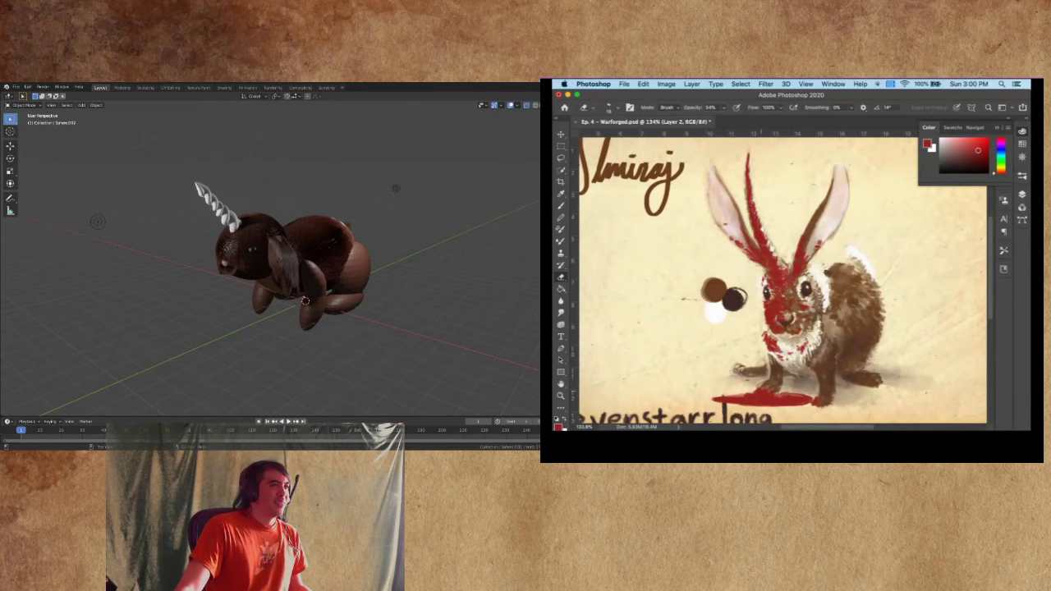
Switch to Blender and examine the horned rabbit model from several angles and distances
drag(355, 333, 331, 308)
scroll(382, 328, up, 3)
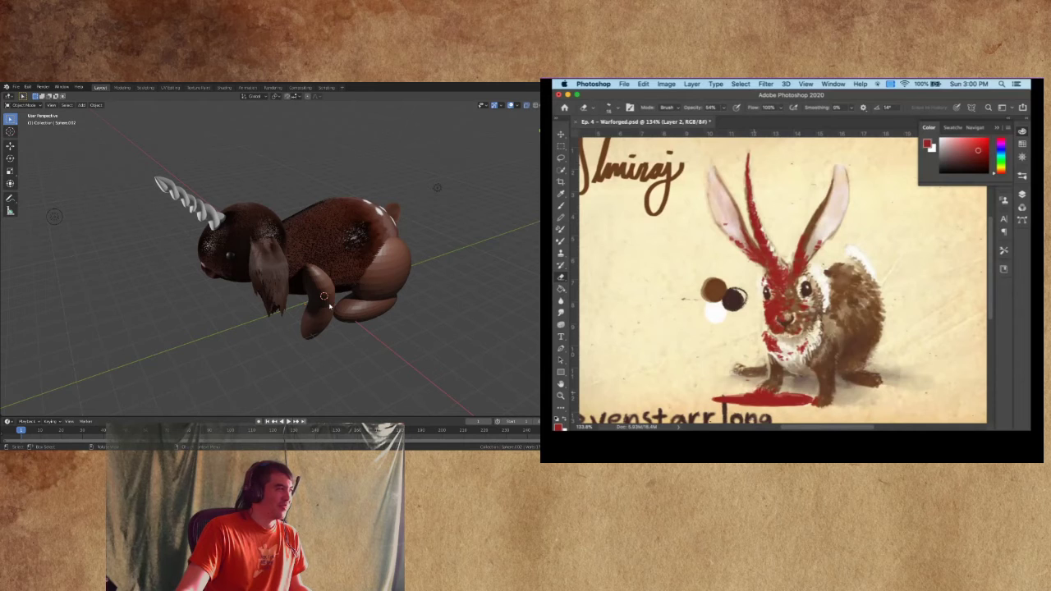
drag(351, 318, 377, 317)
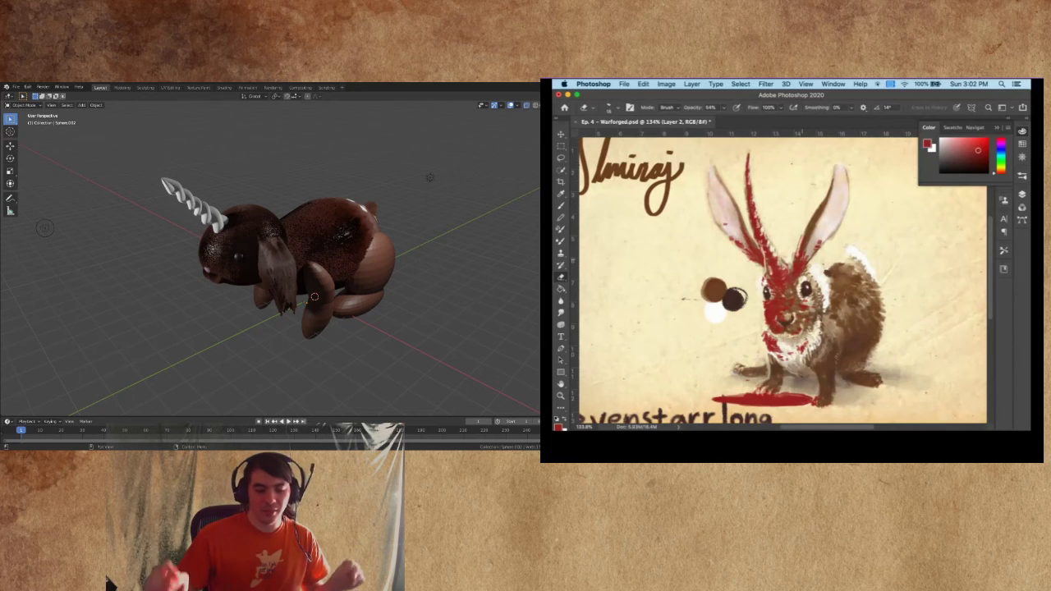
drag(435, 253, 469, 235)
scroll(390, 249, up, 4)
mouse_move(239, 218)
mouse_down()
mouse_move(310, 220)
mouse_move(326, 267)
mouse_move(299, 269)
mouse_move(307, 256)
mouse_move(326, 257)
mouse_move(266, 271)
mouse_move(297, 271)
mouse_up()
scroll(311, 220, up, 3)
scroll(326, 257, down, 3)
scroll(297, 271, down, 4)
scroll(297, 271, down, 2)
View the rabbit model through the camera and render the image
key(KP_0)
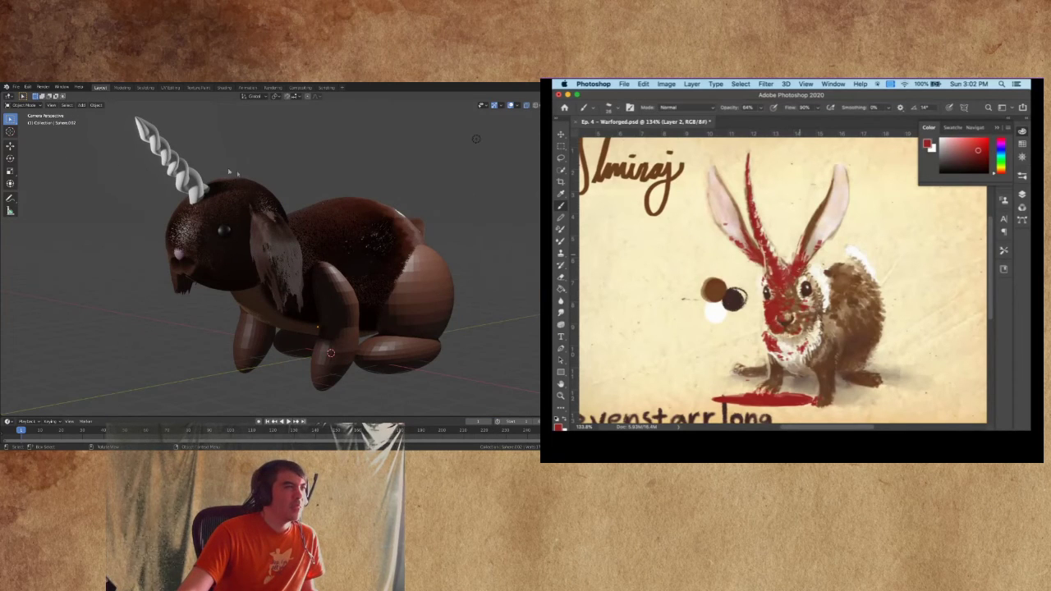
click(42, 86)
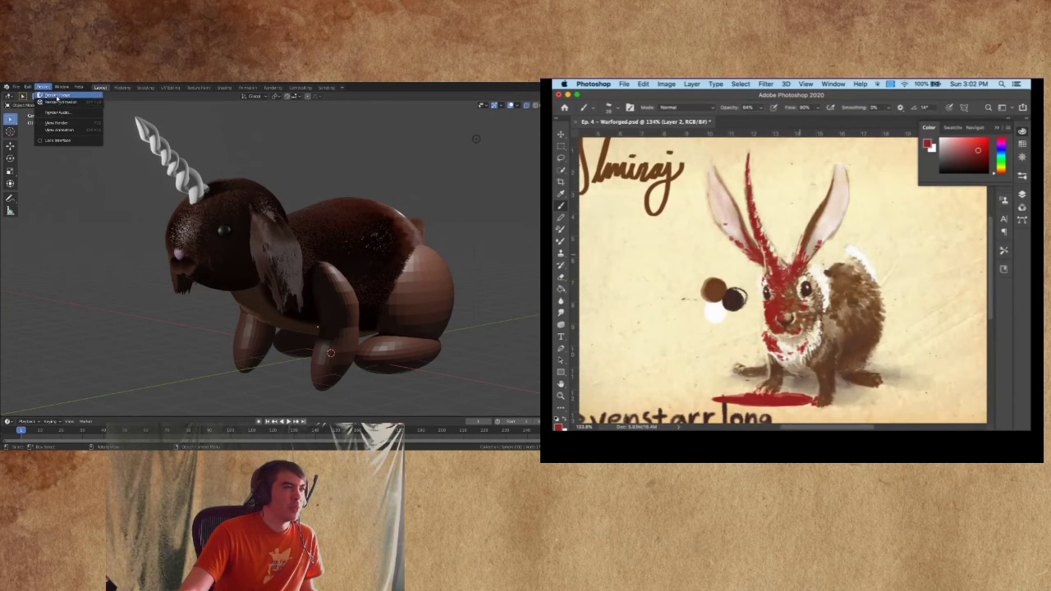
click(57, 96)
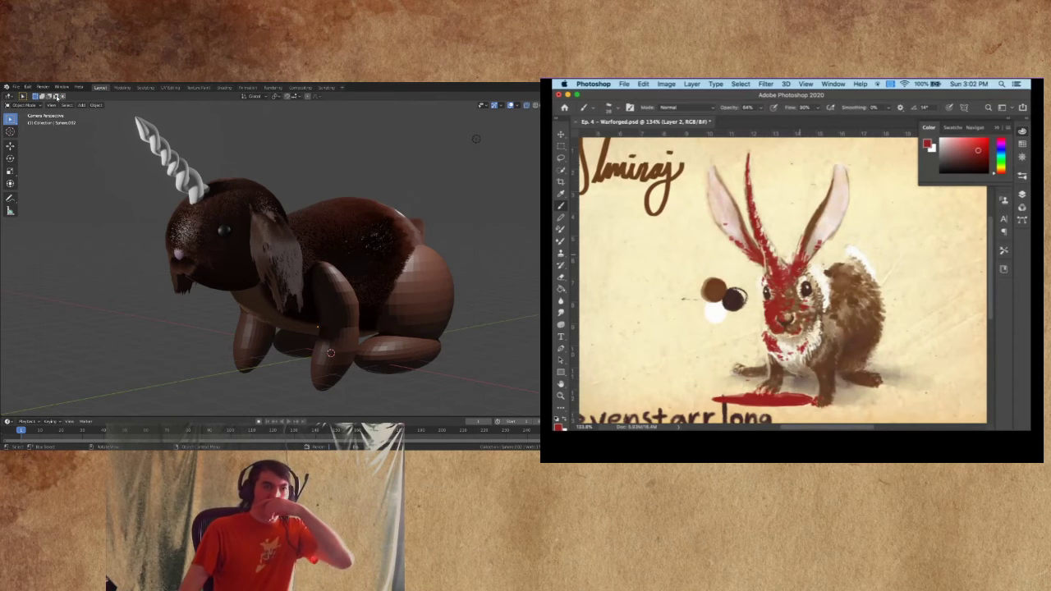
Switch to Photoshop, erase highlights out of the blood pool and brush them in with white sampled from the palette
key(e)
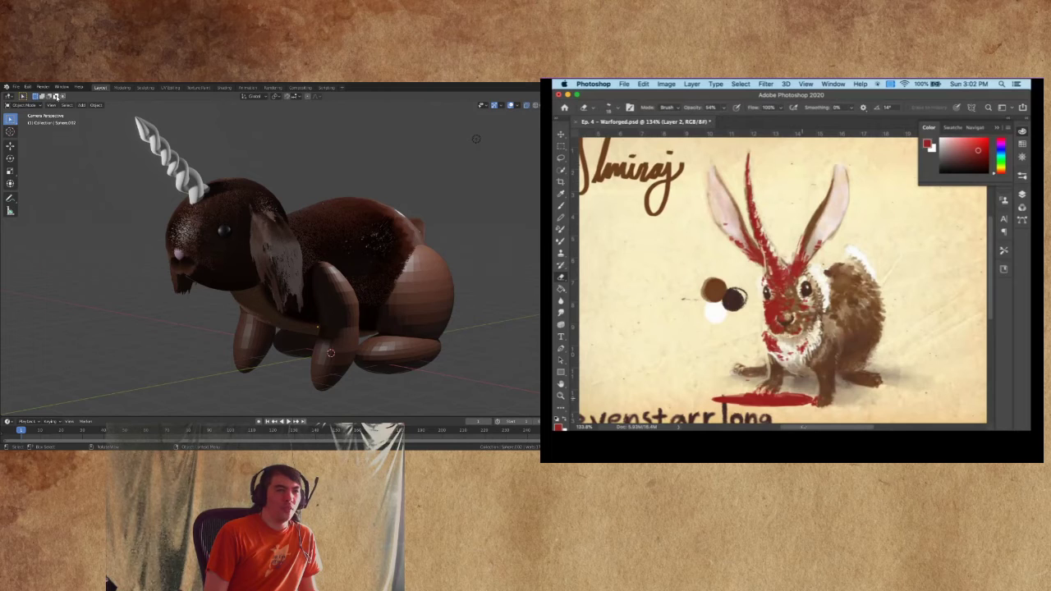
drag(809, 399, 790, 397)
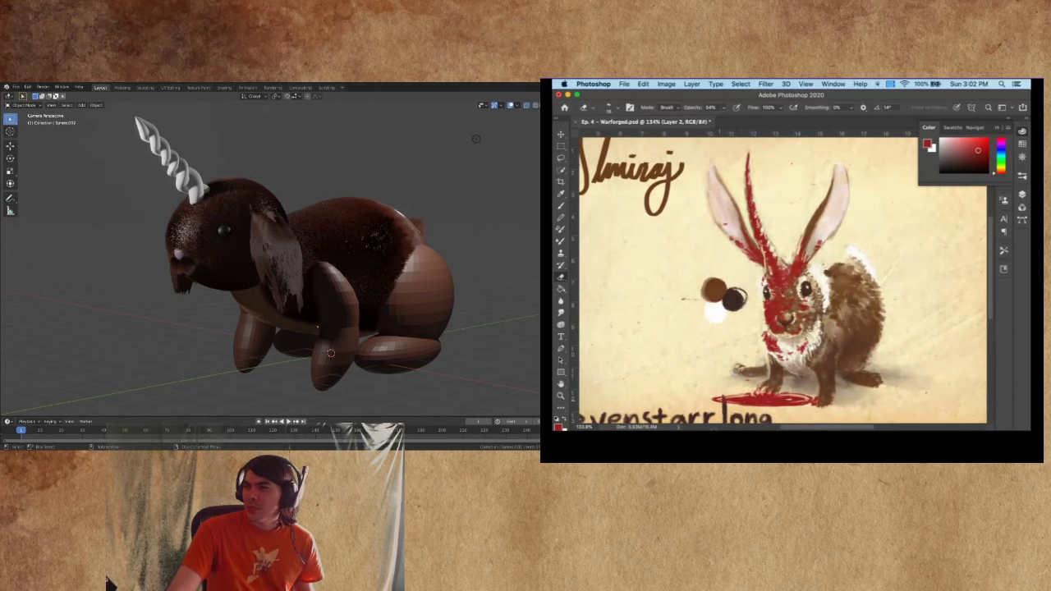
key(i)
click(714, 317)
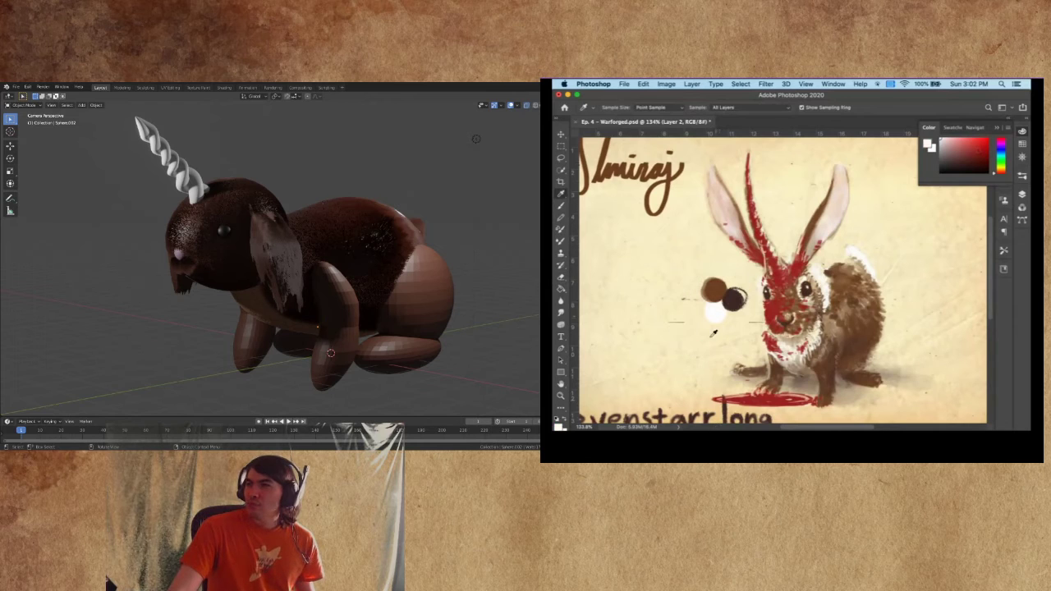
key(b)
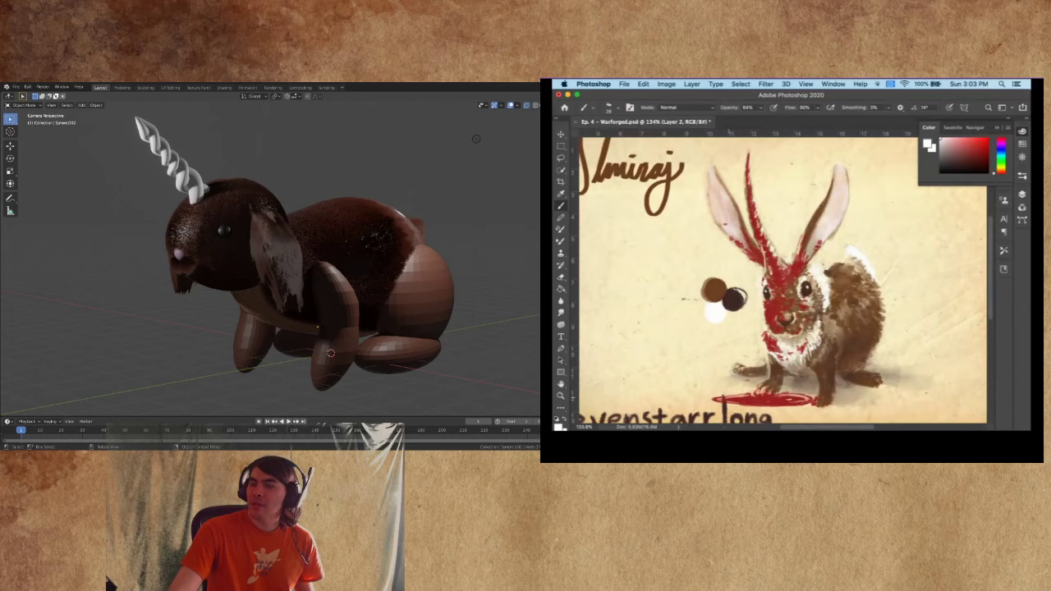
drag(852, 298, 844, 297)
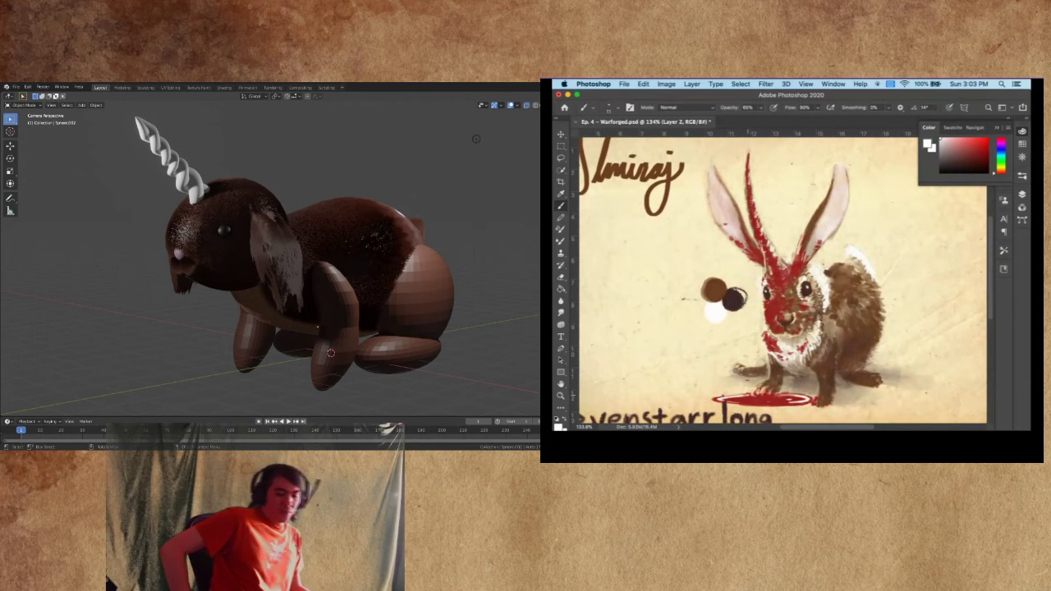
Smudge the white highlights into the red of the blood pool and undo the last smudge
click(561, 313)
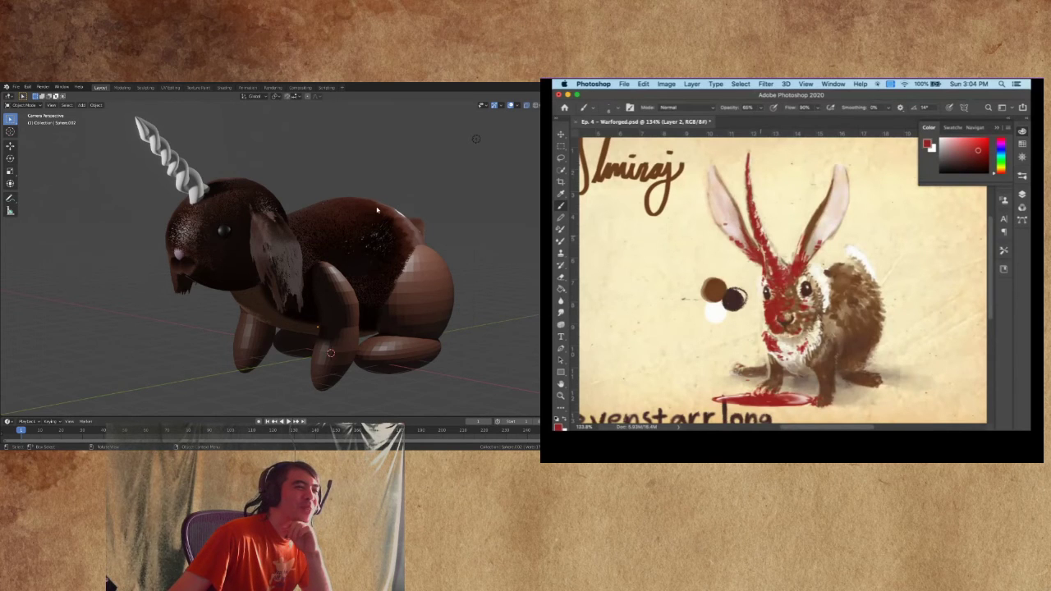
click(561, 313)
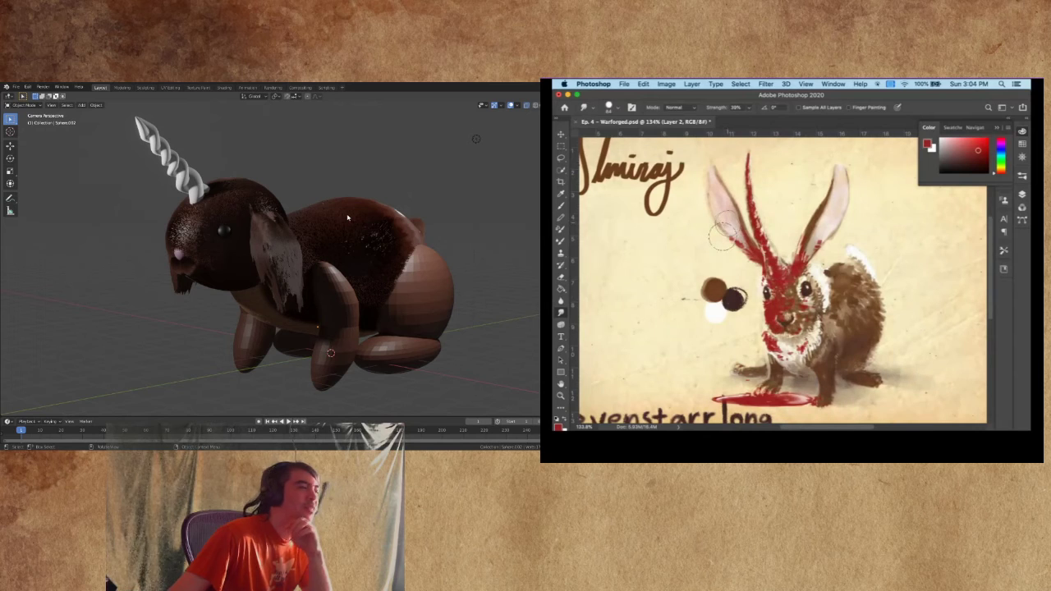
key(super+z)
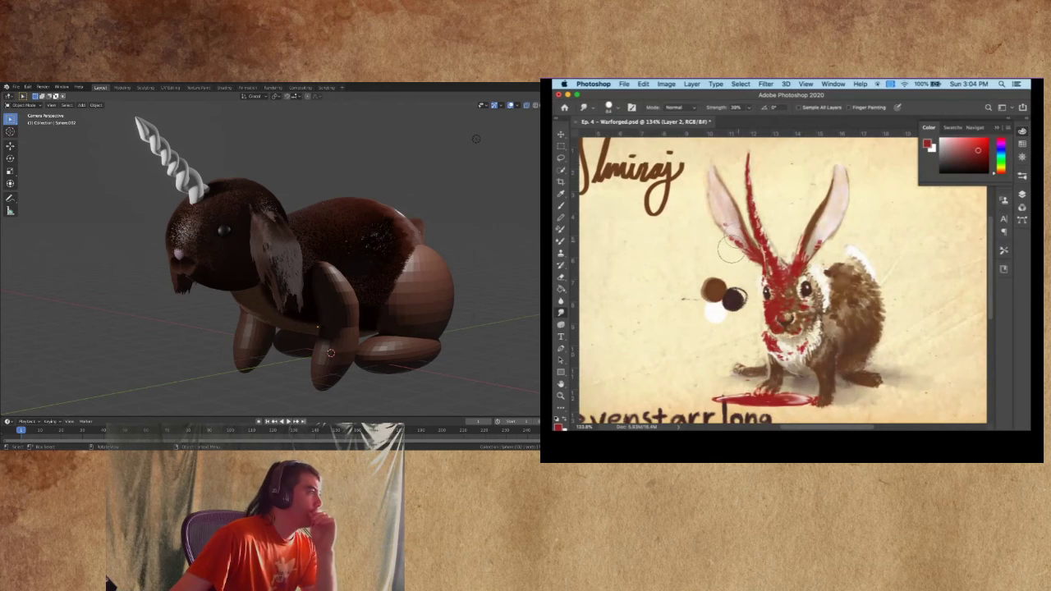
drag(401, 235, 374, 238)
scroll(373, 239, up, 5)
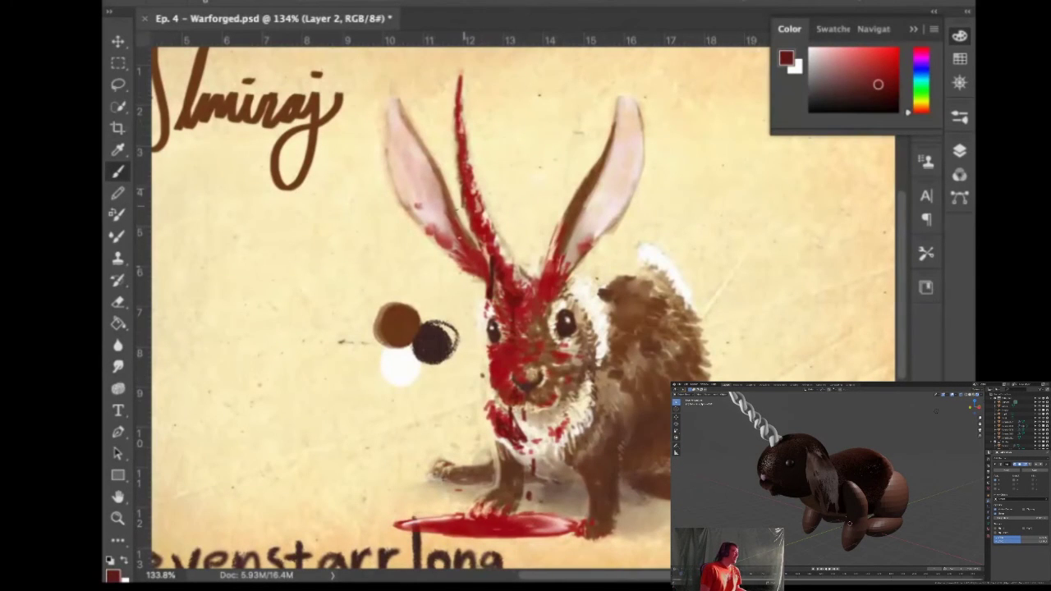
Sample the blood red from the face and smudge the dark red shading on the forehead
alt+click(479, 330)
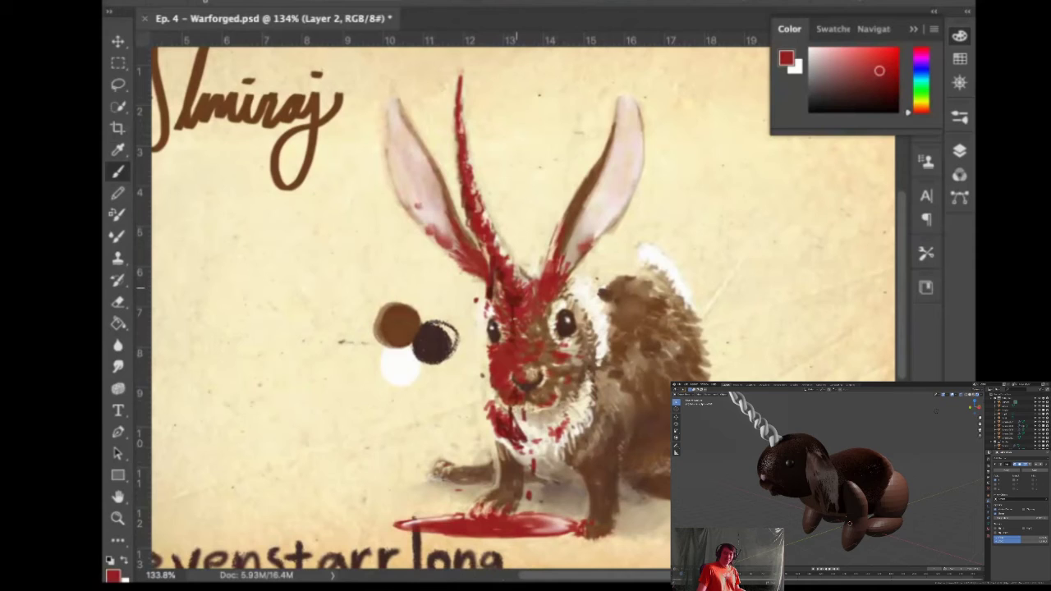
key(e)
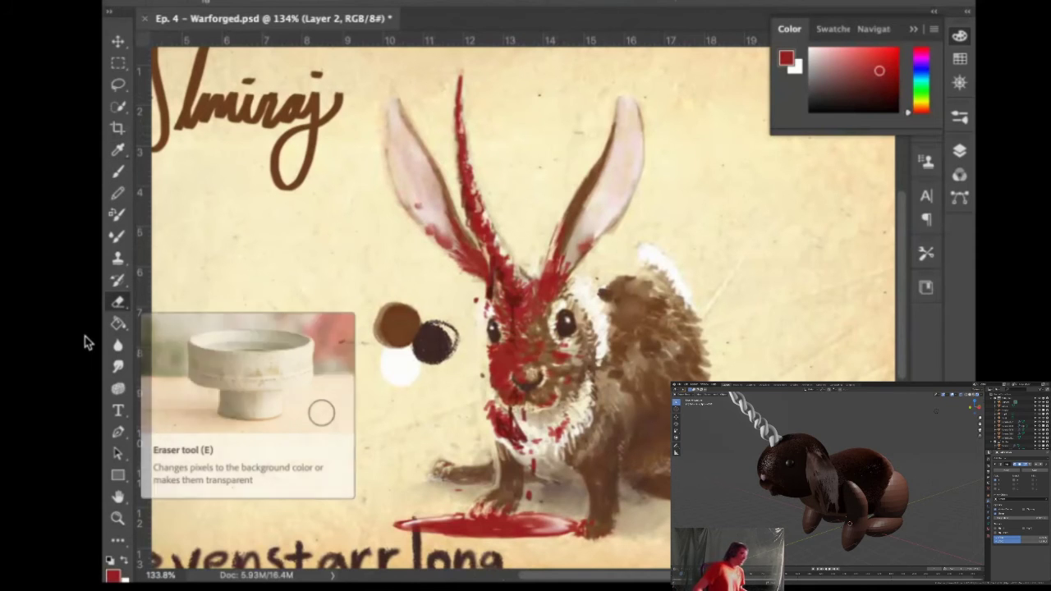
key(r)
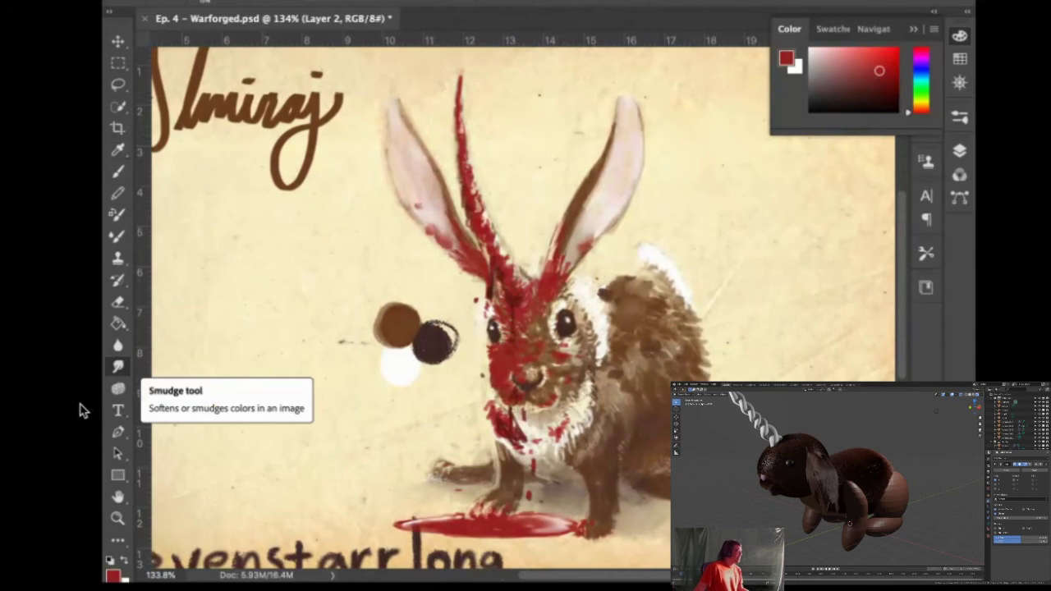
mouse_move(697, 242)
mouse_down()
mouse_move(667, 246)
mouse_move(708, 259)
mouse_up()
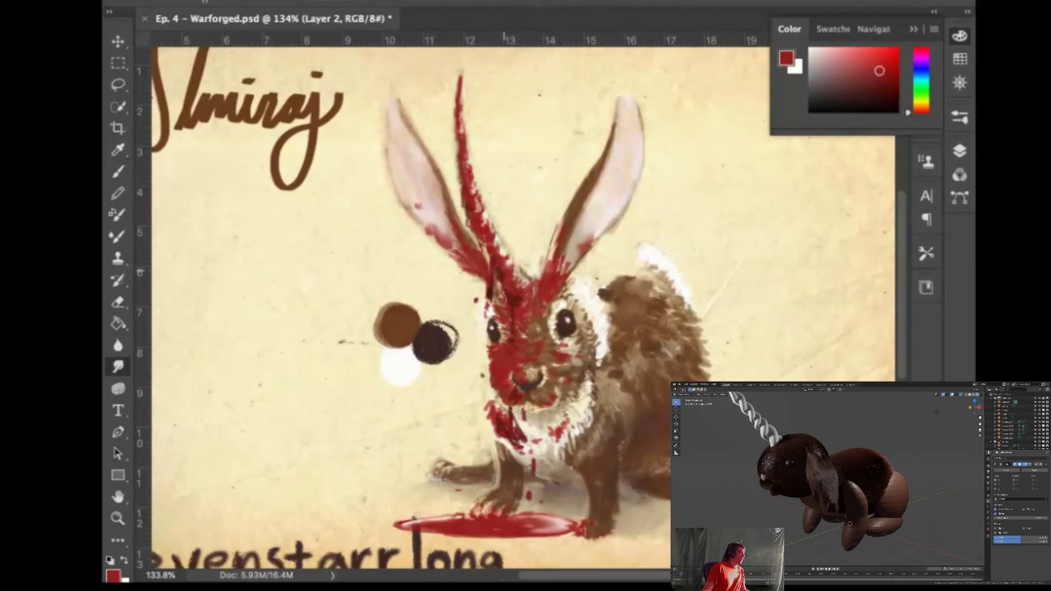
drag(511, 313, 514, 328)
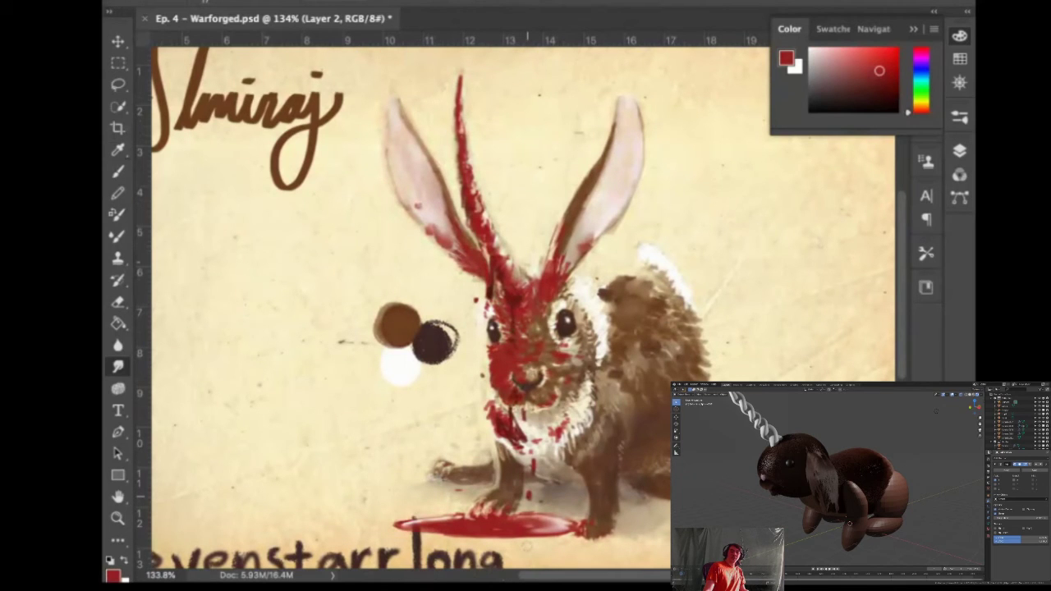
Sample a dark brownish red beside the rabbit's eye and brush darker shading lines into the blood pool
key(i)
click(491, 316)
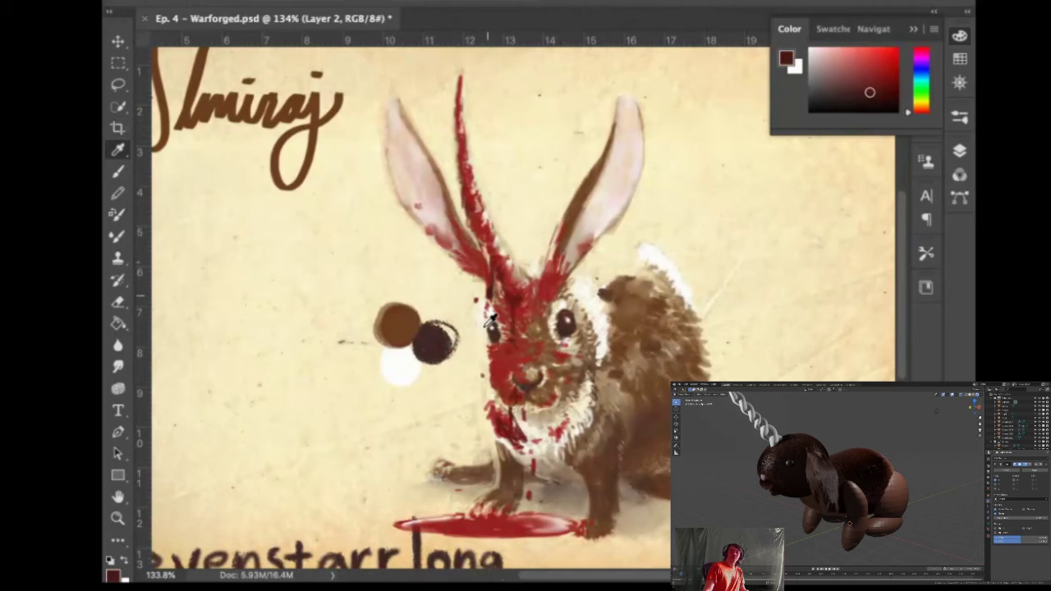
key(b)
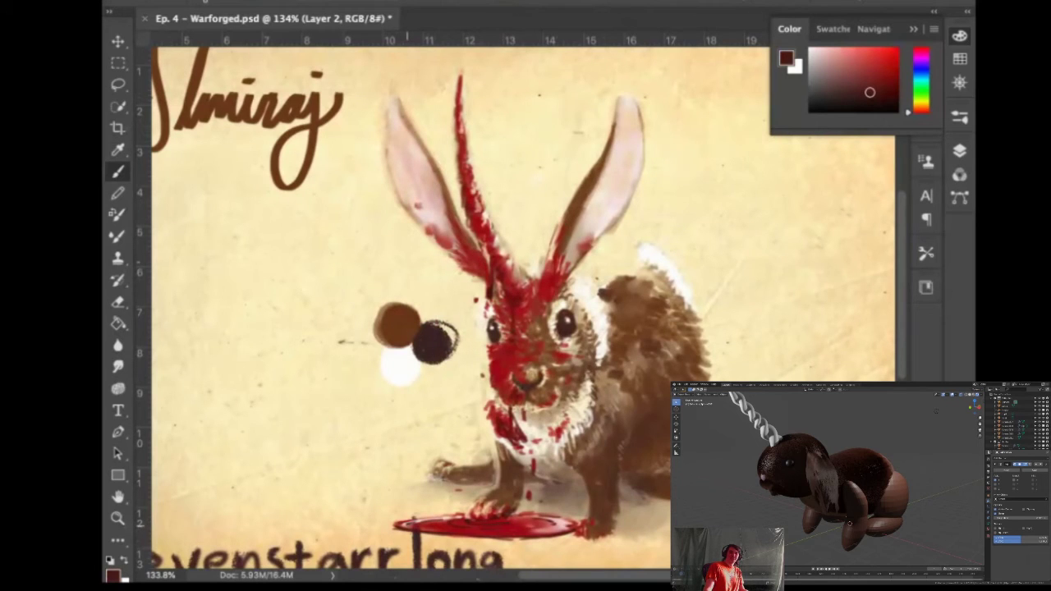
Sample a brighter red, paint ripple rings into the blood pool and switch to the Eraser
key(i)
drag(403, 571, 470, 577)
key(b)
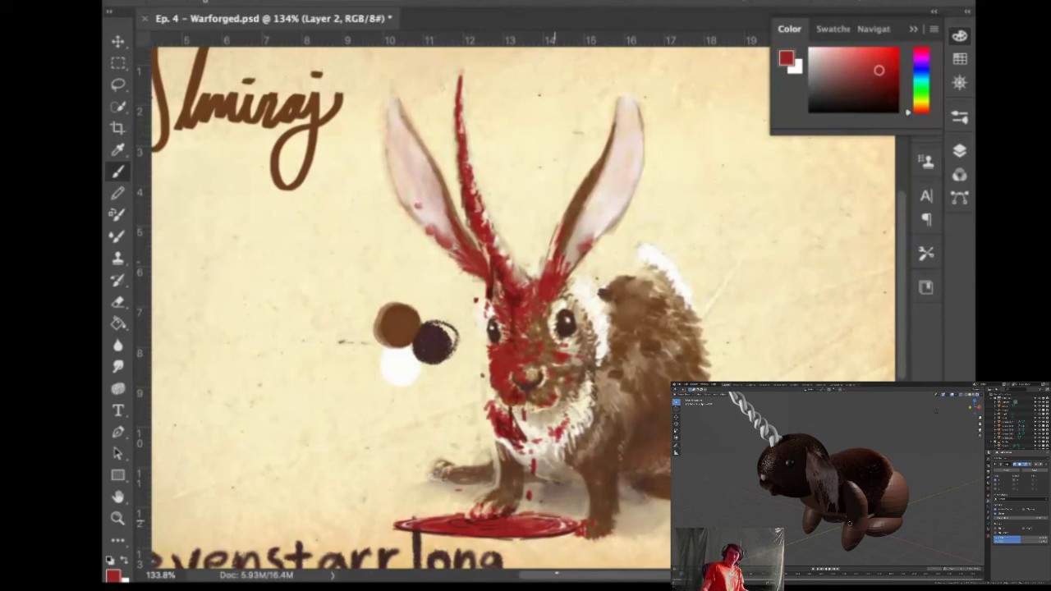
key(e)
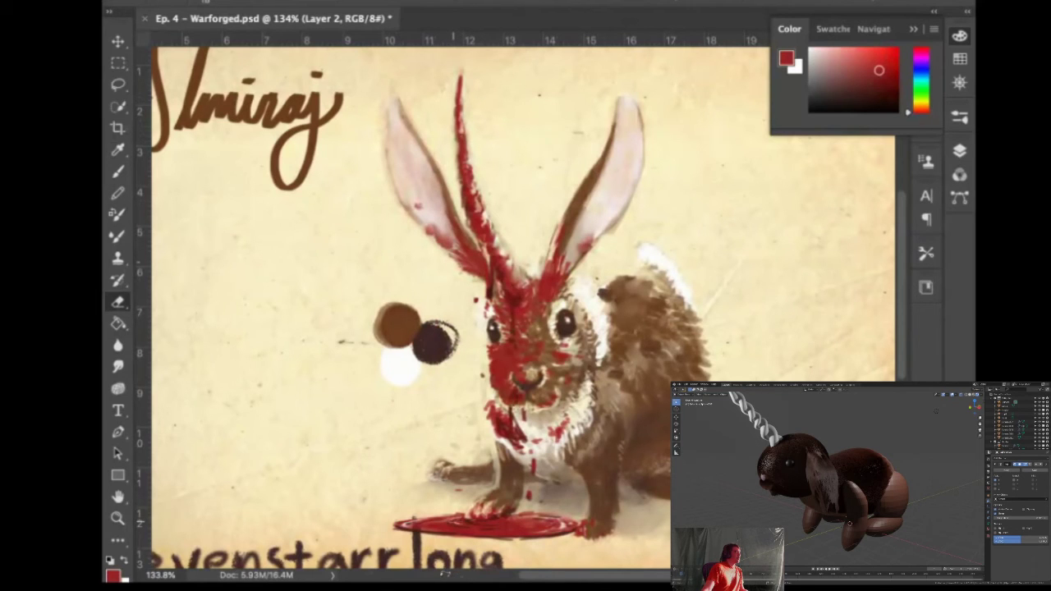
mouse_move(435, 585)
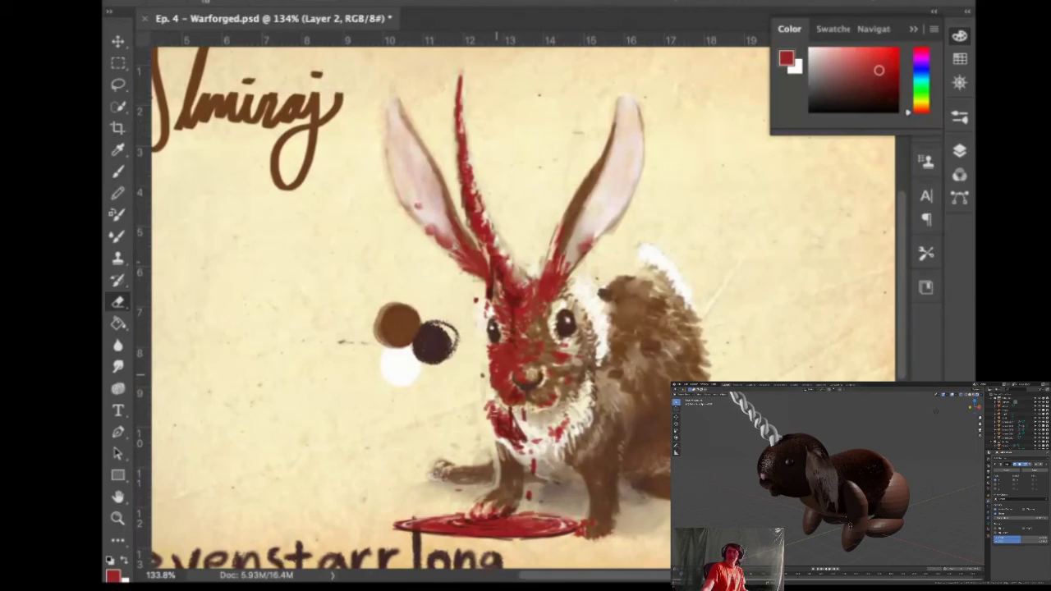
Load Layer 2's painted area as a selection and set the brush colour to a dark muted blue
scroll(492, 413, right, 5)
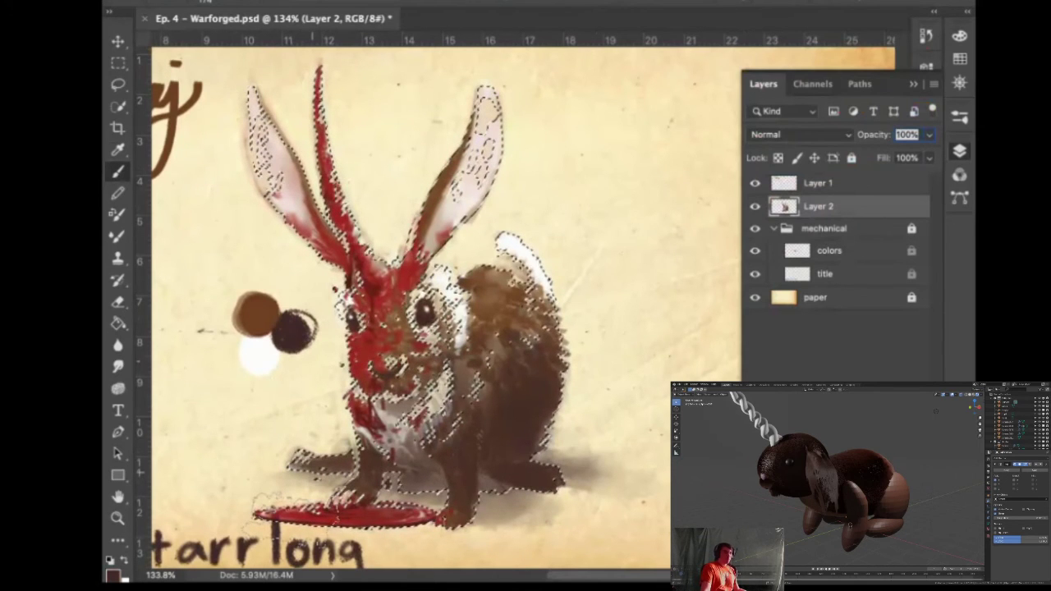
click(959, 151)
click(959, 37)
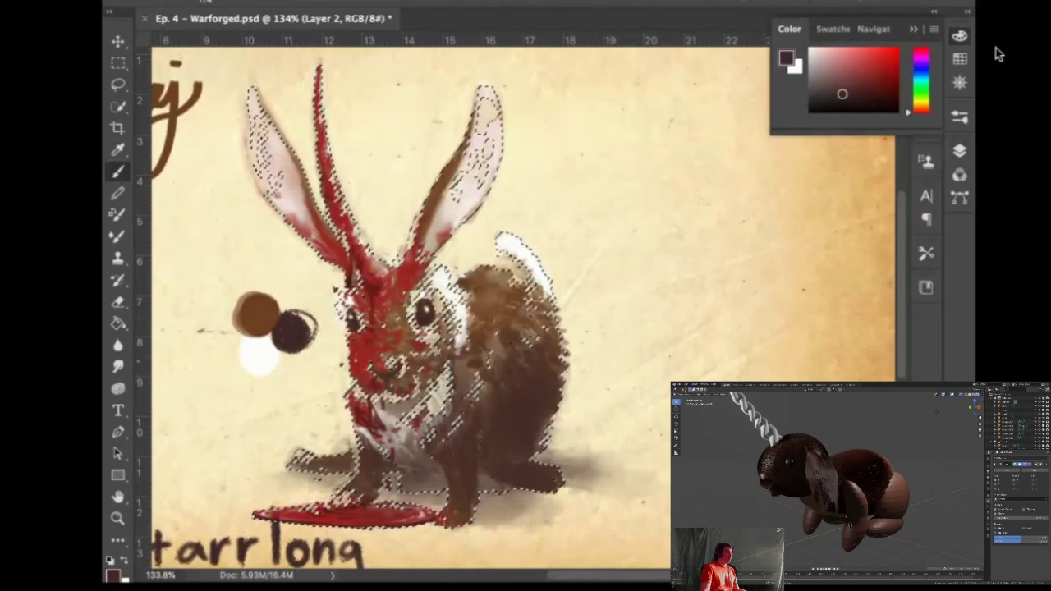
click(921, 70)
click(856, 91)
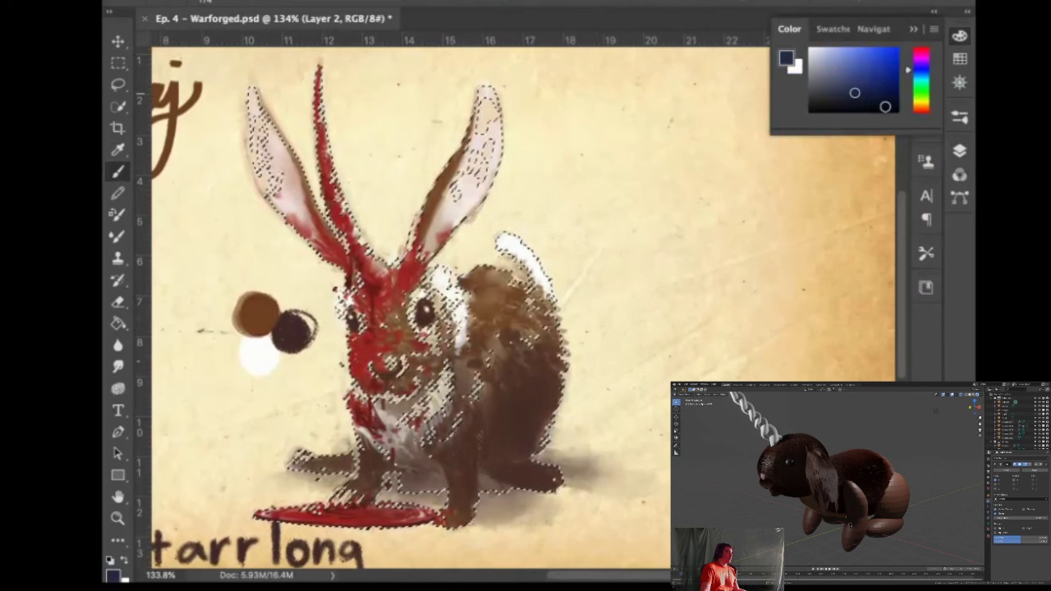
Set the brush colour to a dark purple, shade the rabbit's lower haunch within the selection and deselect
click(922, 66)
click(867, 91)
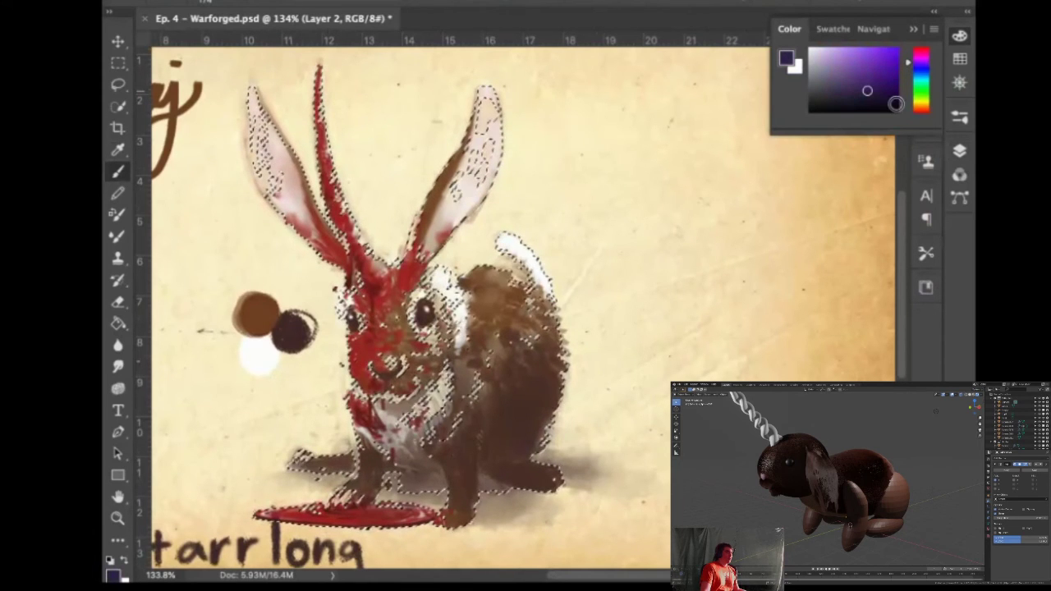
mouse_move(524, 483)
mouse_down()
mouse_move(571, 477)
mouse_move(576, 446)
mouse_move(546, 419)
mouse_move(485, 468)
mouse_move(307, 472)
mouse_up()
key(super+d)
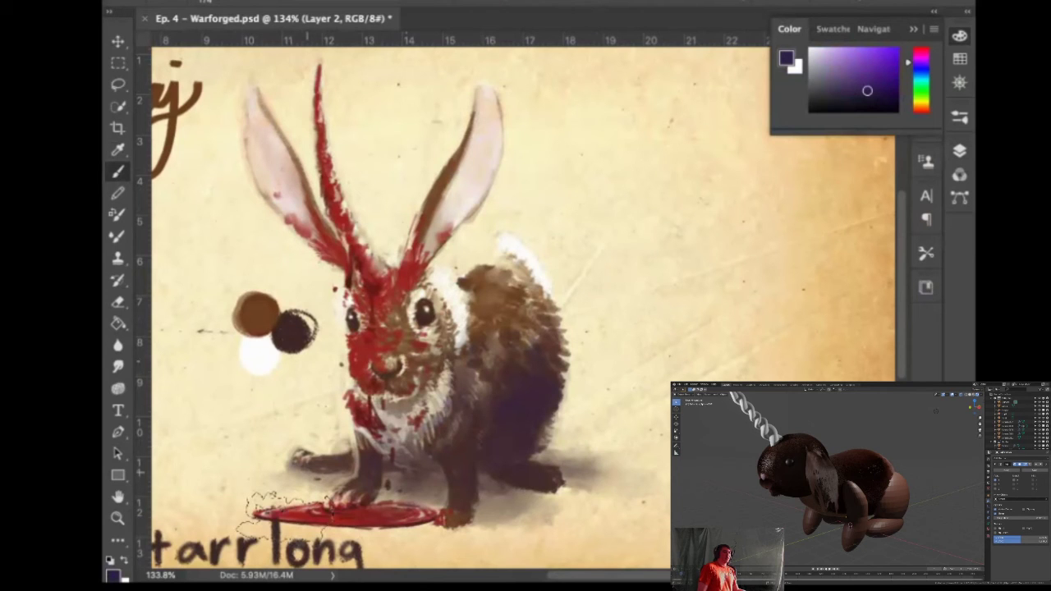
Sample the brown swatch, load Layer 2's painted area as a selection and brush brown over the haunch's purple shading
click(959, 151)
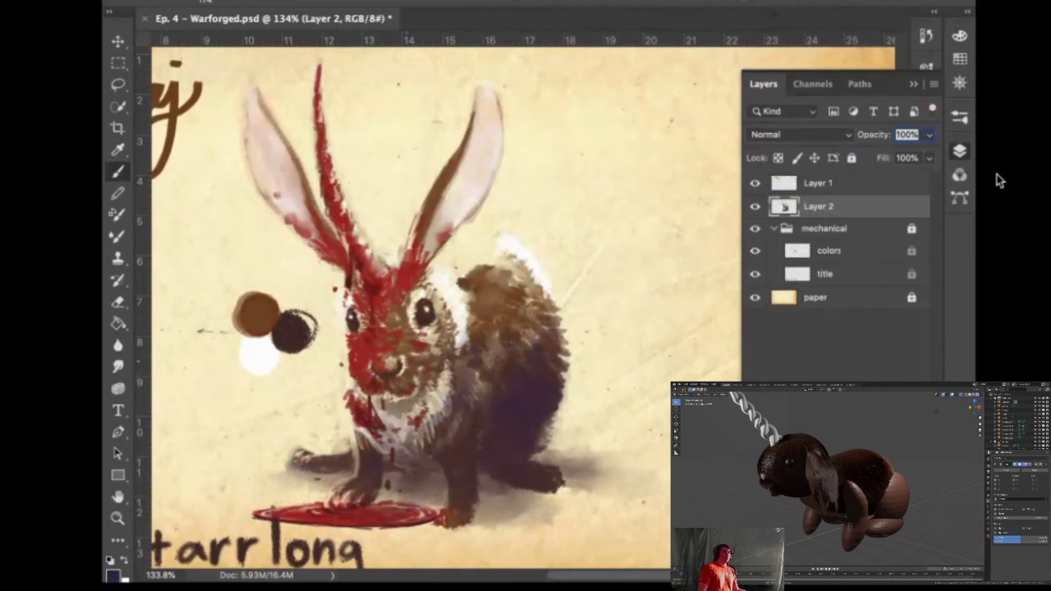
key(i)
click(262, 311)
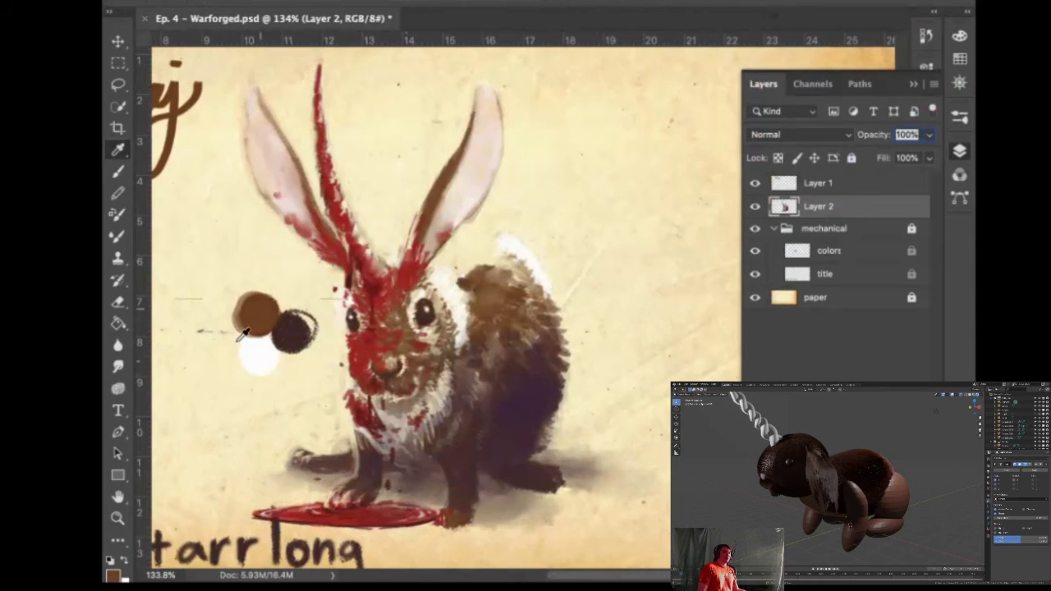
click(554, 486)
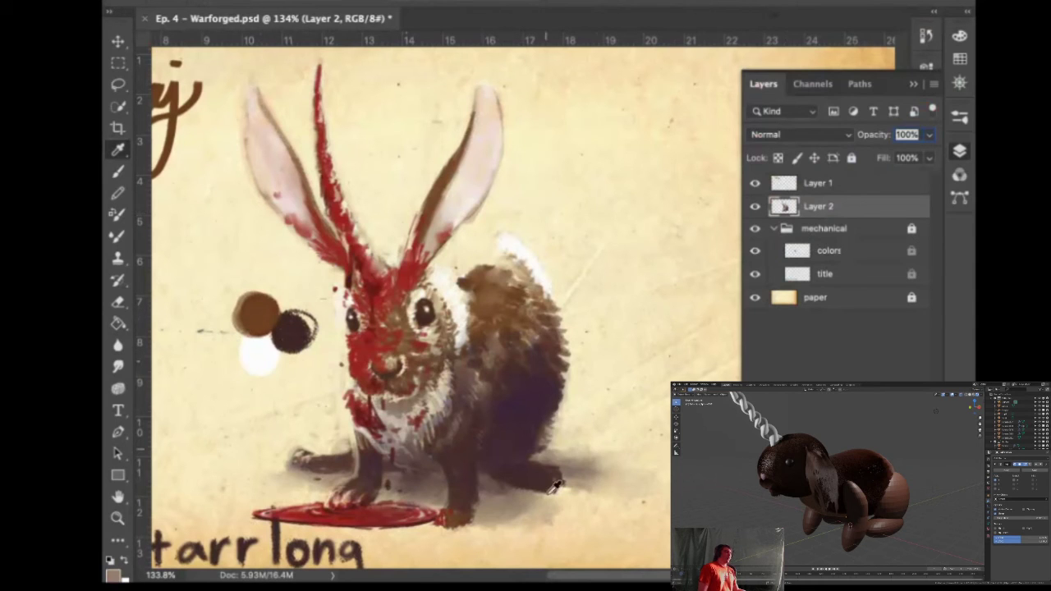
click(264, 319)
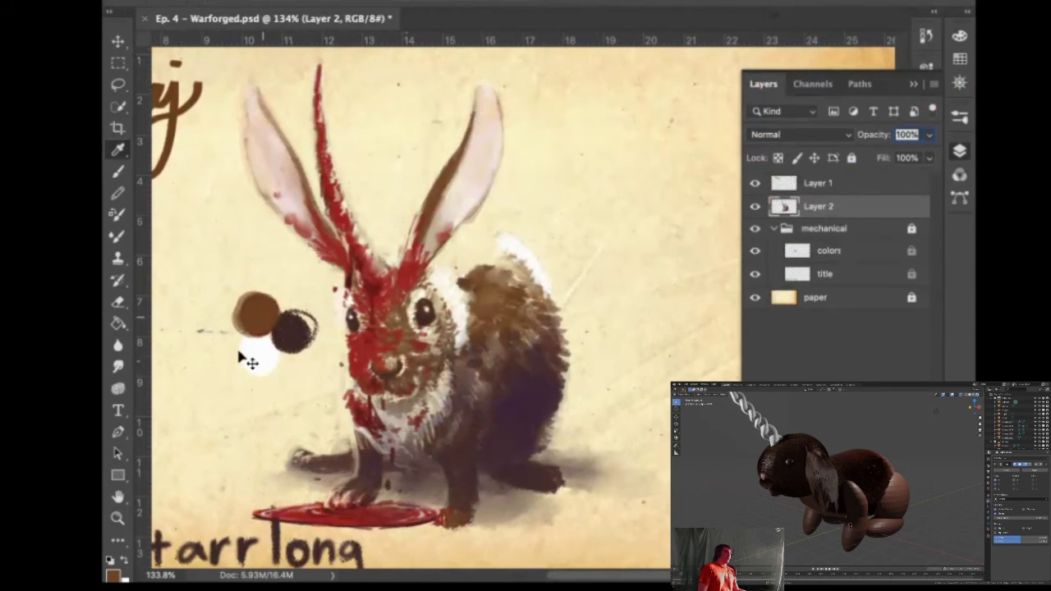
super+click(784, 207)
click(534, 317)
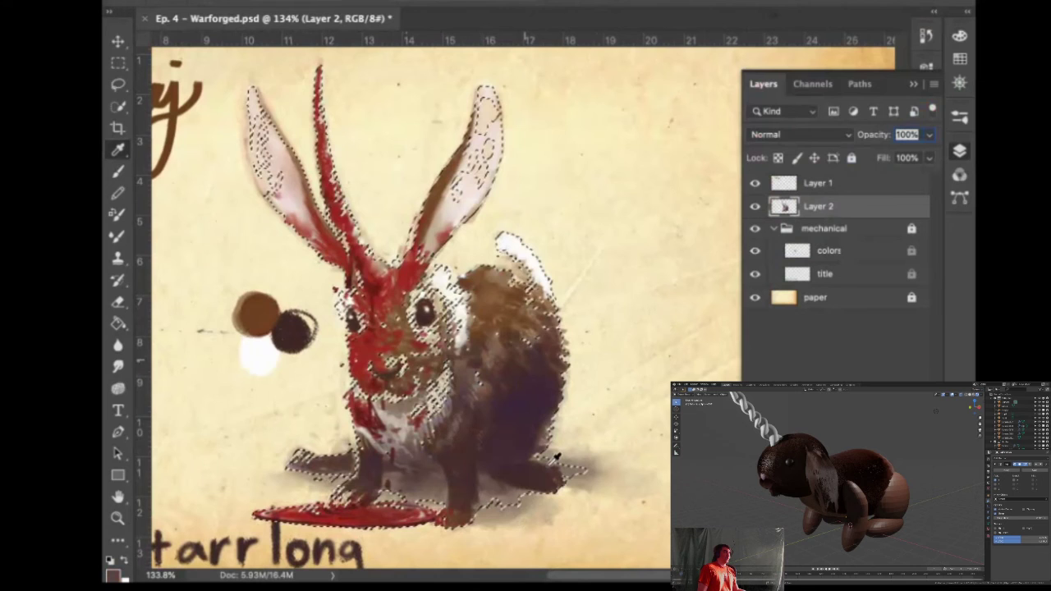
key(b)
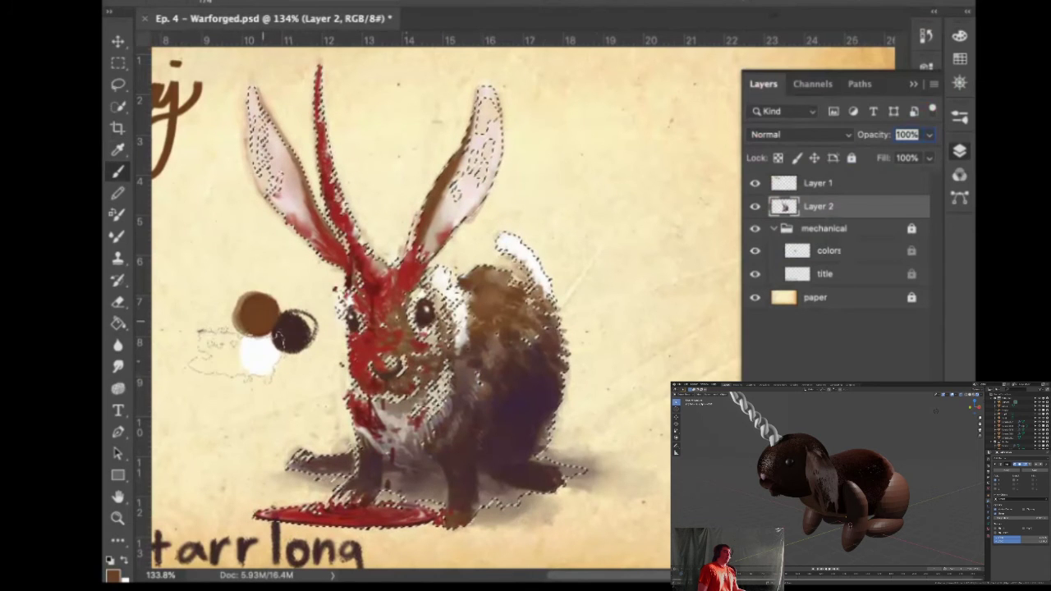
drag(524, 476, 549, 410)
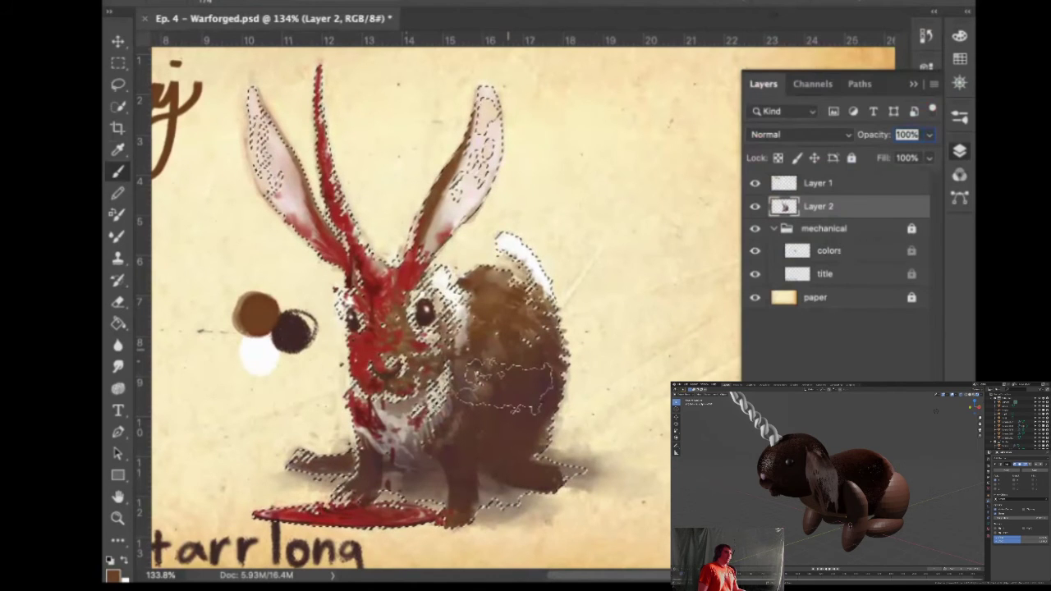
Sample the parchment cream and brush soft highlights over the rabbit's back and side
key(i)
click(632, 317)
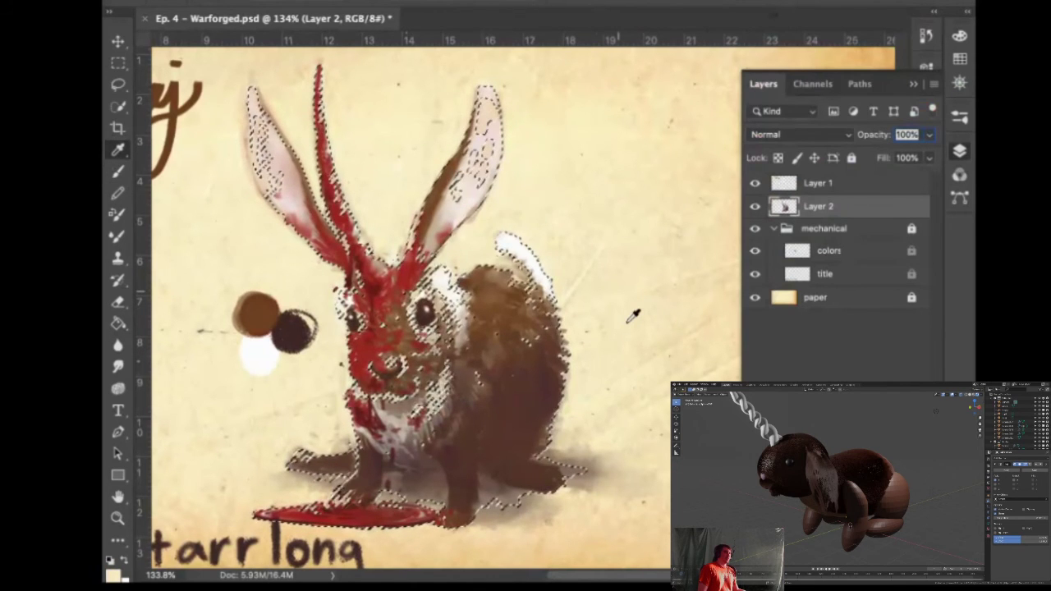
click(511, 293)
click(680, 297)
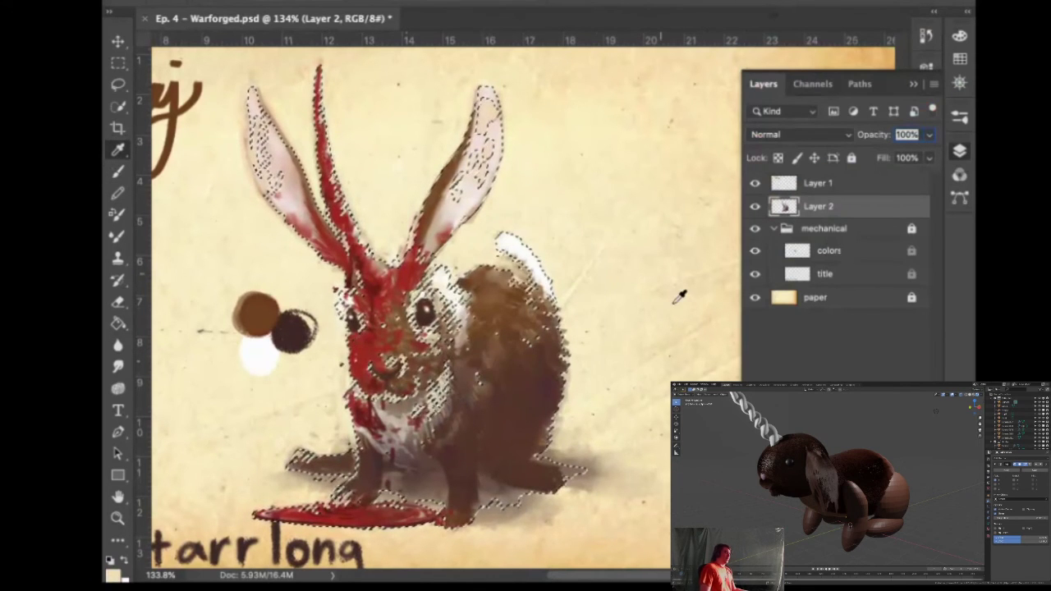
key(b)
mouse_move(507, 289)
mouse_down()
mouse_move(522, 316)
mouse_move(485, 437)
mouse_move(486, 300)
mouse_move(510, 308)
mouse_move(501, 332)
mouse_up()
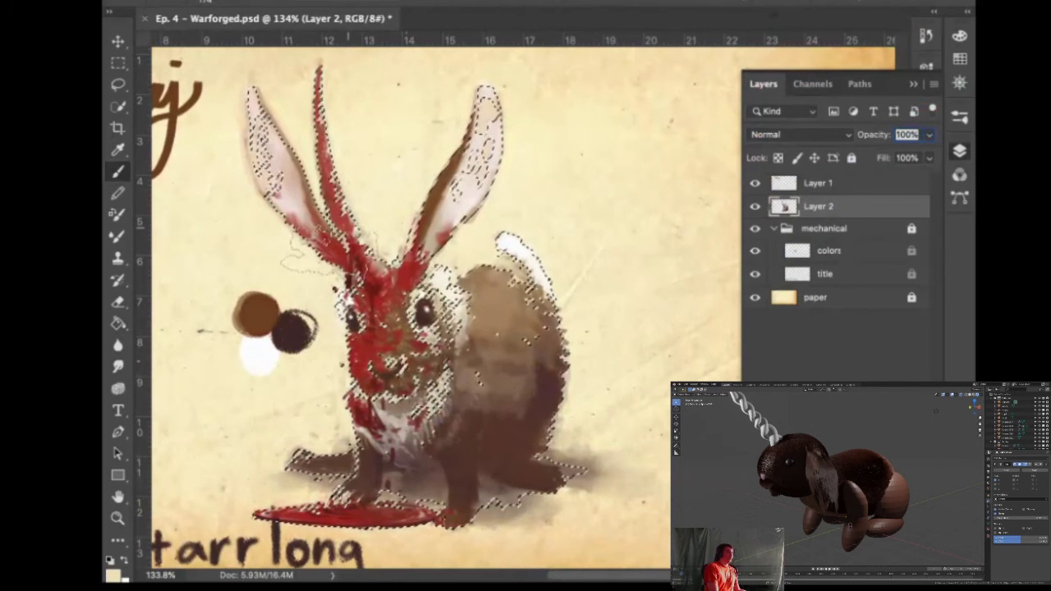
drag(422, 439, 415, 481)
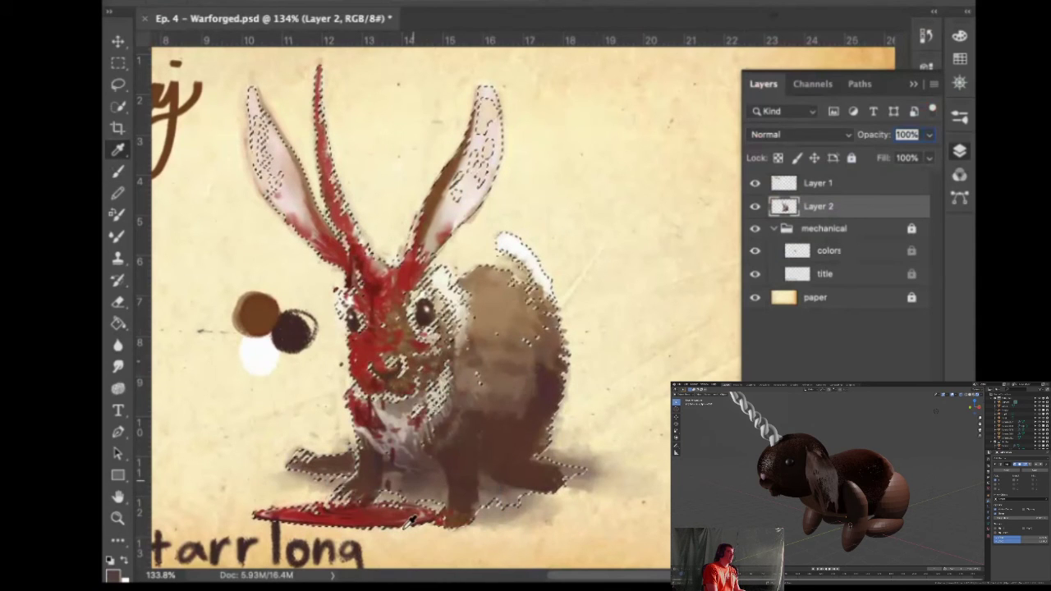
Set the brush colour to a dark muted purple, shade the edge of the horn and face, and deselect
click(959, 35)
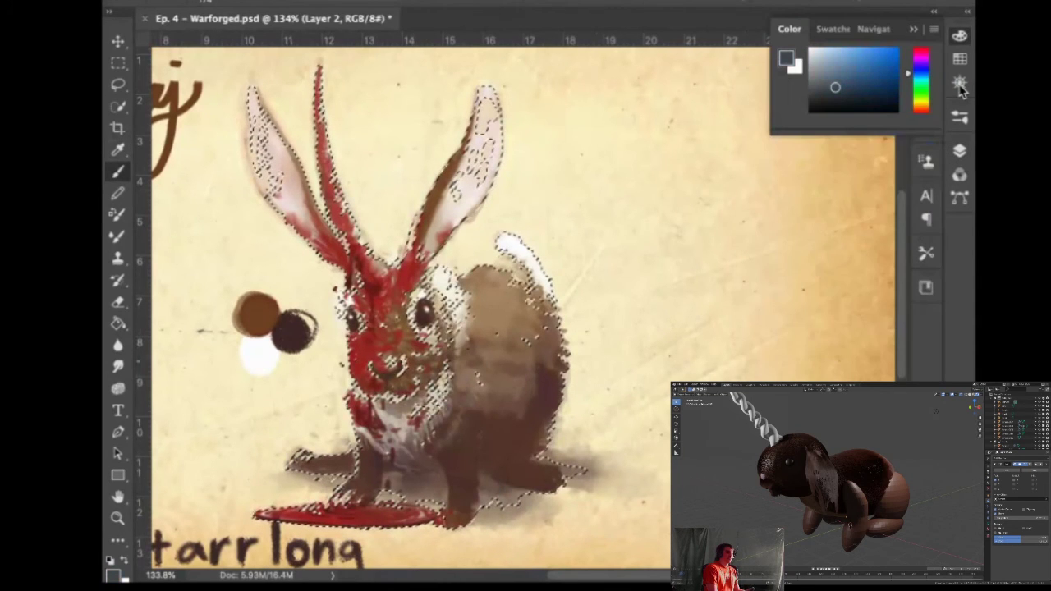
click(921, 64)
click(850, 94)
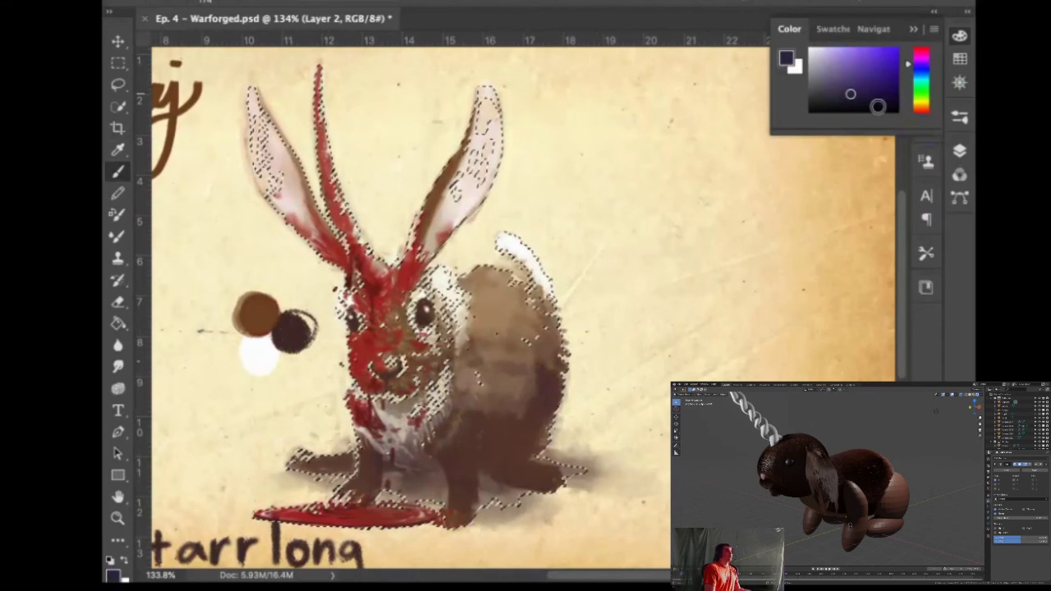
drag(626, 148, 539, 145)
mouse_move(655, 175)
mouse_down()
mouse_move(591, 202)
mouse_move(609, 203)
mouse_up()
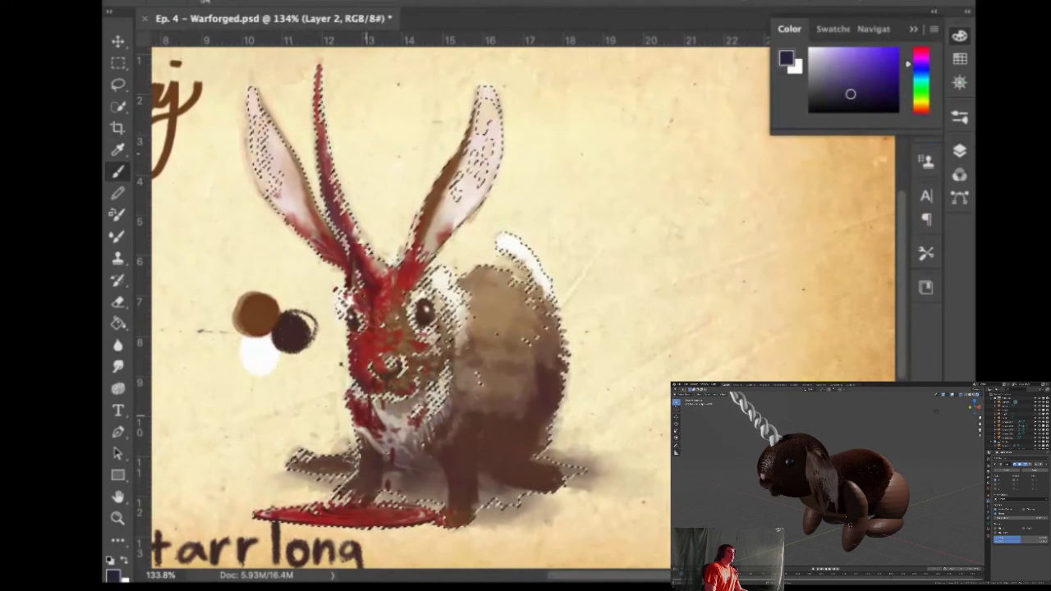
click(998, 41)
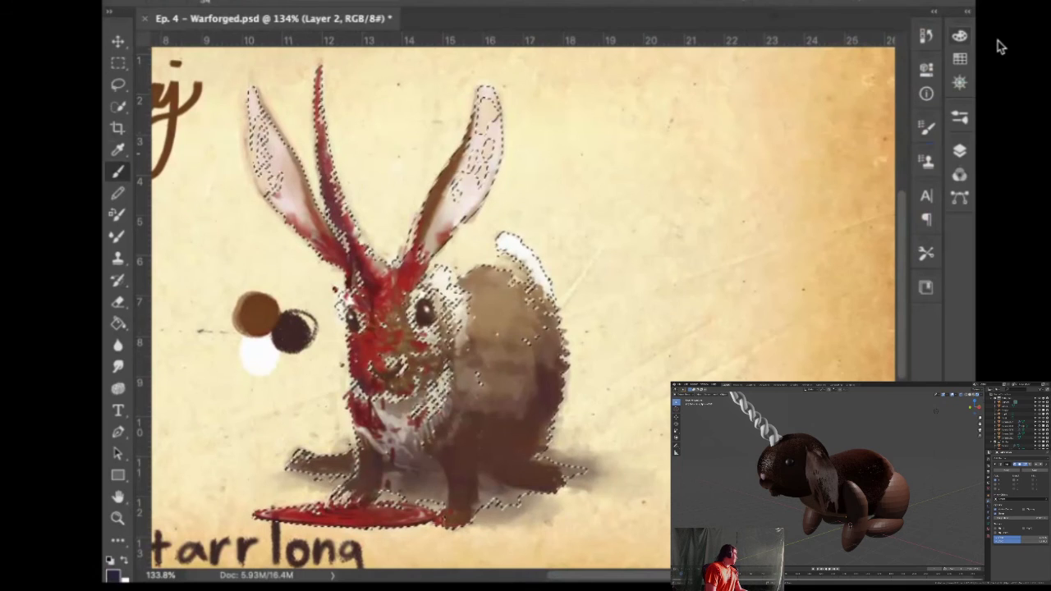
key(ctrl+d)
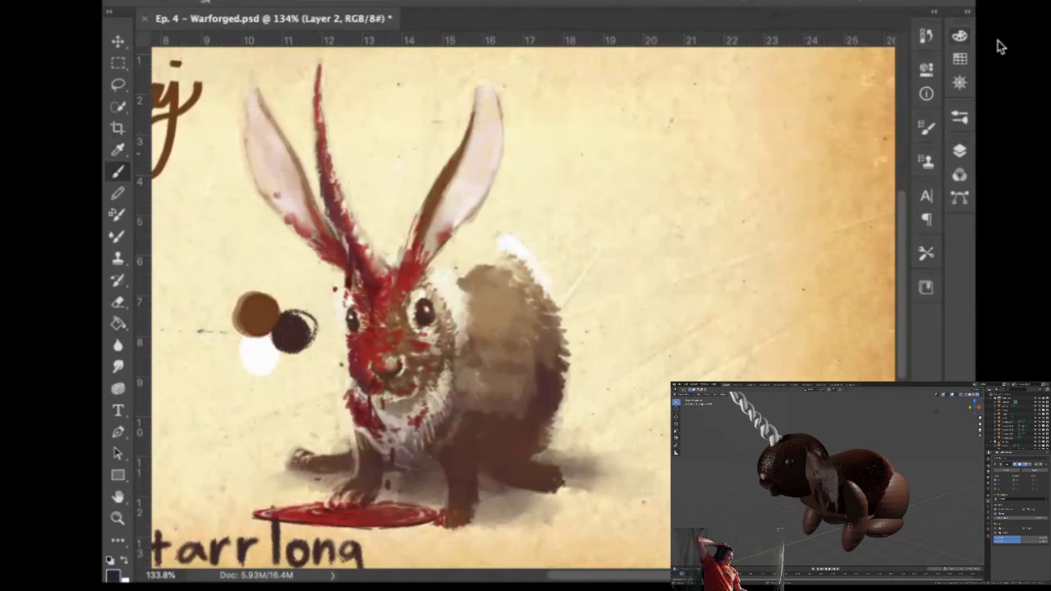
Fit the whole page in view and hide the colors layer
key(ctrl+0)
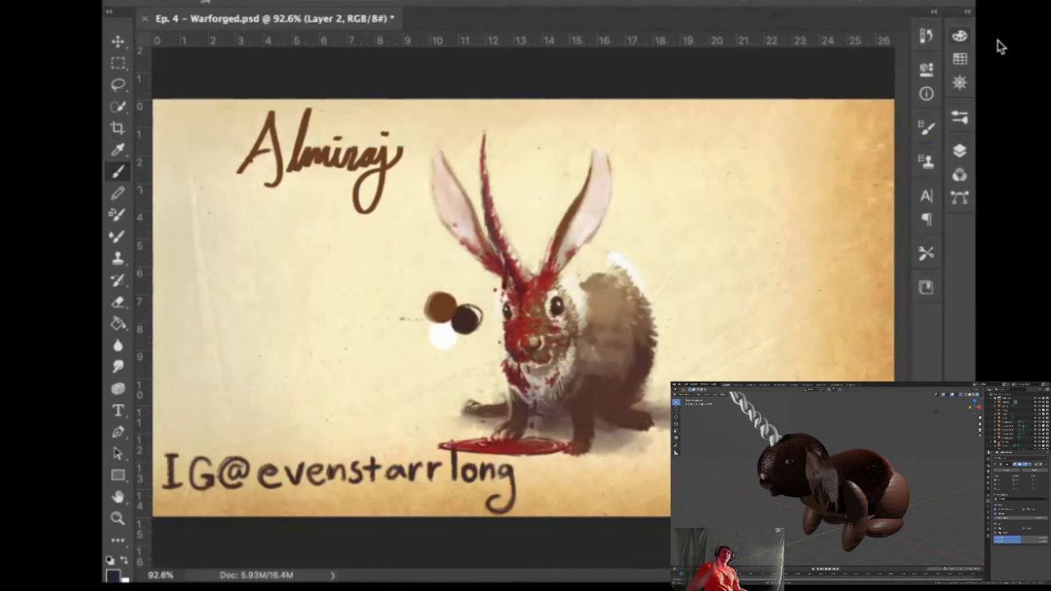
click(959, 36)
click(959, 36)
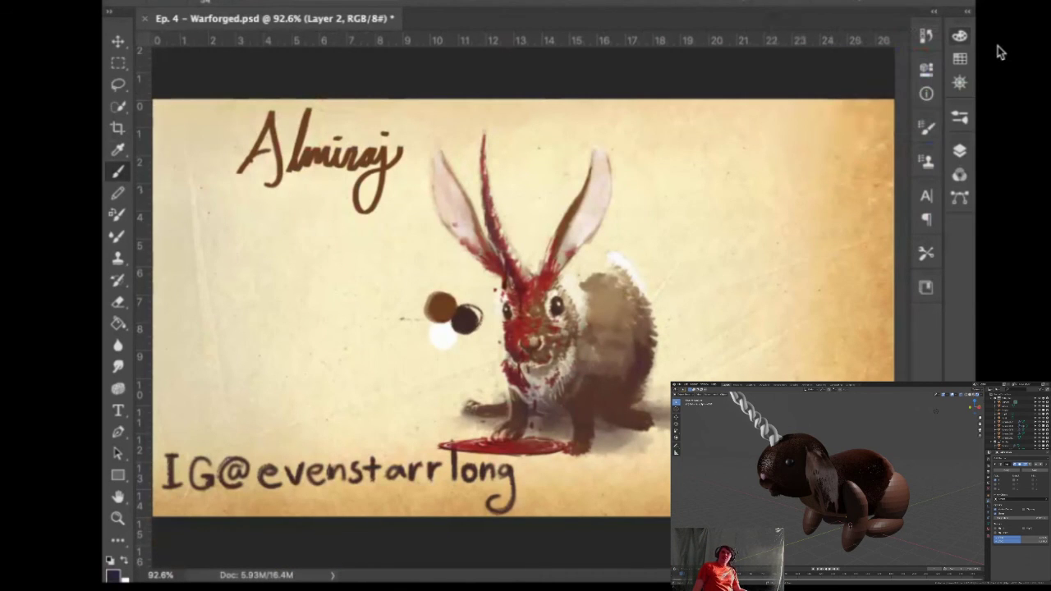
click(959, 152)
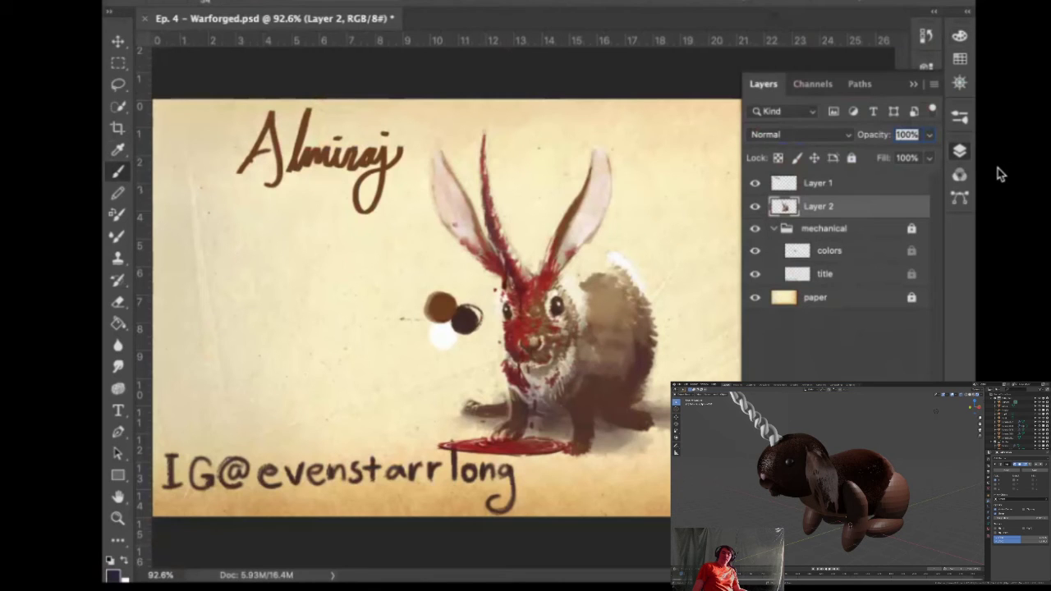
click(754, 250)
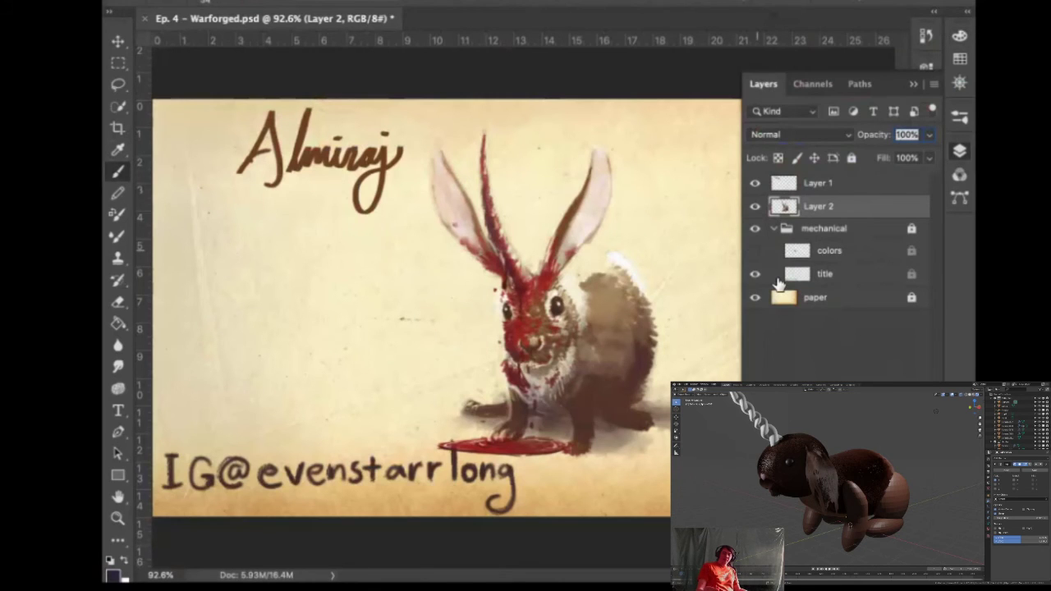
key(F7)
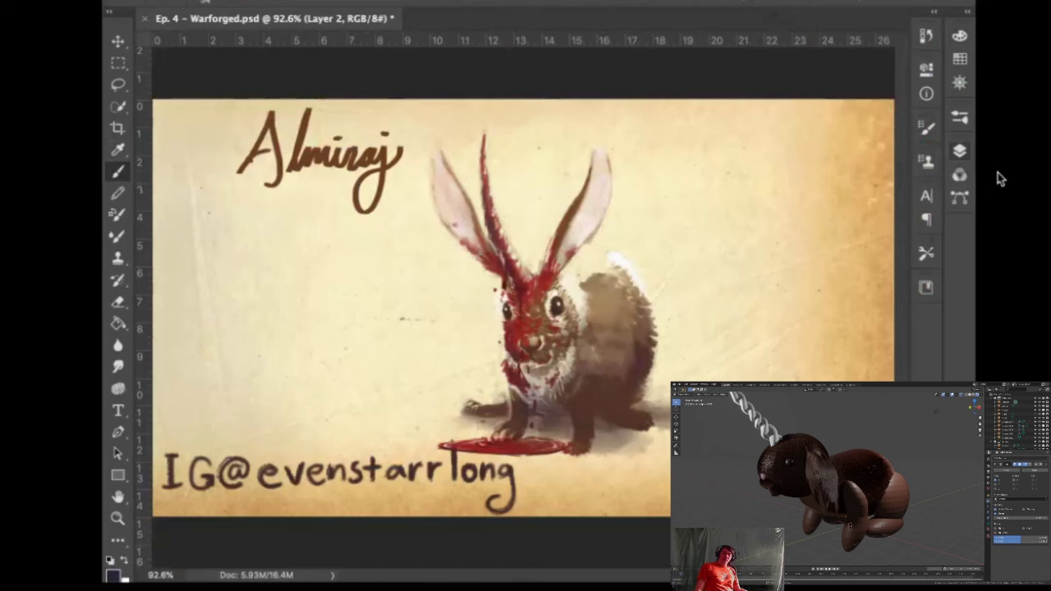
Load Layer 1's Almiraj lettering as a selection, sample dark red from the blood pool and brush it over the title
click(959, 150)
click(854, 183)
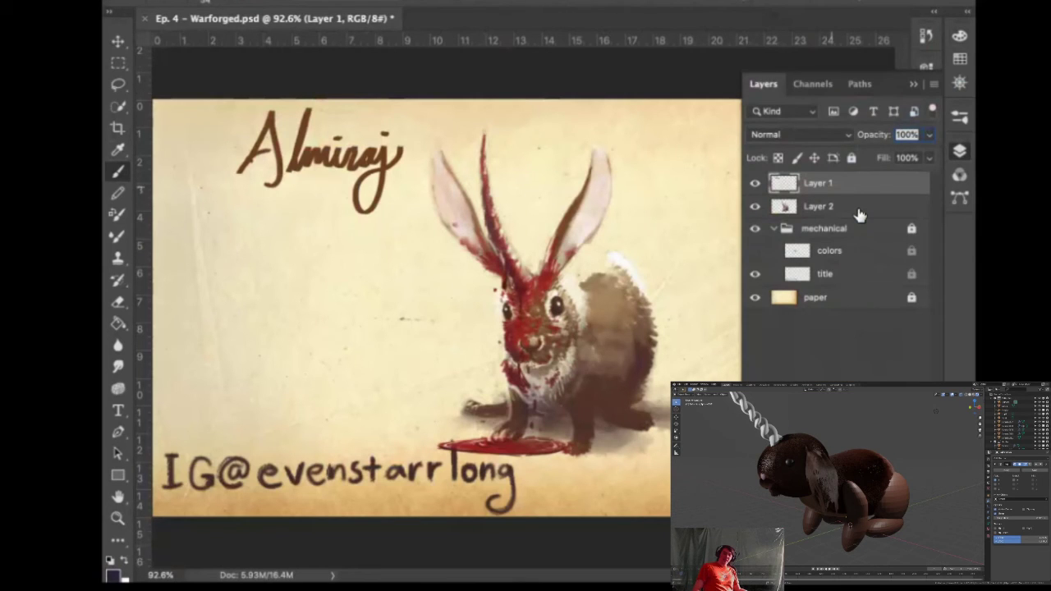
super+click(784, 183)
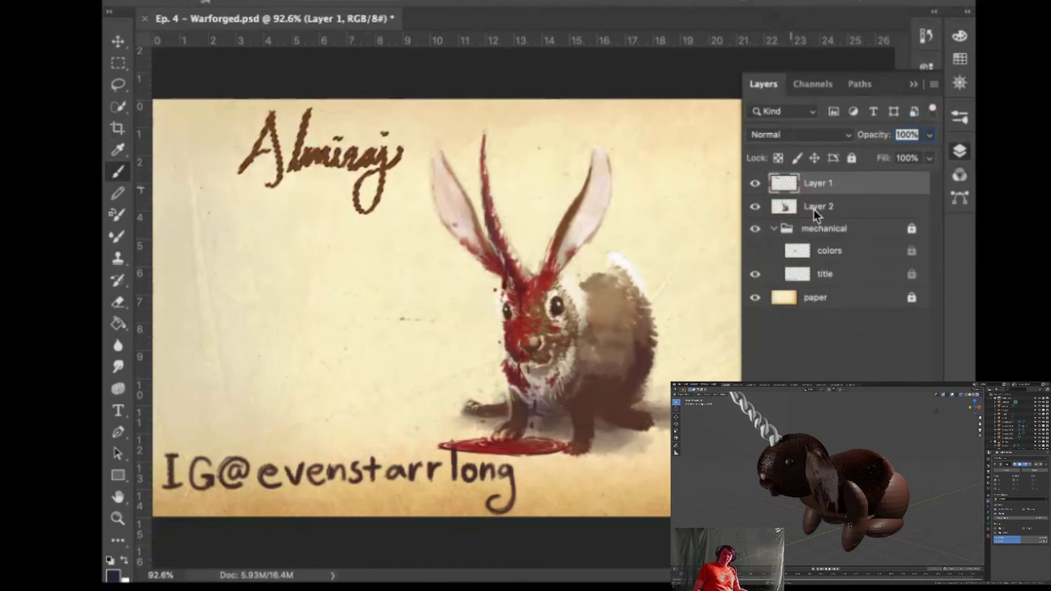
key(i)
click(528, 446)
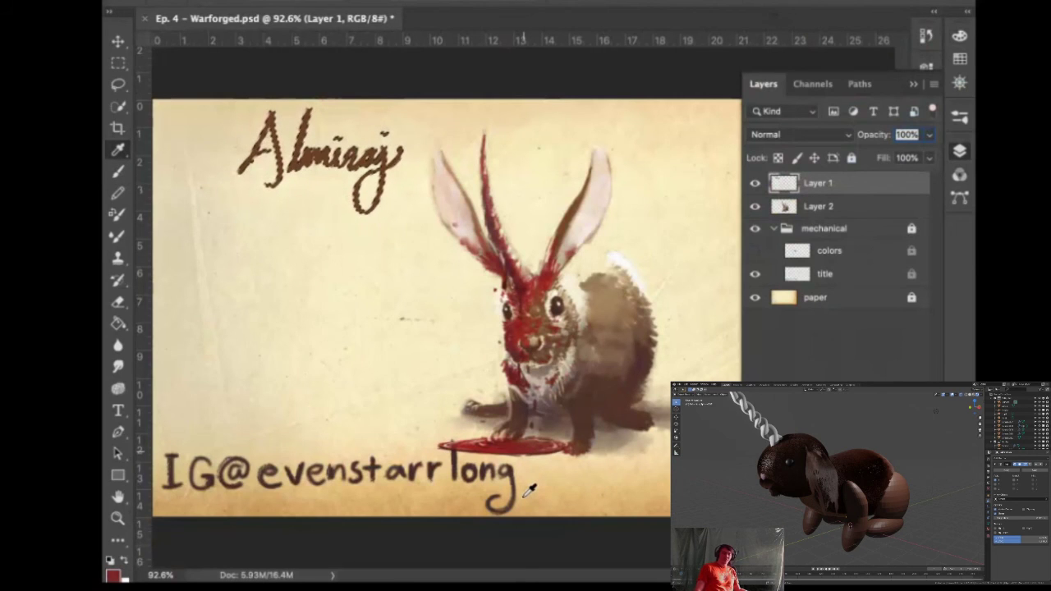
key(b)
mouse_move(319, 310)
mouse_down()
mouse_move(380, 309)
mouse_move(403, 284)
mouse_up()
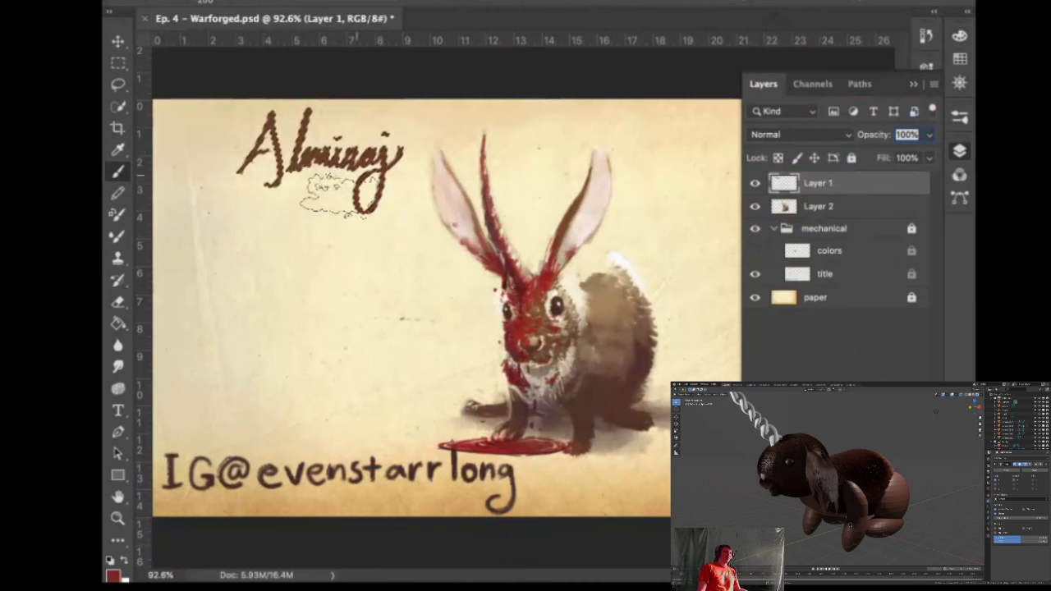
Sample more reds from the blood pool and rabbit's head, brush them over the Almiraj lettering and deselect
key(i)
drag(481, 447, 471, 446)
key(b)
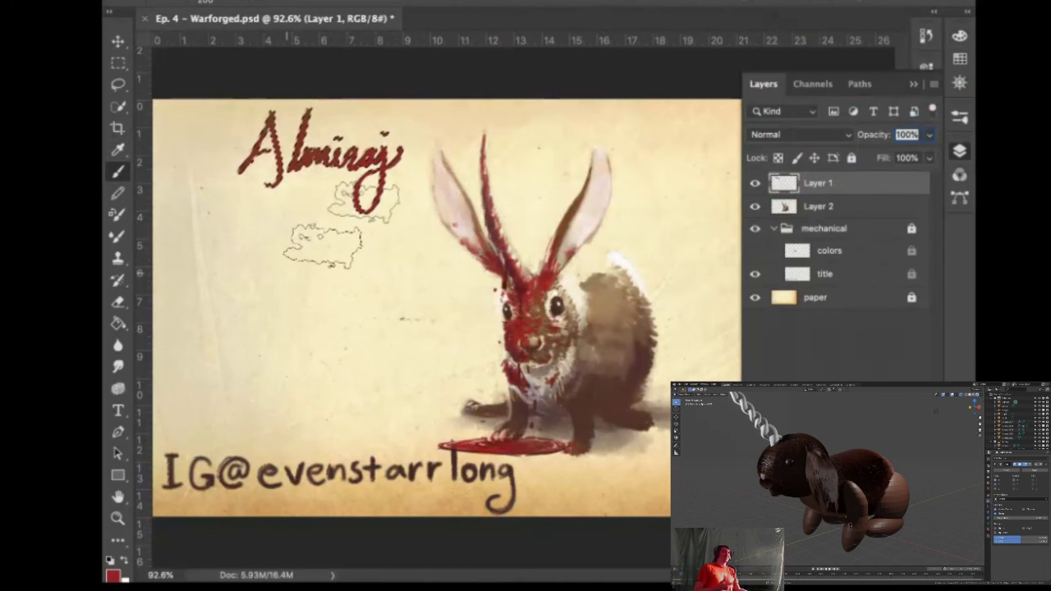
drag(484, 238, 513, 283)
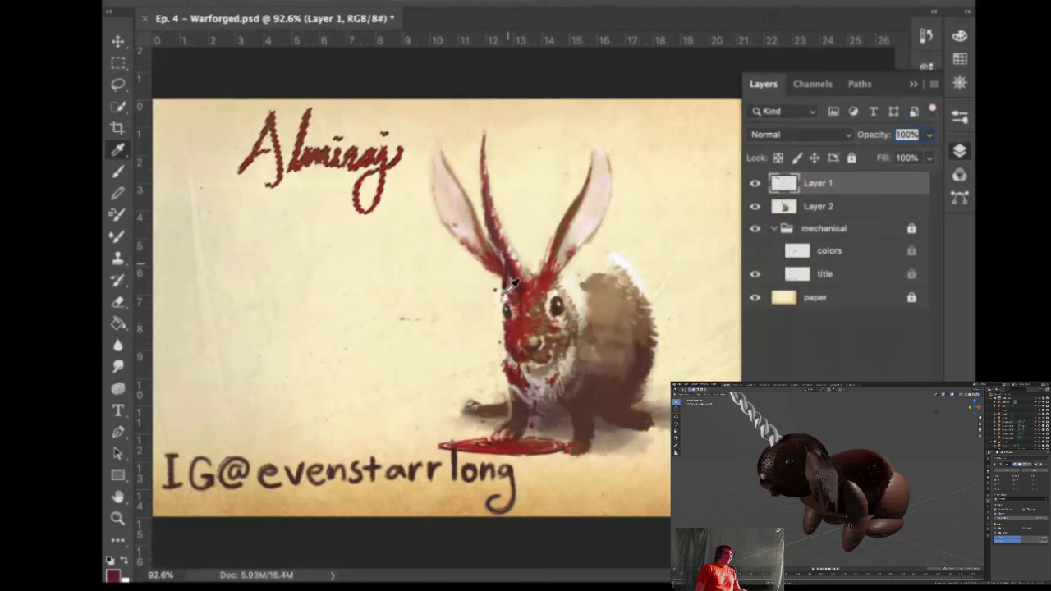
drag(343, 216, 519, 301)
key(b)
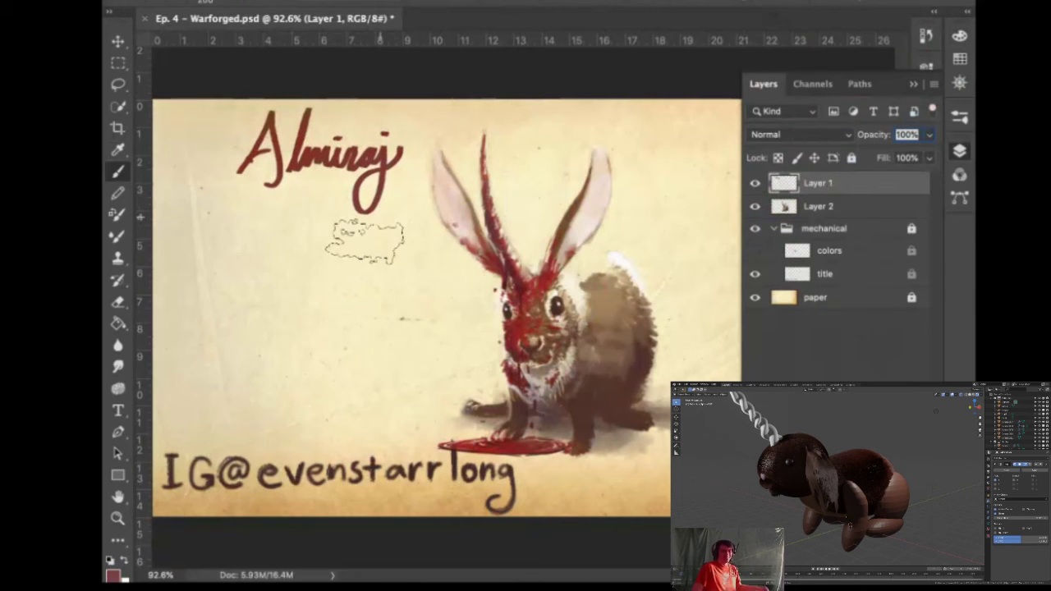
Try a faint reddish brush dab on the blank parchment below the title and undo it
click(959, 150)
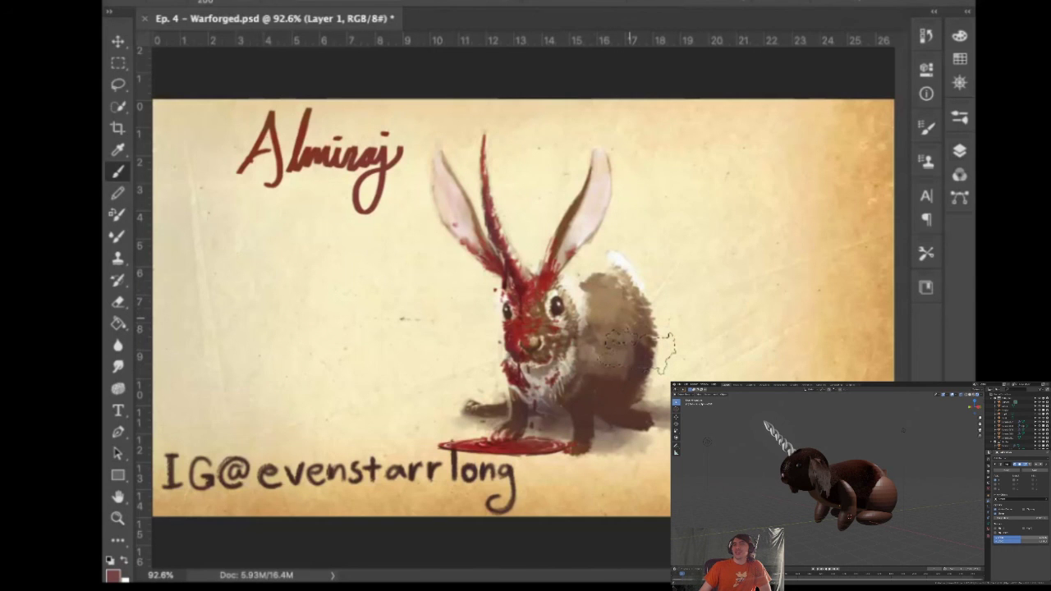
click(233, 277)
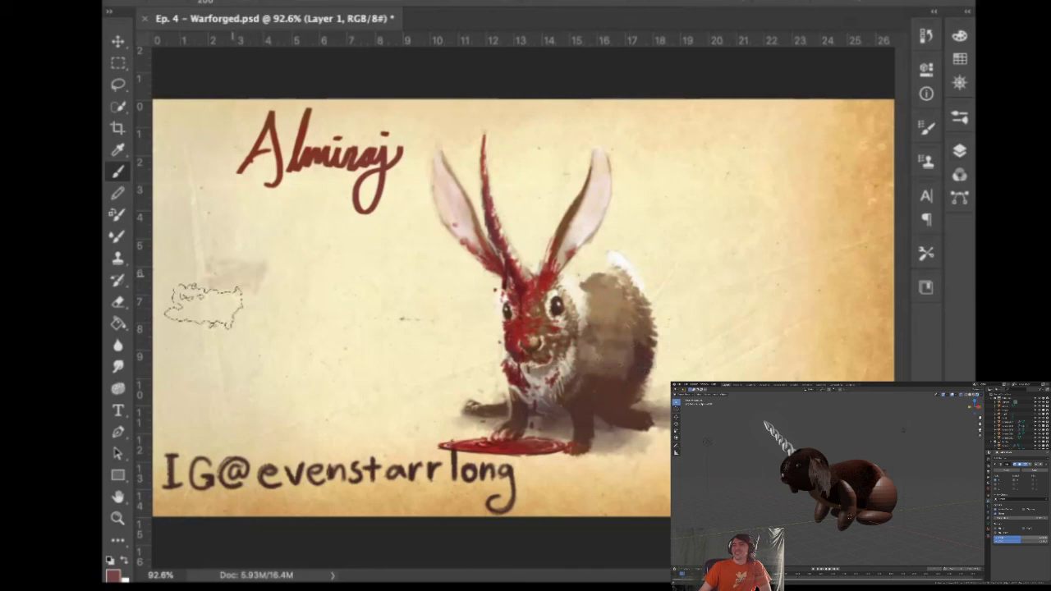
key(ctrl+z)
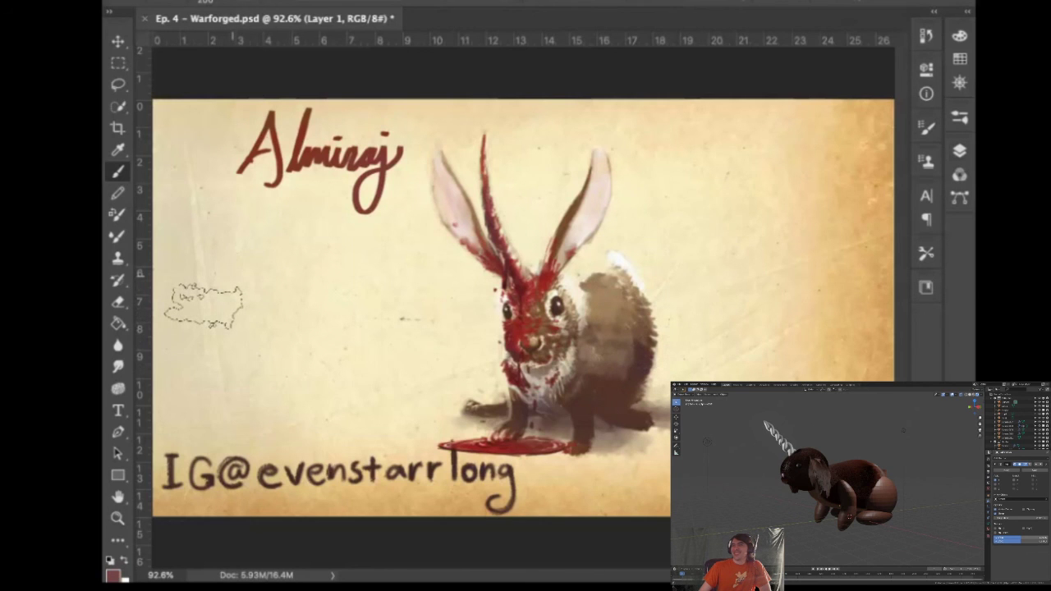